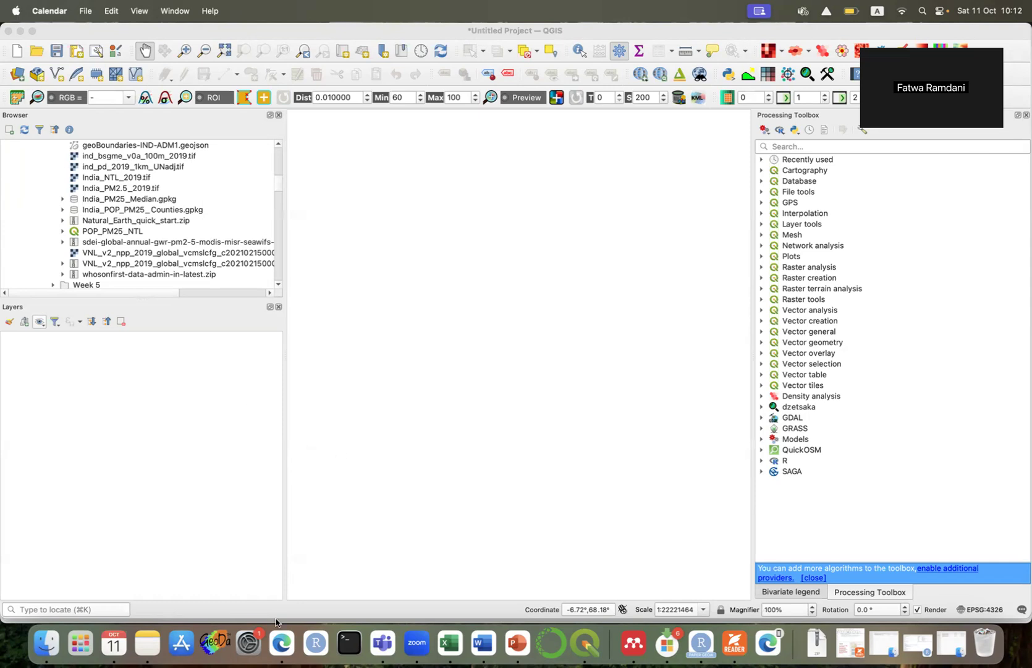
Review the Earthdata registration guide, the Global Annual PM2.5 Grids page and the WorldPop India 2019 population density page in the browser.
{"action": "left_click", "coordinate": [281, 643]}
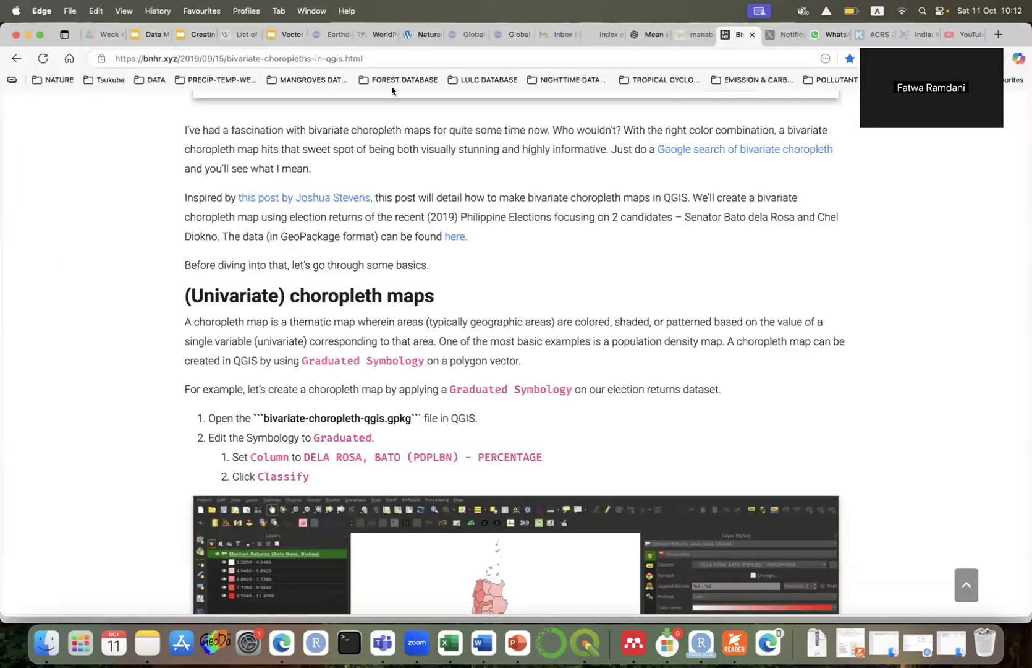
{"action": "left_click", "coordinate": [338, 35]}
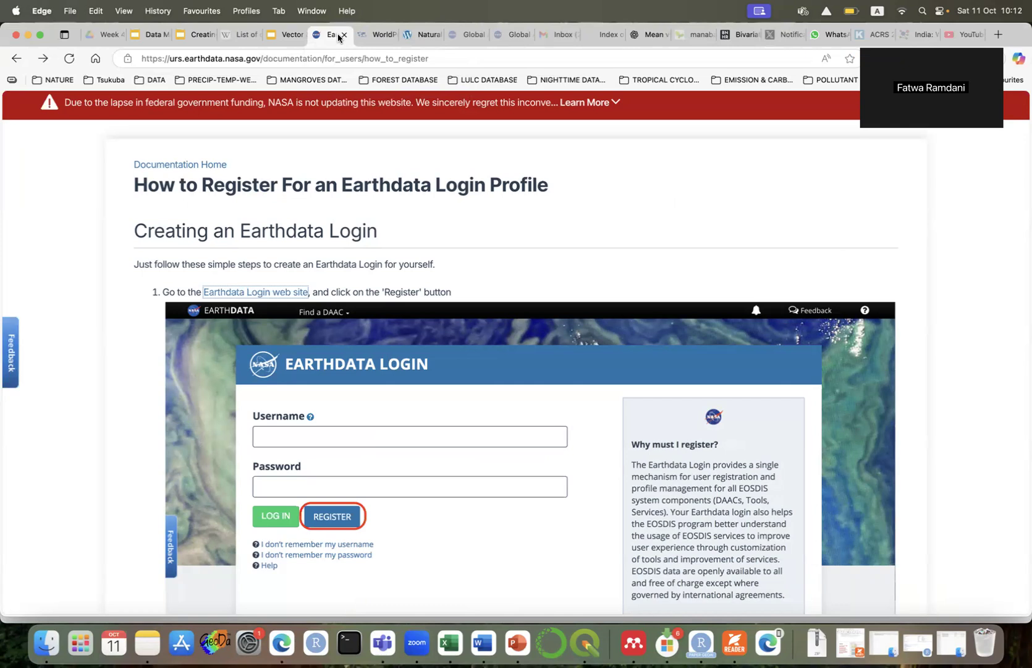
{"action": "left_click", "coordinate": [461, 37]}
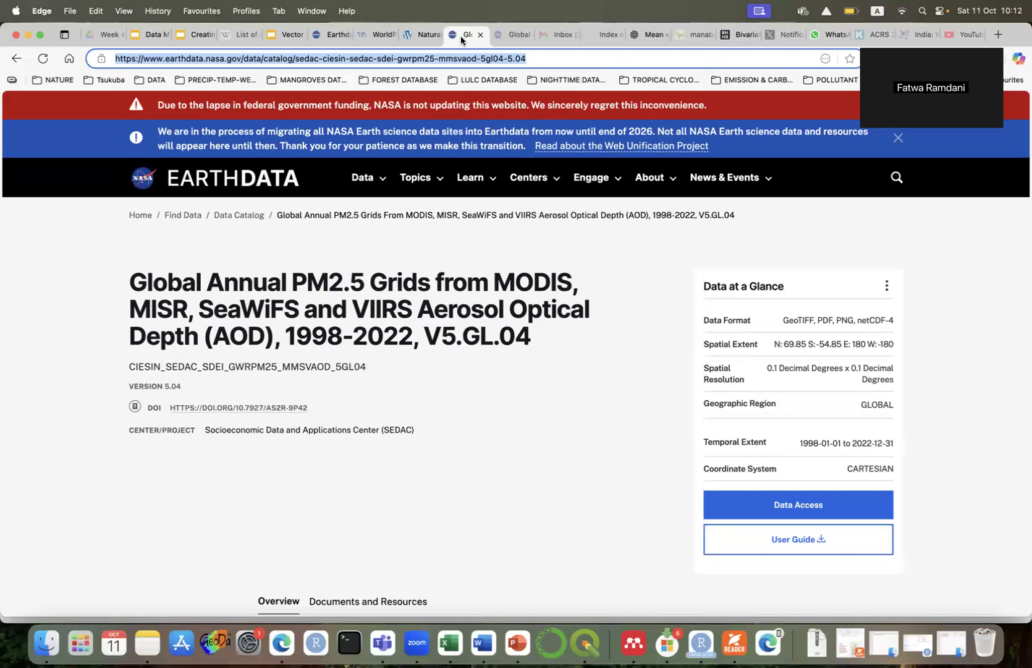
{"action": "left_click", "coordinate": [371, 38]}
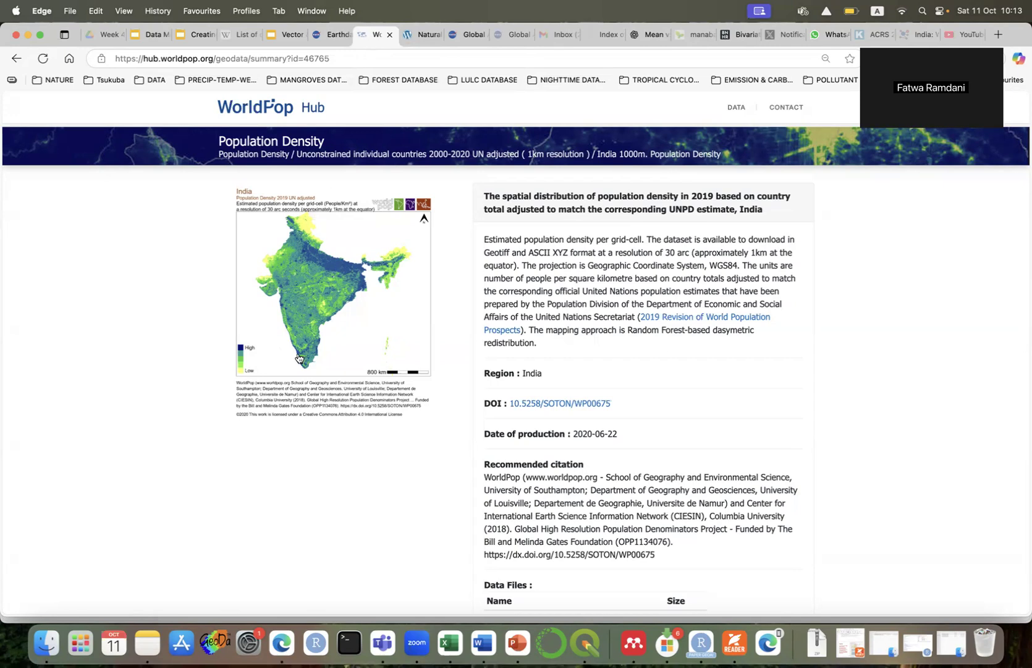
Switch to QGIS and add the sdei-global-annual-gwr-pm2-5 raster and ind_pd_2019_1km_UNadj.tif from Week 3, collapsing both layer legends.
{"action": "left_click", "coordinate": [584, 643]}
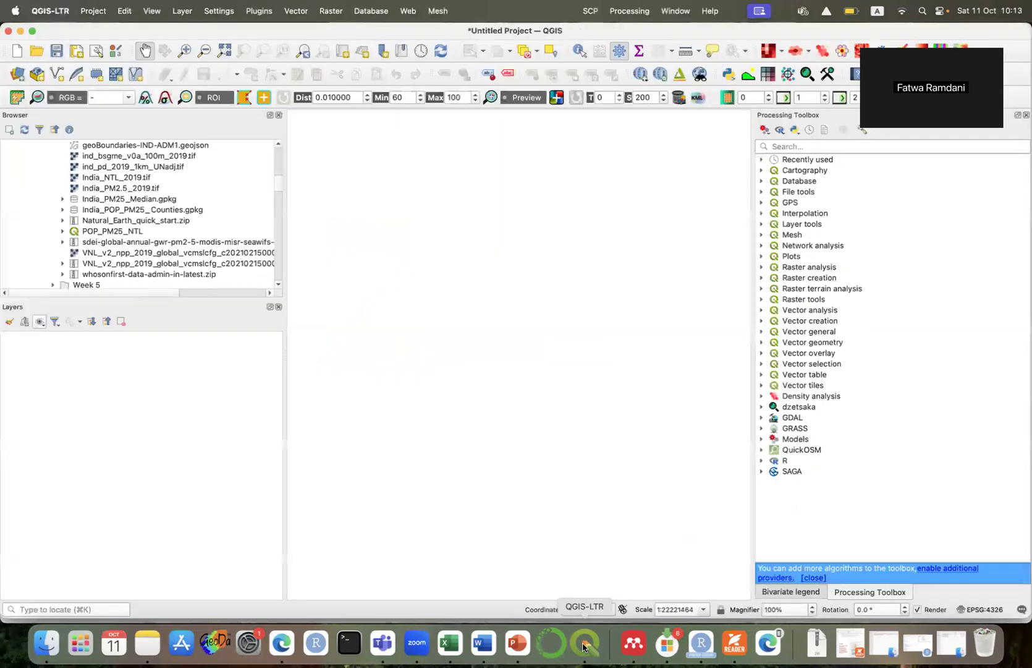
{"action": "scroll", "coordinate": [217, 229], "scroll_direction": "up", "scroll_amount": 5}
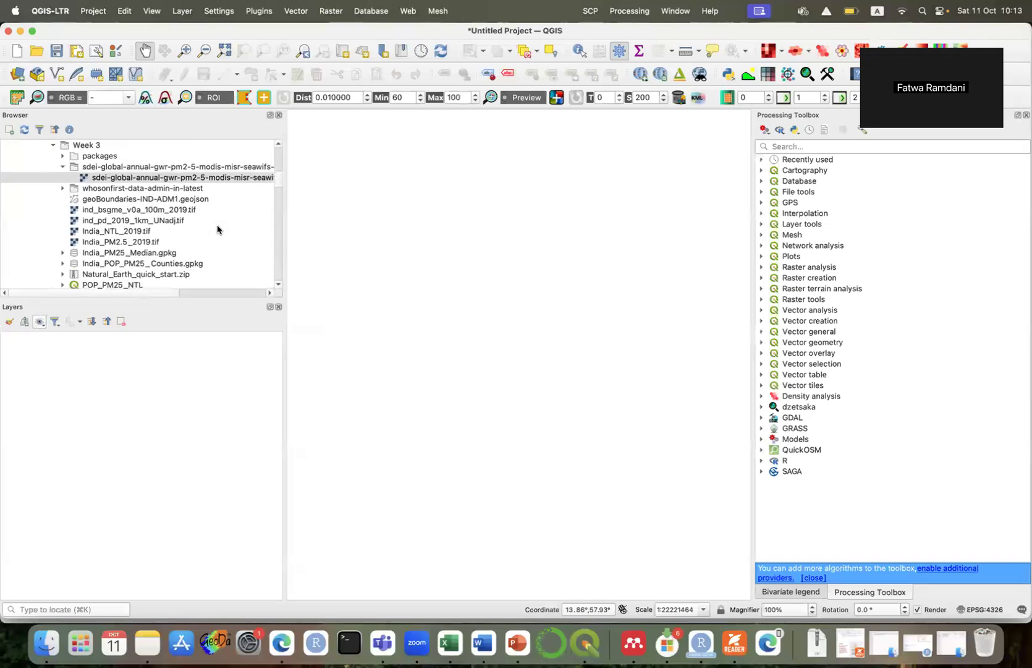
{"action": "scroll", "coordinate": [217, 229], "scroll_direction": "down", "scroll_amount": 3}
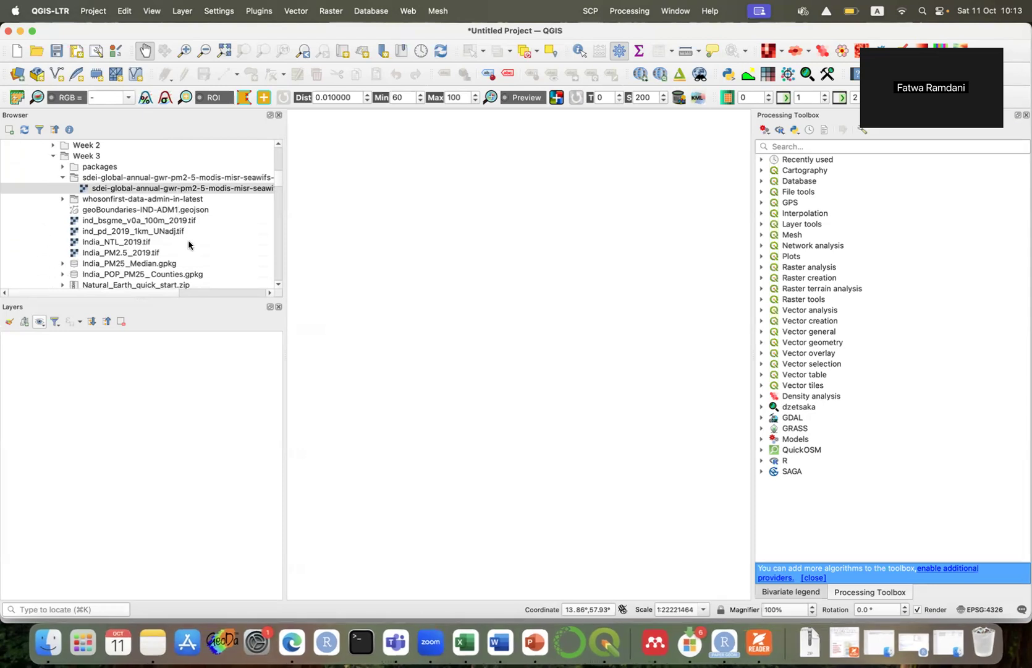
{"action": "scroll", "coordinate": [189, 244], "scroll_direction": "down", "scroll_amount": 3}
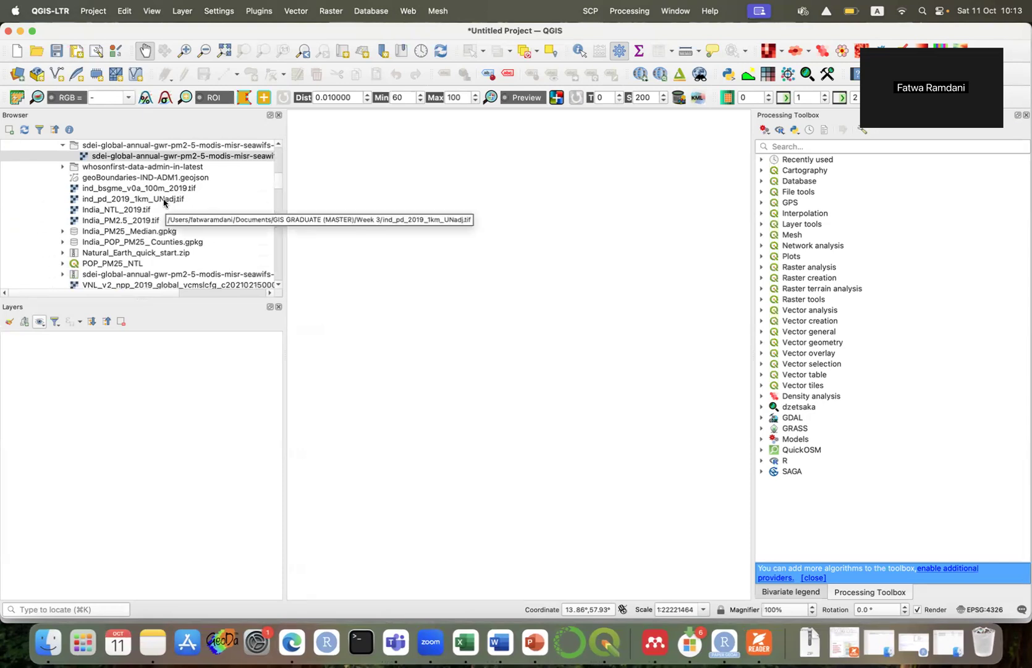
{"action": "double_click", "coordinate": [167, 157]}
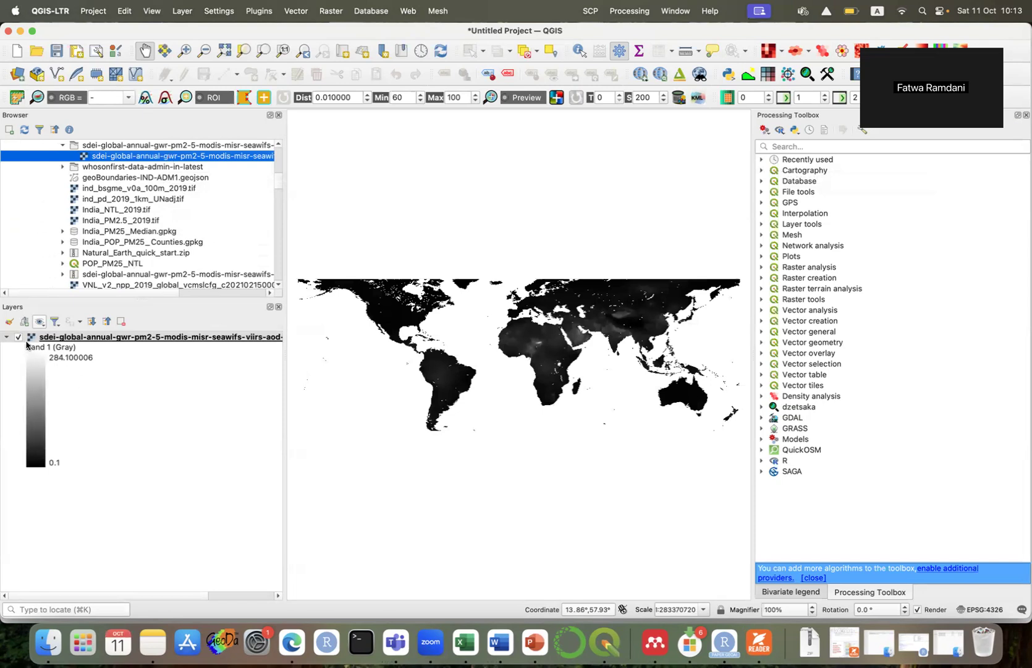
{"action": "left_click", "coordinate": [7, 337]}
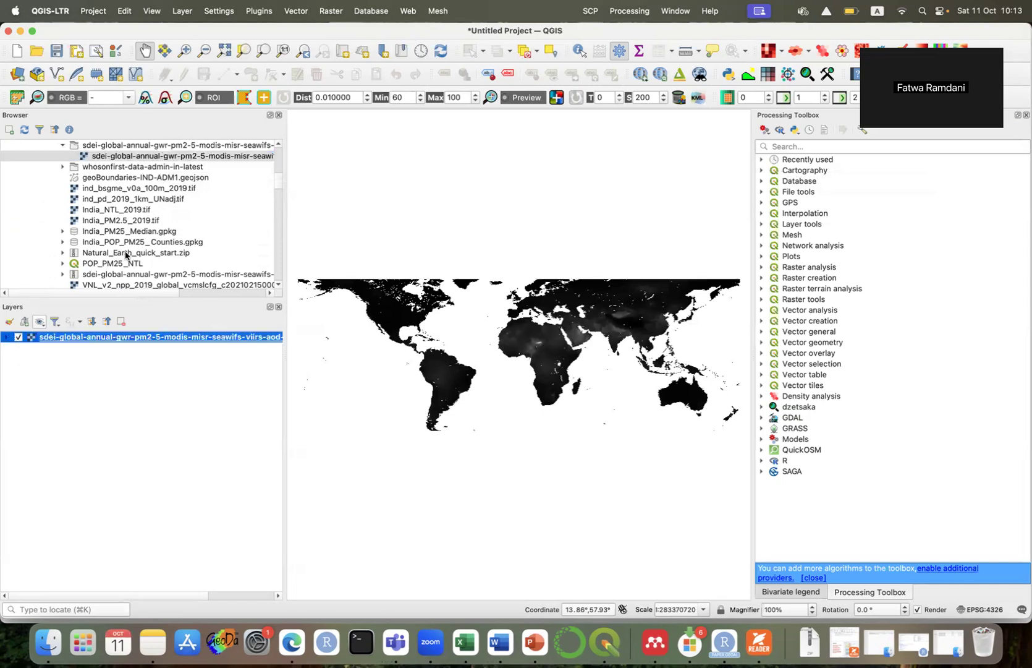
{"action": "double_click", "coordinate": [158, 200]}
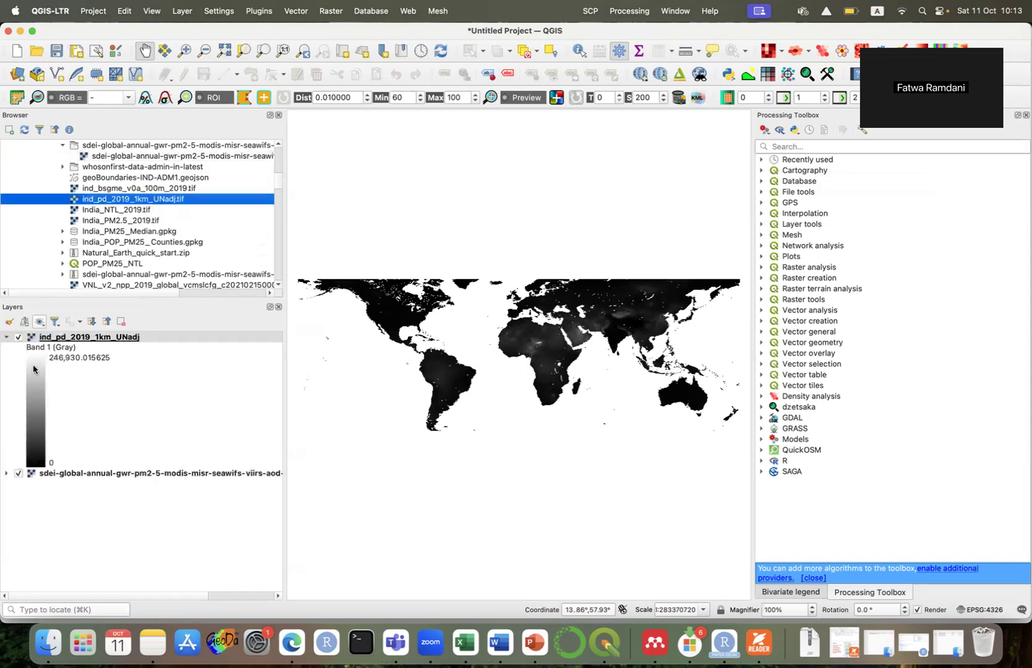
{"action": "left_click", "coordinate": [6, 338]}
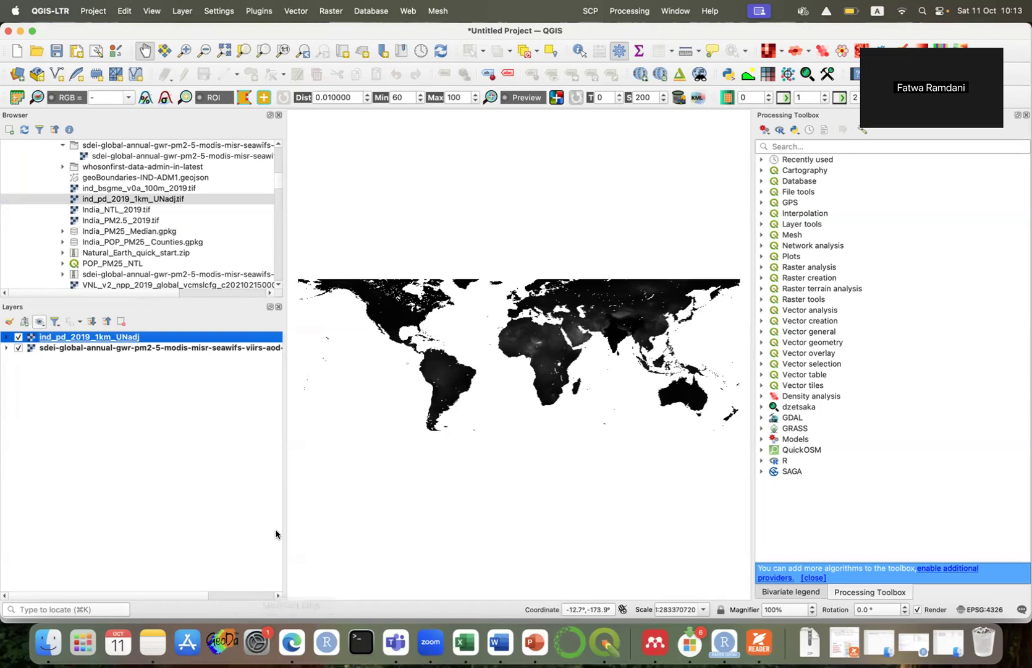
Switch to the browser and review the HDX dataset page for India's WOF administrative subdivisions, including its downloadable resource.
{"action": "key", "text": "ctrl+Up"}
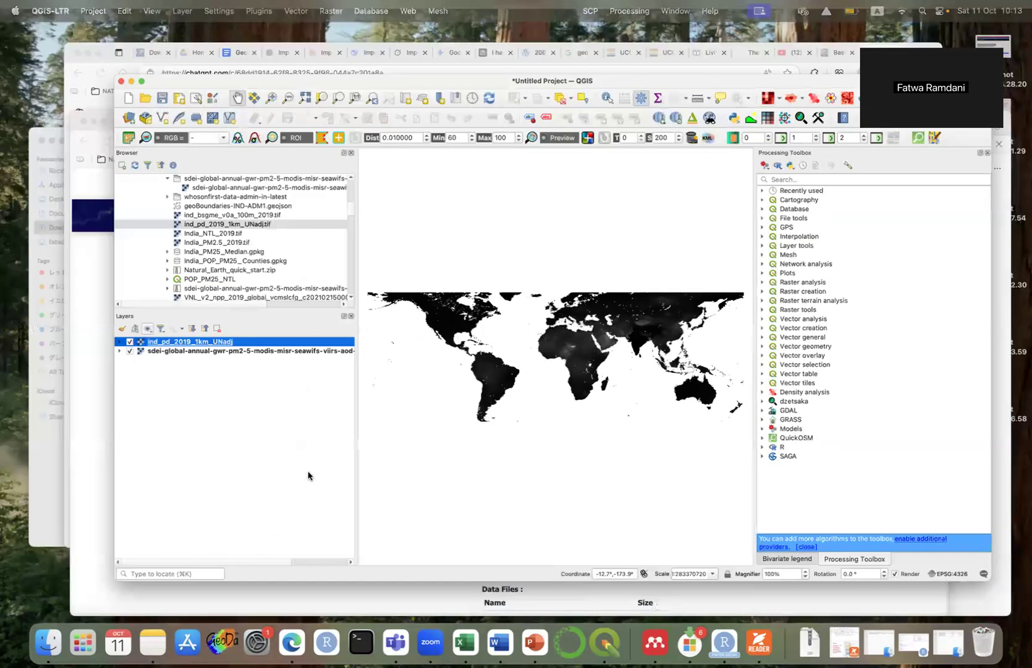
{"action": "key", "text": "ctrl+Up"}
{"action": "left_click", "coordinate": [405, 509]}
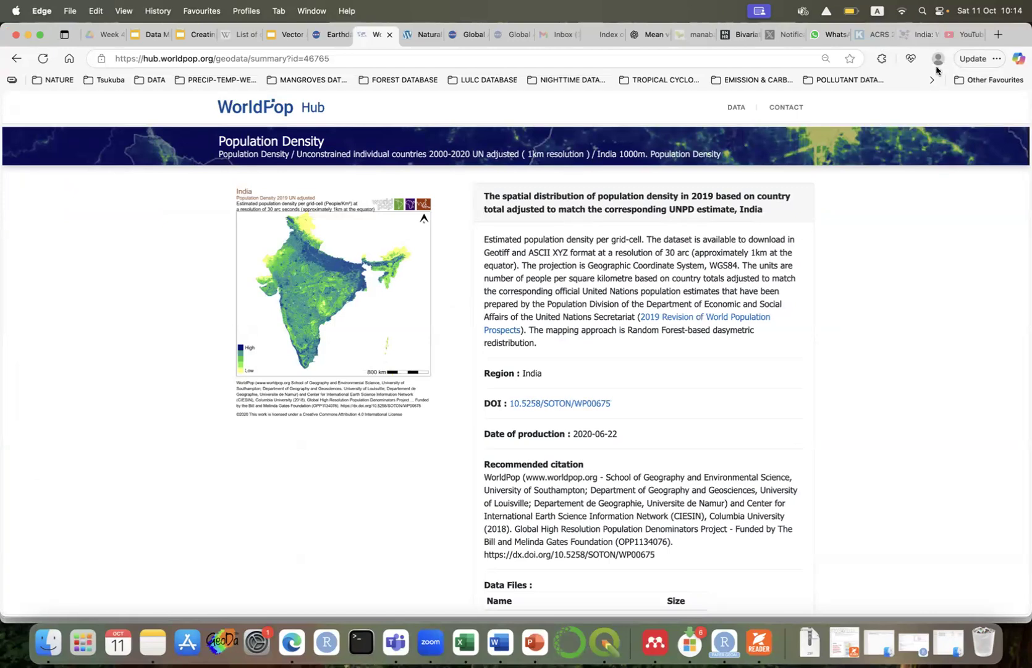
{"action": "left_click", "coordinate": [916, 36]}
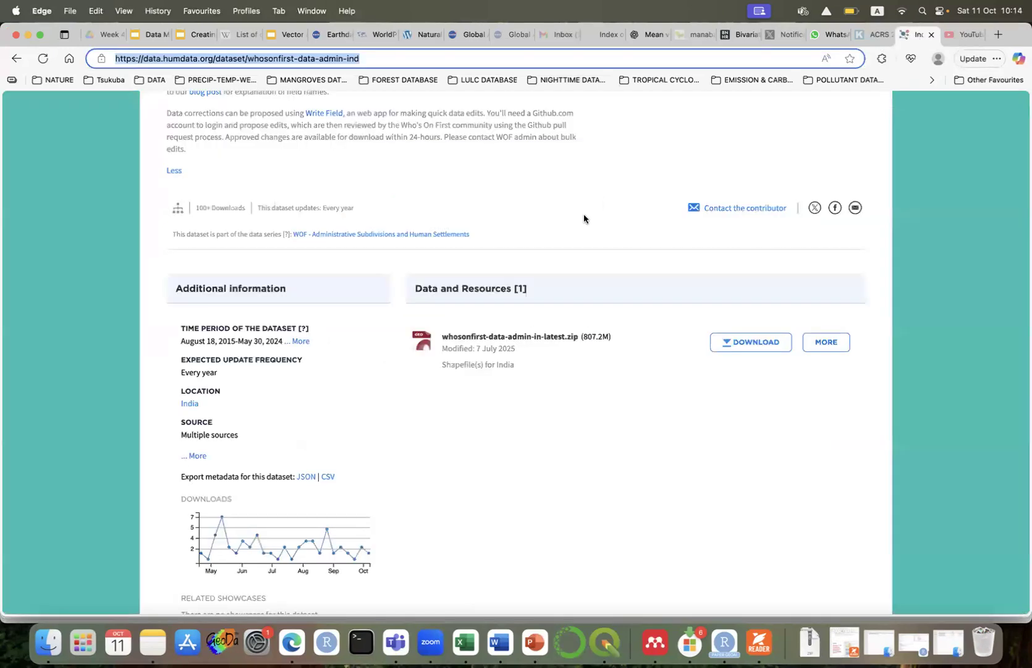
{"action": "scroll", "coordinate": [582, 216], "scroll_direction": "down", "scroll_amount": 1}
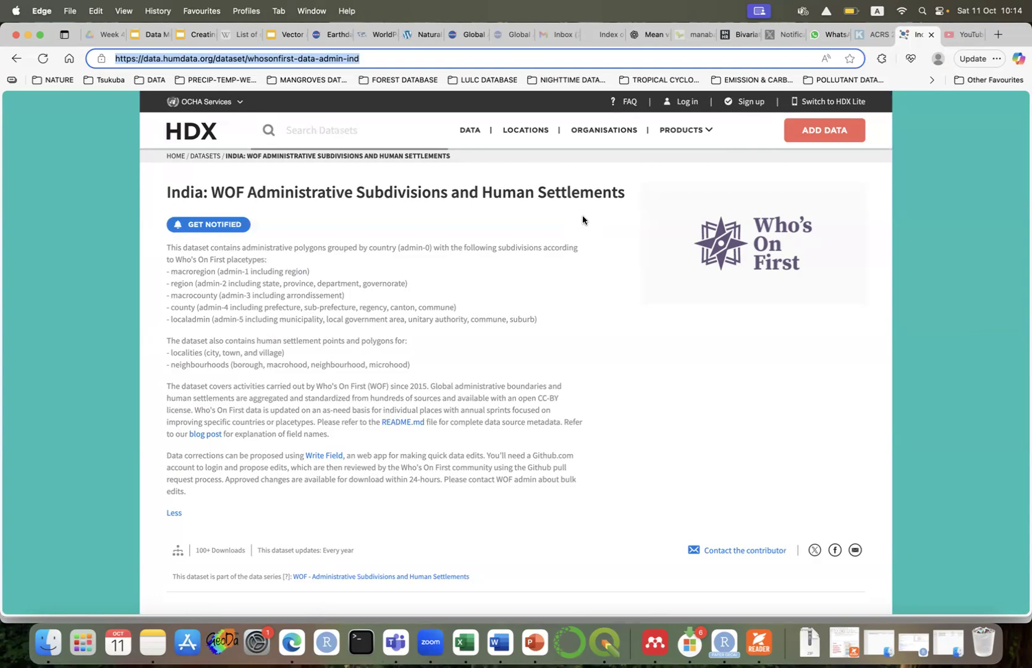
{"action": "scroll", "coordinate": [506, 330], "scroll_direction": "down", "scroll_amount": 10}
{"action": "scroll", "coordinate": [505, 336], "scroll_direction": "up", "scroll_amount": 1}
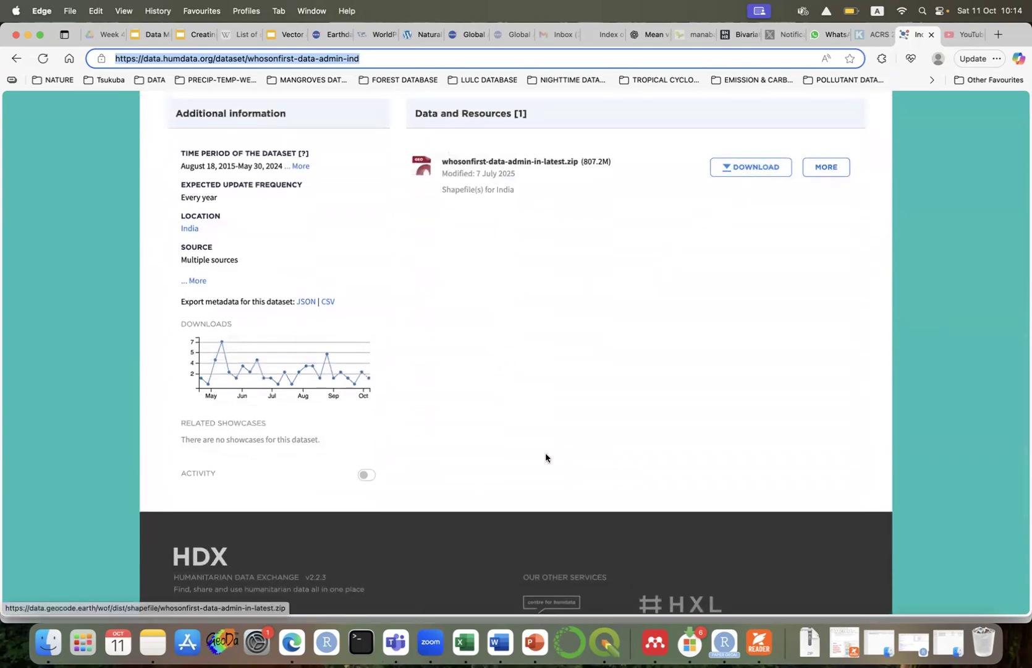
Return to QGIS and add the region-polygon and county-polygon shapefiles from the whosonfirst-data-admin-in-latest folder.
{"action": "left_click", "coordinate": [605, 642]}
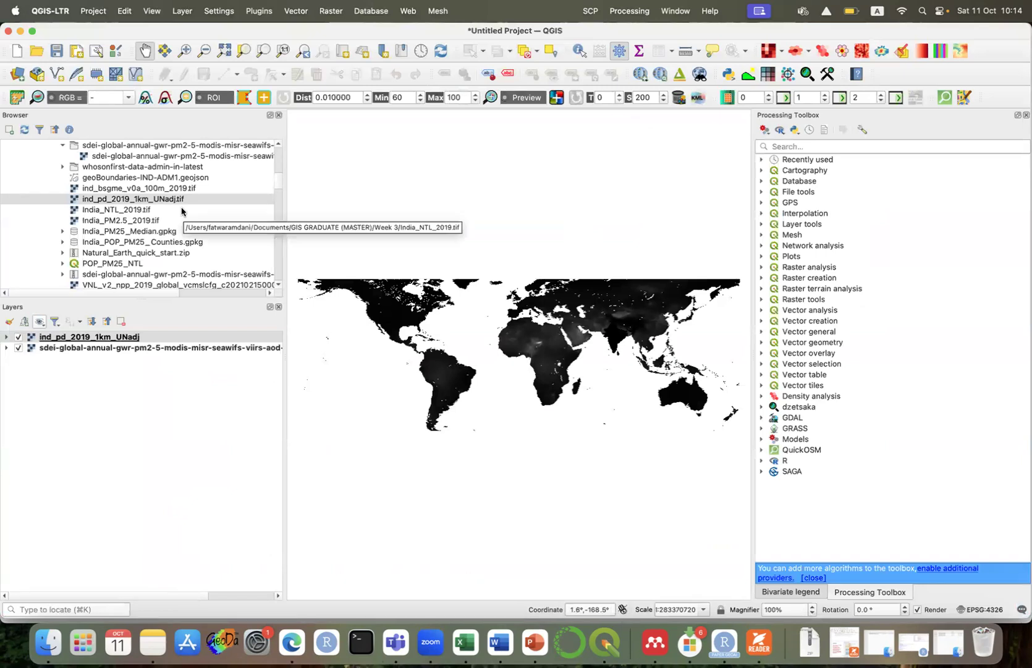
{"action": "scroll", "coordinate": [181, 212], "scroll_direction": "up", "scroll_amount": 3}
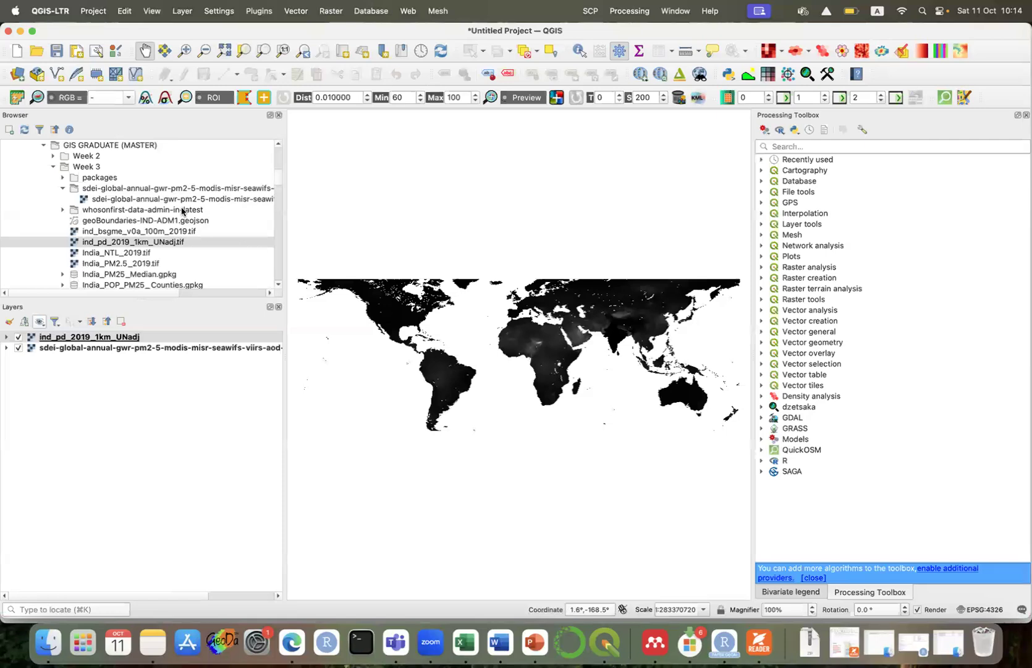
{"action": "left_click", "coordinate": [63, 210]}
{"action": "scroll", "coordinate": [165, 240], "scroll_direction": "down", "scroll_amount": 3}
{"action": "scroll", "coordinate": [165, 239], "scroll_direction": "down", "scroll_amount": 1}
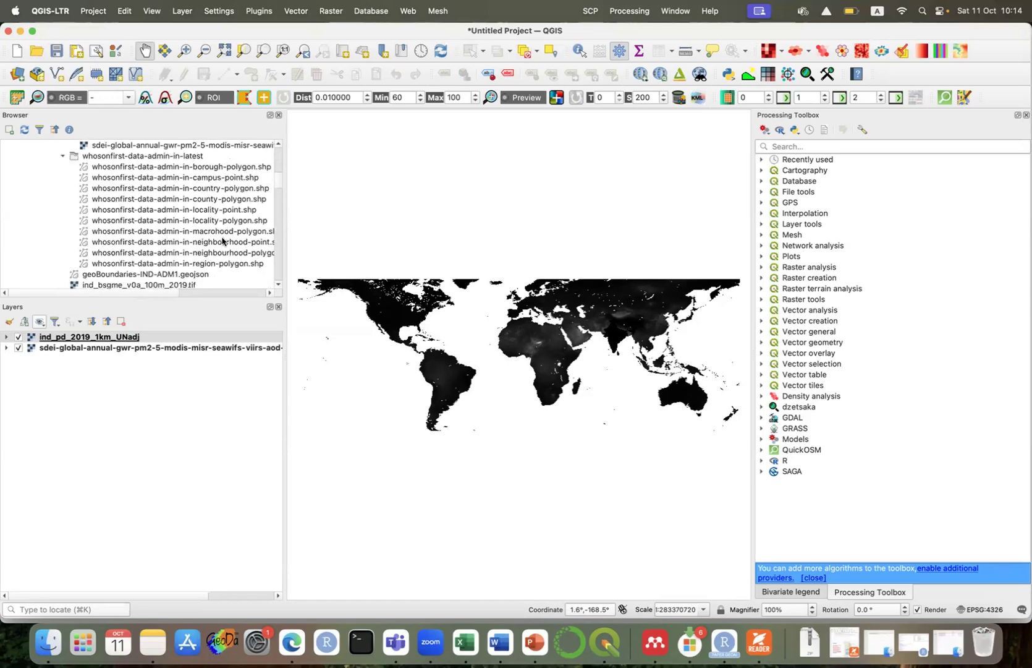
{"action": "double_click", "coordinate": [211, 264]}
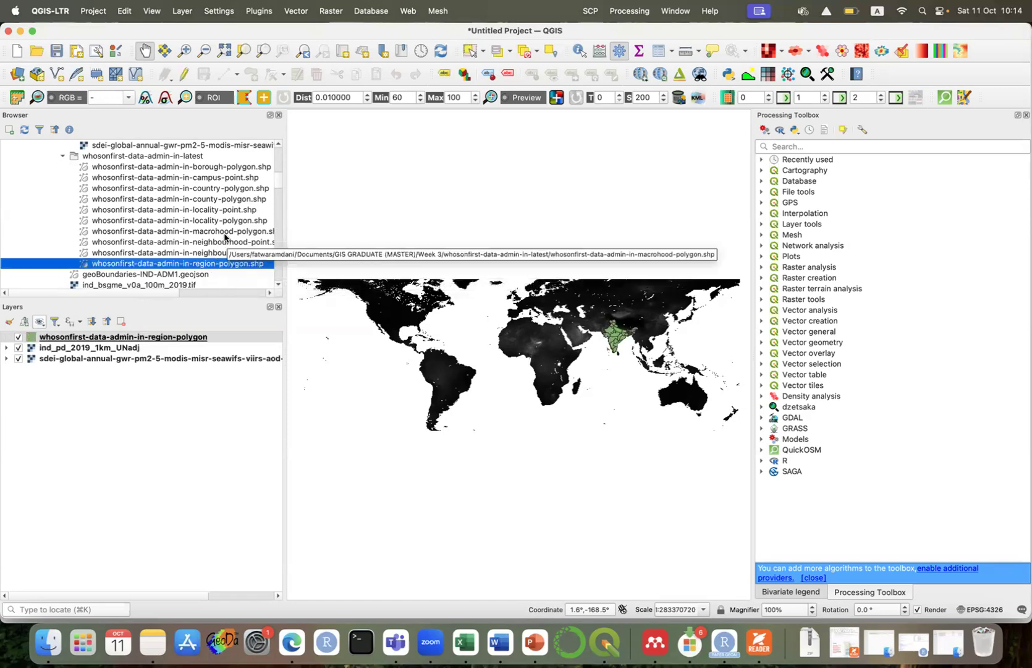
{"action": "double_click", "coordinate": [225, 199]}
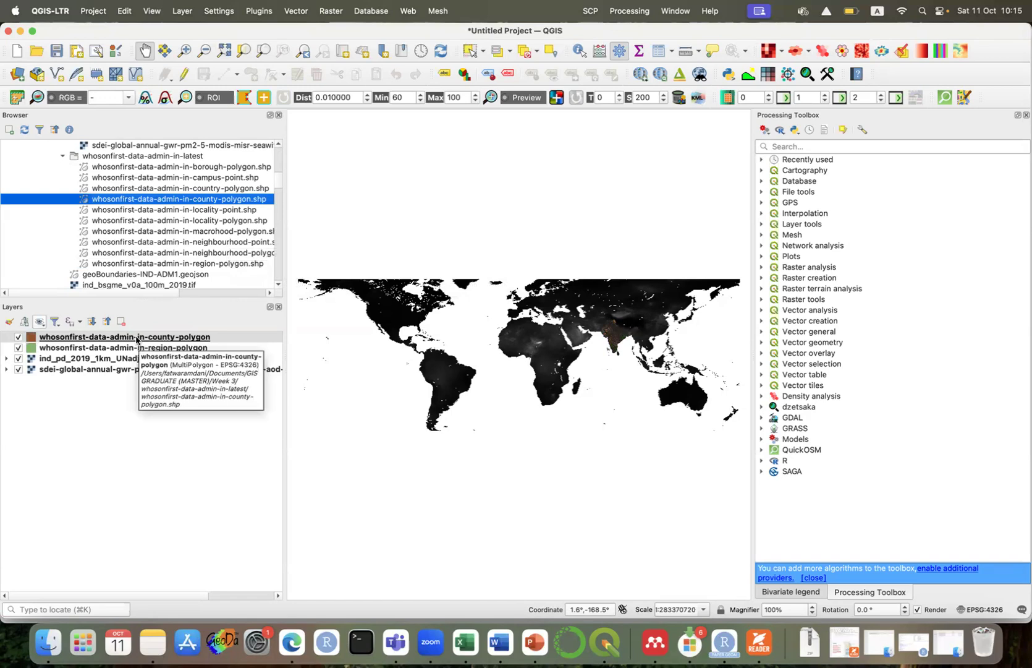
Enable editing in the county polygon layer's attribute table and delete every field except name.
{"action": "left_click", "coordinate": [136, 339]}
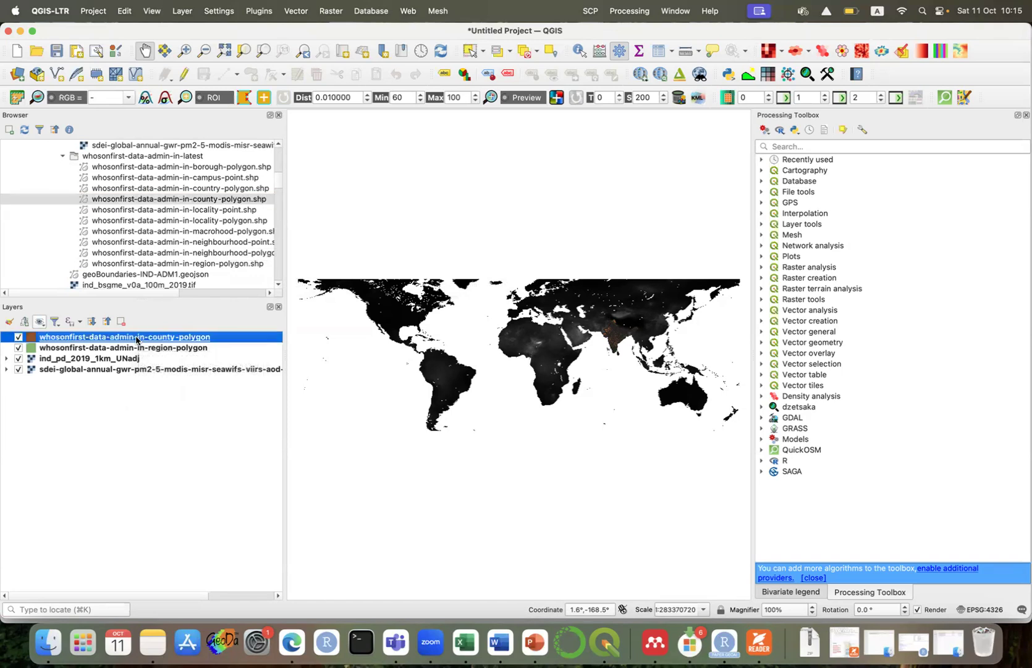
{"action": "right_click", "coordinate": [136, 338]}
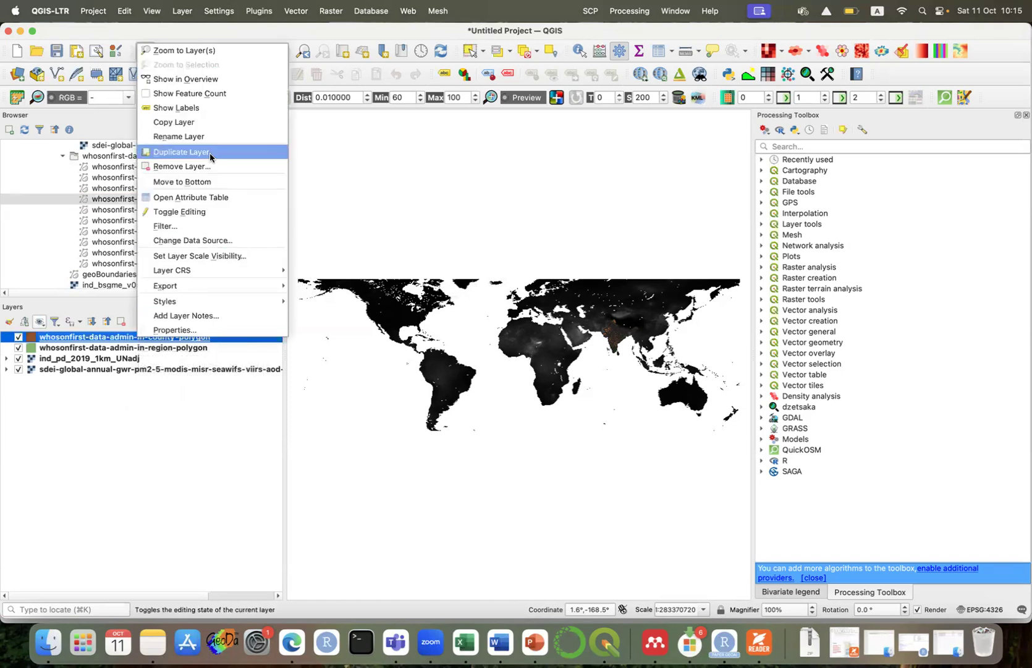
{"action": "left_click", "coordinate": [227, 54]}
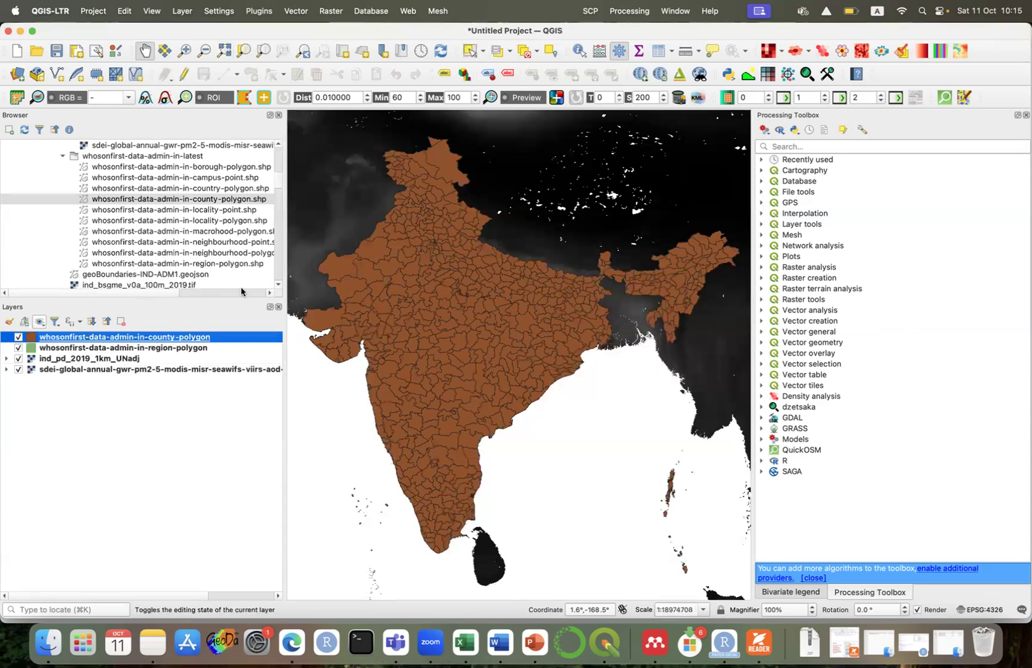
{"action": "left_click", "coordinate": [447, 416]}
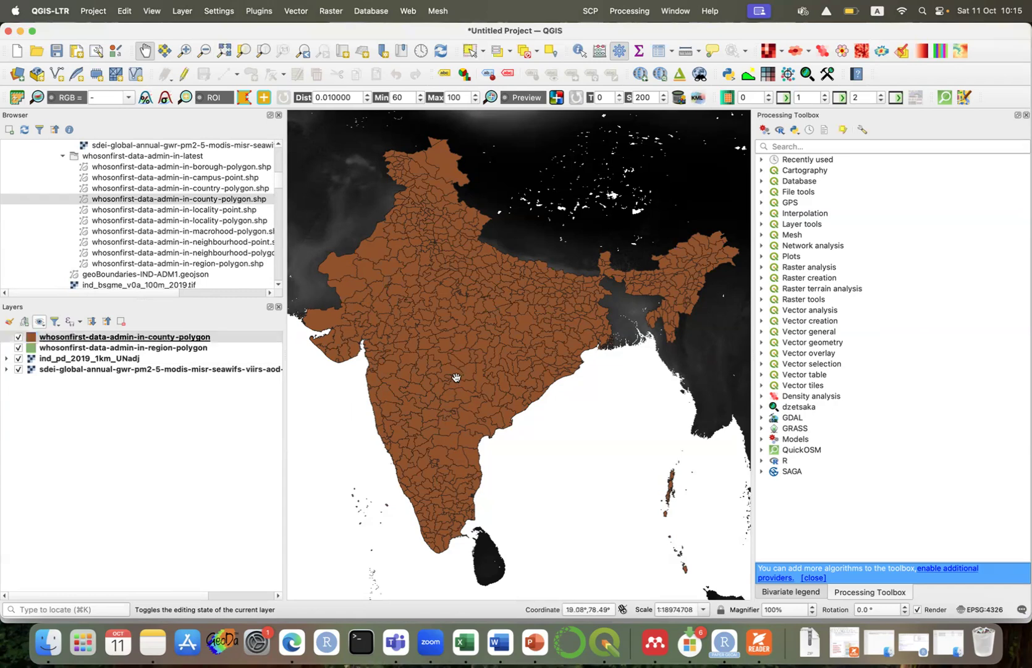
{"action": "left_click", "coordinate": [659, 51]}
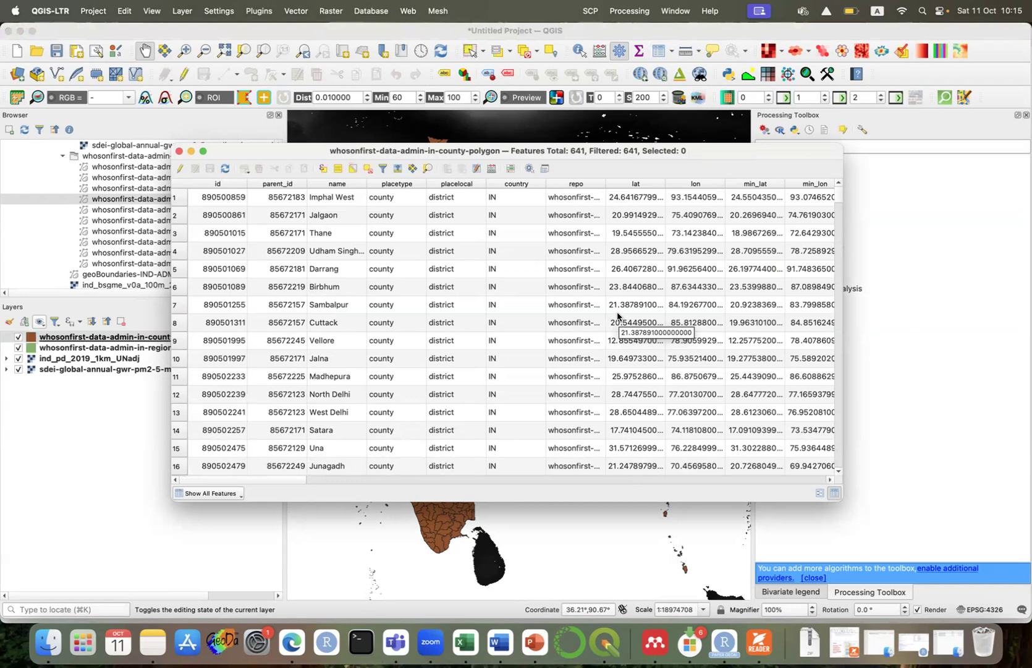
{"action": "left_click", "coordinate": [179, 169]}
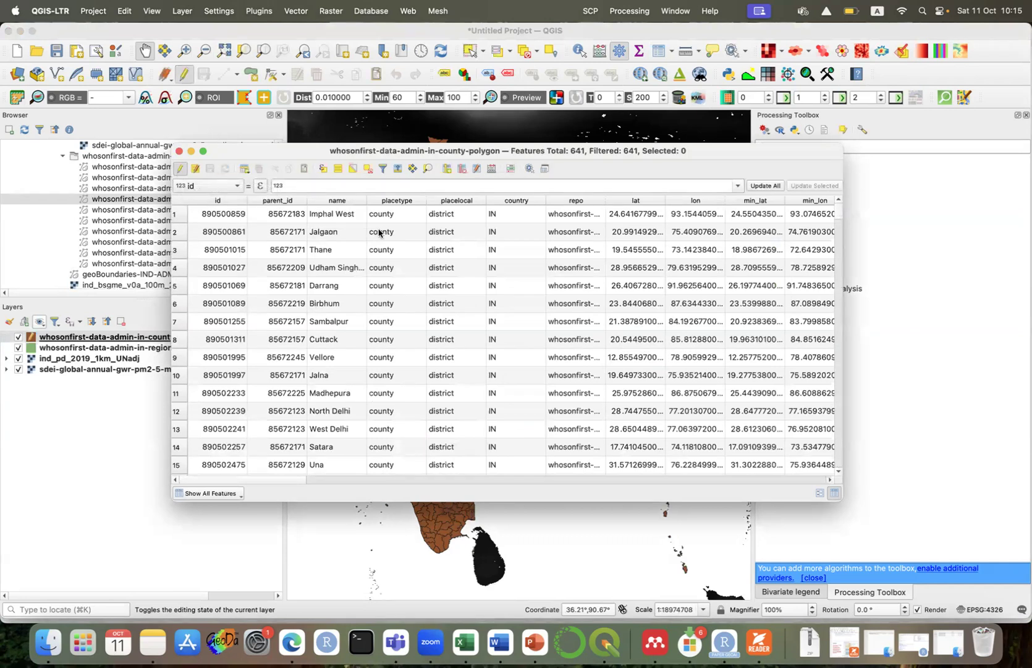
{"action": "left_click", "coordinate": [462, 169]}
{"action": "left_click", "coordinate": [470, 311]}
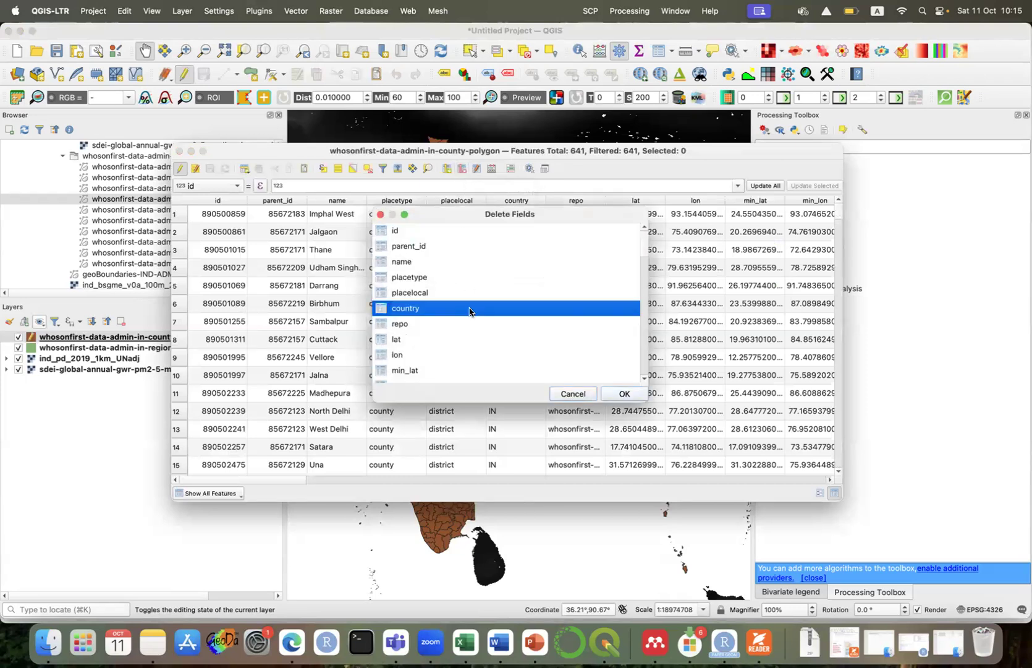
{"action": "key", "text": "super+a"}
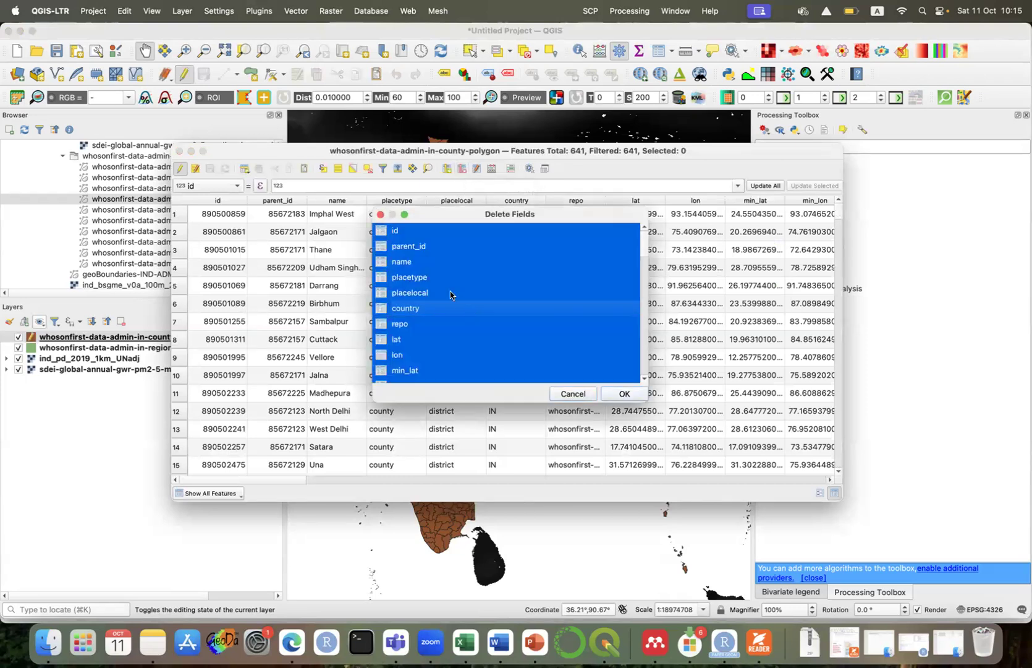
{"action": "left_click", "coordinate": [425, 264], "text": "super"}
{"action": "left_click", "coordinate": [623, 394]}
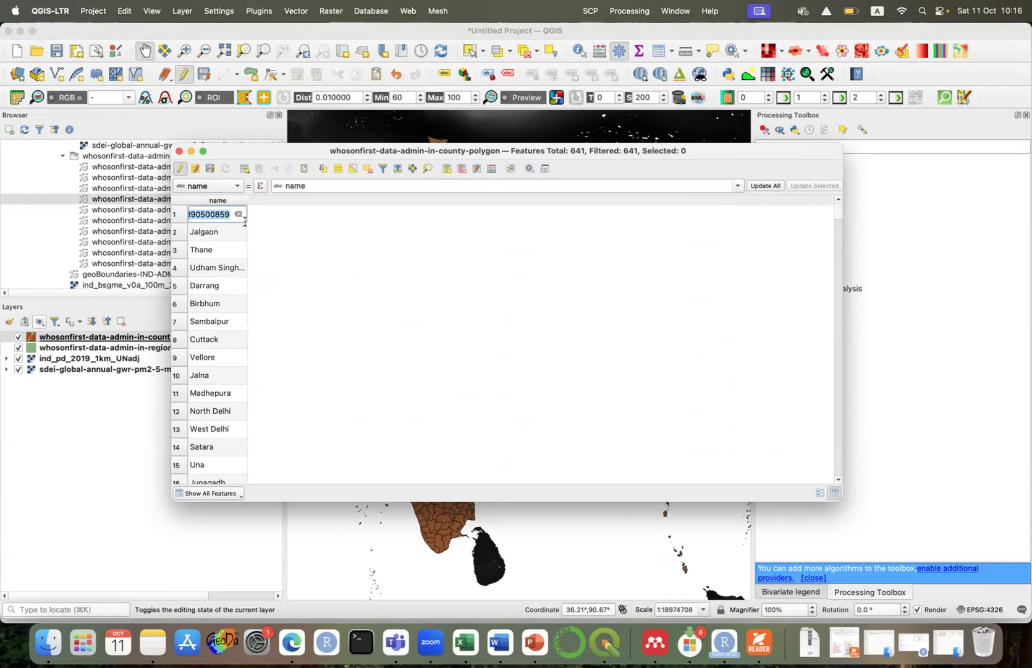
{"action": "left_click", "coordinate": [179, 154]}
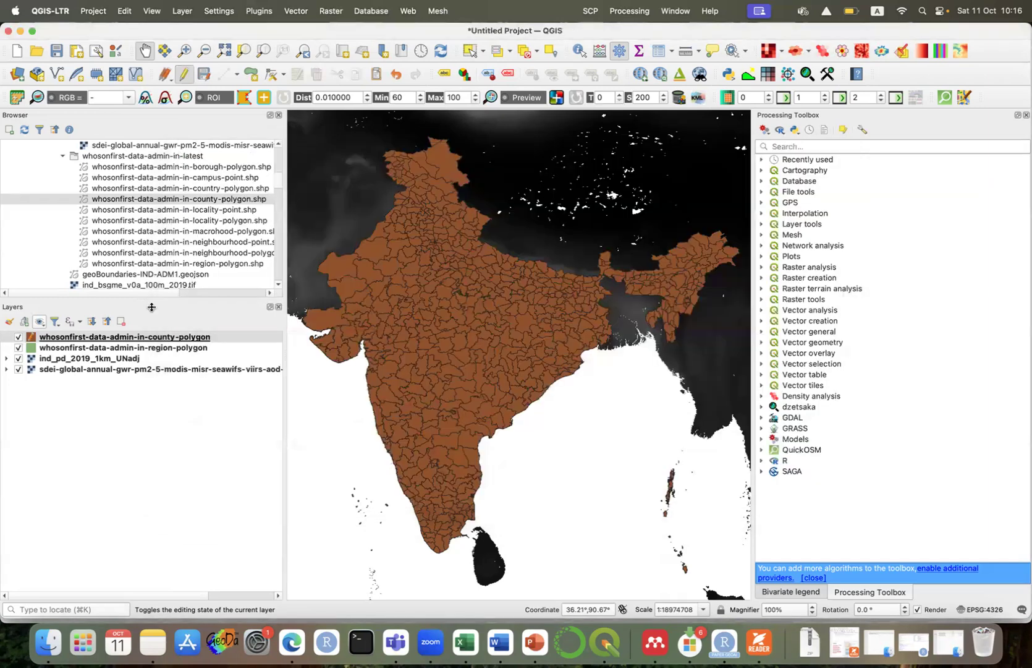
Duplicate the whosonfirst-data-admin-in-county-polygon layer and make the copy visible.
{"action": "left_click", "coordinate": [137, 340]}
{"action": "right_click", "coordinate": [138, 339]}
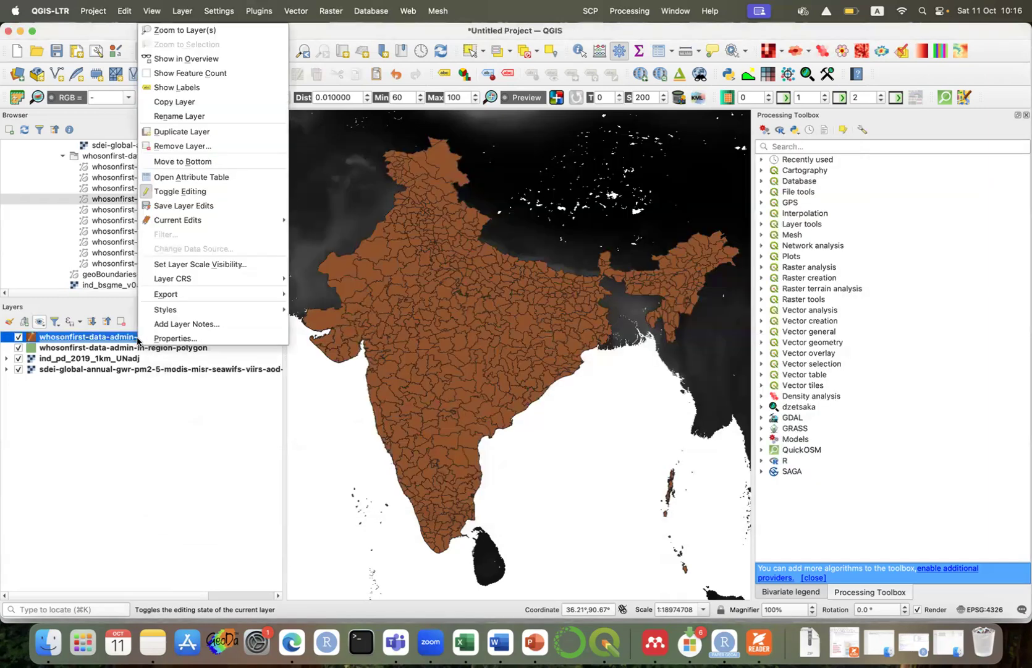
{"action": "left_click", "coordinate": [185, 131]}
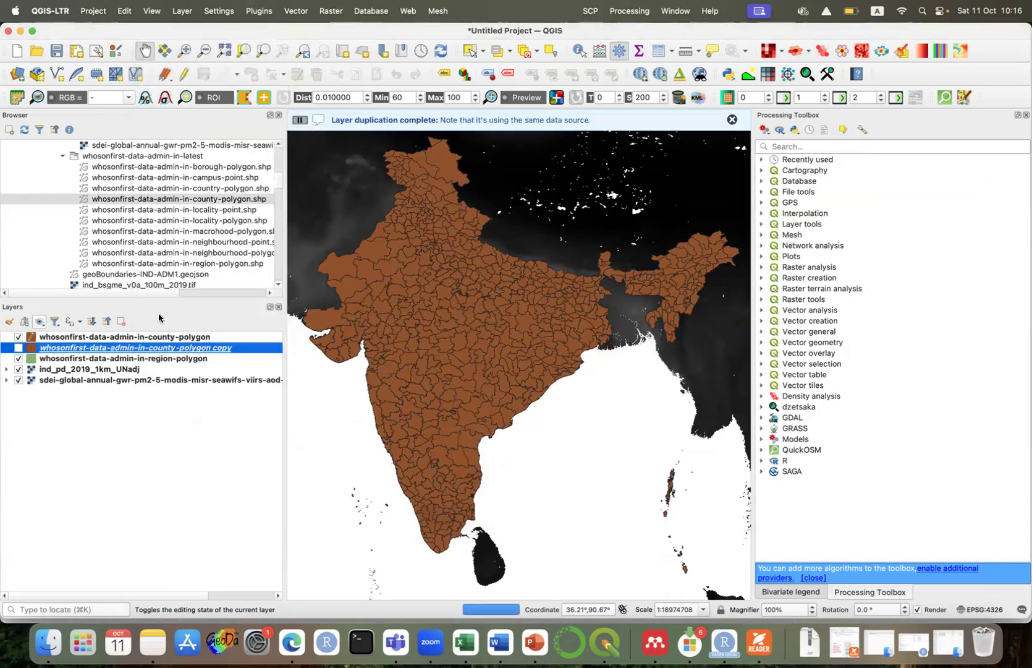
{"action": "left_click", "coordinate": [18, 347]}
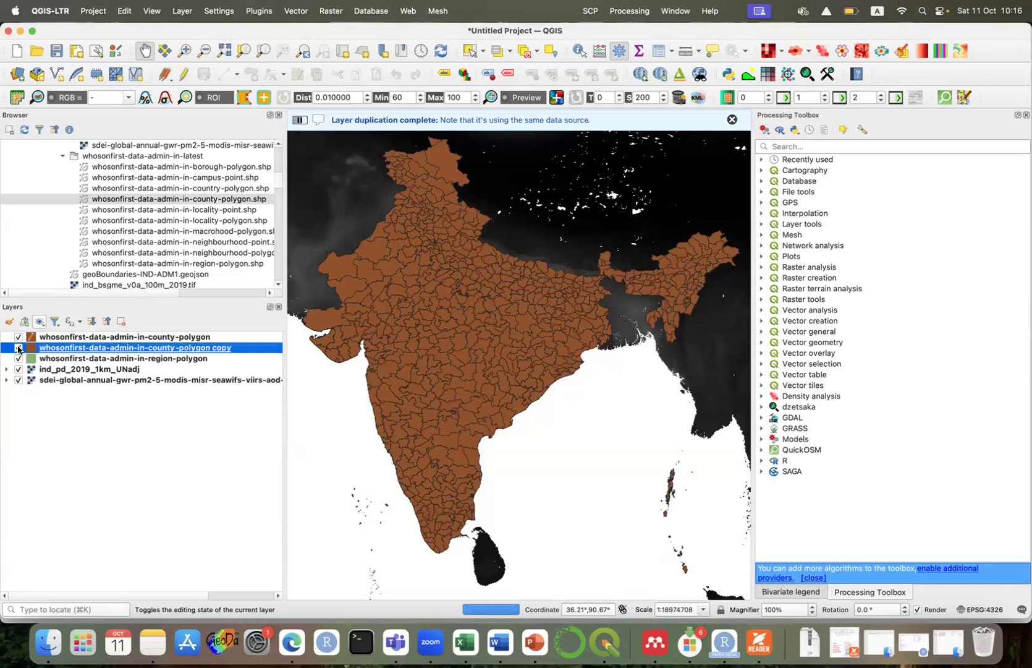
Enable editing in the attribute table of the whosonfirst-data-admin-in-county-polygon copy, delete every field except name, and save the edits.
{"action": "left_click", "coordinate": [598, 50]}
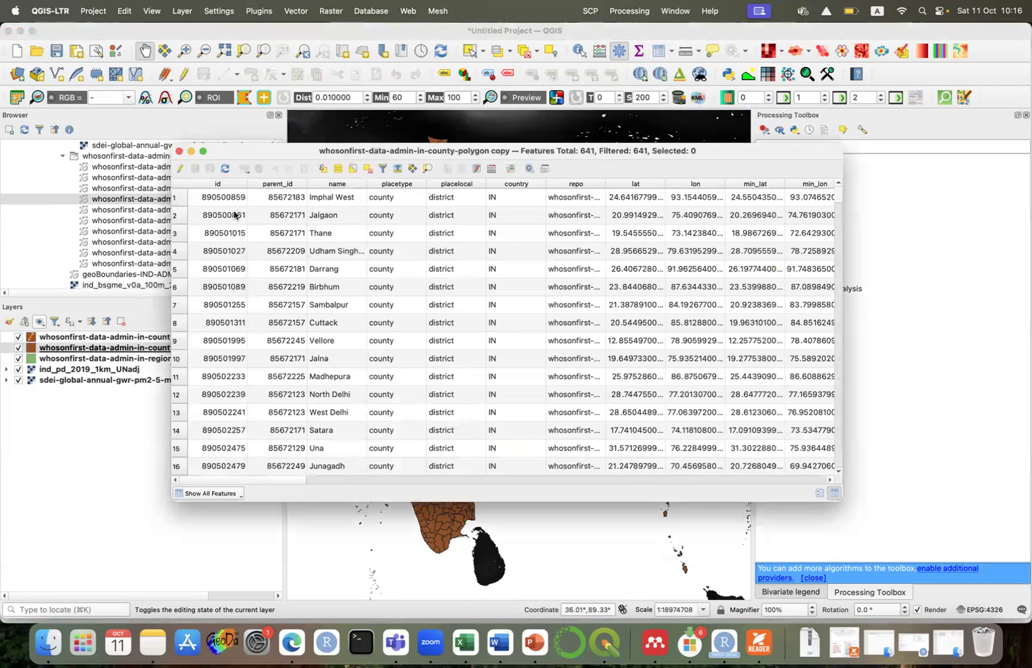
{"action": "left_click", "coordinate": [180, 168]}
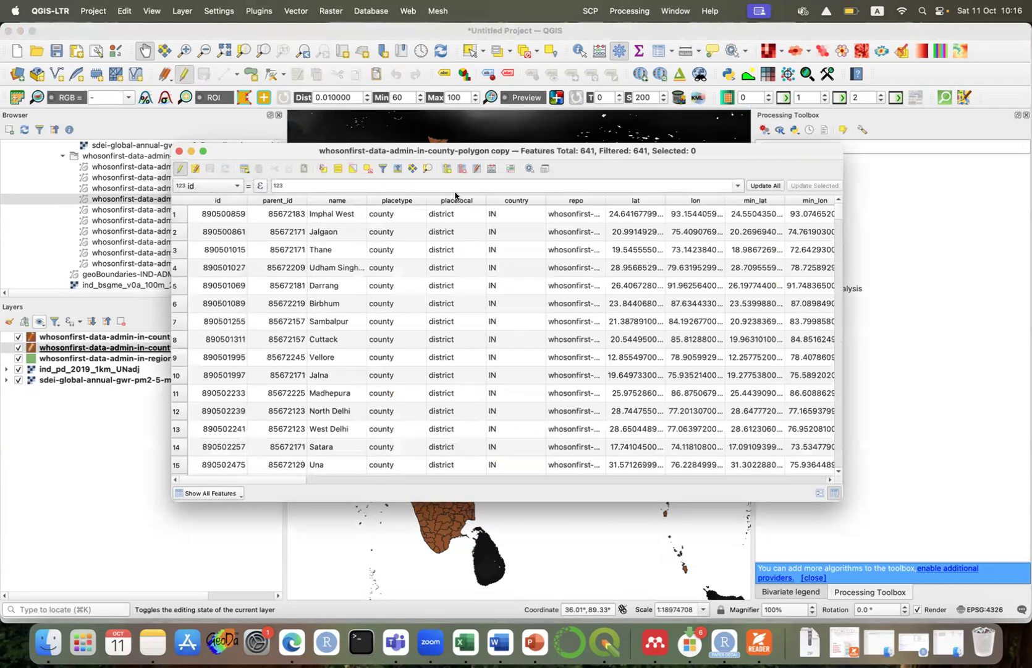
{"action": "left_click", "coordinate": [461, 170]}
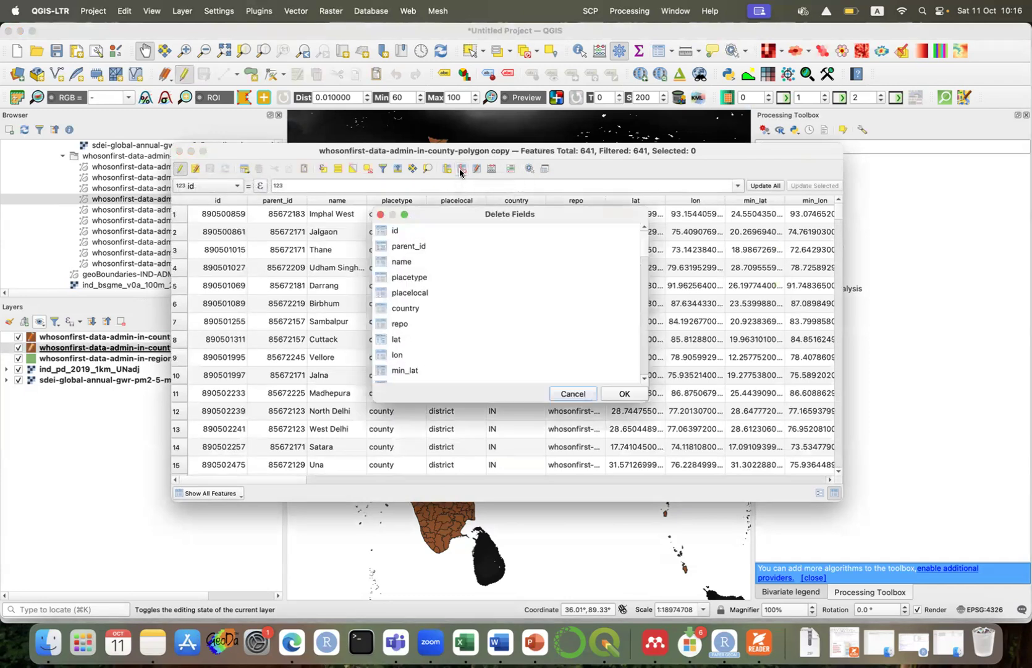
{"action": "left_click", "coordinate": [440, 248]}
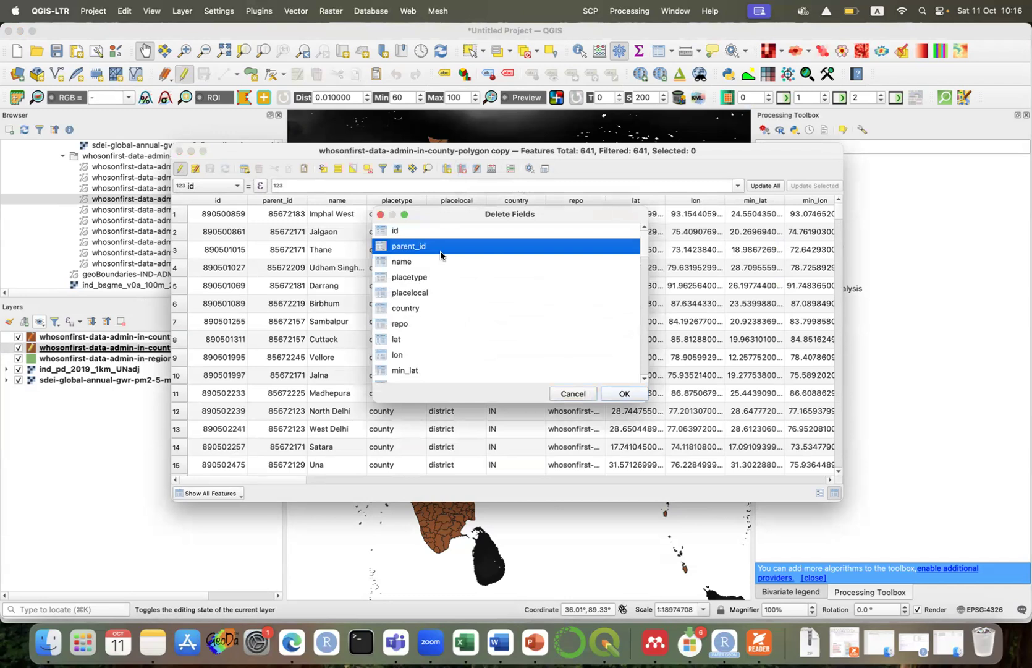
{"action": "key", "text": "super+a"}
{"action": "left_click", "coordinate": [422, 266], "text": "super"}
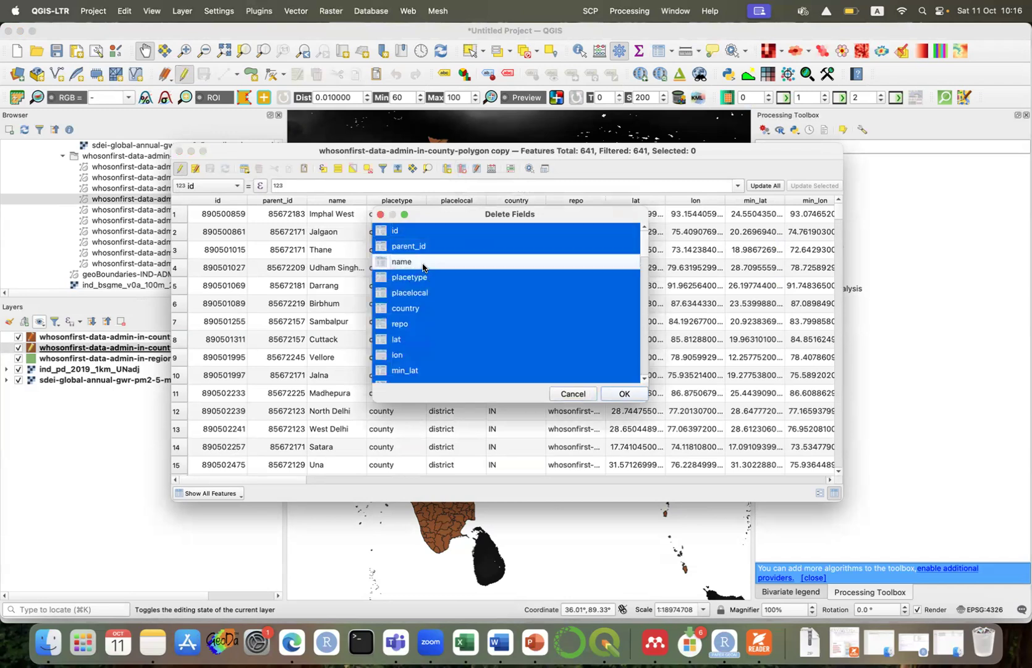
{"action": "left_click", "coordinate": [617, 394]}
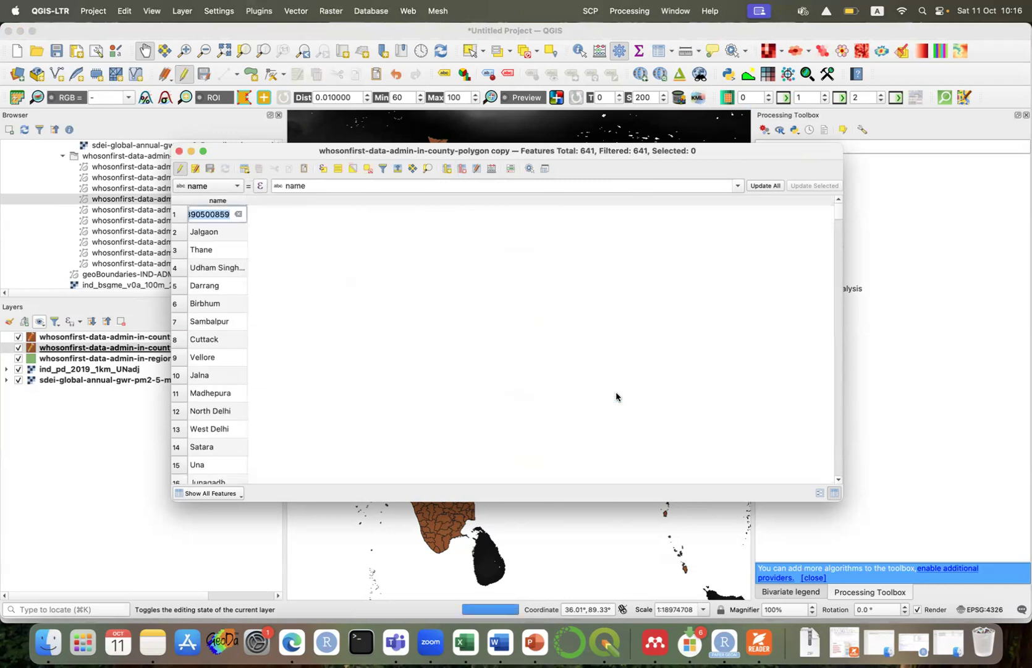
{"action": "left_click", "coordinate": [209, 169]}
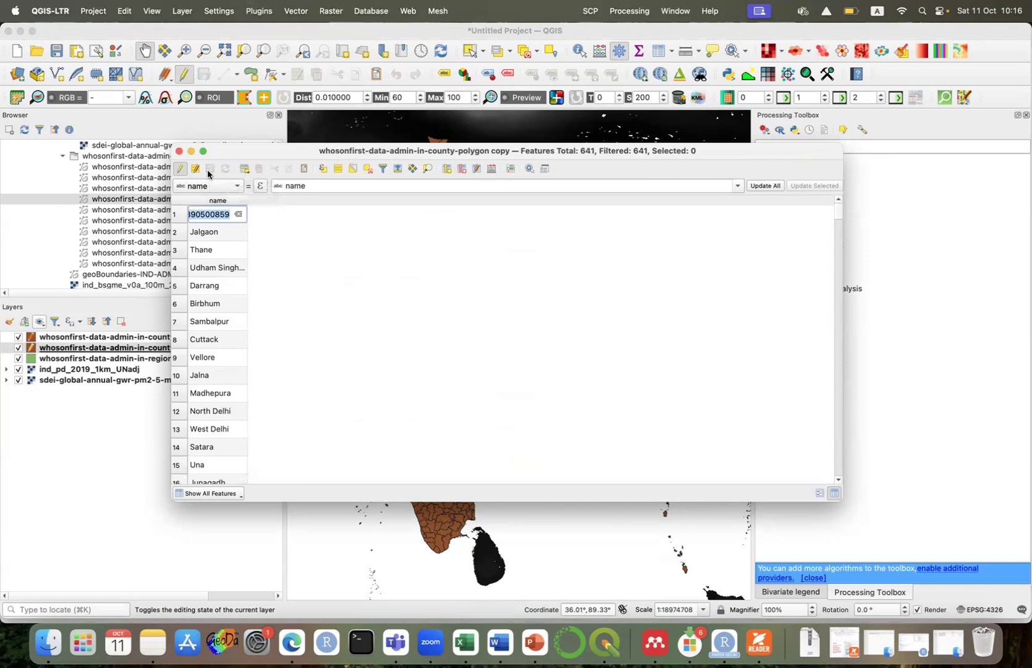
{"action": "left_click", "coordinate": [178, 151]}
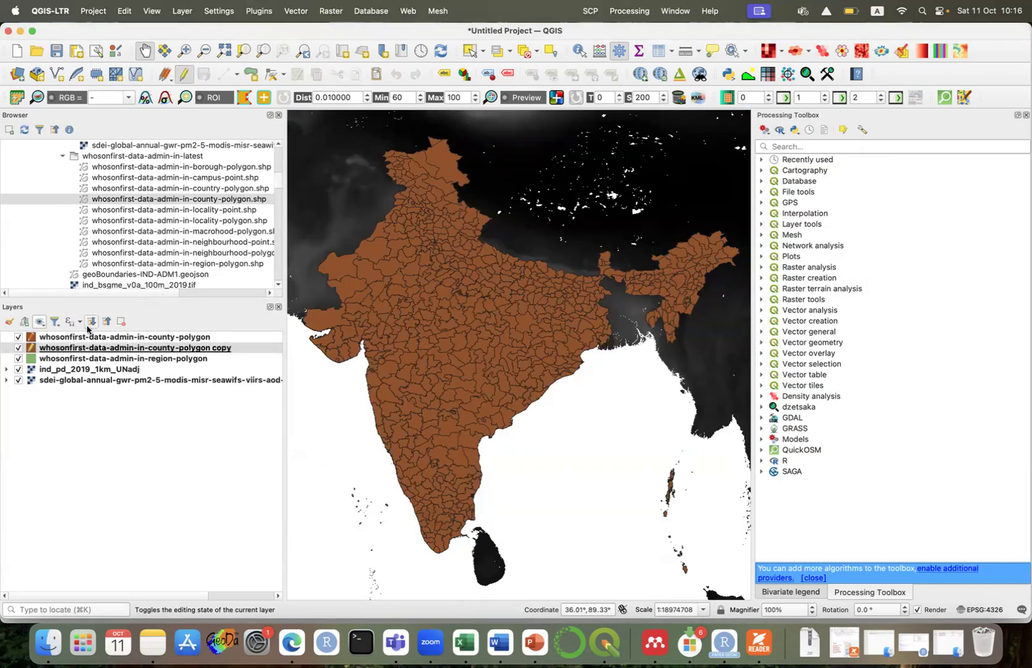
Stop editing the original whosonfirst-data-admin-in-county-polygon layer without saving its changes and dismiss the message.
{"action": "left_click", "coordinate": [31, 338]}
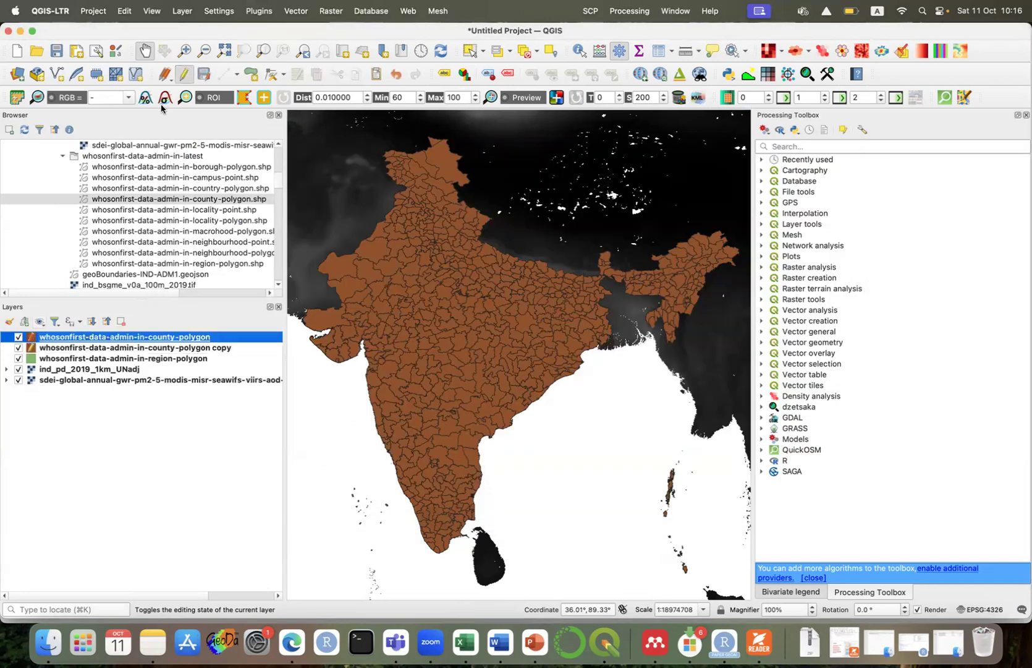
{"action": "left_click", "coordinate": [184, 74]}
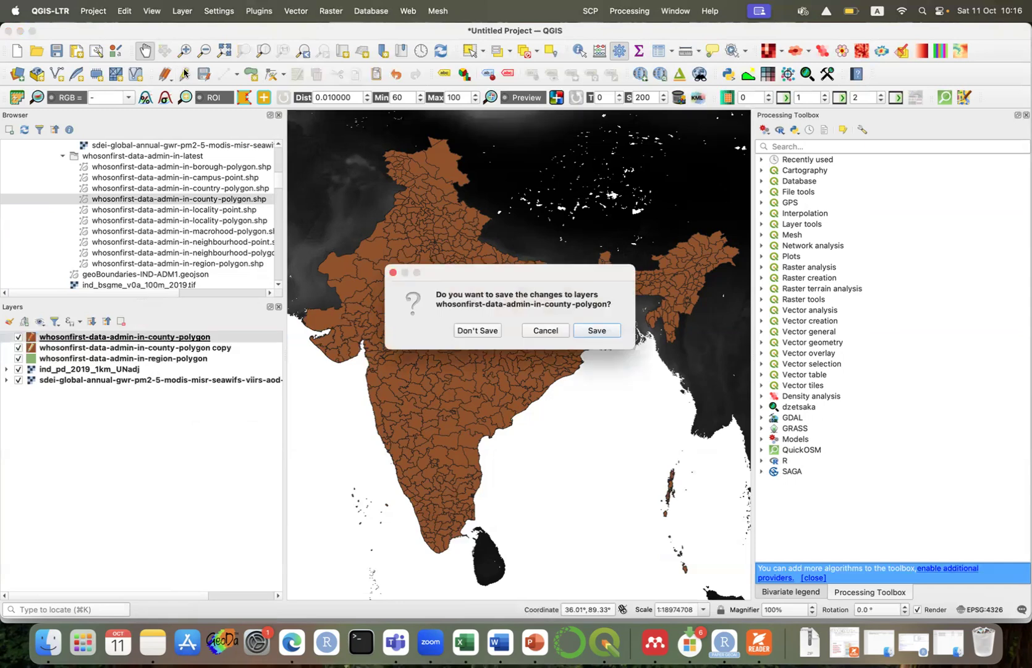
{"action": "left_click", "coordinate": [480, 331]}
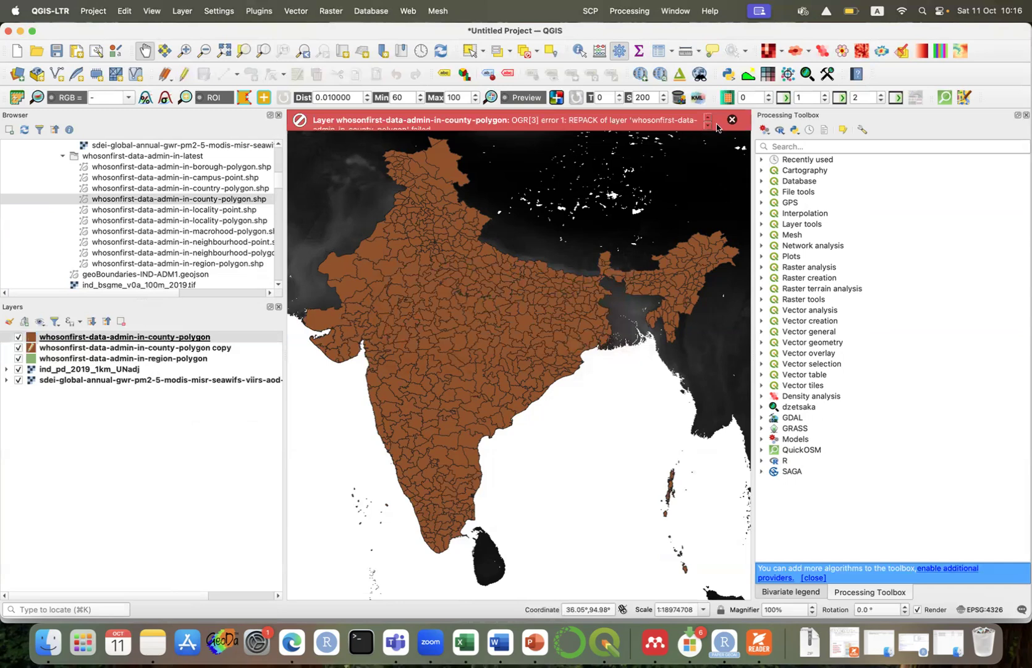
{"action": "left_click", "coordinate": [732, 119]}
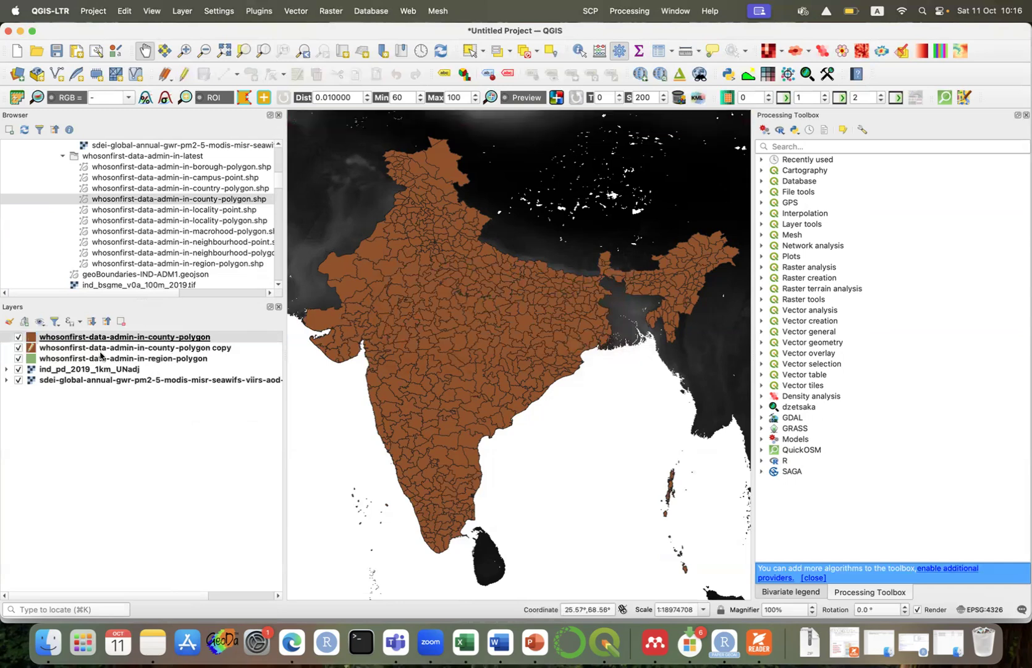
Select the county-polygon copy layer and find the Zonal statistics algorithm in the Processing Toolbox by searching for zonal.
{"action": "left_click", "coordinate": [80, 349]}
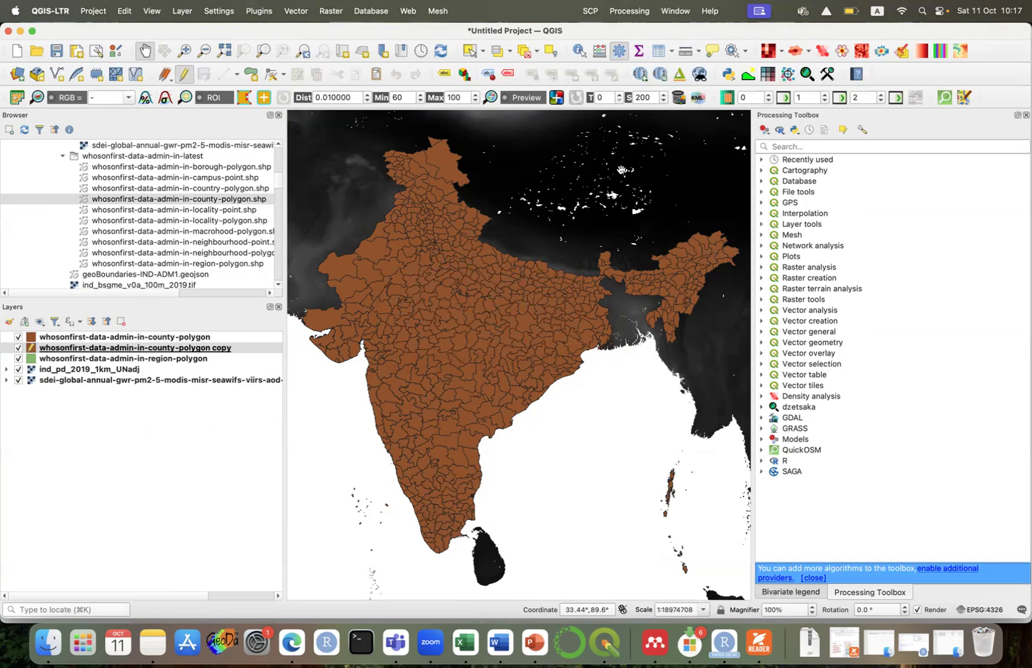
{"action": "left_click", "coordinate": [802, 146]}
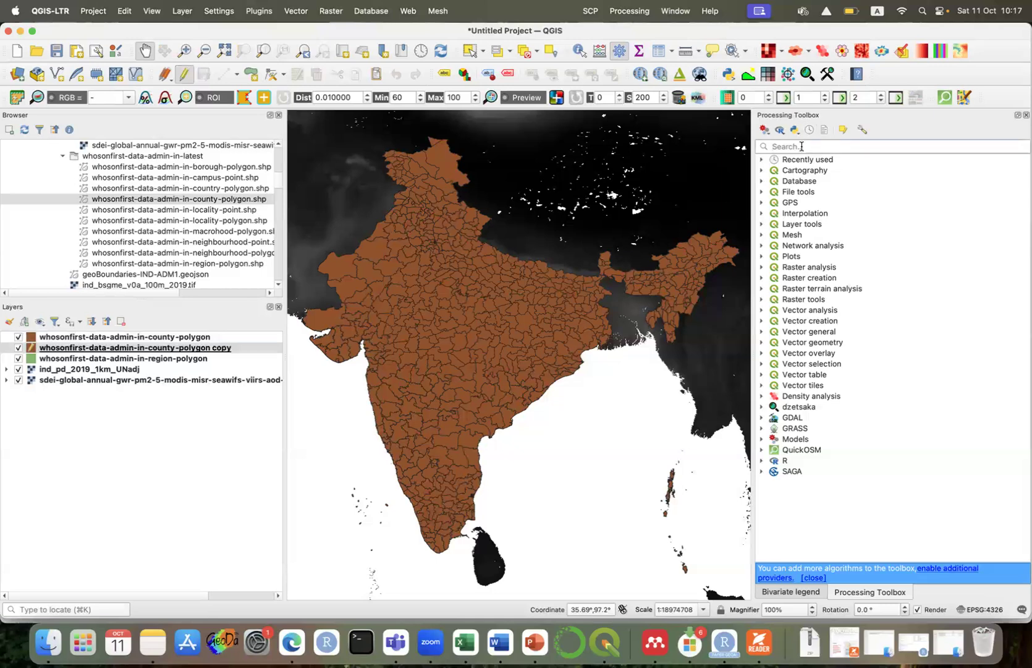
{"action": "type", "text": "zonal"}
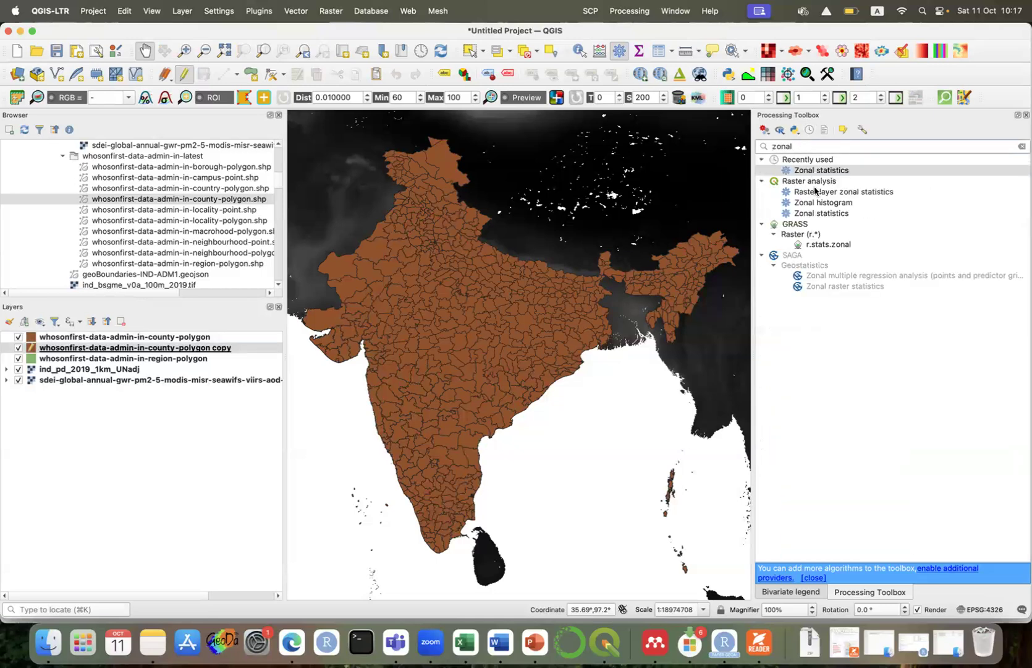
{"action": "left_click", "coordinate": [828, 214]}
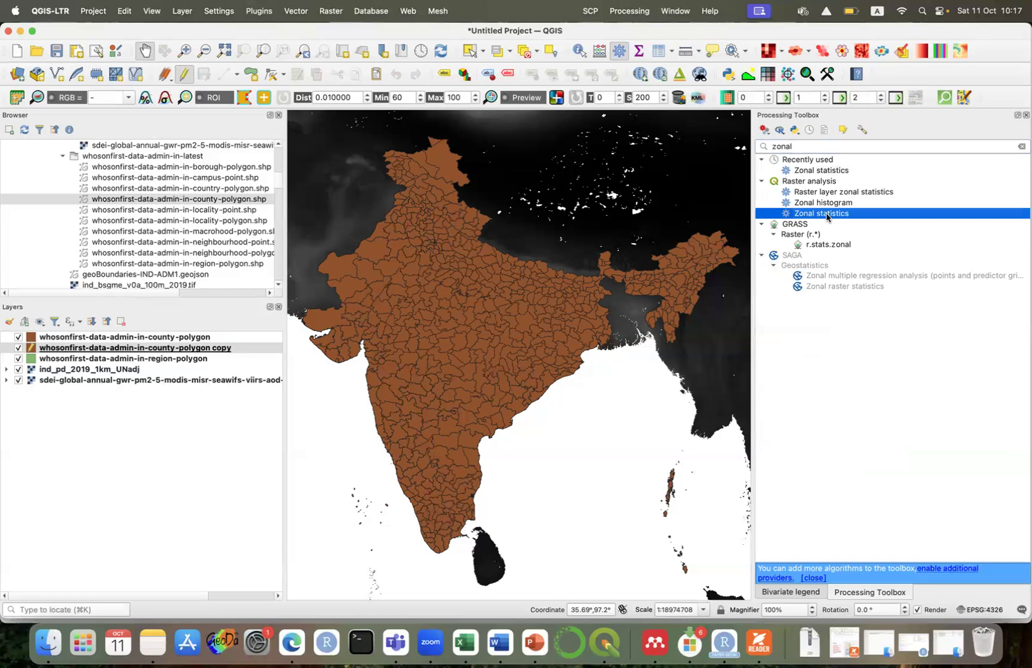
Close the Processing Toolbox and the Bivariate legend, and show the Processing Toolbox again.
{"action": "left_click", "coordinate": [1026, 116]}
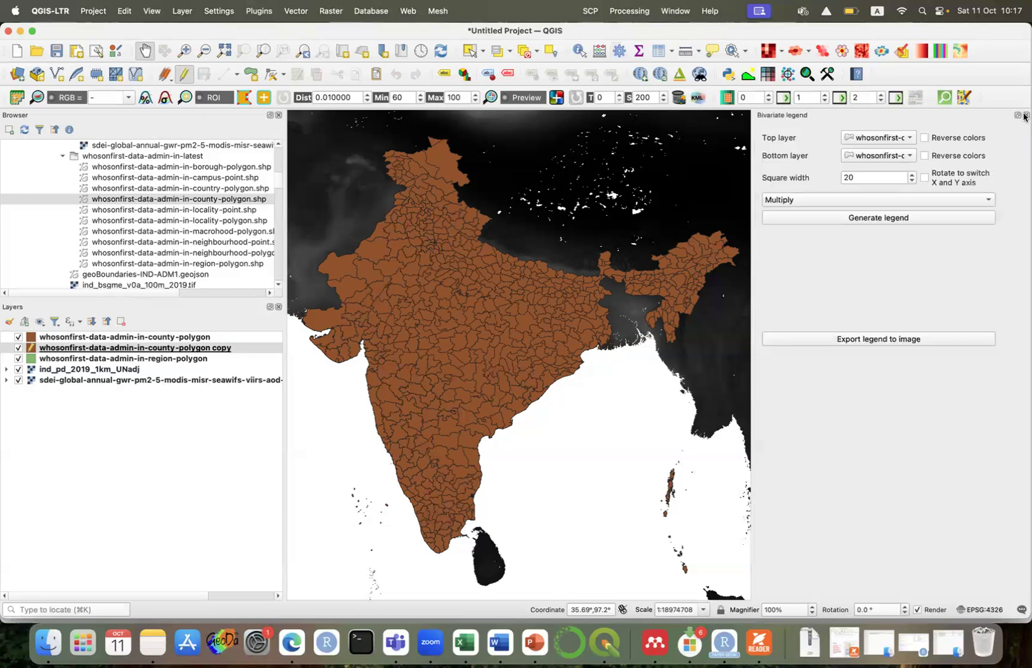
{"action": "left_click", "coordinate": [1026, 116]}
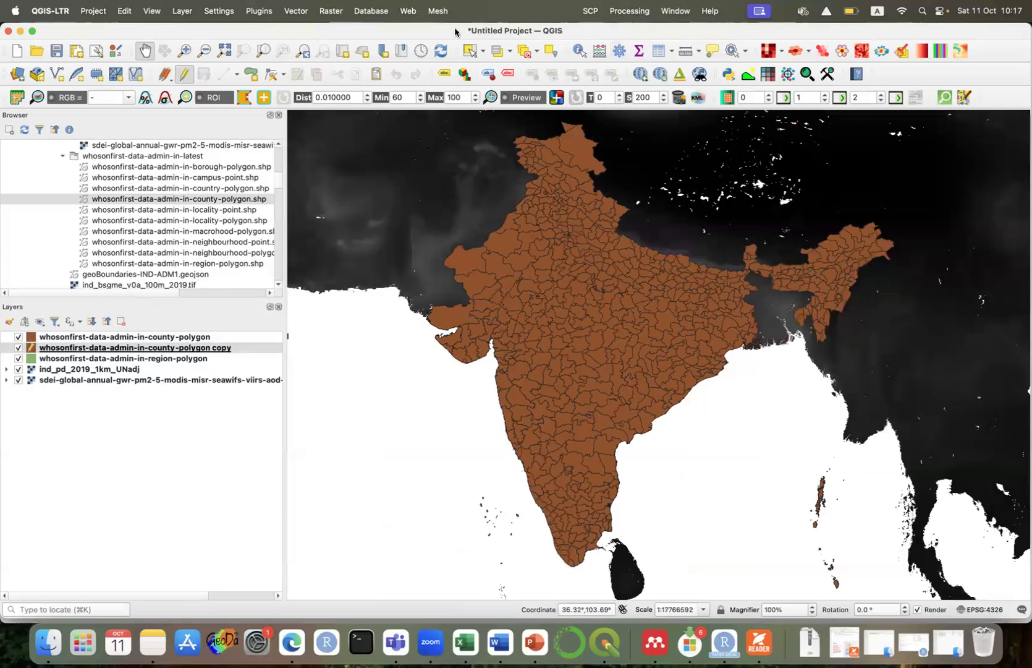
{"action": "left_click", "coordinate": [637, 11]}
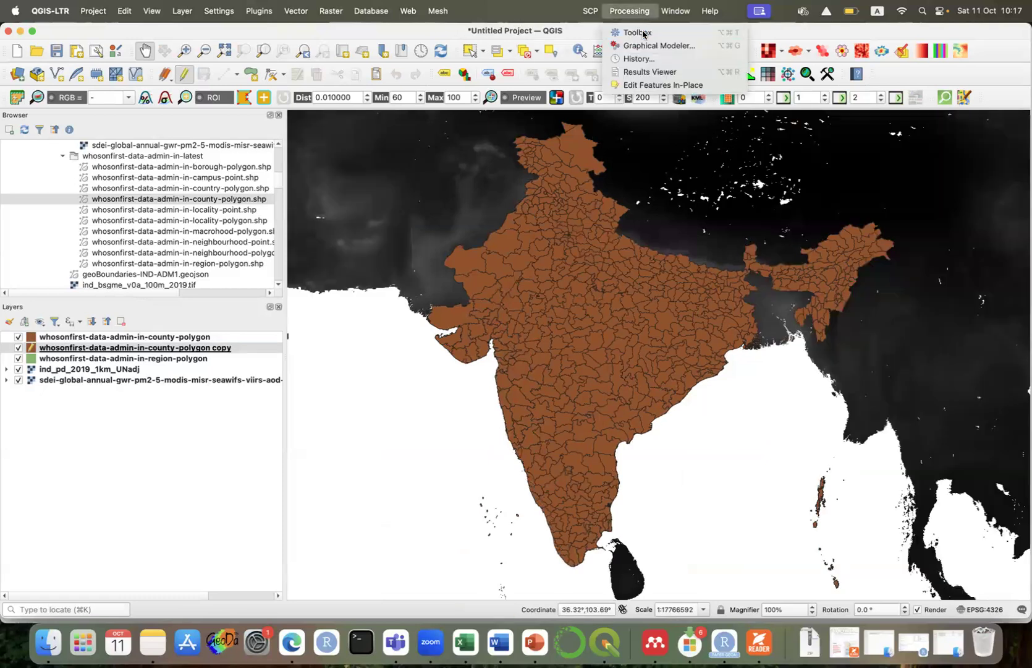
{"action": "left_click", "coordinate": [643, 30]}
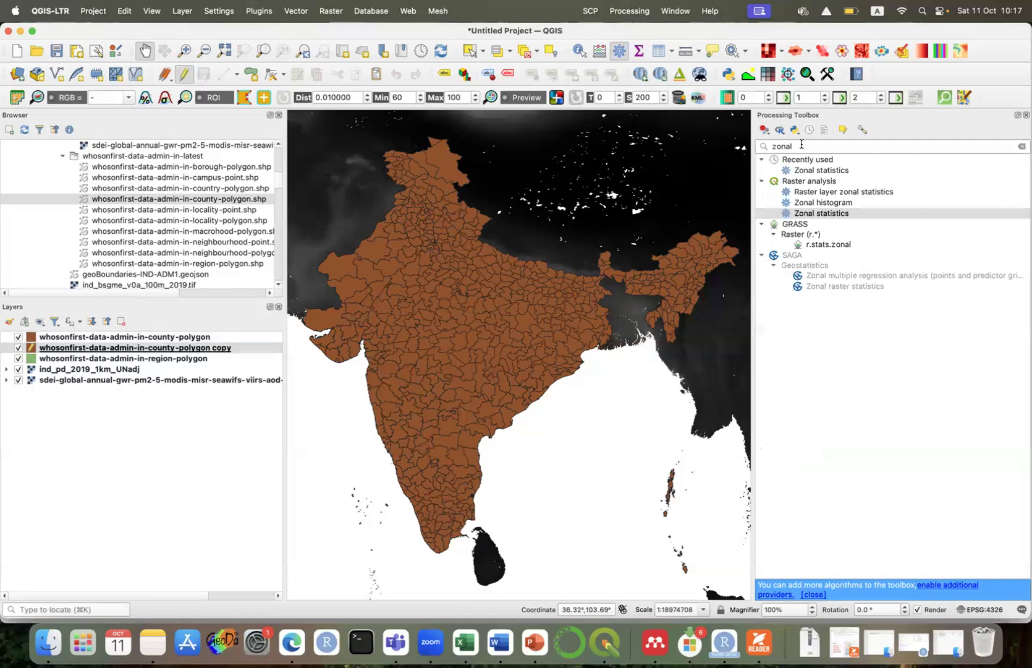
Set up Zonal statistics with the county-polygon copy as input layer and the 2019 sdei-global-annual-gwr-pm2-5 GeoTIFF as raster layer.
{"action": "double_click", "coordinate": [851, 216]}
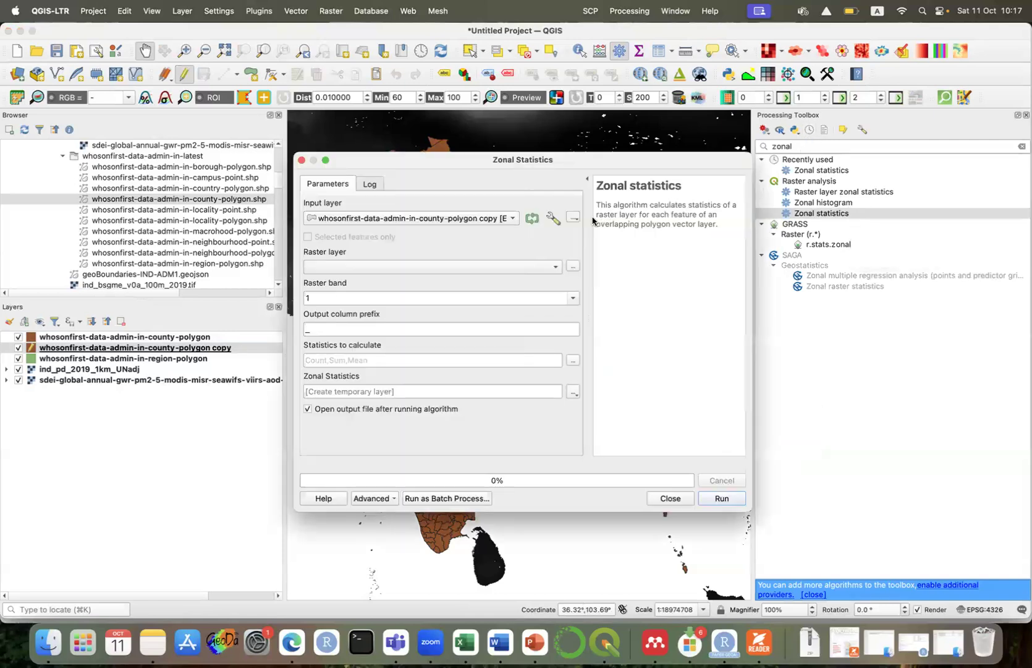
{"action": "left_click", "coordinate": [486, 219]}
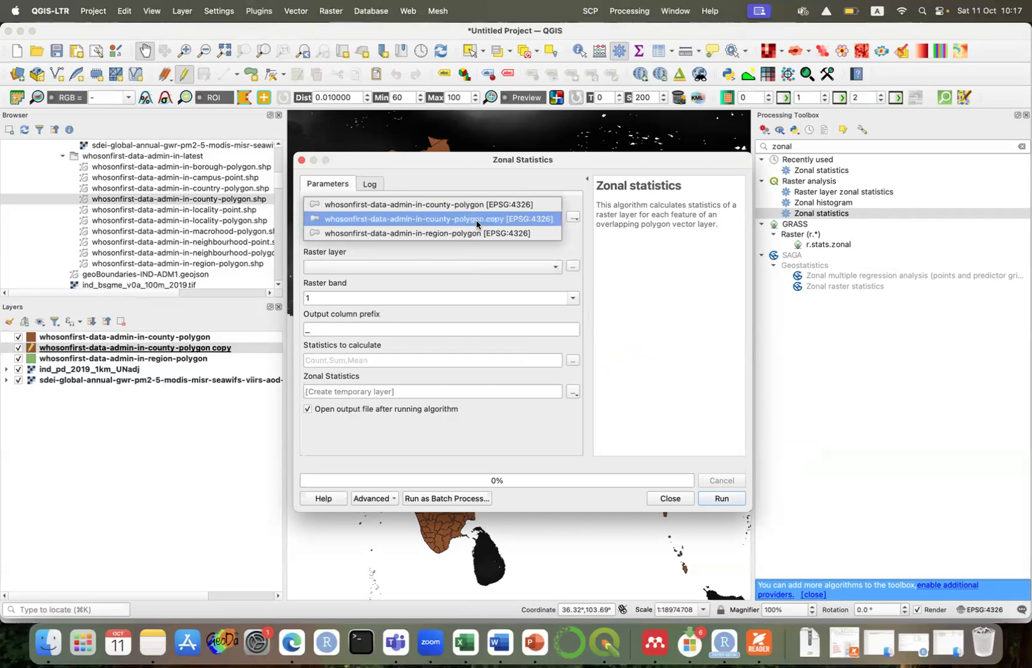
{"action": "left_click", "coordinate": [476, 219]}
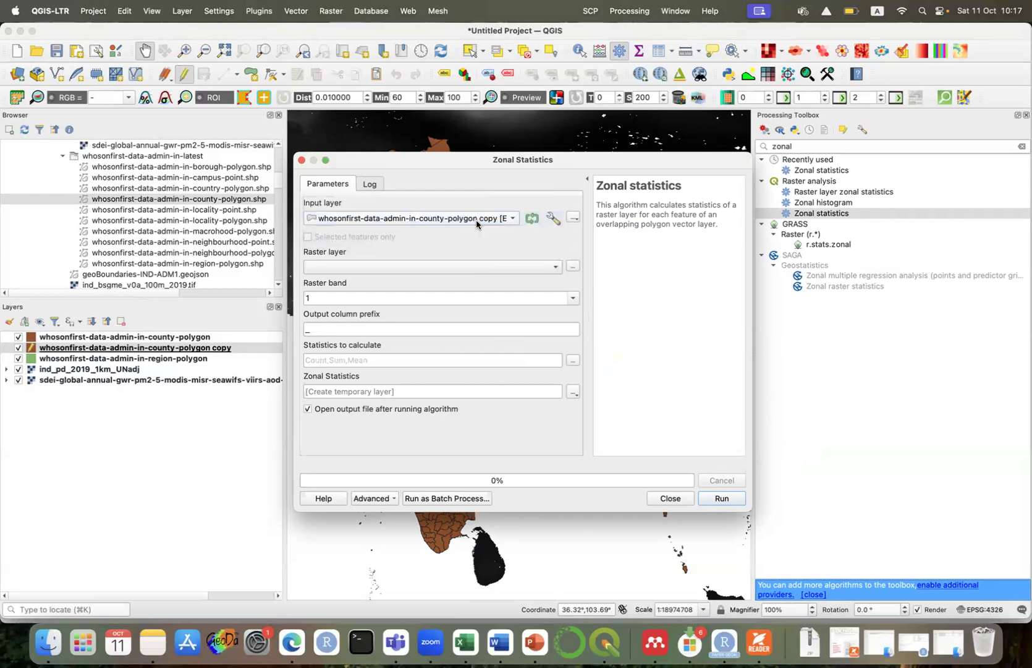
{"action": "left_click", "coordinate": [478, 264]}
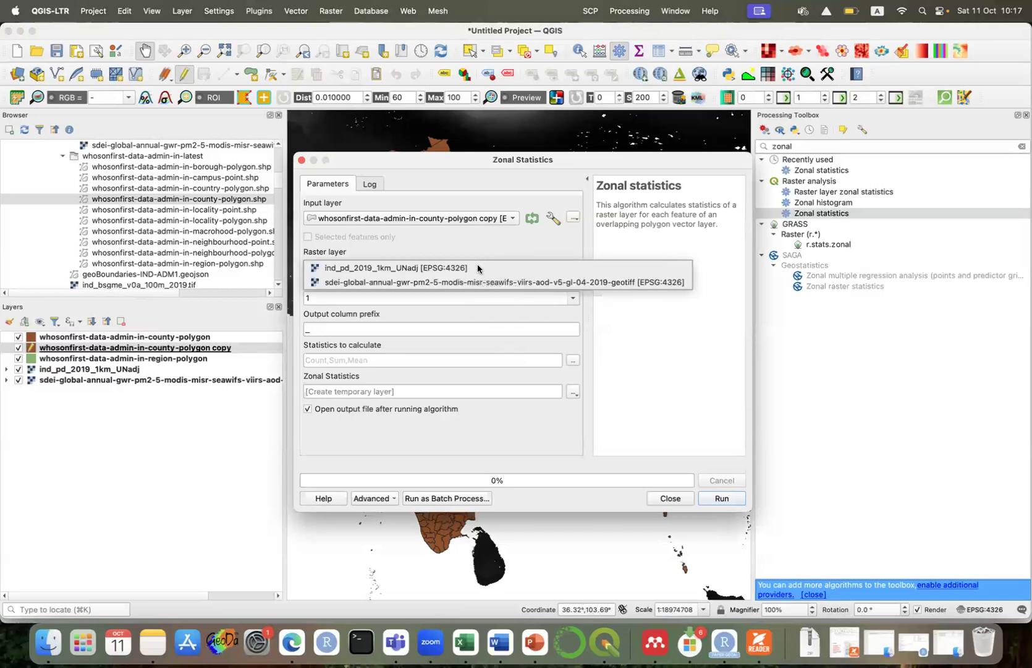
{"action": "left_click", "coordinate": [477, 282]}
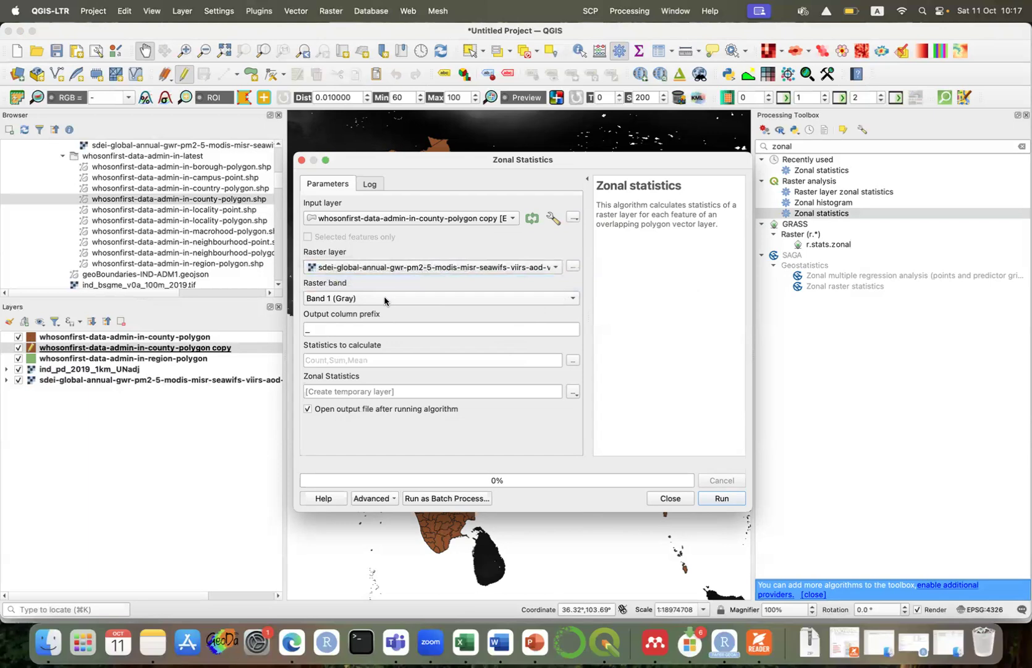
Set the output column prefix to pm25_ and Median as the only statistic, and run Zonal Statistics.
{"action": "left_click", "coordinate": [306, 331]}
{"action": "type", "text": "pm25_"}
{"action": "left_click", "coordinate": [573, 361]}
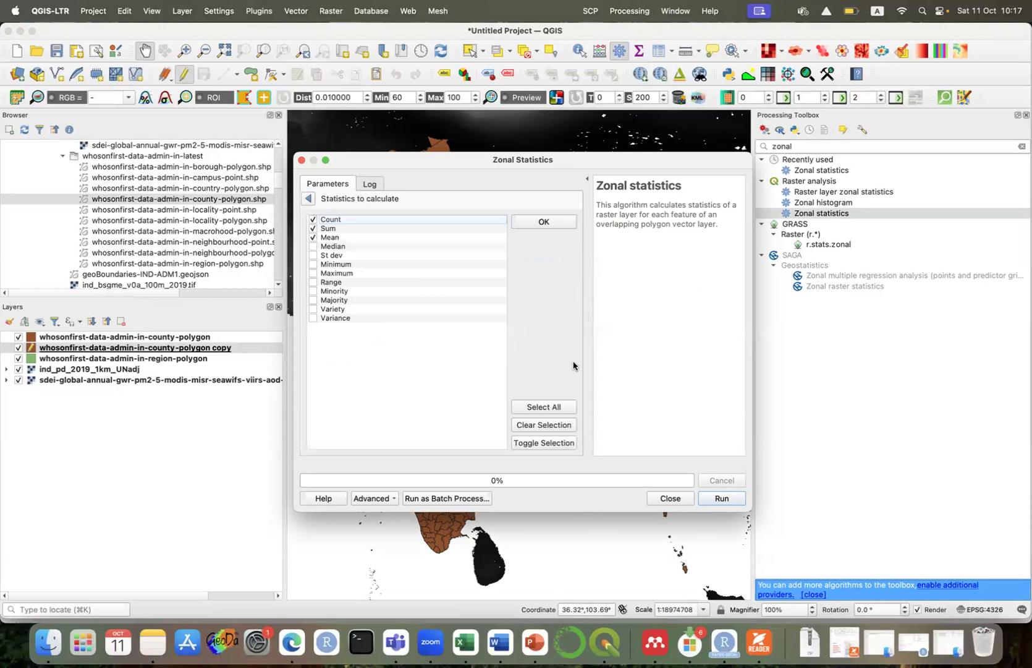
{"action": "left_click", "coordinate": [313, 246]}
{"action": "left_click", "coordinate": [313, 237]}
{"action": "left_click", "coordinate": [312, 228]}
{"action": "left_click", "coordinate": [313, 220]}
{"action": "left_click", "coordinate": [543, 222]}
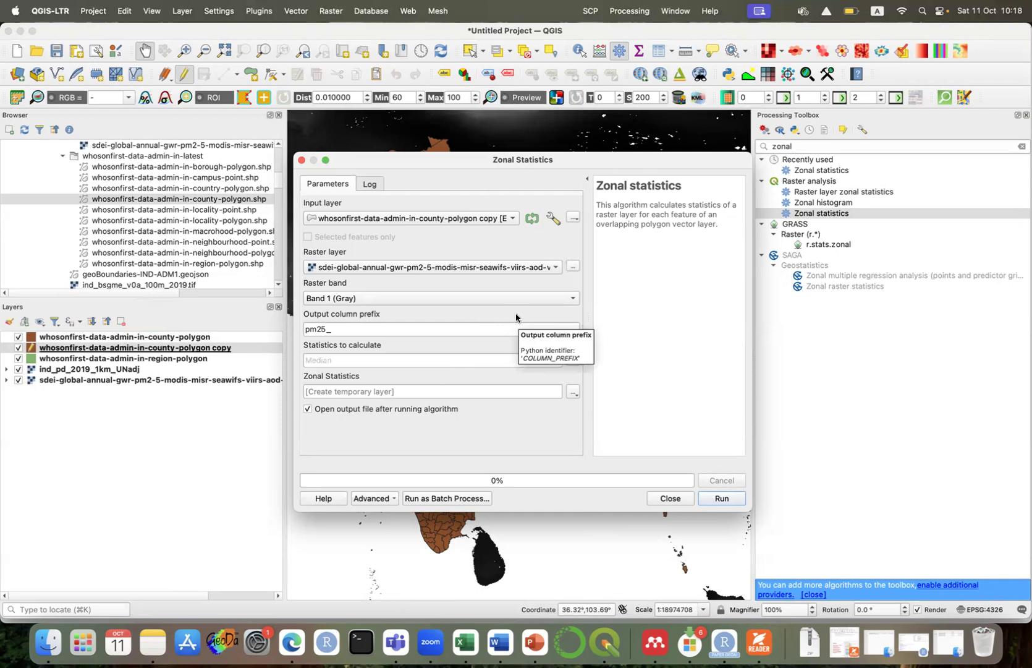
{"action": "left_click", "coordinate": [707, 498]}
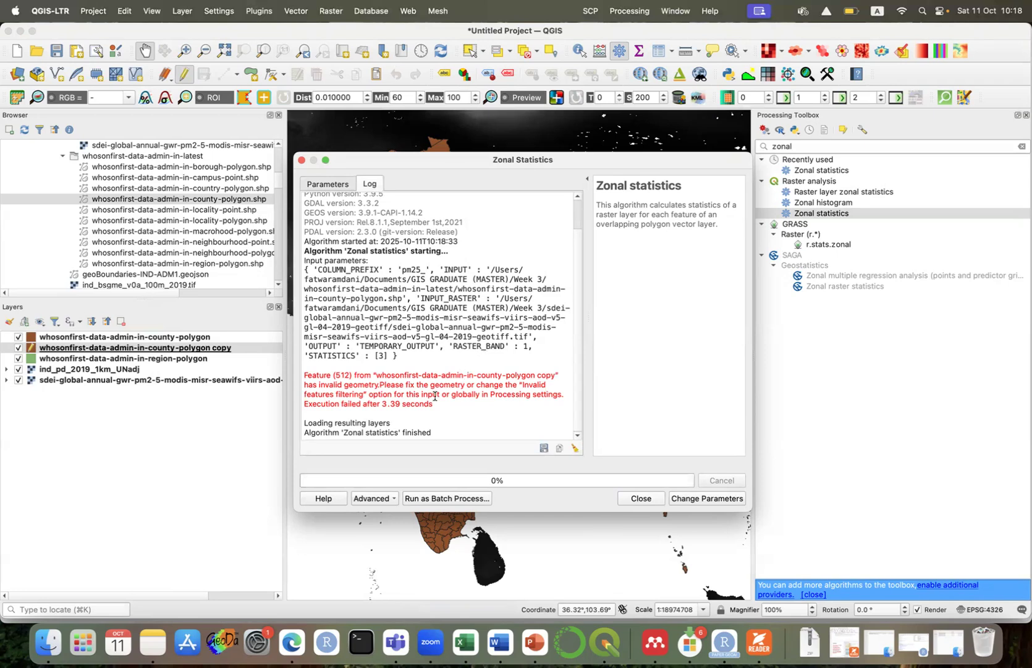
Set the input layer's invalid feature filtering to Skip (Ignore) Features with Invalid Geometries and rerun Zonal Statistics to a temporary layer.
{"action": "left_click", "coordinate": [336, 186]}
{"action": "left_click", "coordinate": [552, 219]}
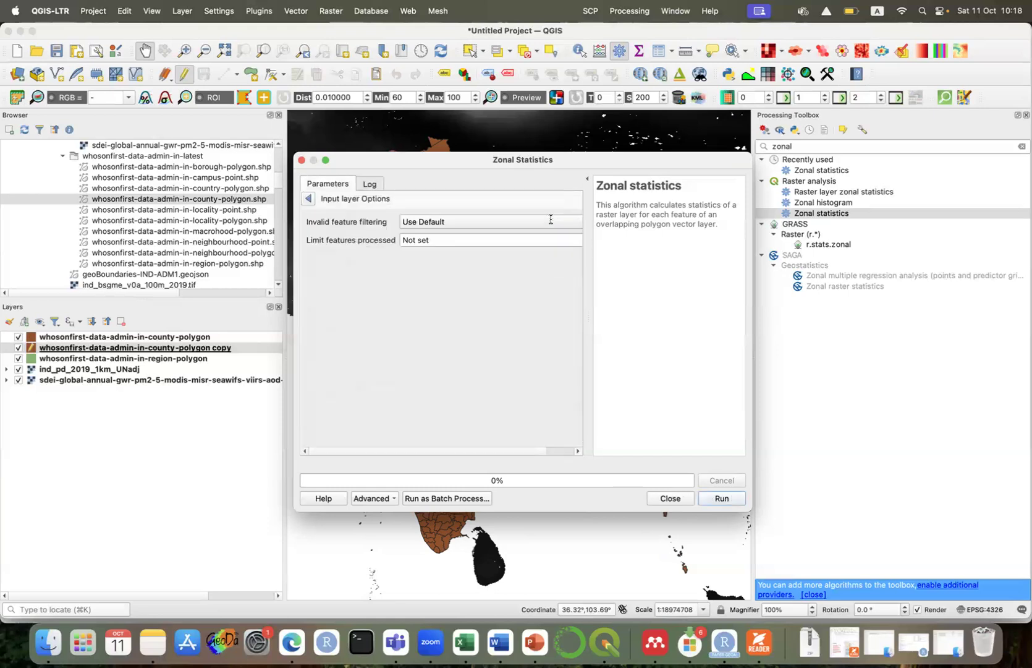
{"action": "left_click", "coordinate": [492, 223]}
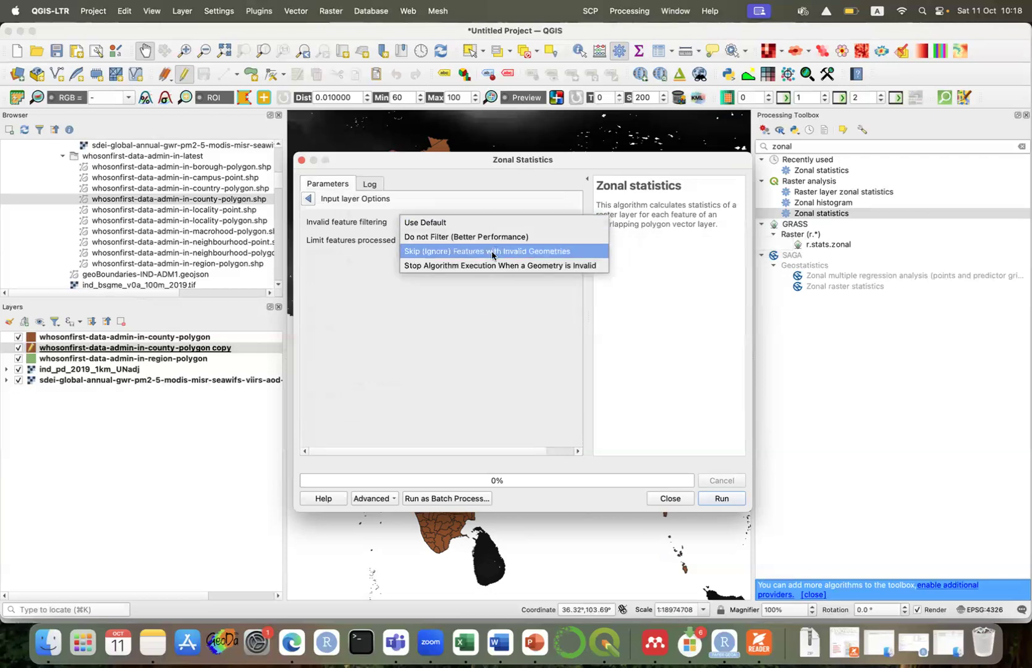
{"action": "left_click", "coordinate": [492, 253]}
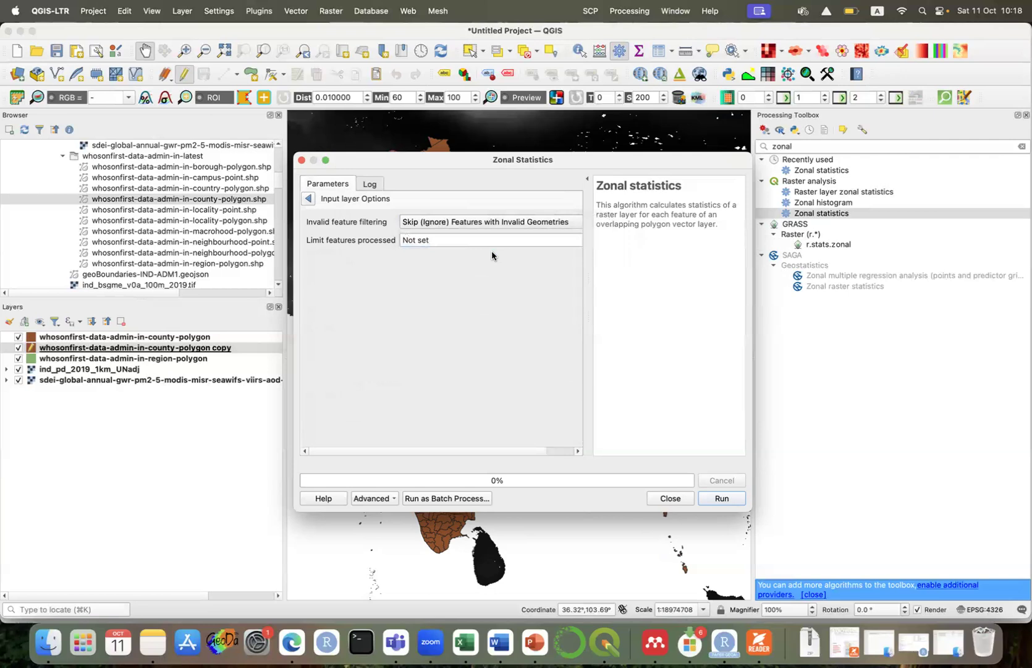
{"action": "left_click", "coordinate": [308, 198]}
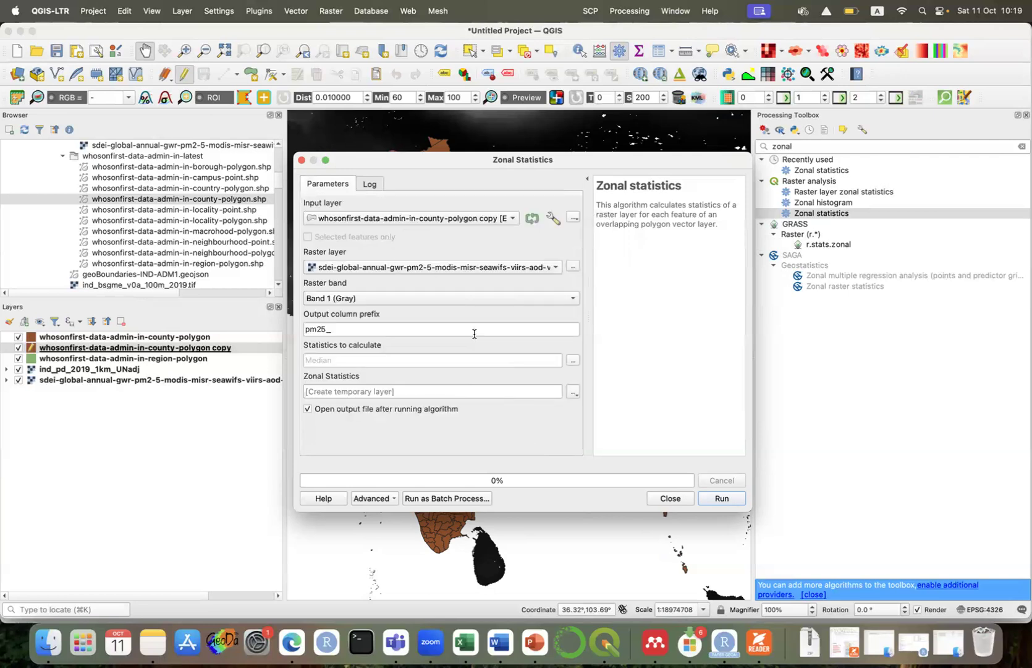
{"action": "left_click", "coordinate": [722, 498]}
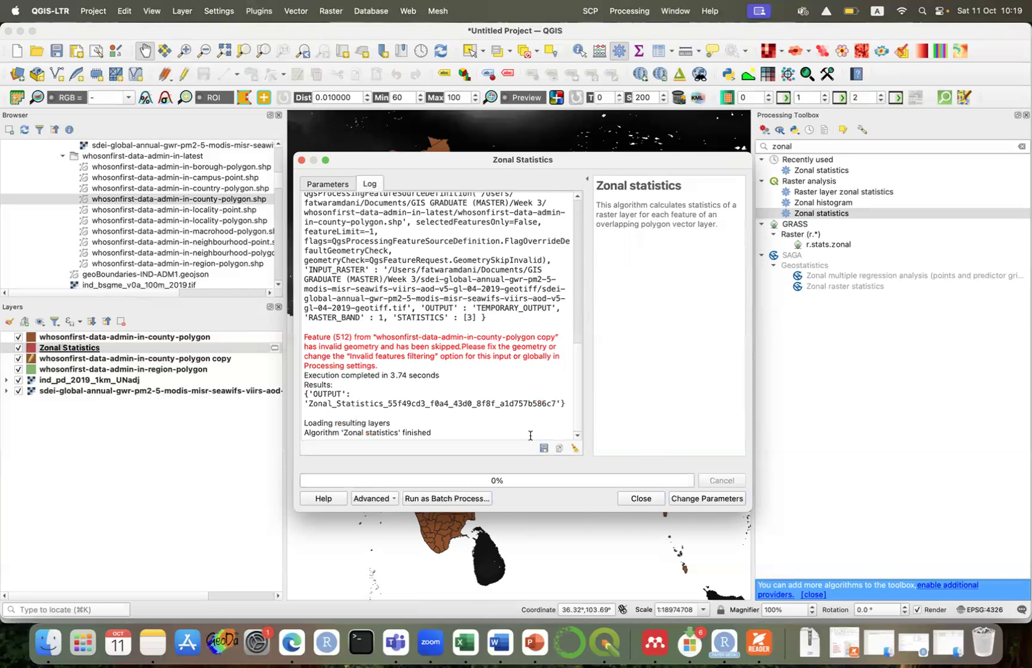
{"action": "left_click", "coordinate": [641, 498]}
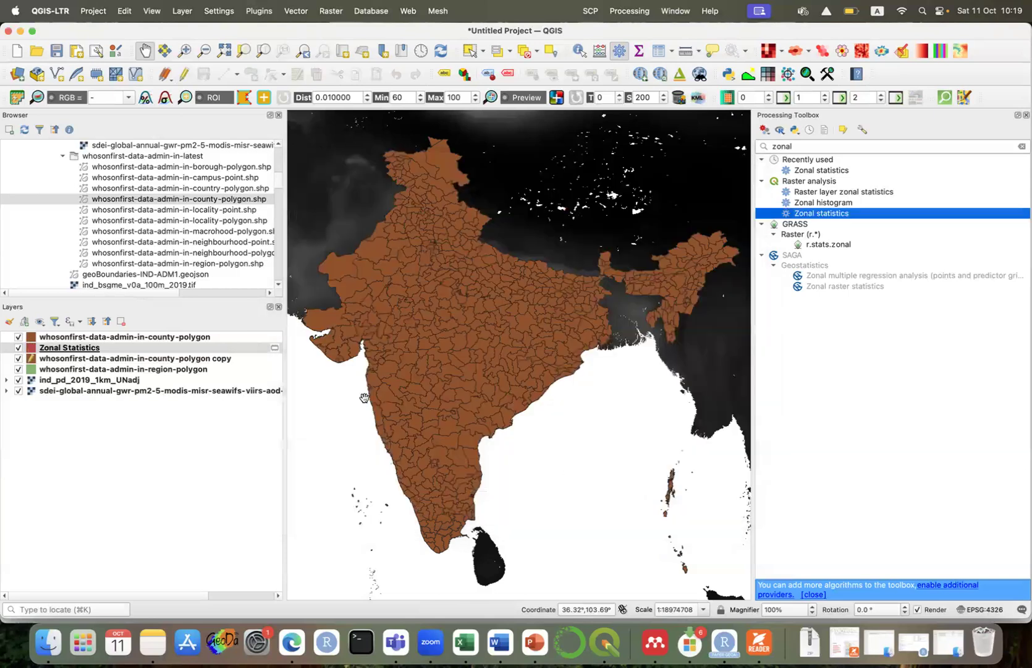
Review the Zonal Statistics layer's attribute table, checking the pm25_median values by district.
{"action": "left_click", "coordinate": [224, 351]}
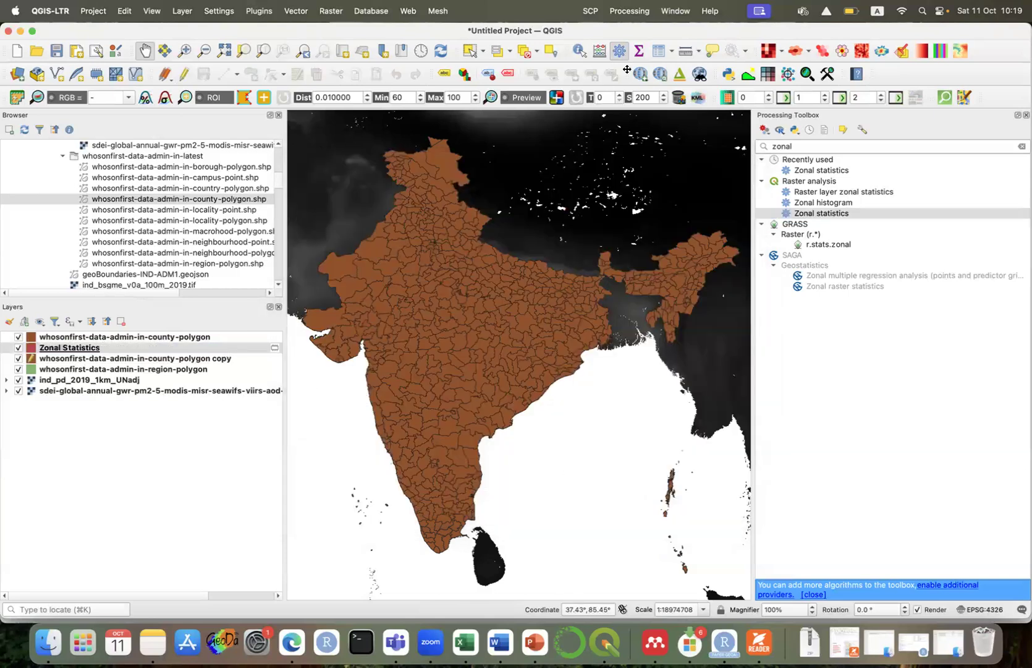
{"action": "left_click", "coordinate": [658, 51]}
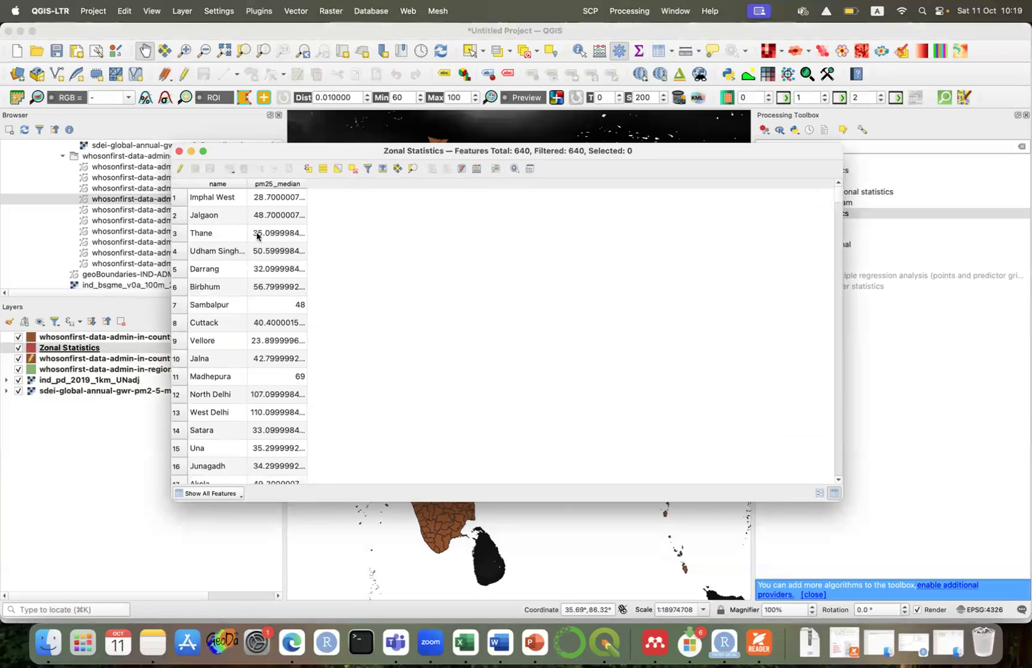
{"action": "scroll", "coordinate": [254, 334], "scroll_direction": "down", "scroll_amount": 6}
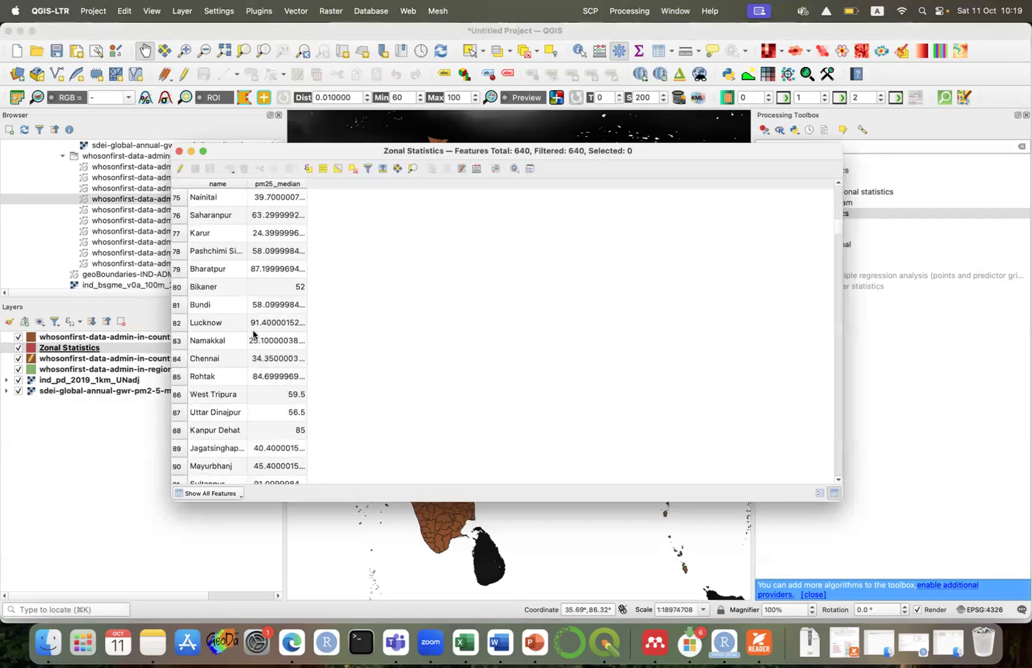
{"action": "scroll", "coordinate": [200, 196], "scroll_direction": "up", "scroll_amount": 6}
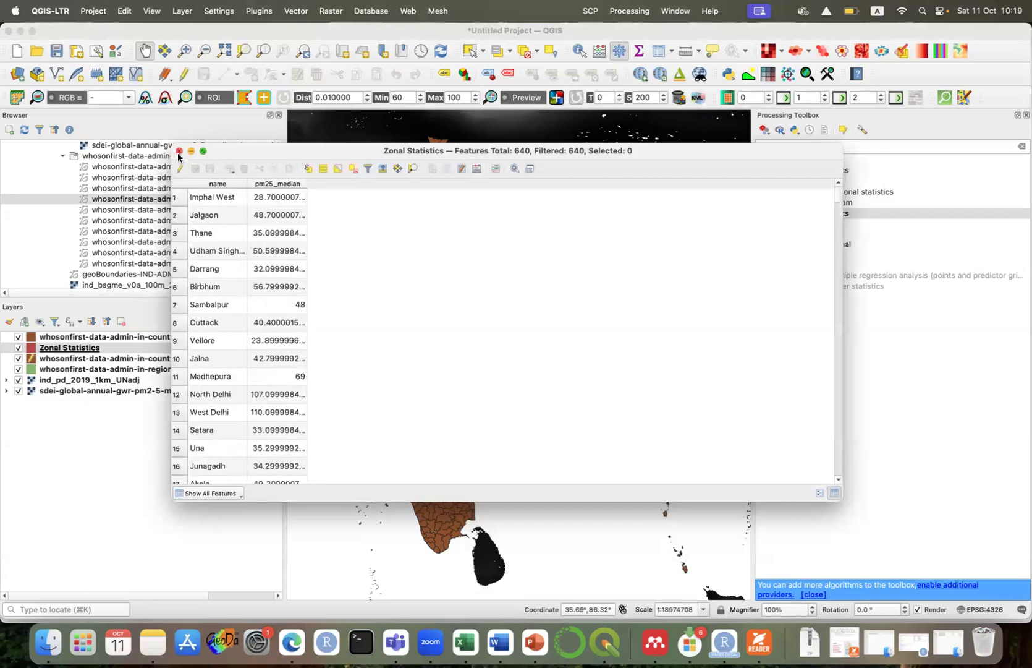
{"action": "left_click", "coordinate": [179, 151]}
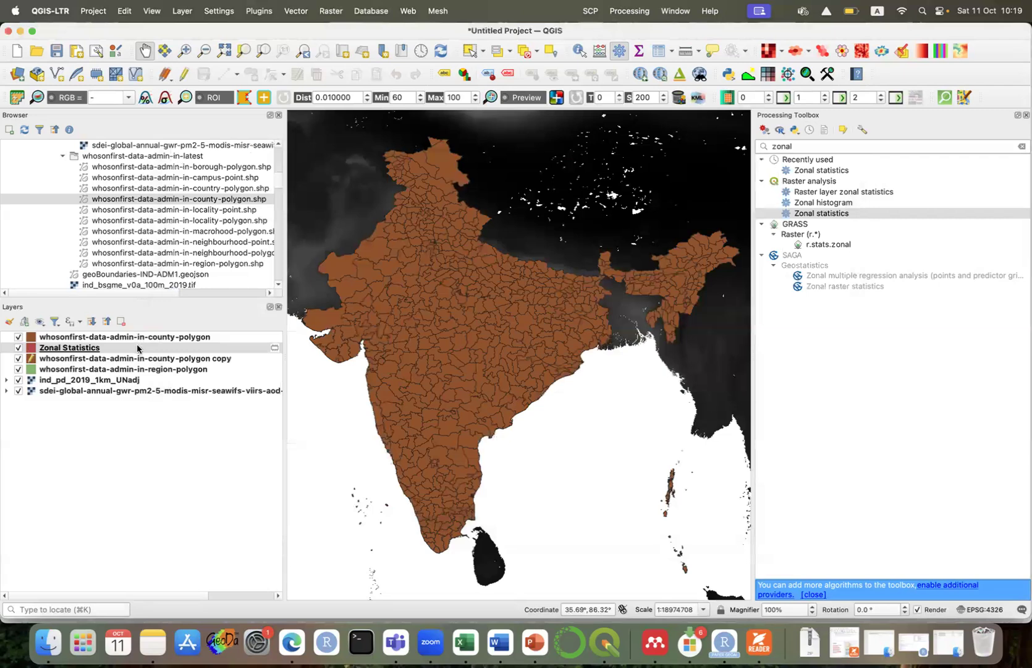
Set up Zonal statistics with the Zonal Statistics layer as input layer and ind_pd_2019_1km_UNadj as raster layer.
{"action": "left_click", "coordinate": [137, 348]}
{"action": "left_click", "coordinate": [815, 214]}
{"action": "double_click", "coordinate": [815, 214]}
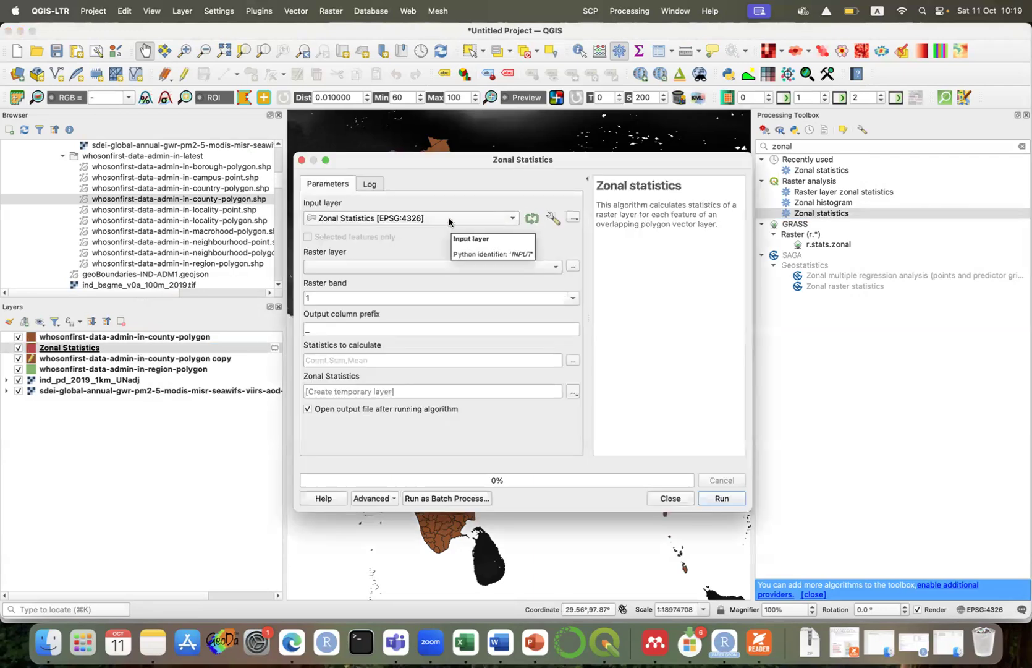
{"action": "left_click", "coordinate": [457, 267]}
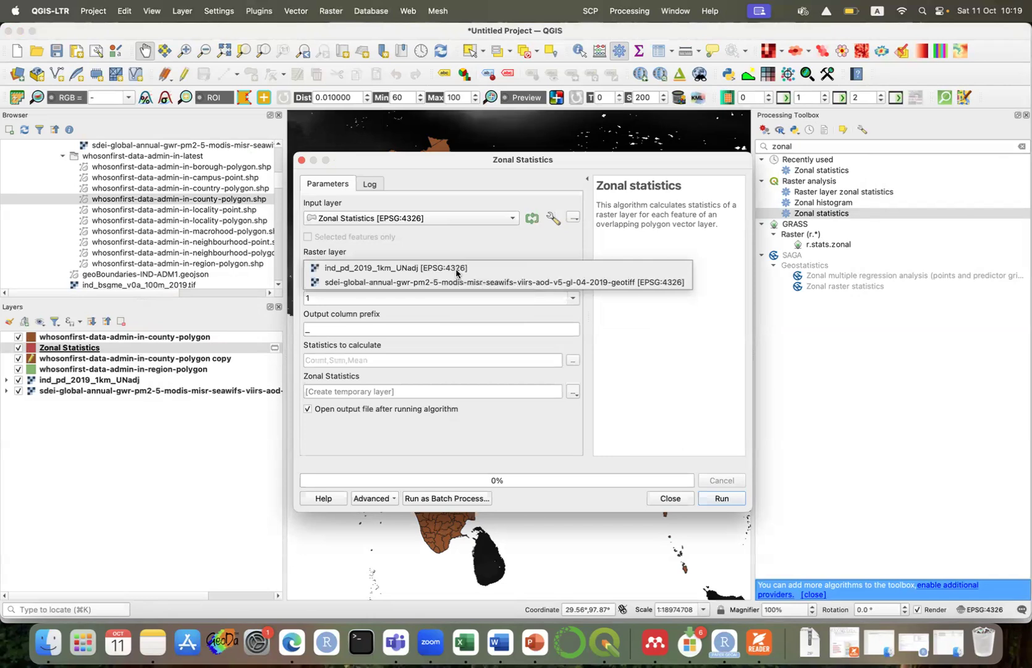
{"action": "left_click", "coordinate": [456, 269]}
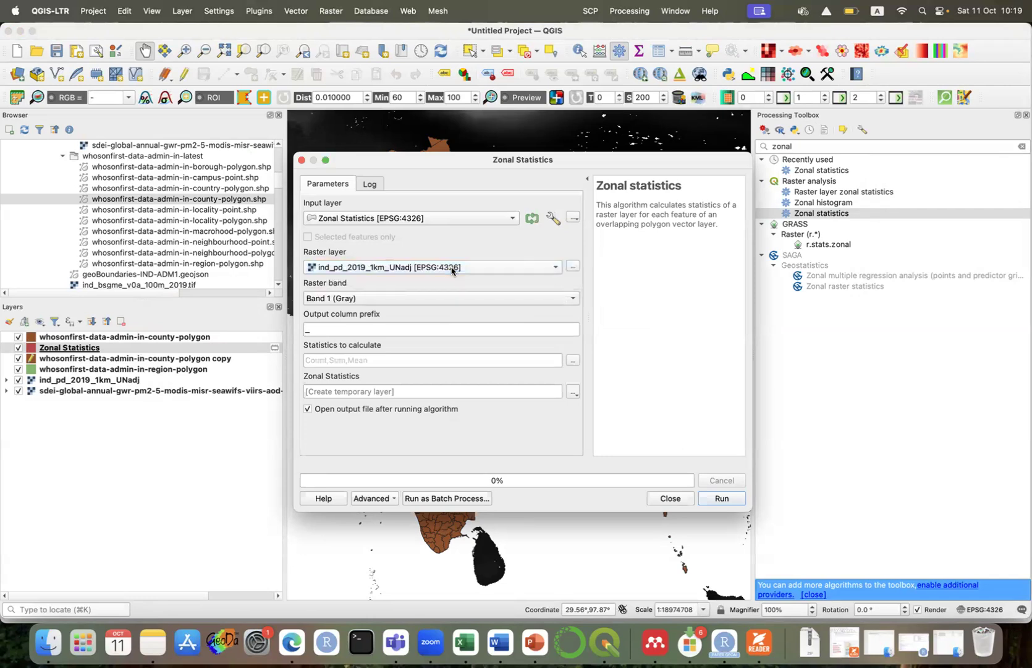
Set the output column prefix to popdense_ and Median as the only statistic, and run Zonal Statistics to a temporary layer.
{"action": "left_click", "coordinate": [306, 330]}
{"action": "type", "text": "popdense"}
{"action": "left_click", "coordinate": [570, 360]}
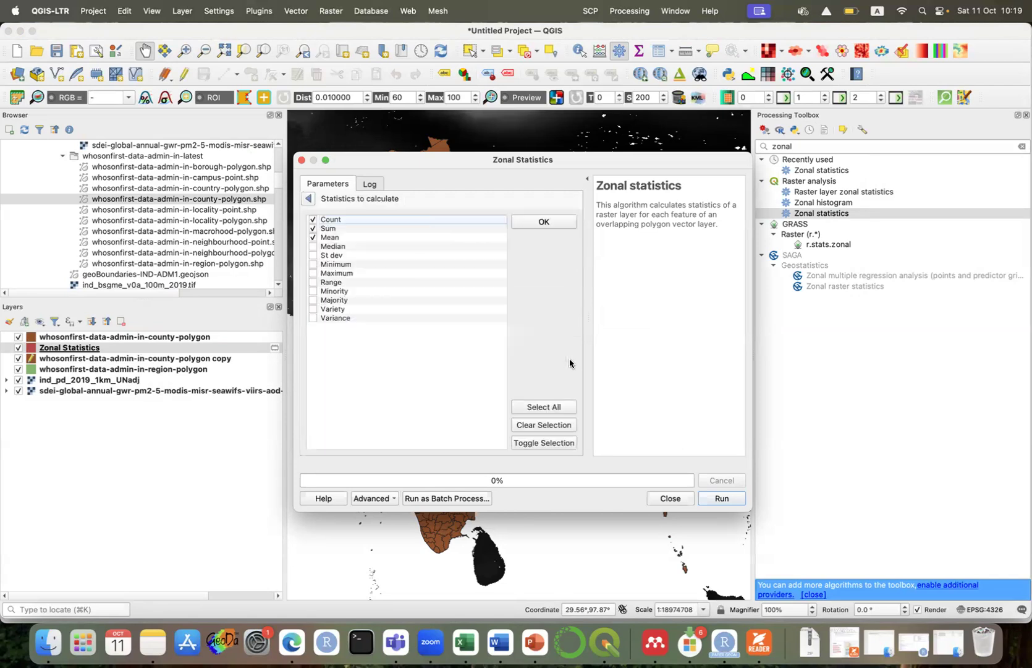
{"action": "left_click", "coordinate": [313, 246]}
{"action": "left_click", "coordinate": [312, 238]}
{"action": "left_click", "coordinate": [313, 228]}
{"action": "left_click", "coordinate": [313, 220]}
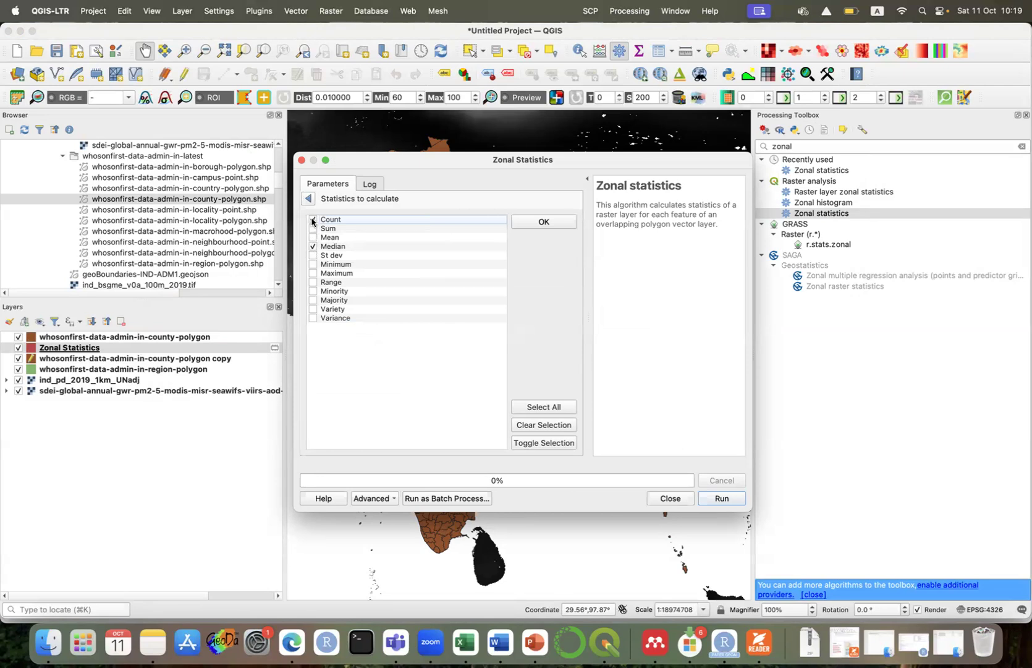
{"action": "left_click", "coordinate": [547, 221]}
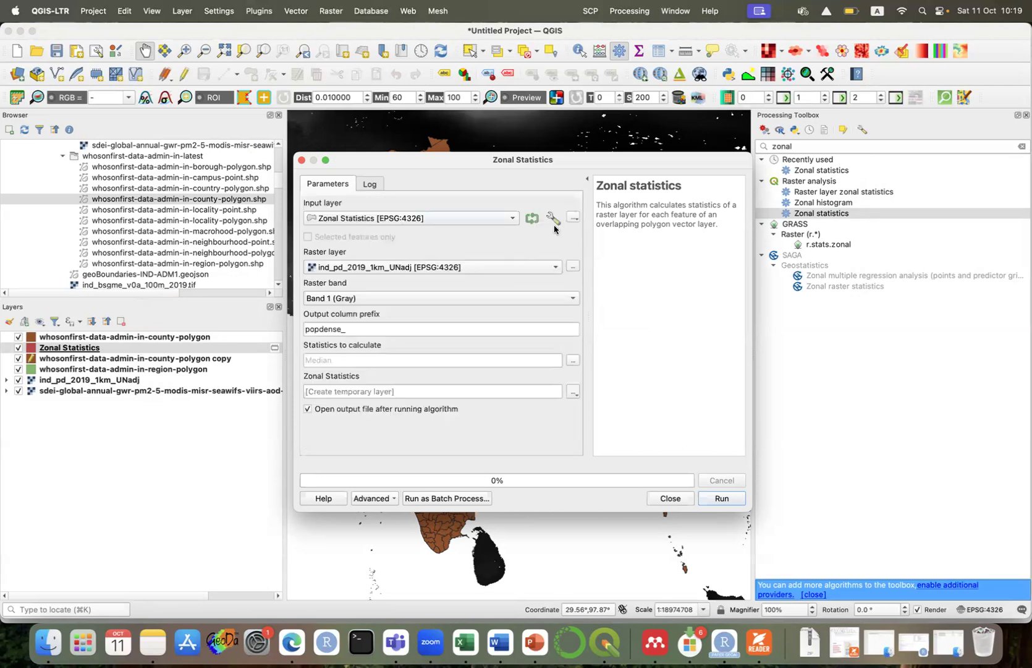
{"action": "left_click", "coordinate": [723, 499]}
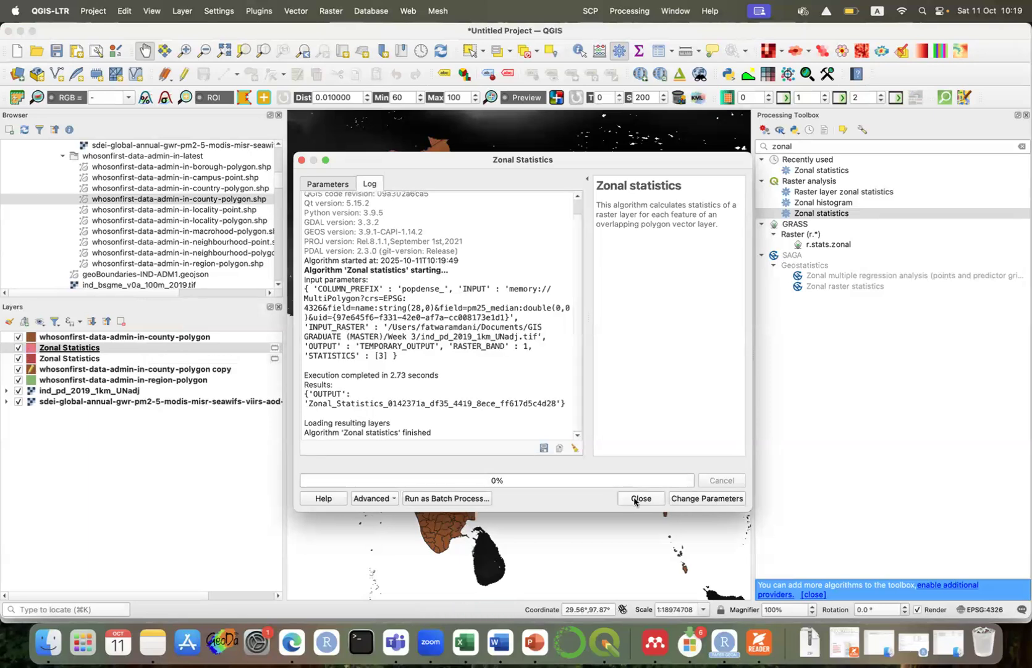
{"action": "left_click", "coordinate": [640, 498]}
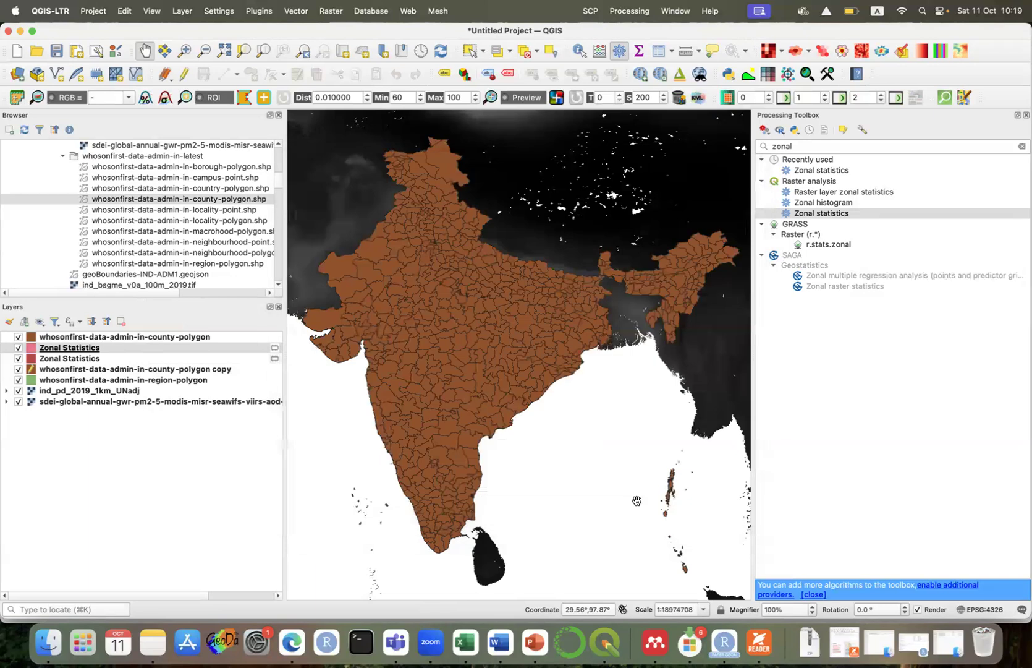
Check the pm25_median and popdense_median columns in the new Zonal Statistics layer's attribute table.
{"action": "left_click", "coordinate": [209, 350]}
{"action": "left_click", "coordinate": [659, 53]}
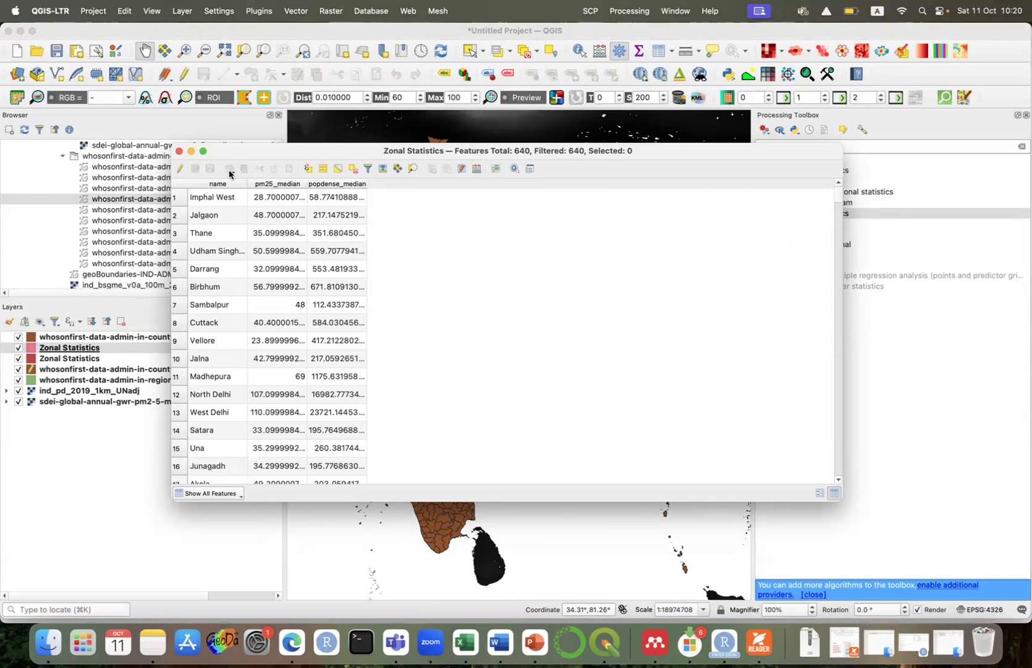
{"action": "left_click", "coordinate": [180, 151]}
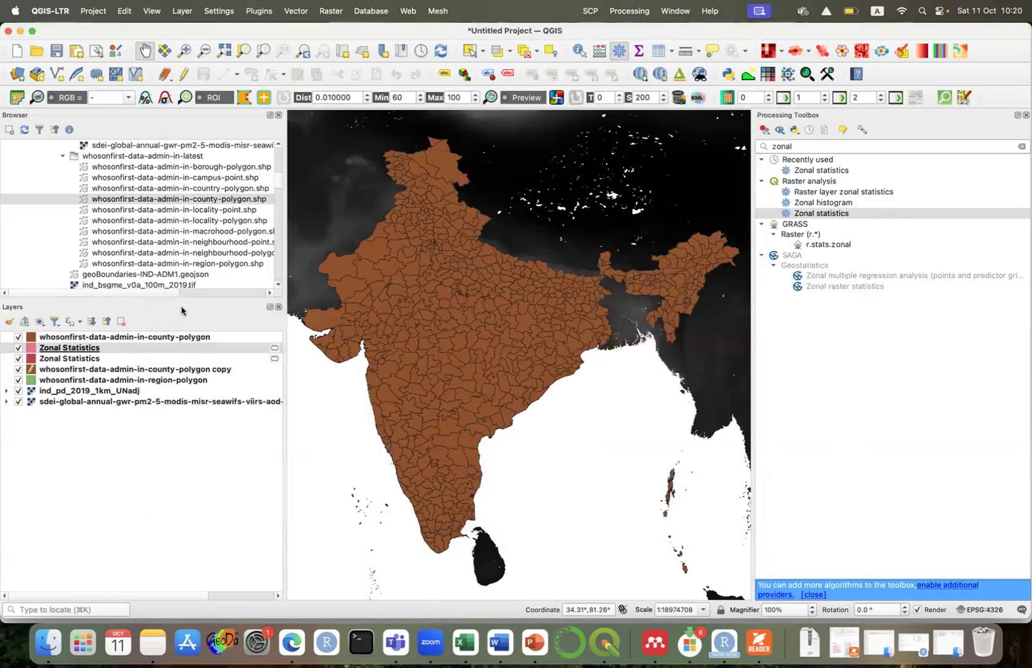
Remove the older Zonal Statistics layer and the whosonfirst-data-admin-in-county-polygon copy layer from the project.
{"action": "left_click", "coordinate": [97, 359]}
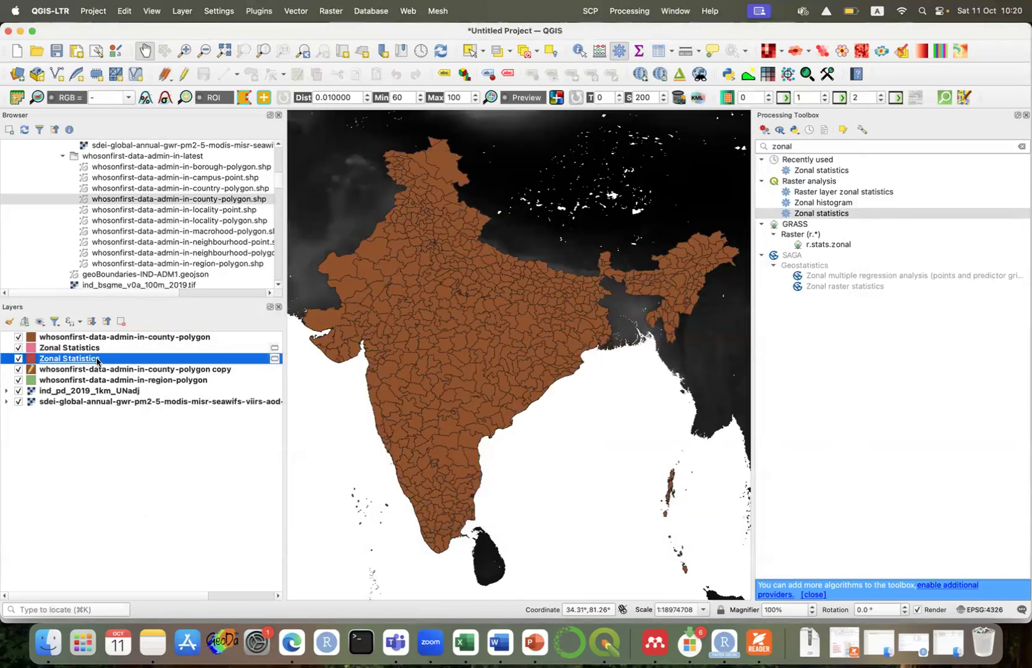
{"action": "left_click", "coordinate": [122, 322]}
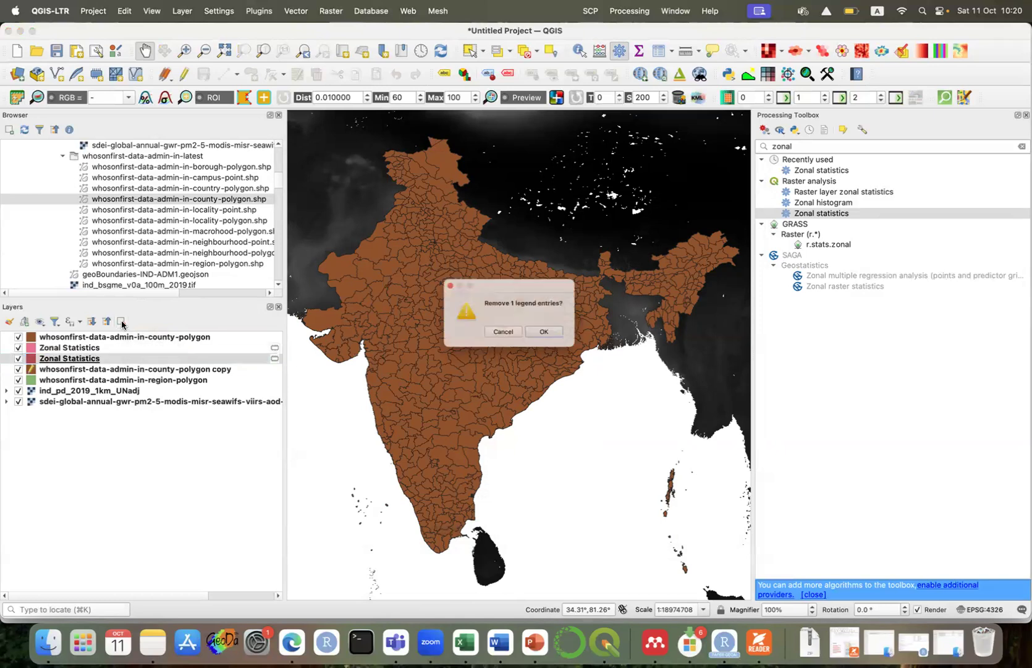
{"action": "left_click", "coordinate": [553, 337]}
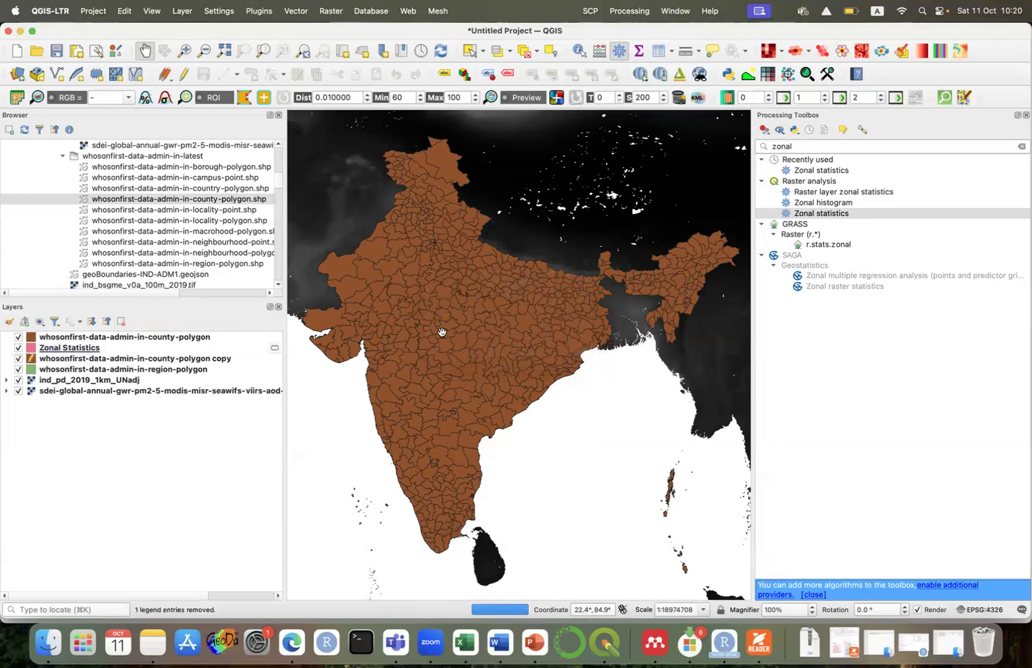
{"action": "left_click", "coordinate": [99, 360]}
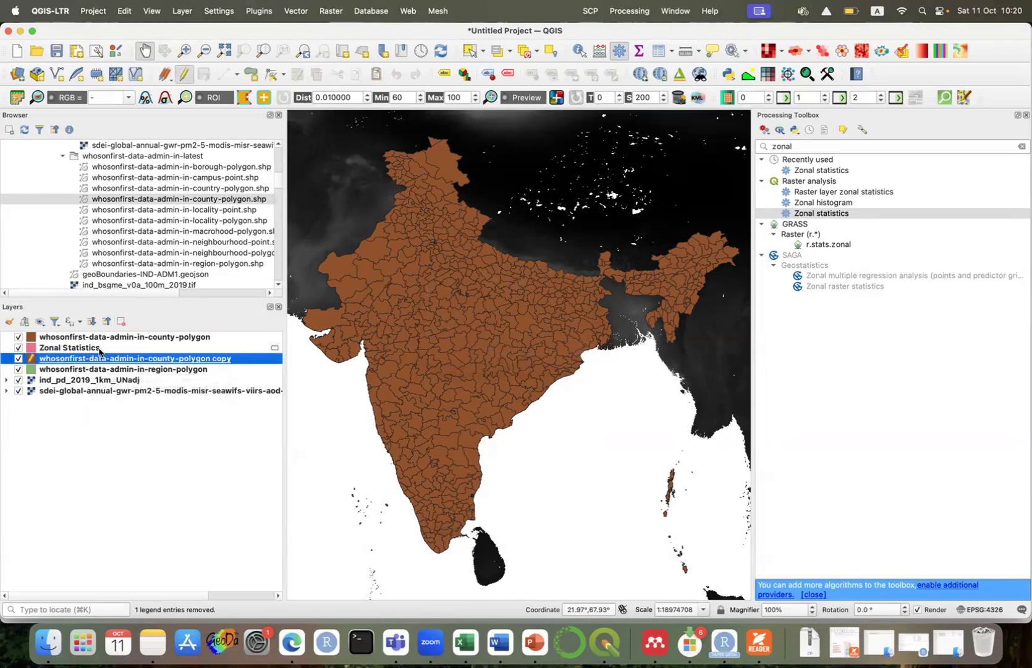
{"action": "left_click", "coordinate": [122, 322]}
{"action": "left_click", "coordinate": [552, 337]}
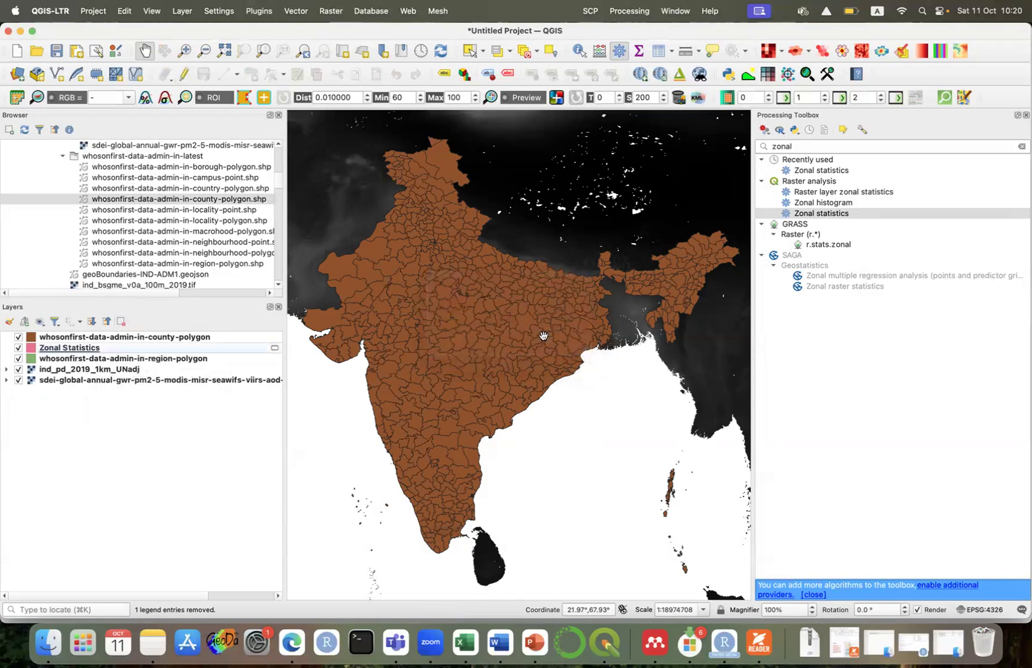
Change the Zonal Statistics layer's symbology to Graduated with pm25_median as the value.
{"action": "left_click", "coordinate": [120, 348]}
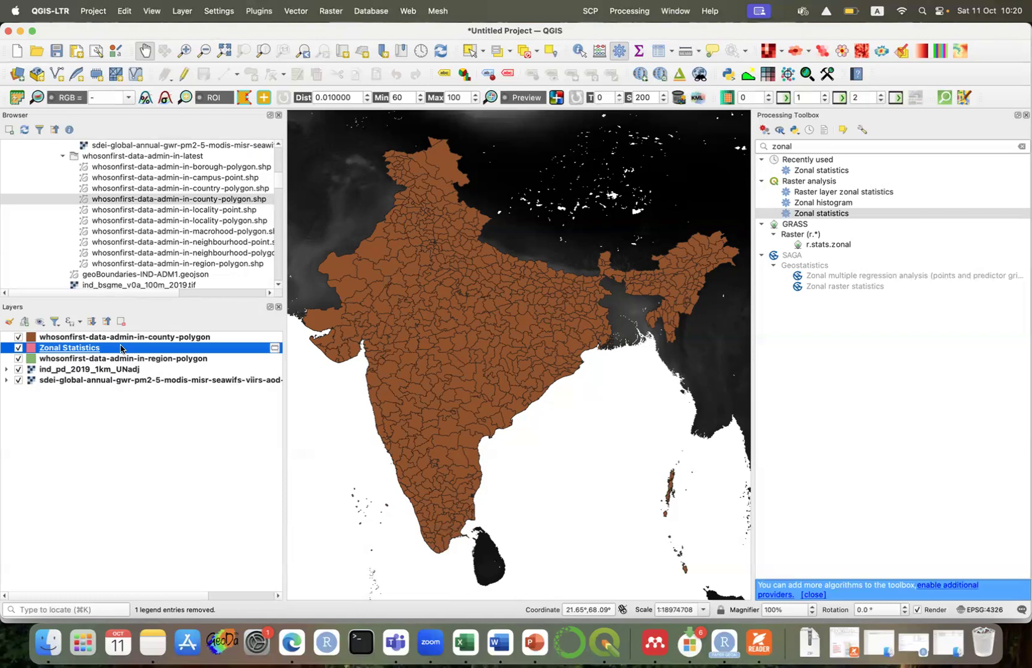
{"action": "double_click", "coordinate": [120, 348]}
{"action": "left_click", "coordinate": [382, 124]}
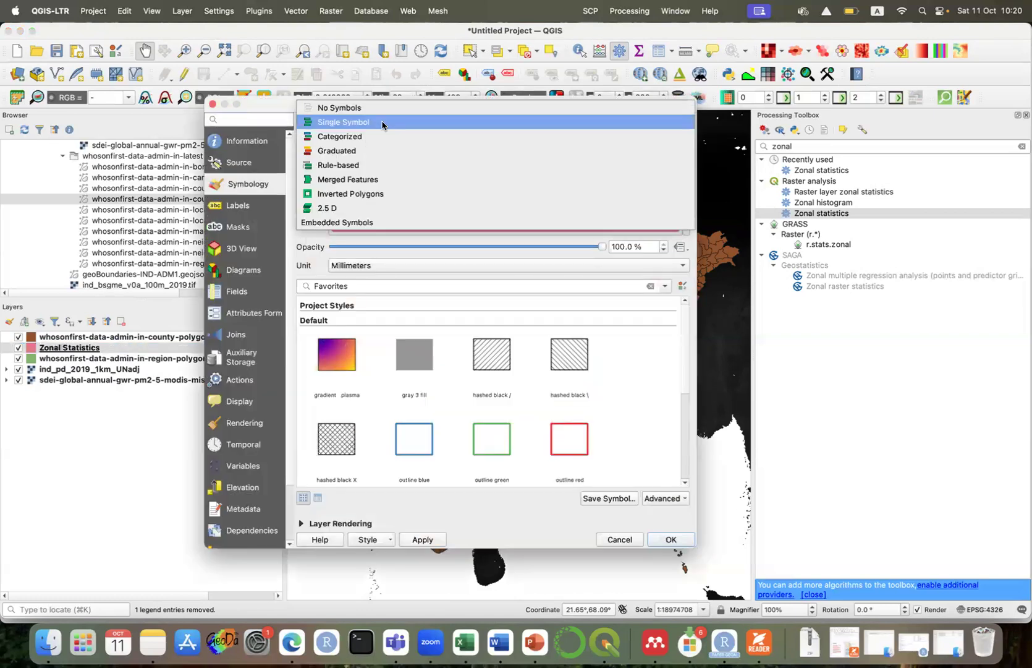
{"action": "left_click", "coordinate": [367, 151]}
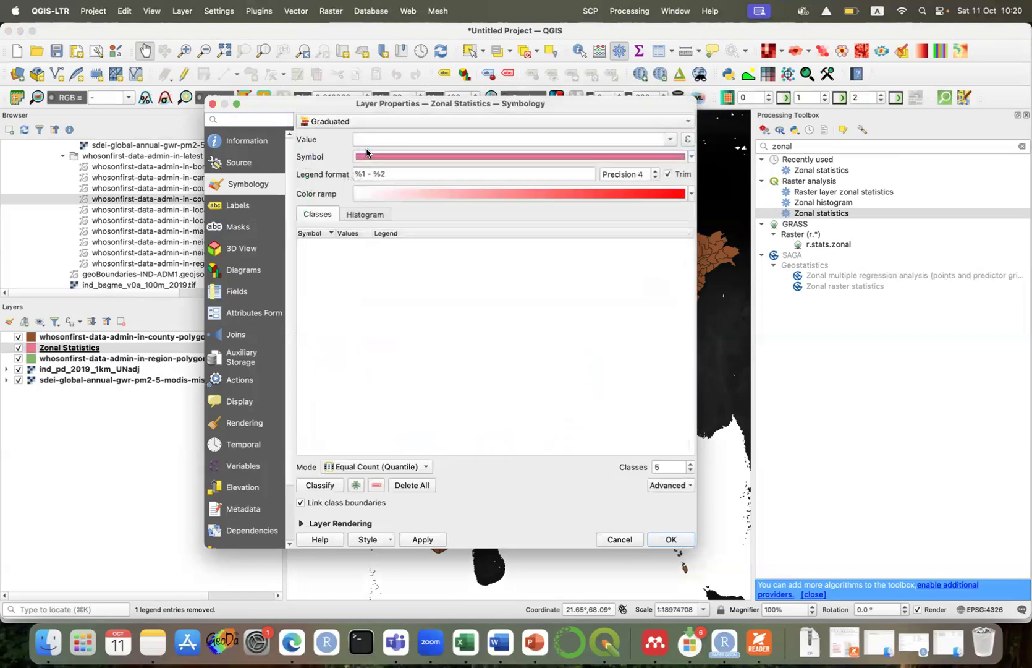
{"action": "left_click", "coordinate": [671, 141]}
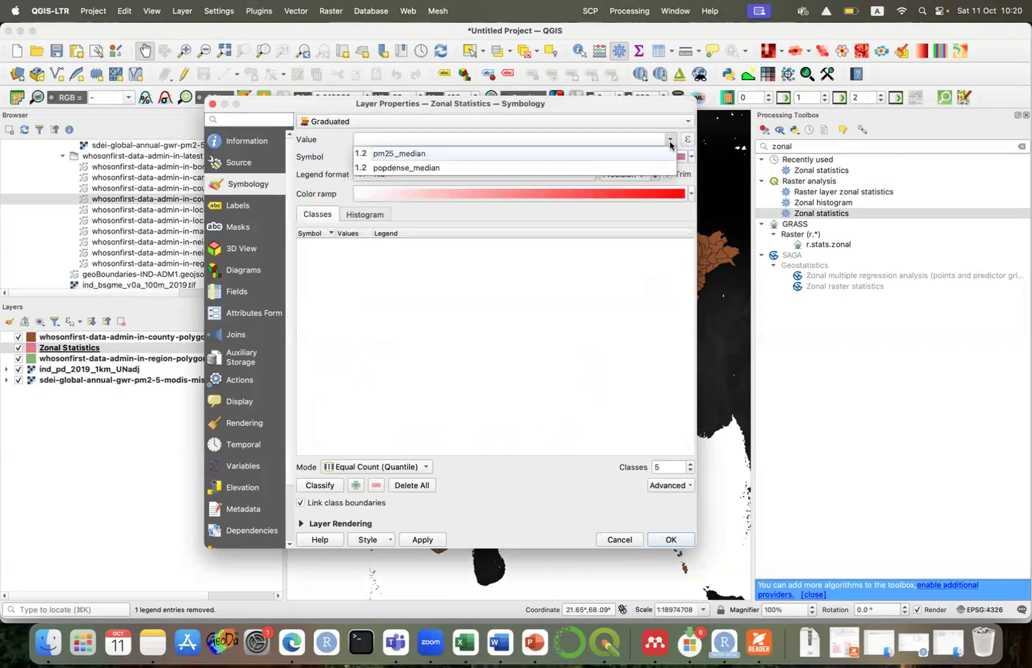
{"action": "left_click", "coordinate": [508, 154]}
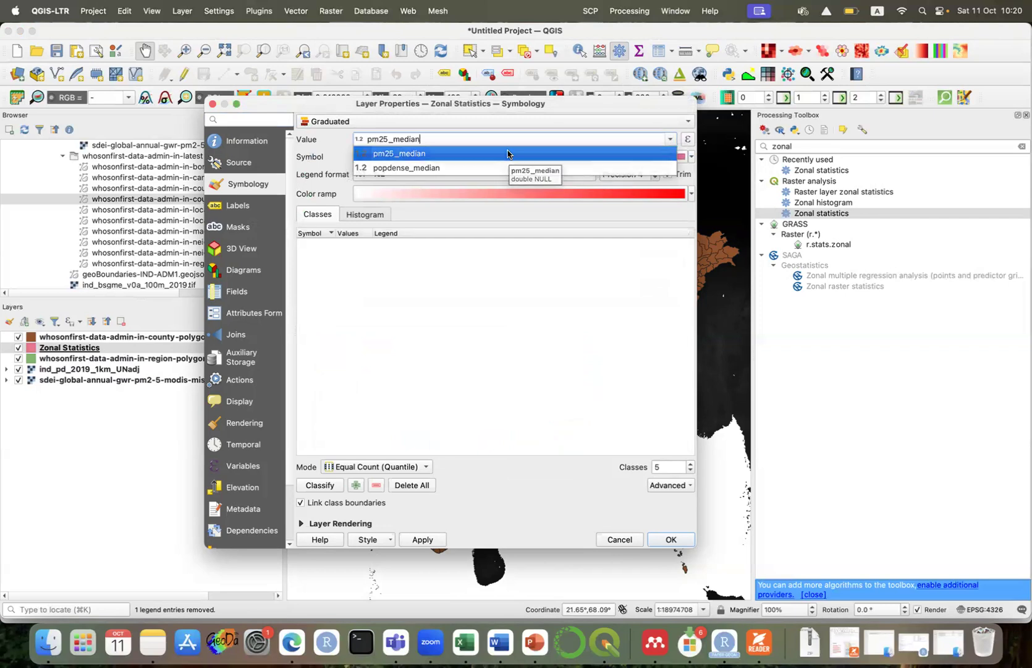
Classify pm25_median into 3 Equal Count (Quantile) classes, apply the styling, and hide the whosonfirst-data-admin-in-county-polygon layer.
{"action": "left_click", "coordinate": [343, 465]}
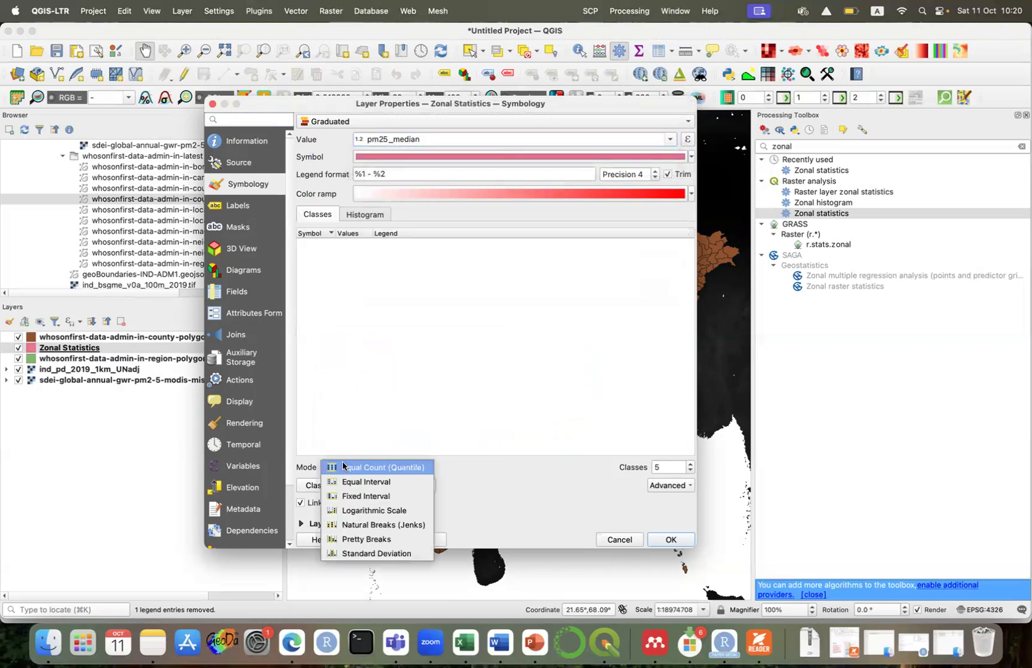
{"action": "left_click", "coordinate": [510, 474]}
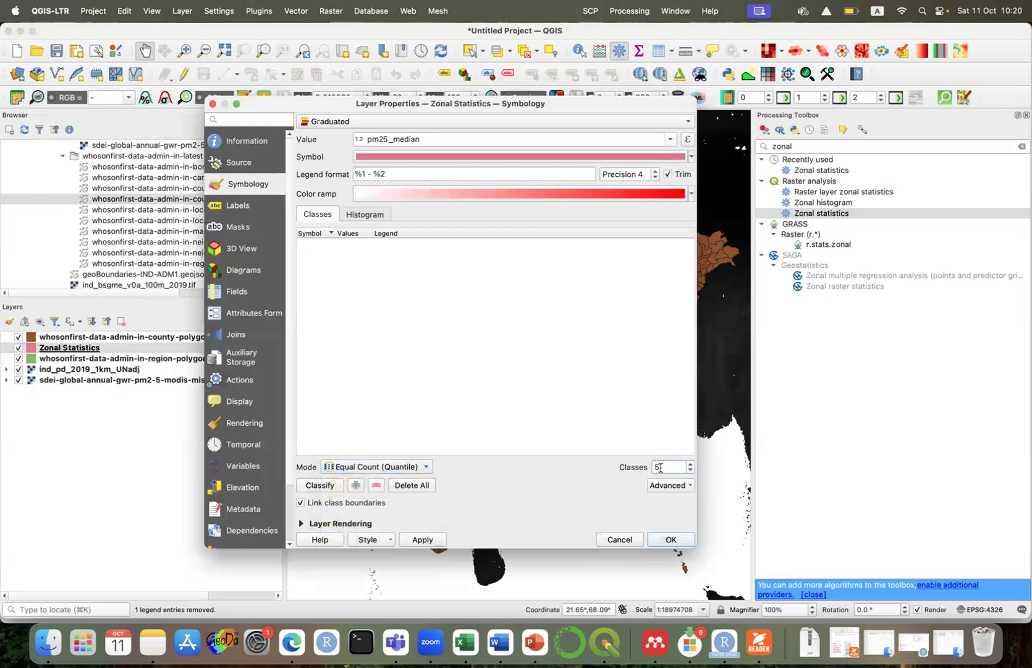
{"action": "type", "text": "3"}
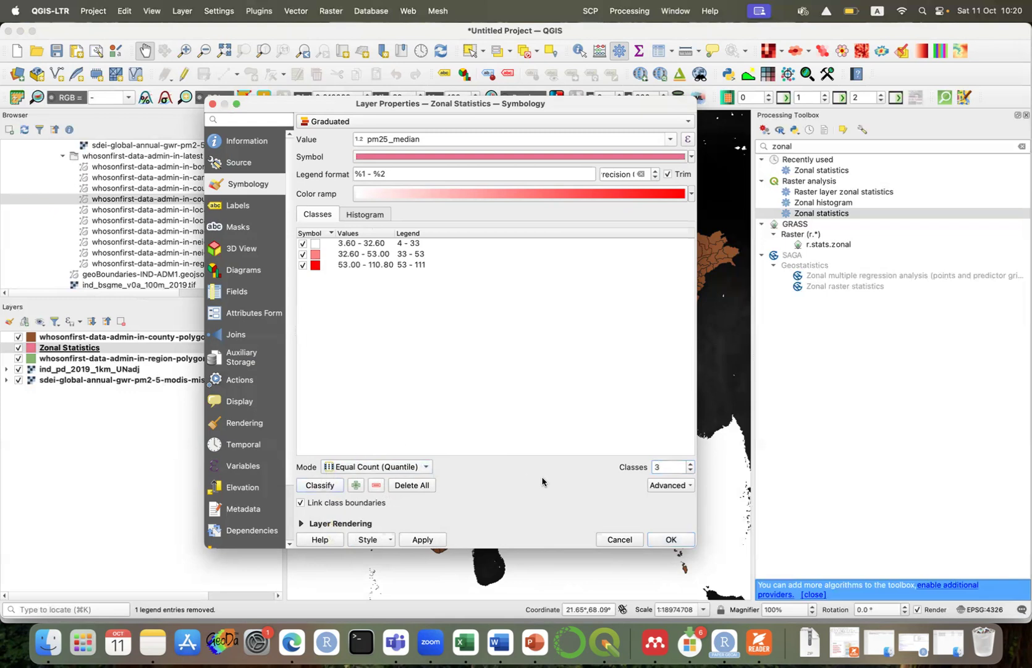
{"action": "left_click", "coordinate": [435, 540]}
{"action": "left_click", "coordinate": [657, 539]}
{"action": "left_click", "coordinate": [18, 337]}
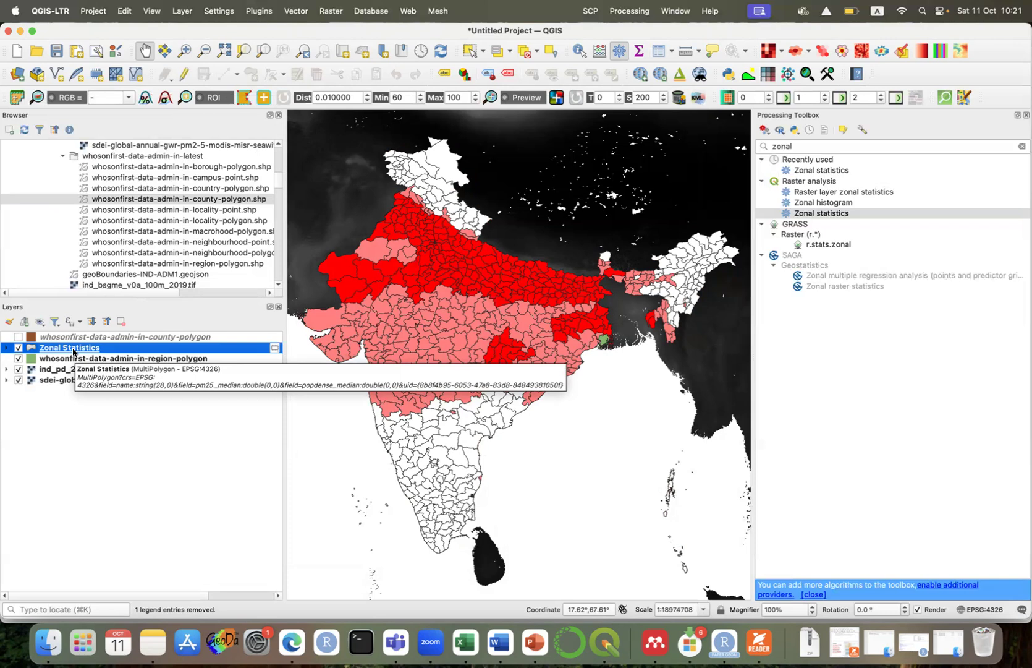
Duplicate the Zonal Statistics layer, show the copy, and hide the original and the whosonfirst-data-admin-in-region-polygon layer.
{"action": "right_click", "coordinate": [73, 350]}
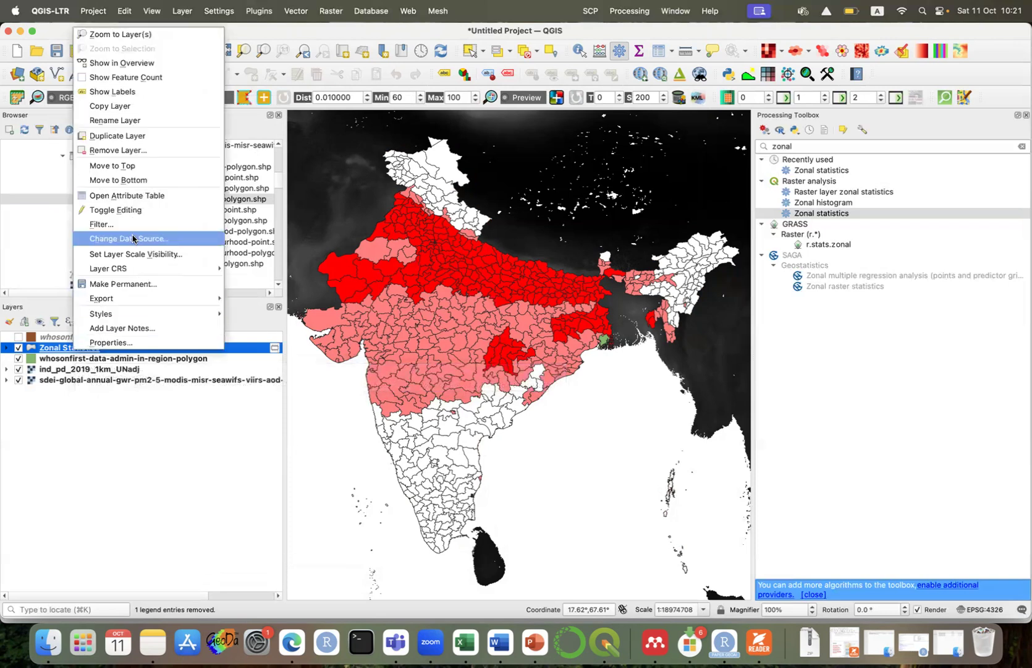
{"action": "left_click", "coordinate": [147, 137]}
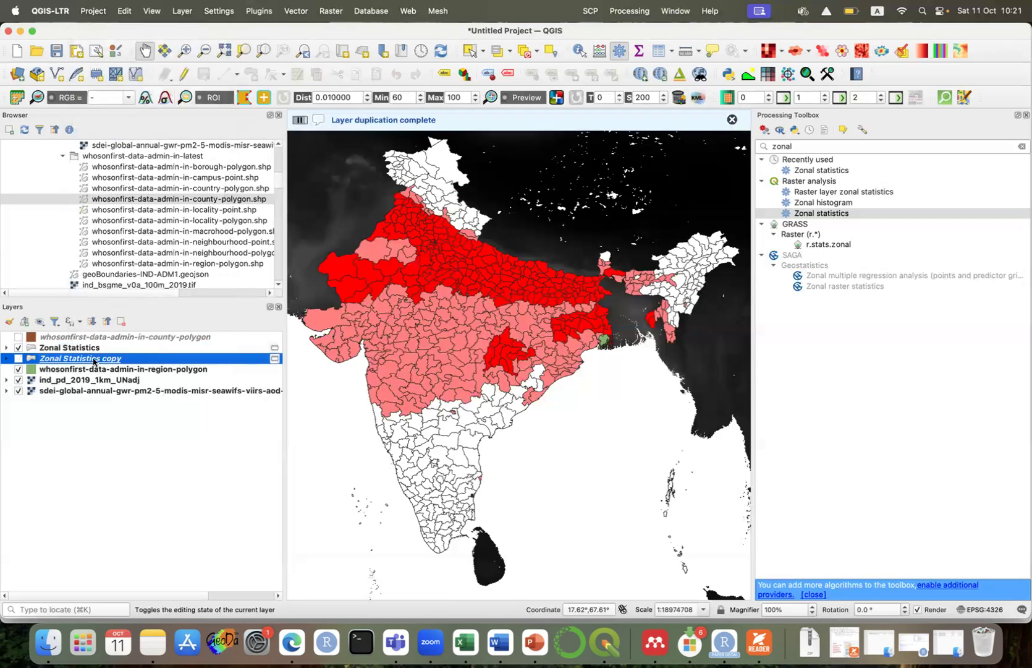
{"action": "left_click", "coordinate": [18, 347]}
{"action": "left_click", "coordinate": [18, 357]}
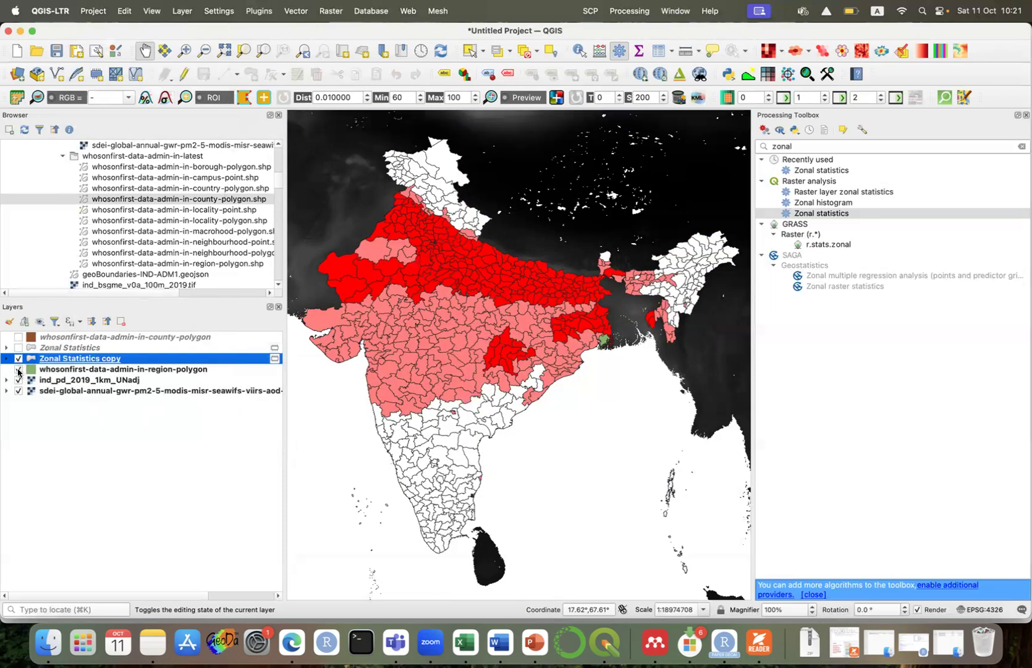
{"action": "left_click", "coordinate": [18, 369]}
Set the Zonal Statistics copy's graduated value to popdense_median and reclassify it into 3 Equal Count (Quantile) classes.
{"action": "double_click", "coordinate": [69, 362]}
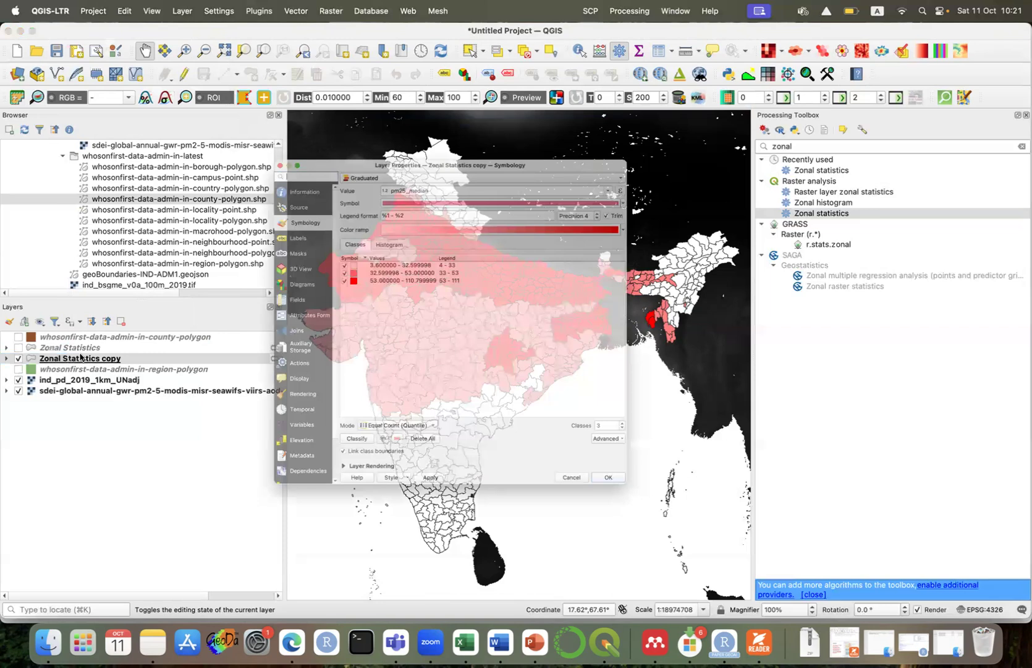
{"action": "left_click", "coordinate": [669, 140]}
{"action": "left_click", "coordinate": [545, 167]}
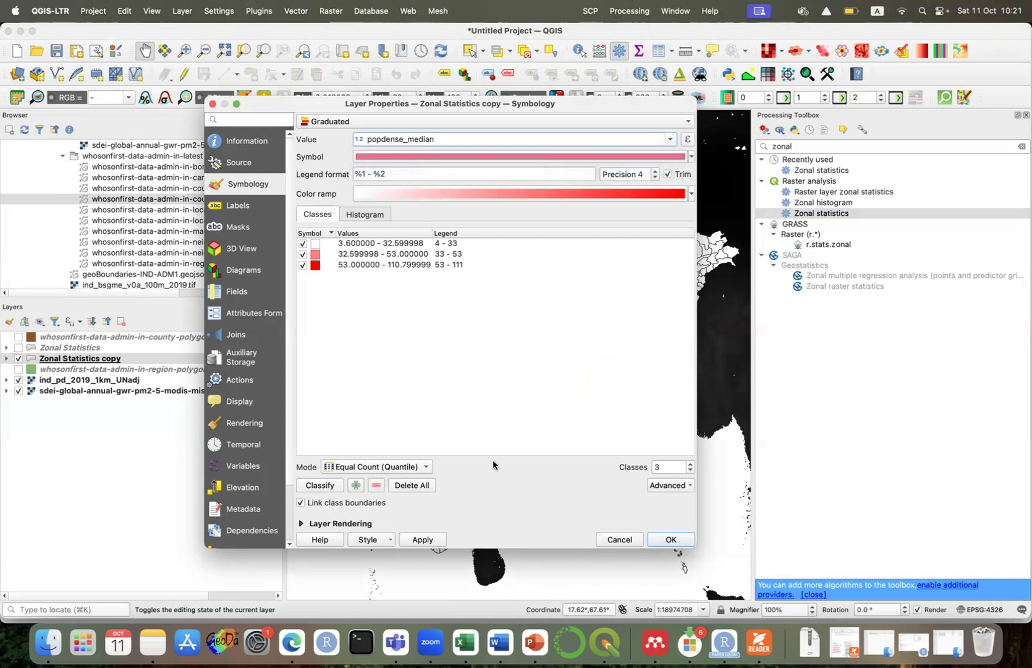
{"action": "left_click", "coordinate": [320, 485]}
{"action": "left_click", "coordinate": [666, 539]}
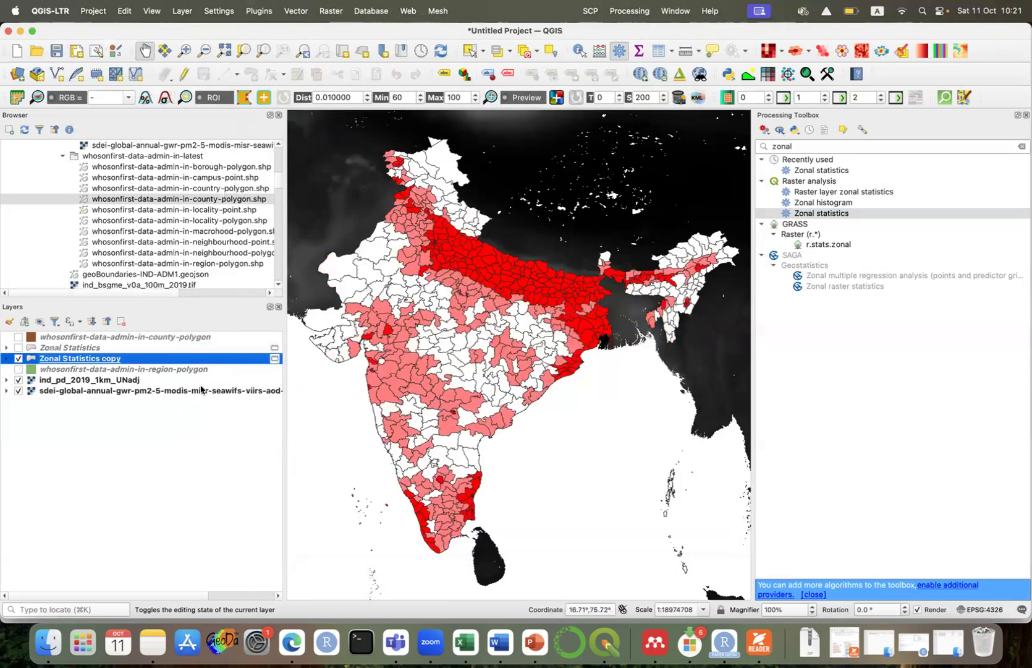
Show the Zonal Statistics layer on the map and expand the class legends of it and its copy.
{"action": "left_click", "coordinate": [58, 348]}
{"action": "left_click", "coordinate": [18, 348]}
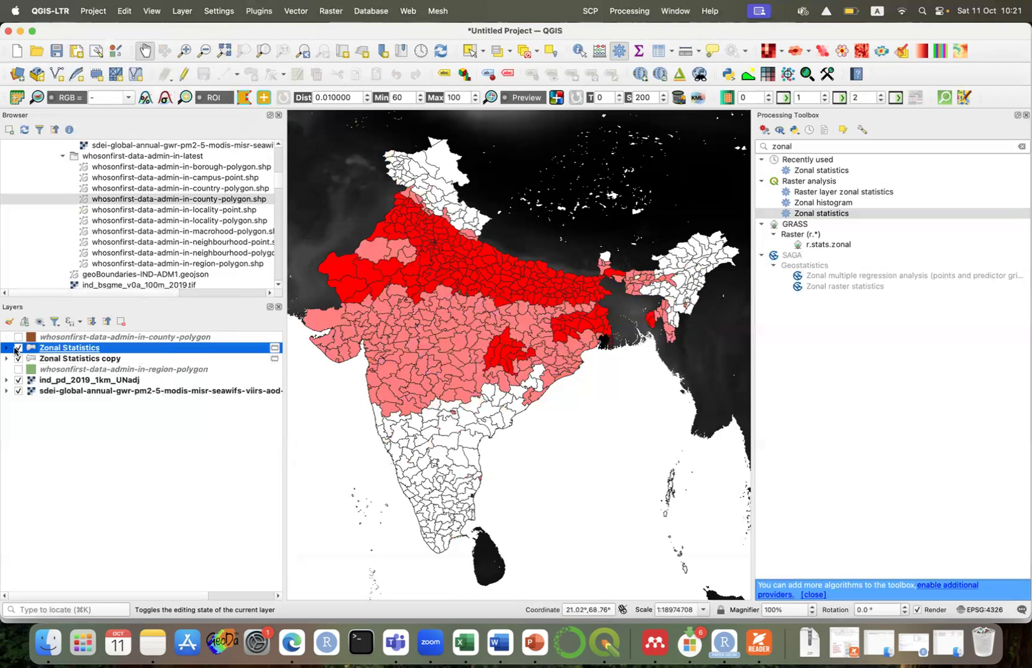
{"action": "left_click", "coordinate": [7, 348]}
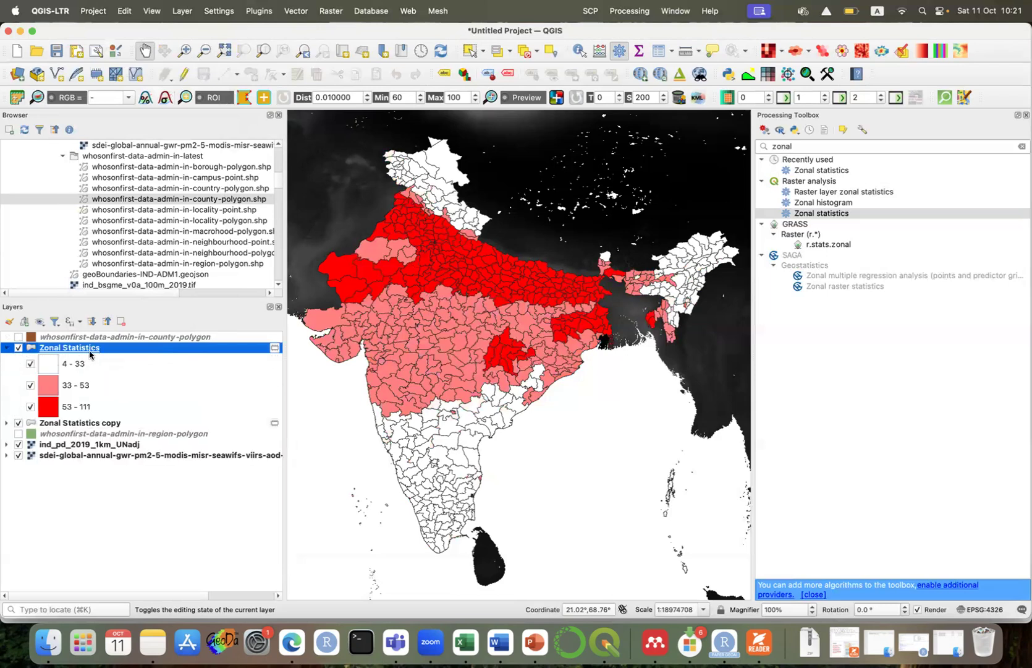
{"action": "left_click", "coordinate": [7, 424]}
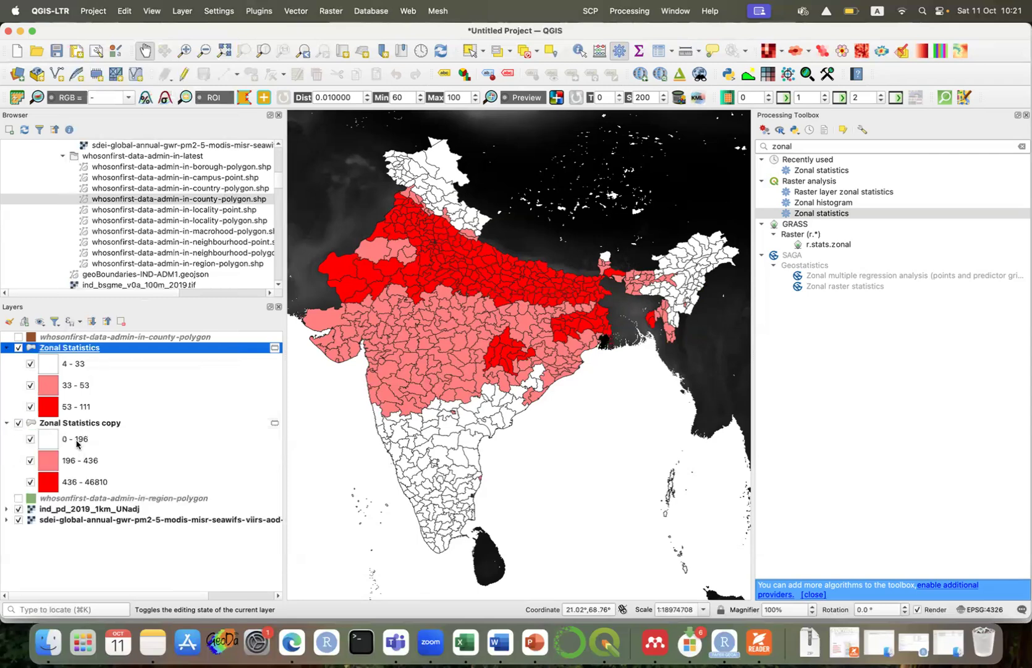
Set the simple fill color of the lowest pm25_median class to #e8e8e8, copying the 1st layer's first code from Notes.
{"action": "double_click", "coordinate": [90, 348]}
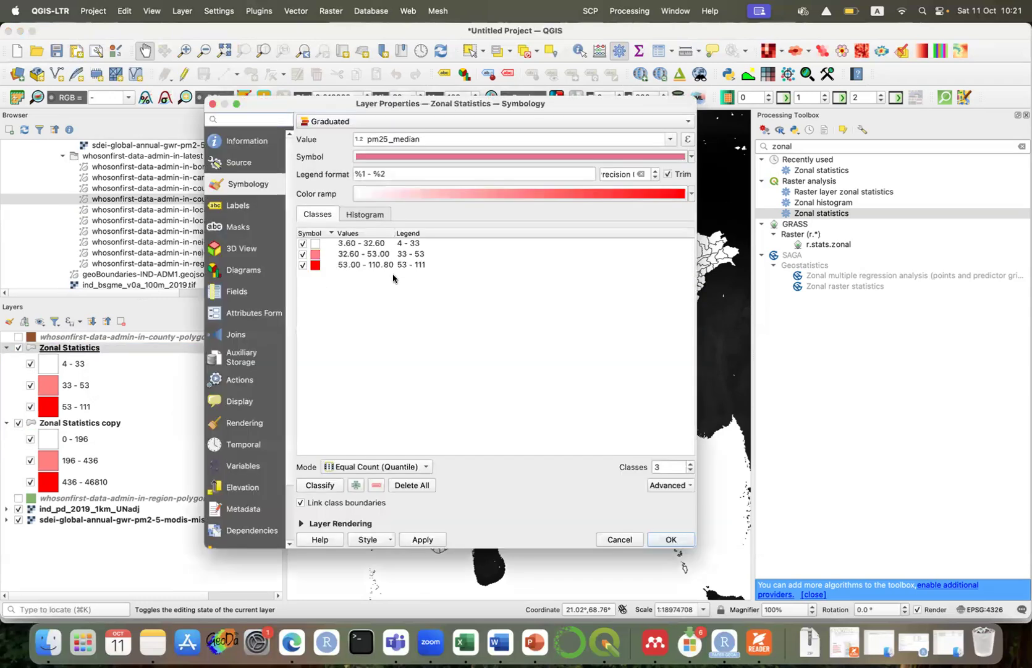
{"action": "double_click", "coordinate": [315, 247]}
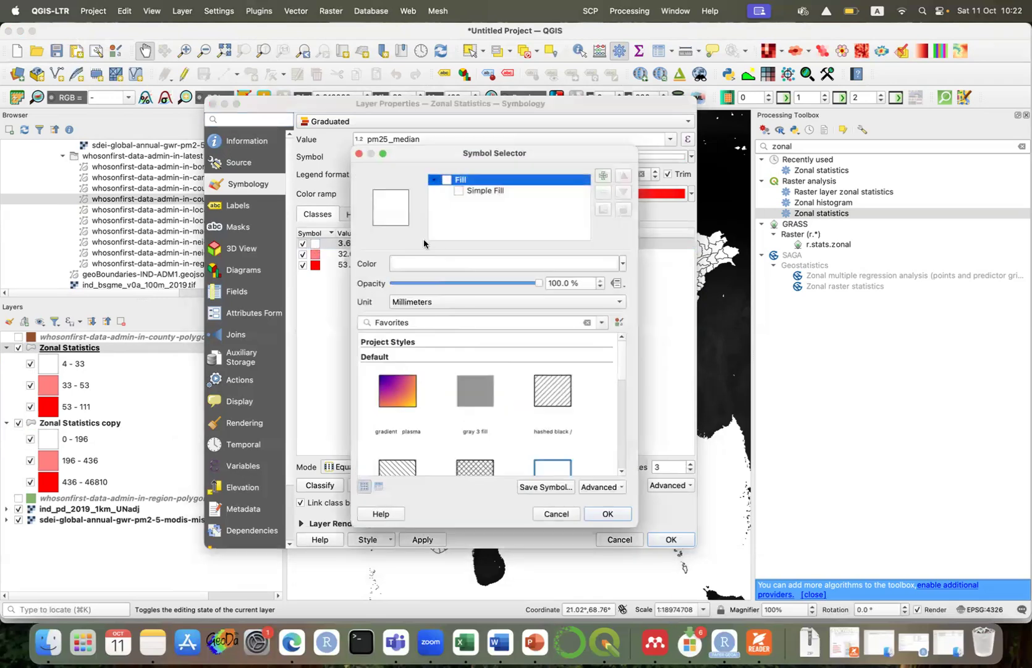
{"action": "left_click", "coordinate": [486, 192]}
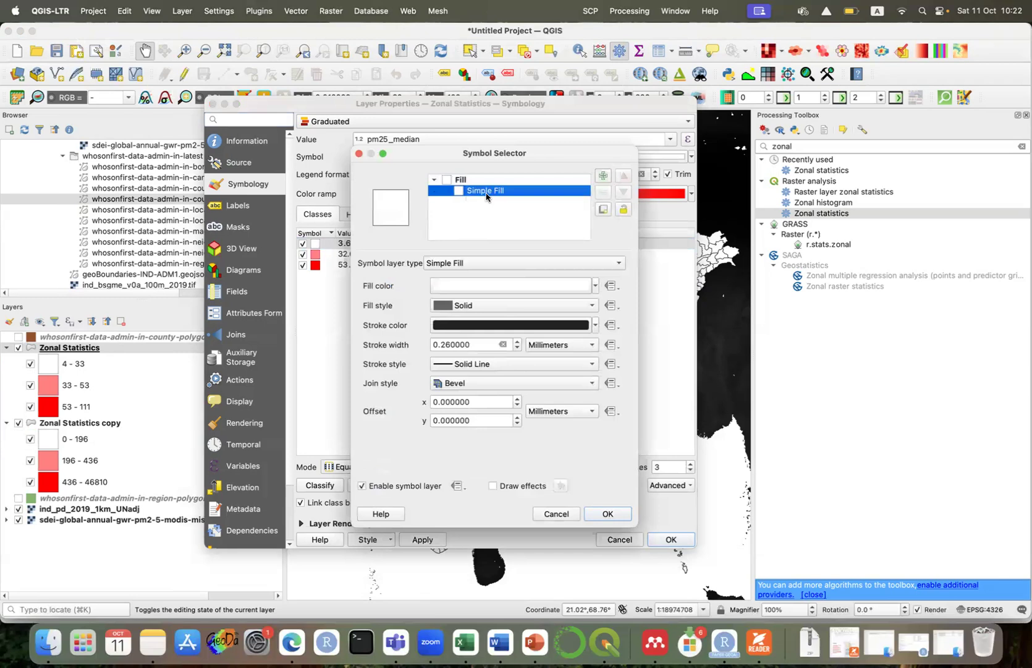
{"action": "left_click", "coordinate": [504, 285]}
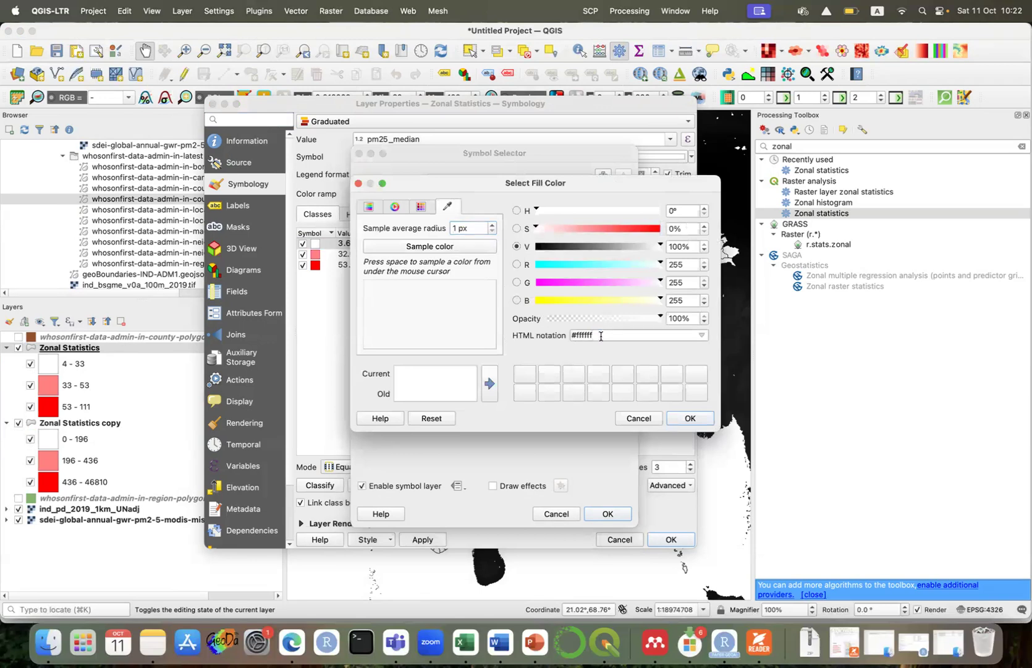
{"action": "key", "text": "BackSpace"}
{"action": "key", "text": "BackSpace"}
{"action": "key", "text": "BackSpace"}
{"action": "key", "text": "BackSpace"}
{"action": "key", "text": "BackSpace"}
{"action": "key", "text": "BackSpace"}
{"action": "key", "text": "BackSpace"}
{"action": "left_click", "coordinate": [152, 643]}
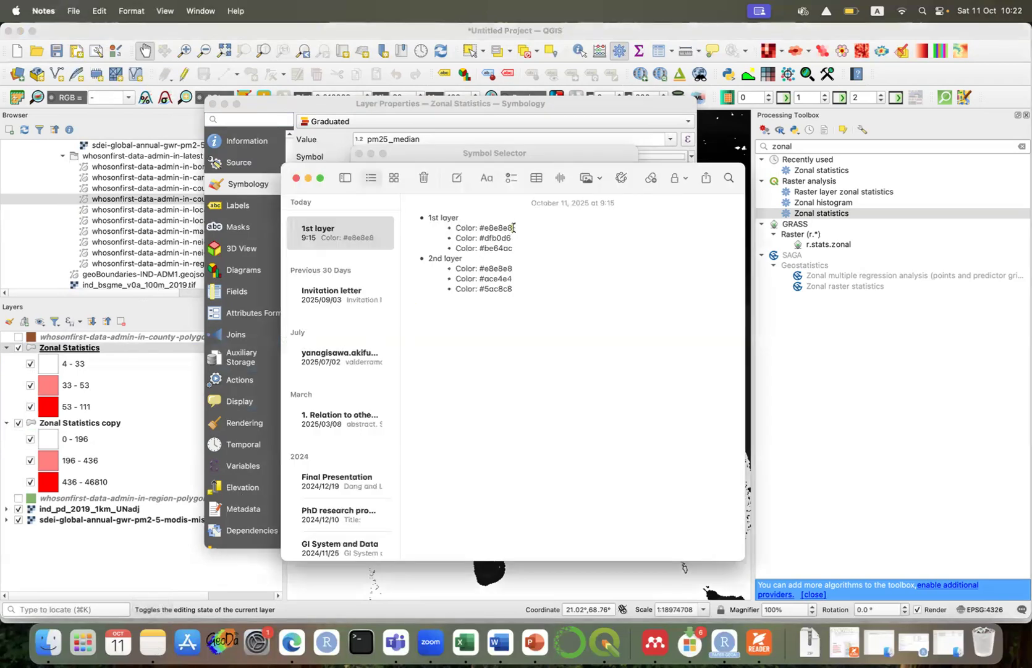
{"action": "left_click_drag", "start_coordinate": [514, 228], "coordinate": [481, 229]}
{"action": "key", "text": "super+c"}
{"action": "left_click", "coordinate": [559, 106]}
{"action": "left_click_drag", "start_coordinate": [595, 332], "coordinate": [526, 332]}
{"action": "key", "text": "super+v"}
{"action": "left_click", "coordinate": [690, 420]}
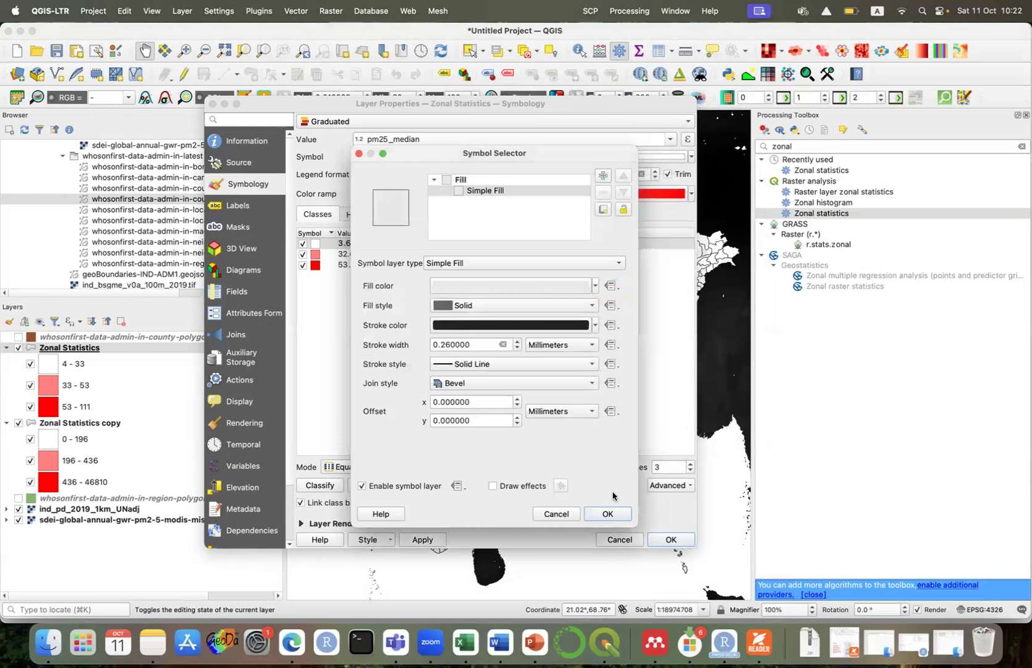
{"action": "left_click", "coordinate": [609, 513]}
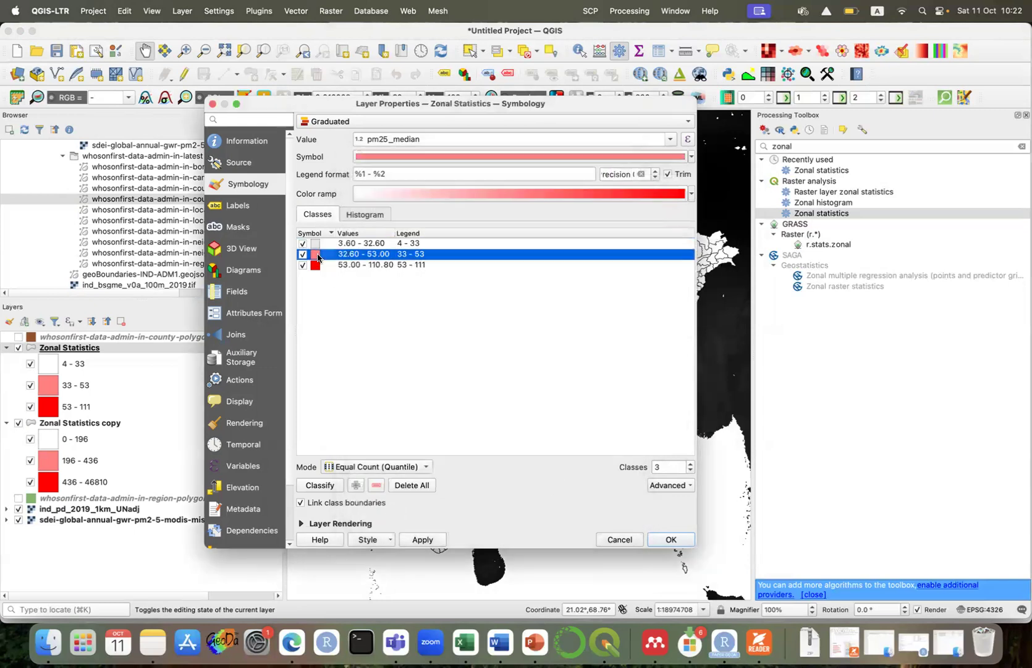
Set the simple fill color of the middle pm25_median class to #dfb0d6, copied from the 1st layer list in Notes.
{"action": "double_click", "coordinate": [316, 254]}
{"action": "left_click", "coordinate": [484, 191]}
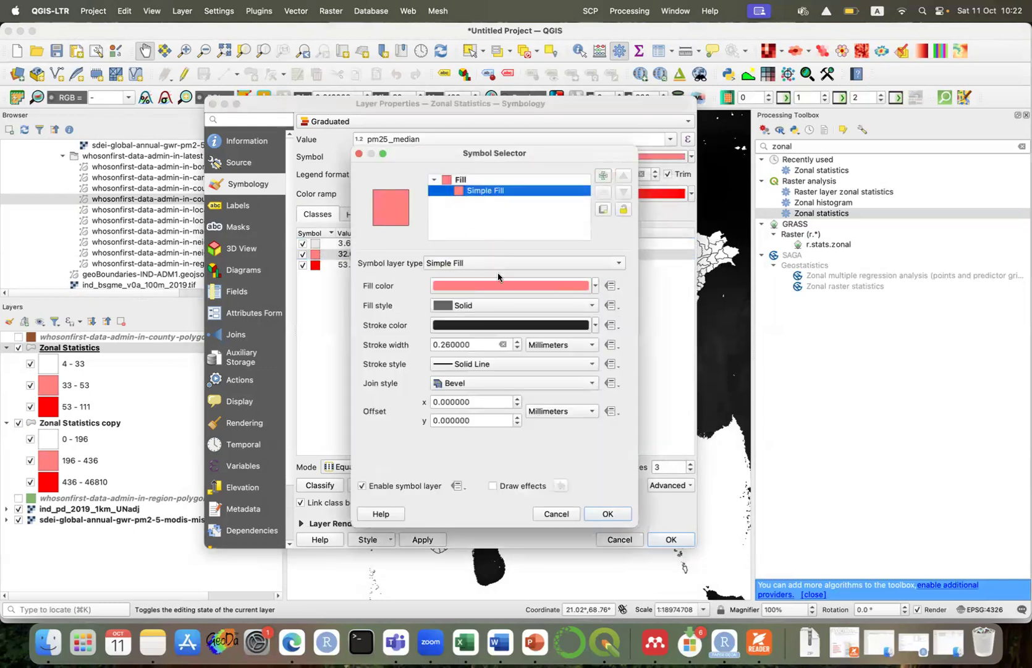
{"action": "left_click", "coordinate": [506, 288]}
{"action": "left_click", "coordinate": [609, 334]}
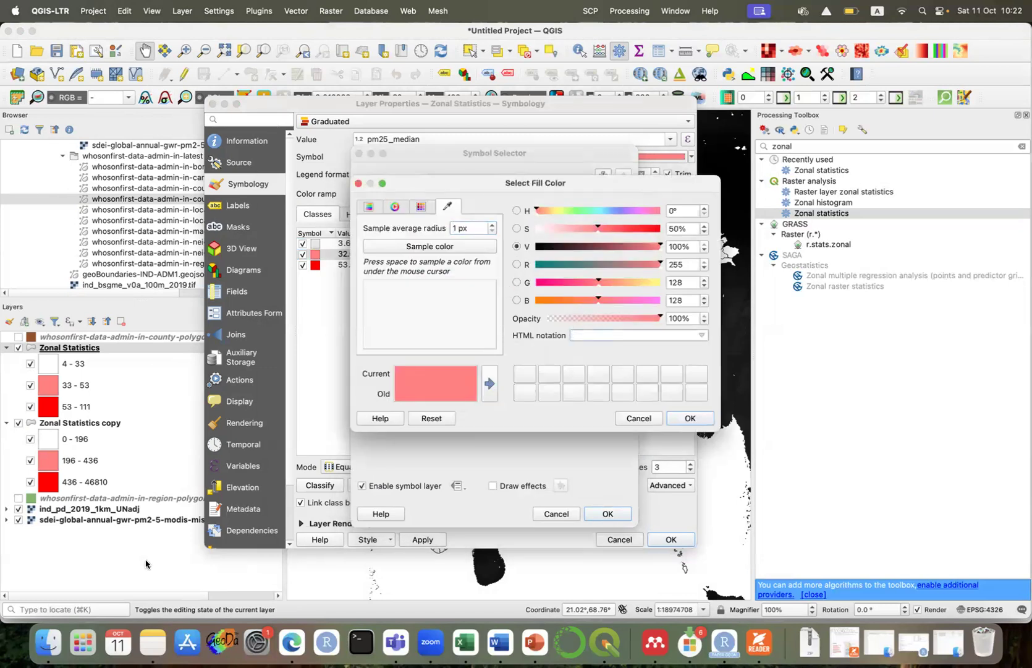
{"action": "left_click", "coordinate": [162, 648]}
{"action": "left_click_drag", "start_coordinate": [511, 238], "coordinate": [479, 238]}
{"action": "key", "text": "super+c"}
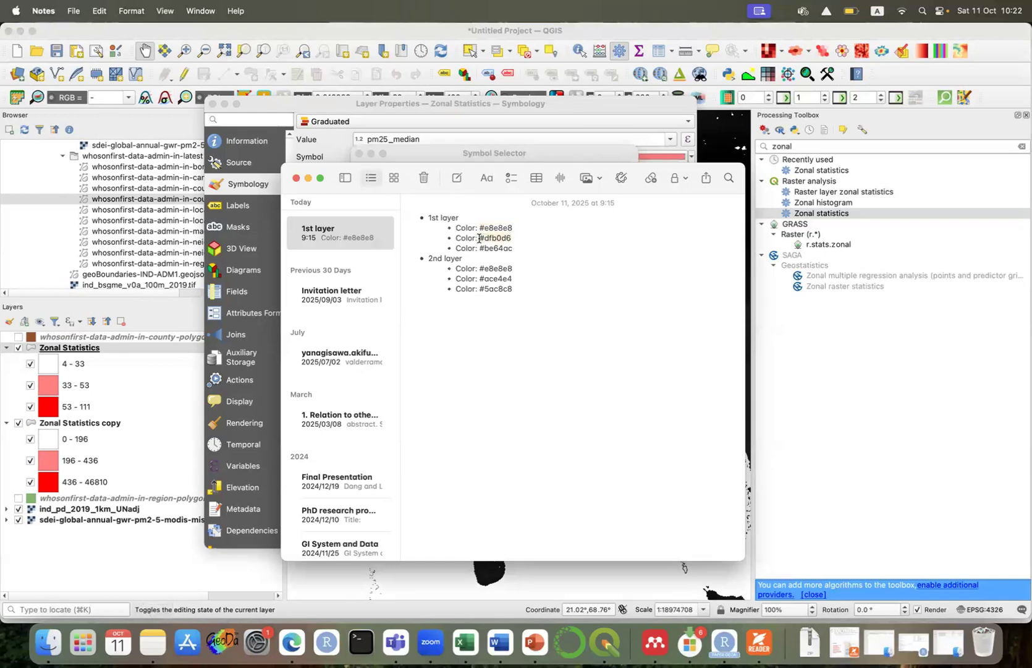
{"action": "left_click", "coordinate": [501, 104]}
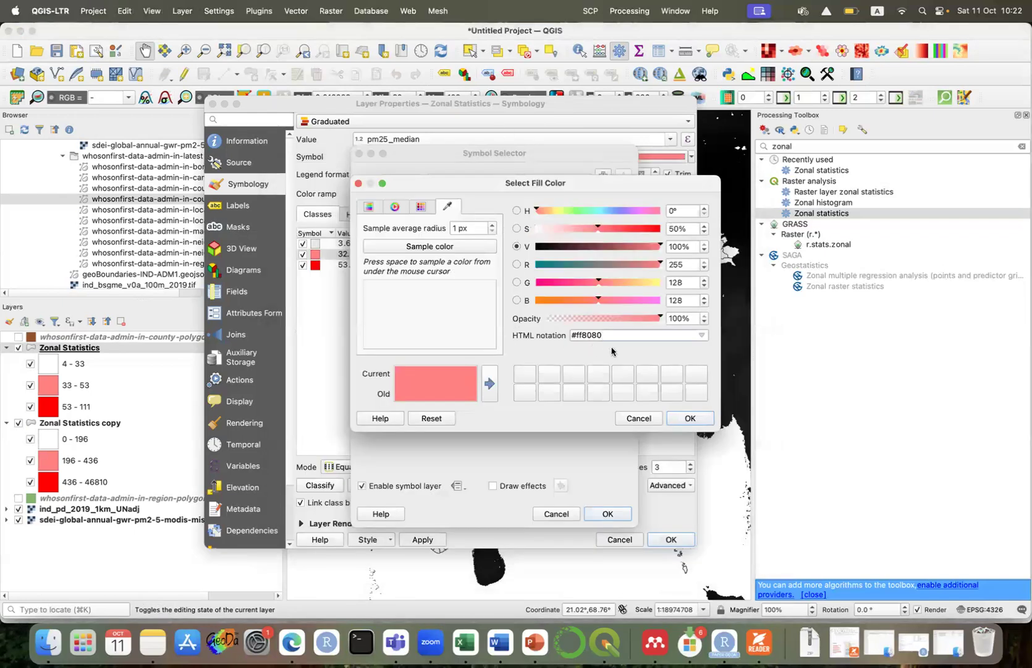
{"action": "left_click_drag", "start_coordinate": [590, 335], "coordinate": [531, 336]}
{"action": "key", "text": "super+v"}
{"action": "left_click", "coordinate": [690, 418]}
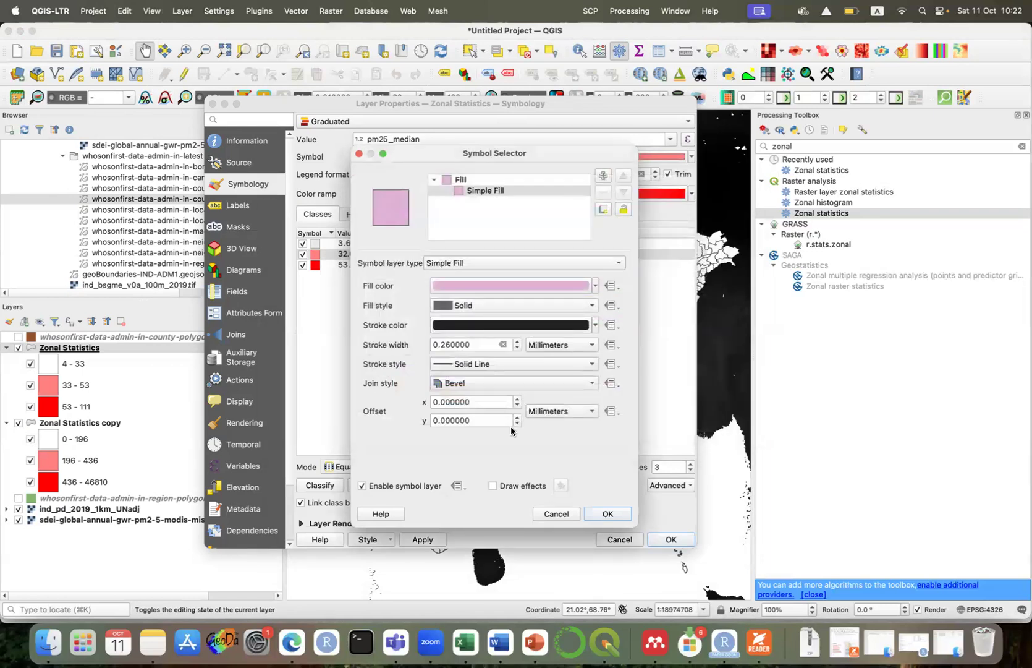
{"action": "left_click", "coordinate": [598, 513]}
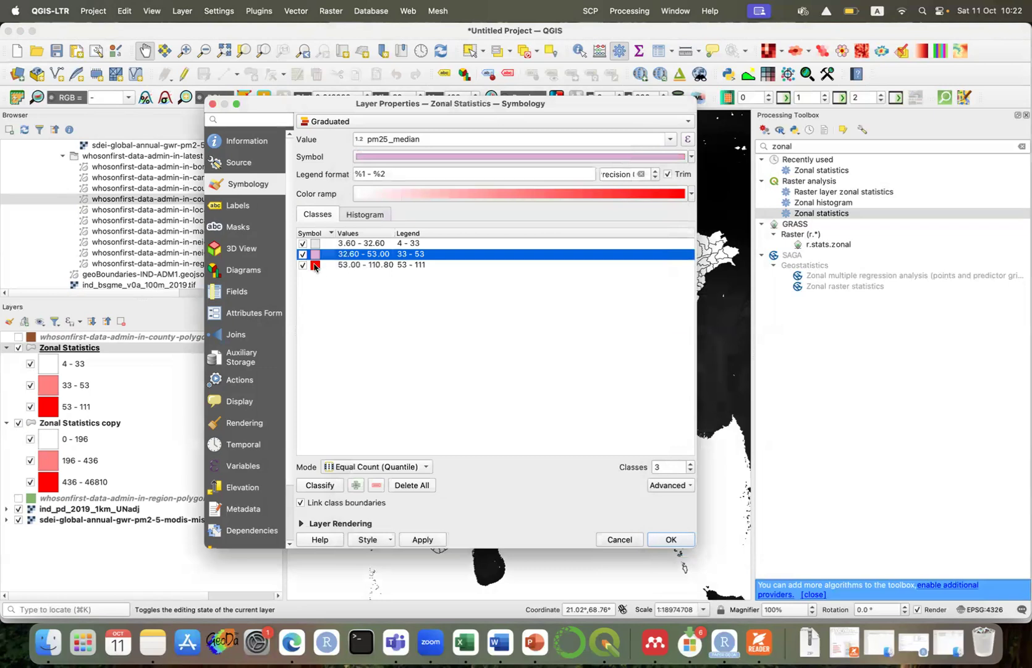
Set the highest pm25_median class's simple fill color to #be64ac, copied from Notes, and apply the Zonal Statistics layer styling.
{"action": "double_click", "coordinate": [315, 266]}
{"action": "left_click", "coordinate": [473, 190]}
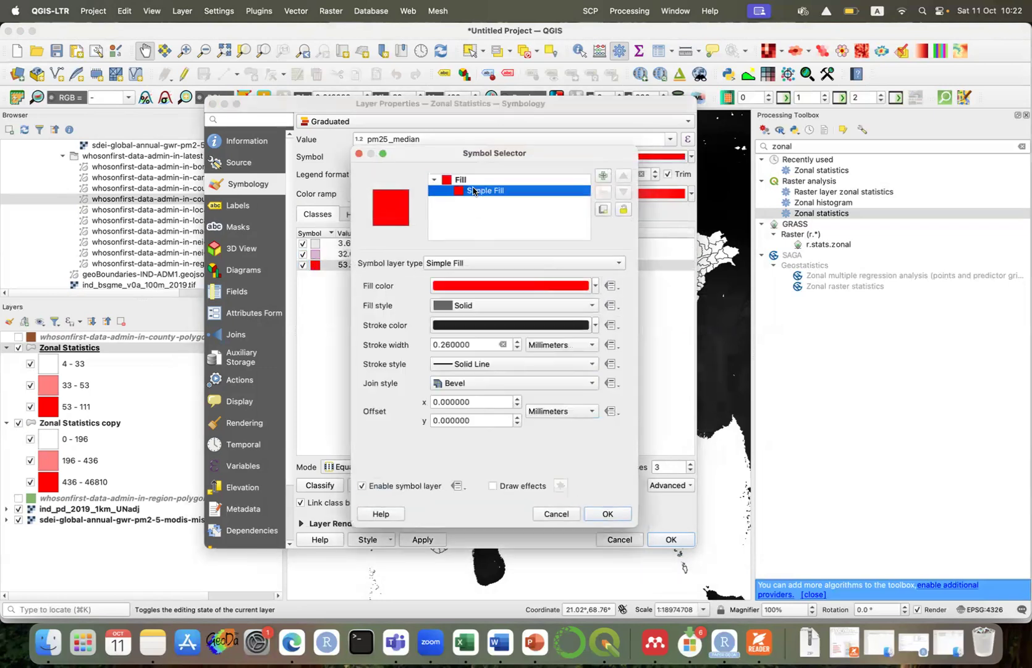
{"action": "left_click", "coordinate": [492, 289]}
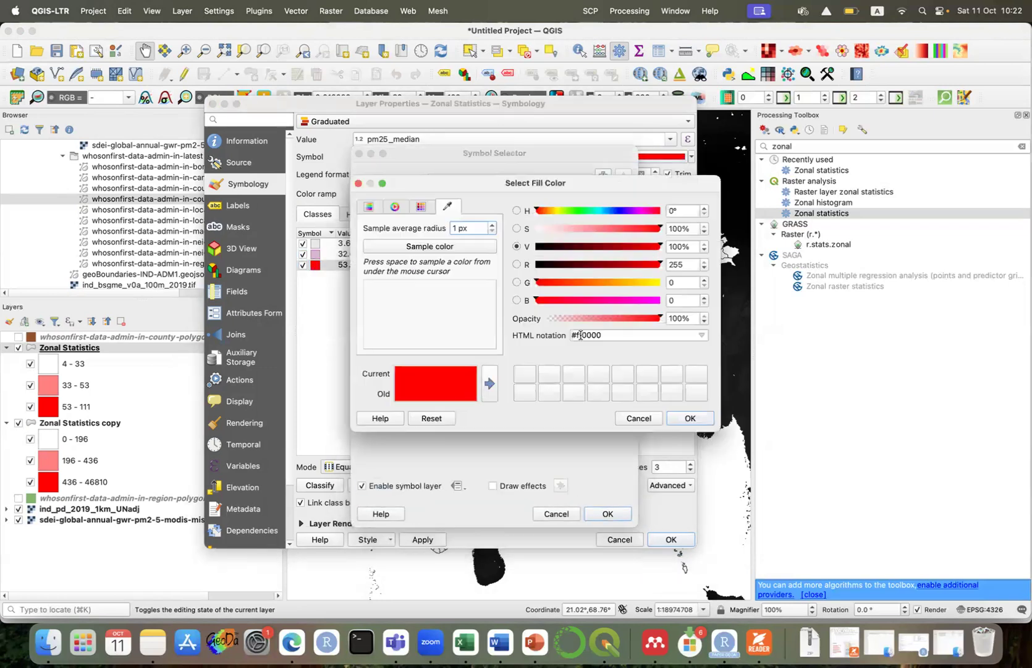
{"action": "triple_click", "coordinate": [582, 335]}
{"action": "key", "text": "BackSpace"}
{"action": "left_click", "coordinate": [153, 643]}
{"action": "left_click_drag", "start_coordinate": [512, 248], "coordinate": [480, 249]}
{"action": "key", "text": "ctrl+c"}
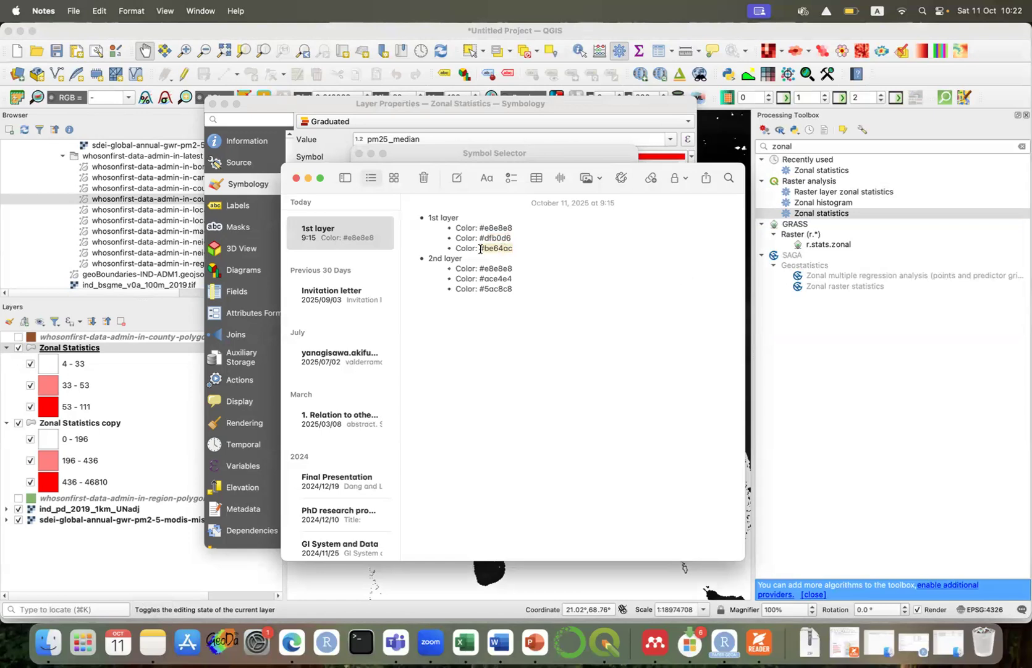
{"action": "left_click", "coordinate": [533, 99]}
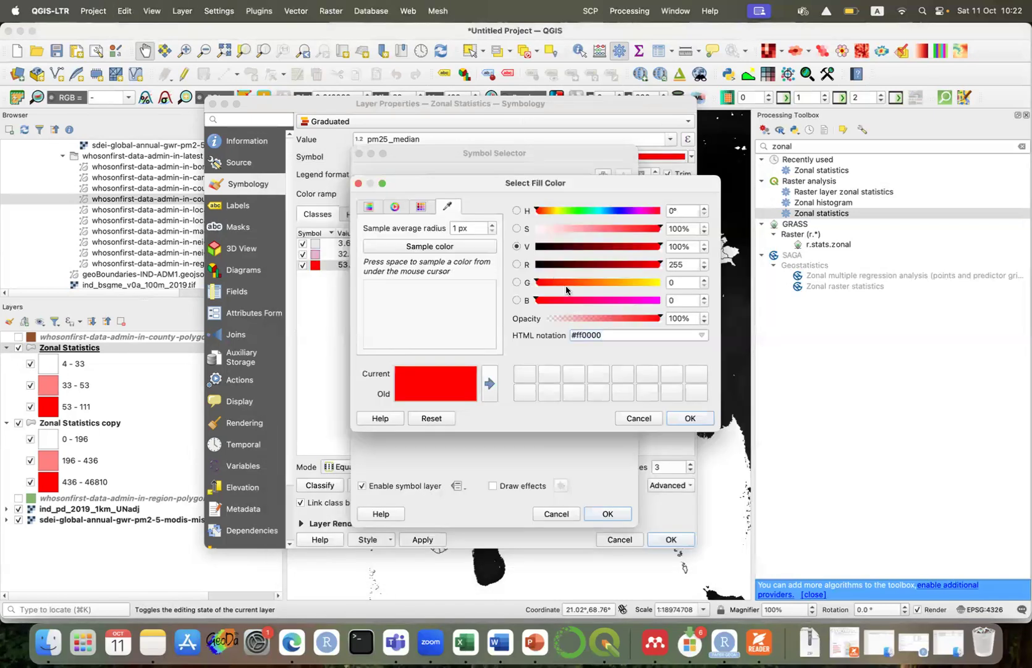
{"action": "left_click_drag", "start_coordinate": [603, 332], "coordinate": [544, 333]}
{"action": "key", "text": "ctrl+v"}
{"action": "left_click", "coordinate": [683, 419]}
{"action": "left_click", "coordinate": [607, 513]}
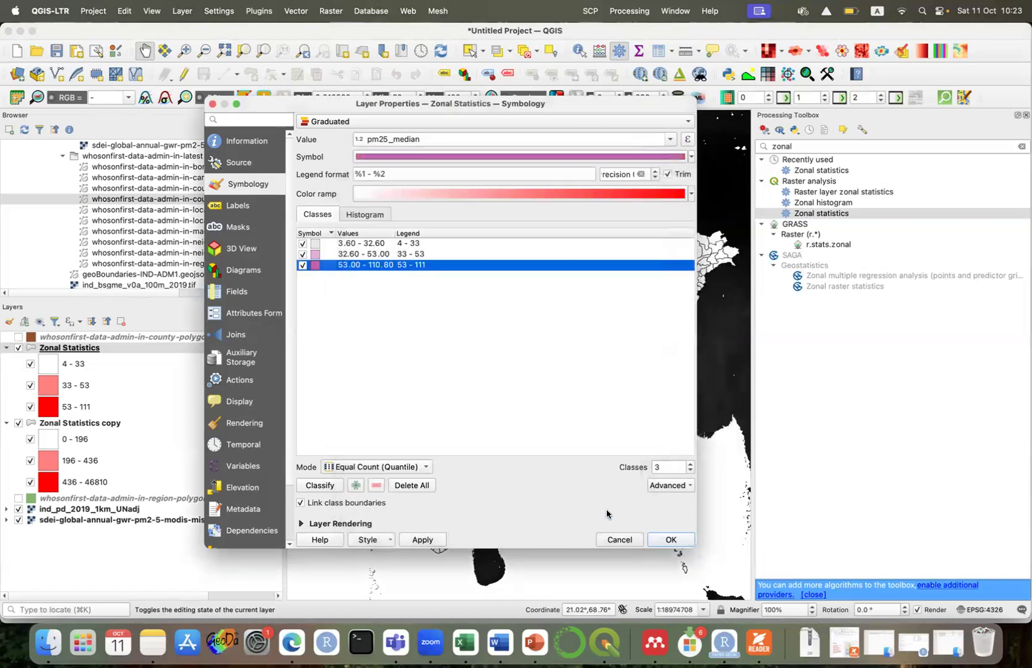
{"action": "left_click", "coordinate": [432, 539]}
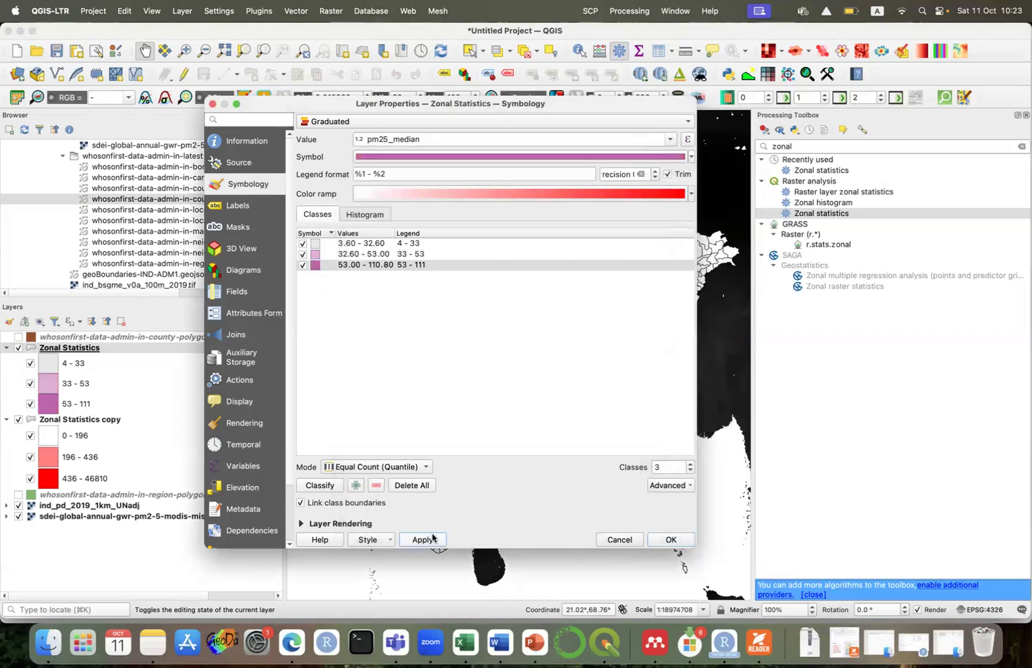
{"action": "left_click", "coordinate": [669, 539]}
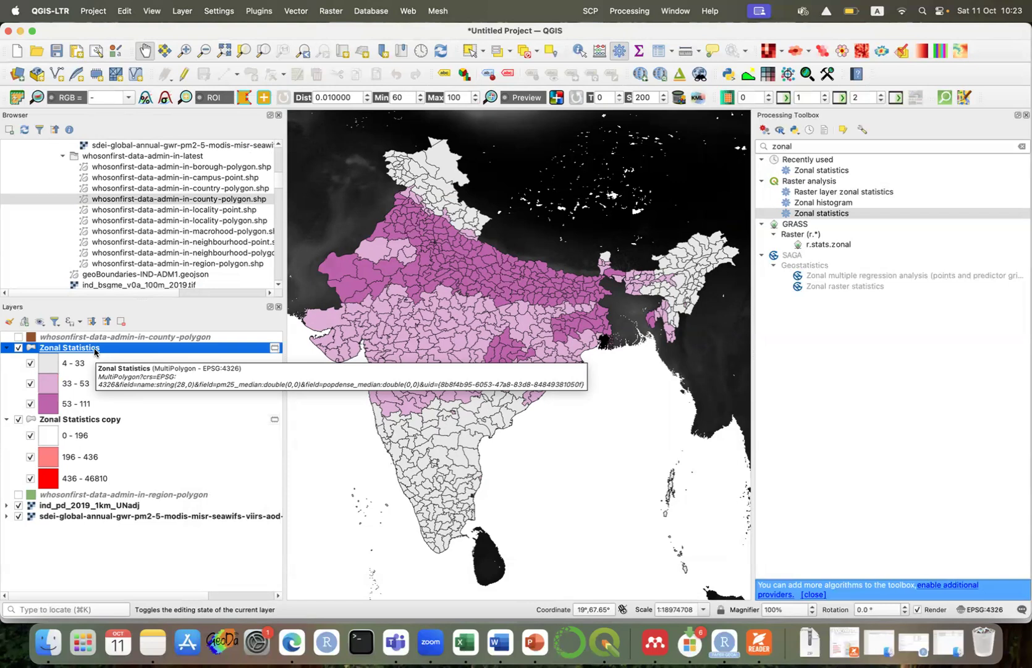
{"action": "right_click", "coordinate": [94, 352]}
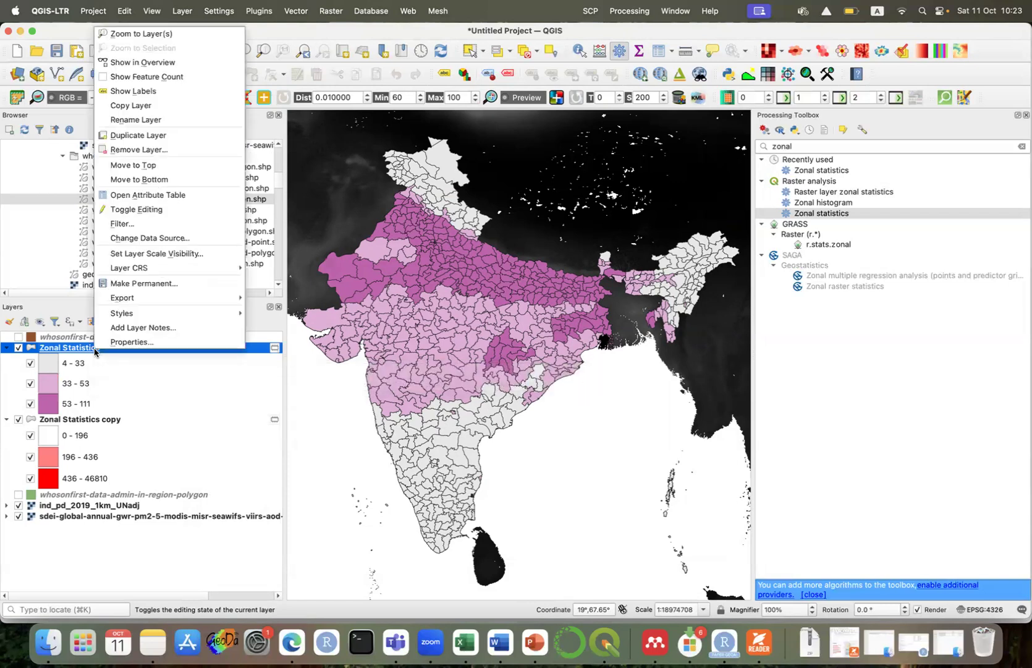
{"action": "left_click", "coordinate": [73, 346]}
{"action": "double_click", "coordinate": [72, 350]}
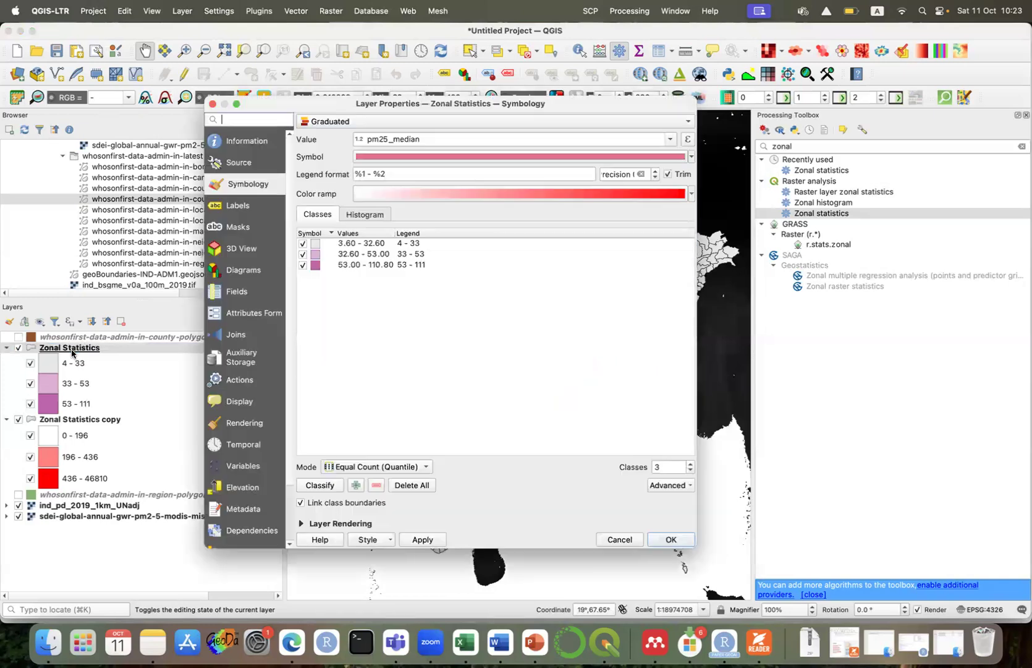
{"action": "left_click", "coordinate": [618, 541]}
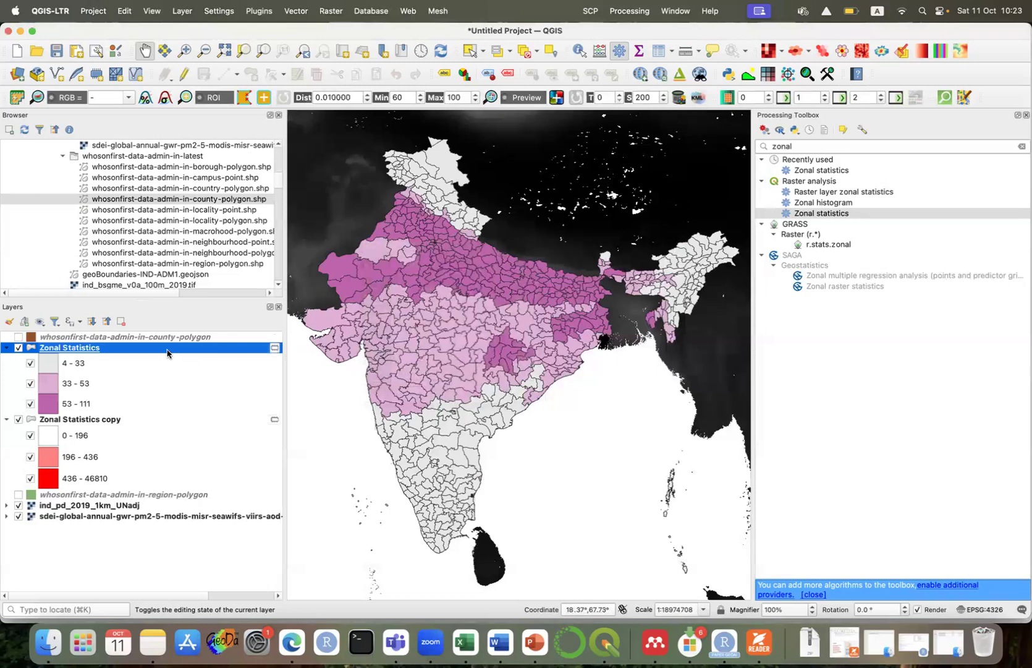
Rename the Zonal Statistics layer as PM2.5_county_2019.
{"action": "right_click", "coordinate": [167, 353]}
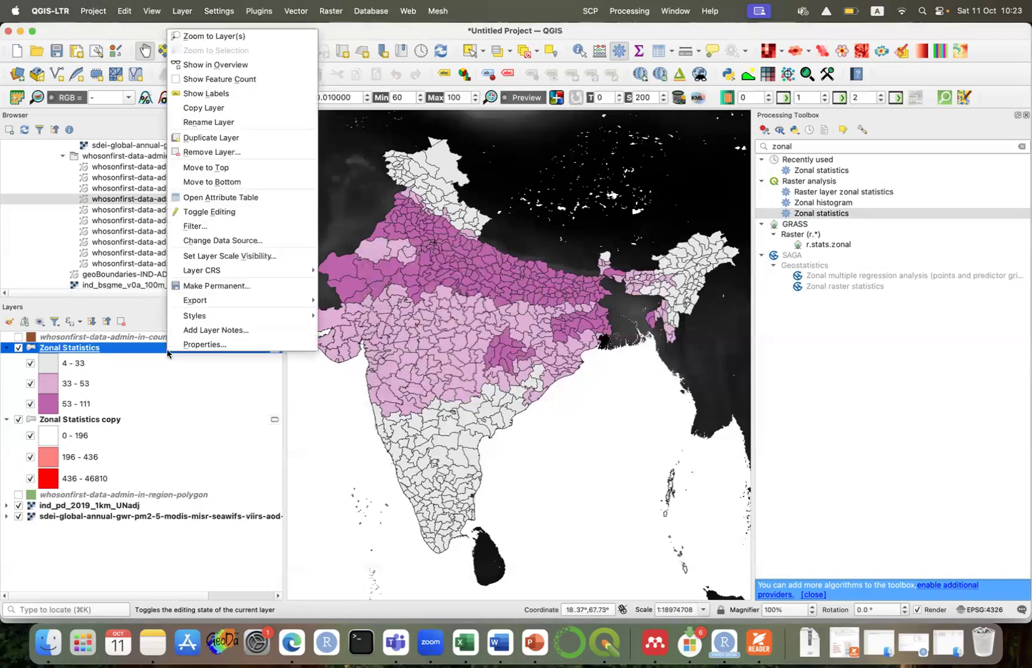
{"action": "left_click", "coordinate": [249, 118]}
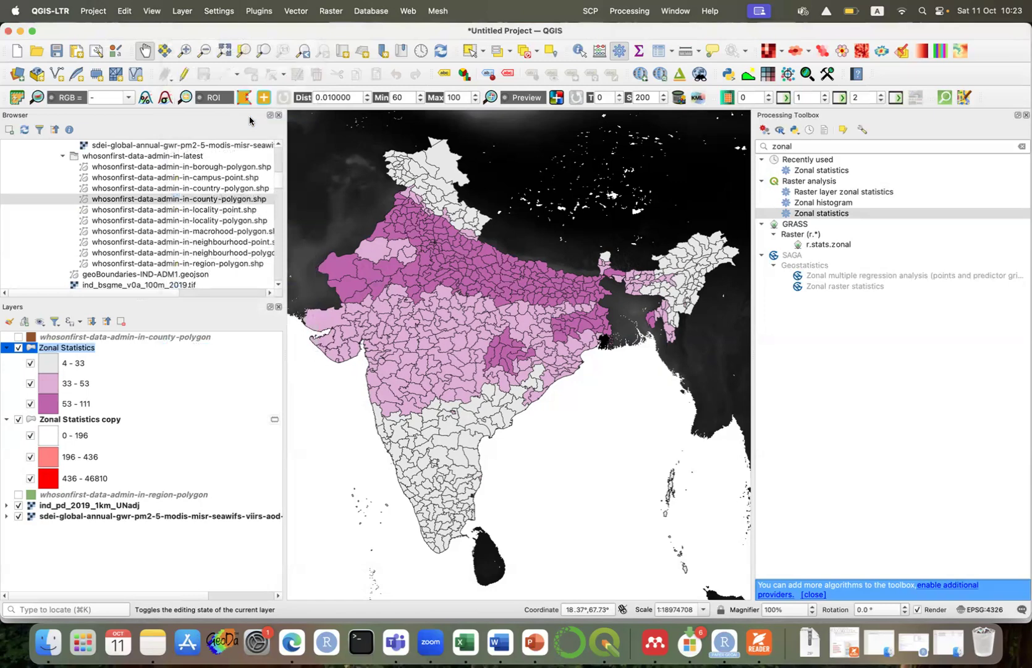
{"action": "type", "text": "PM2.5_county_2019"}
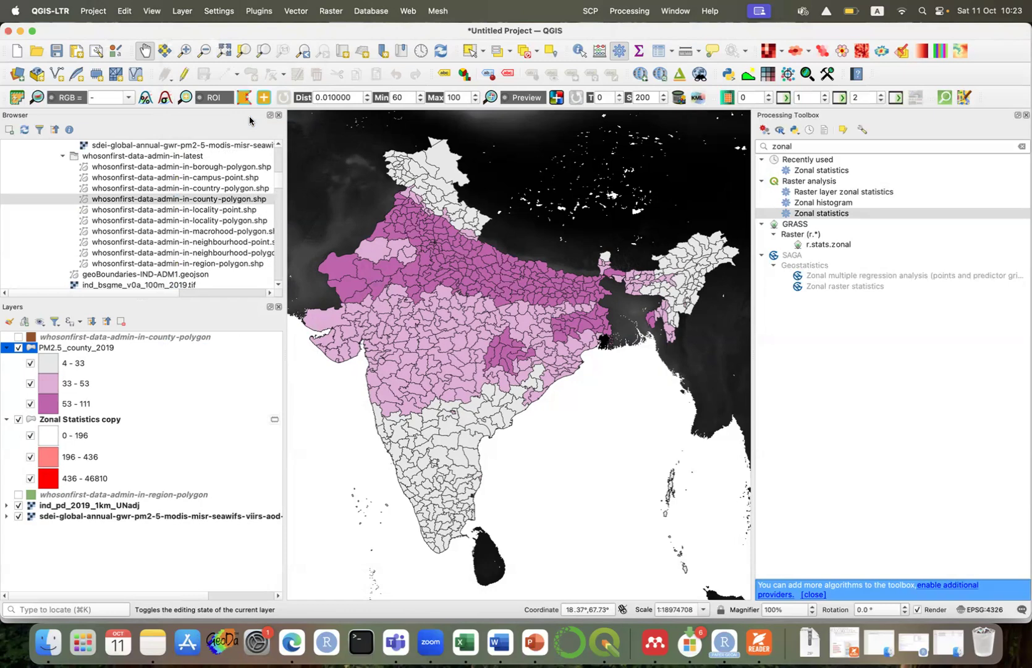
{"action": "key", "text": "Return"}
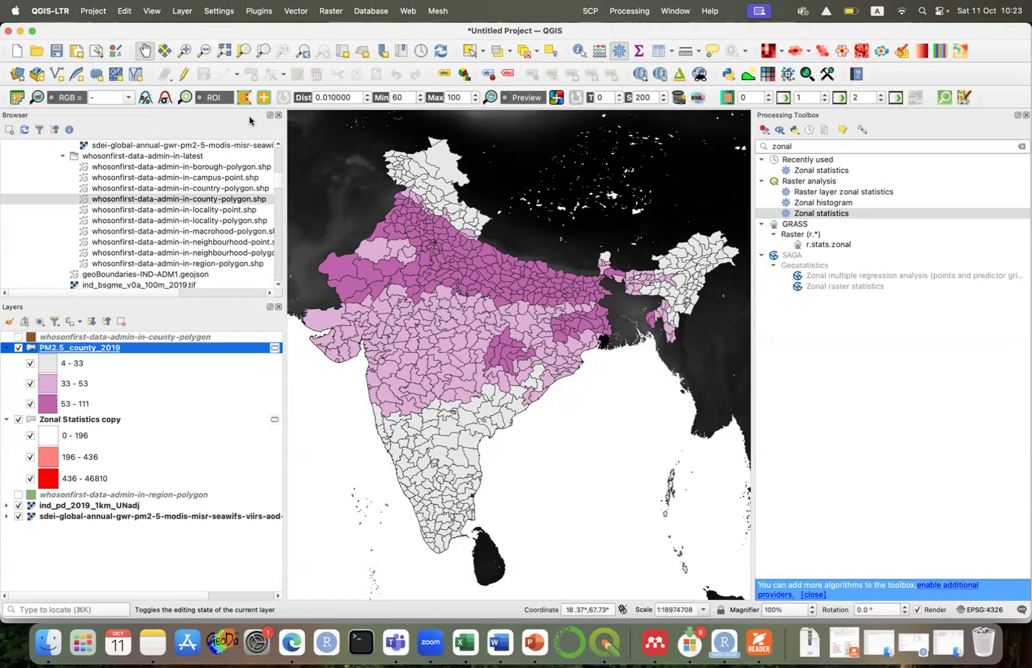
Rename the Zonal Statistics copy layer as Popdense_county_2019.
{"action": "left_click", "coordinate": [104, 424]}
{"action": "right_click", "coordinate": [104, 424]}
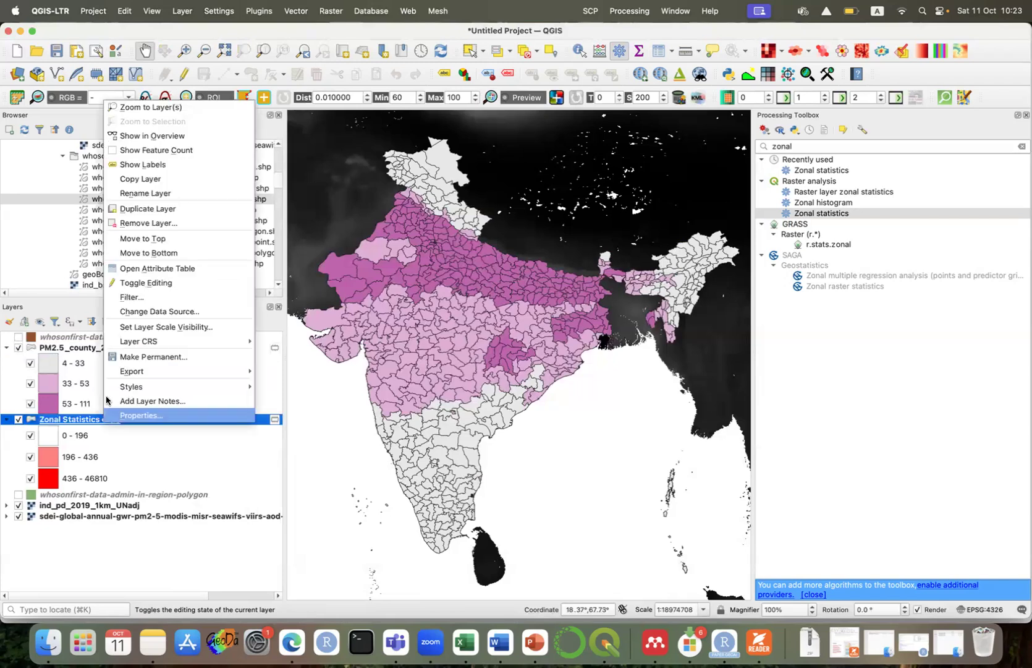
{"action": "left_click", "coordinate": [149, 194]}
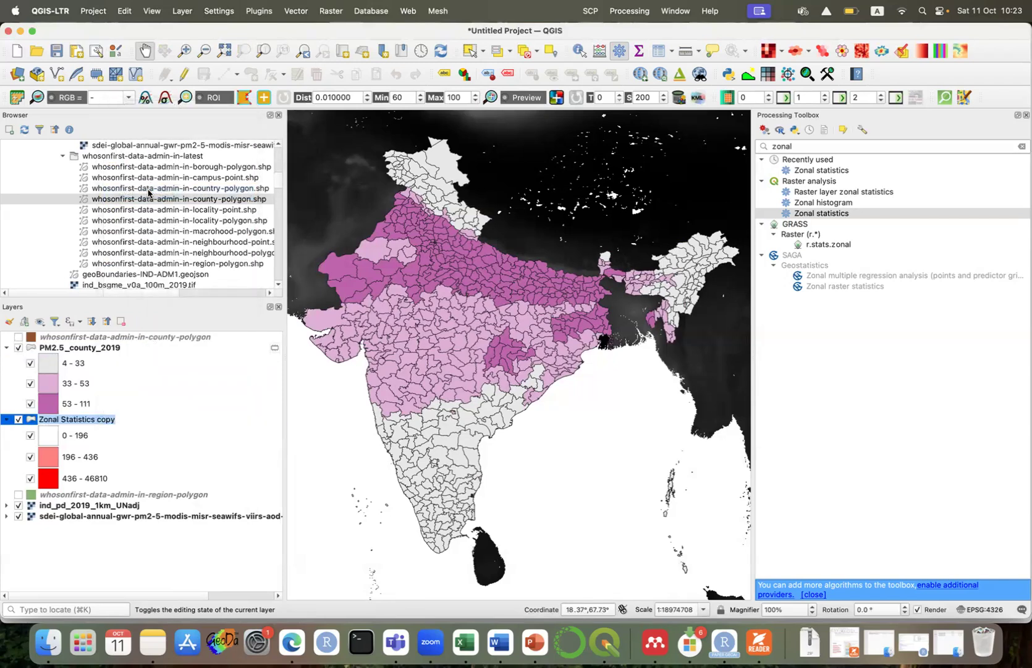
{"action": "type", "text": "Popdense_county_2019"}
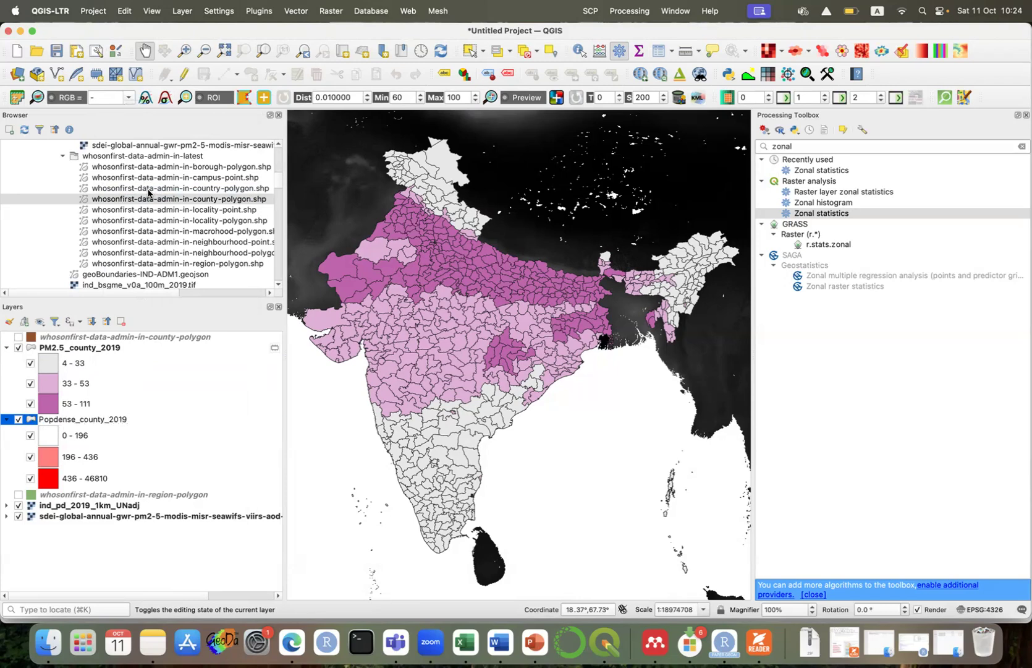
Set the simple fill color of Popdense_county_2019's lowest class to #e8e8e8, copied from the 2nd layer list in Notes.
{"action": "double_click", "coordinate": [73, 427]}
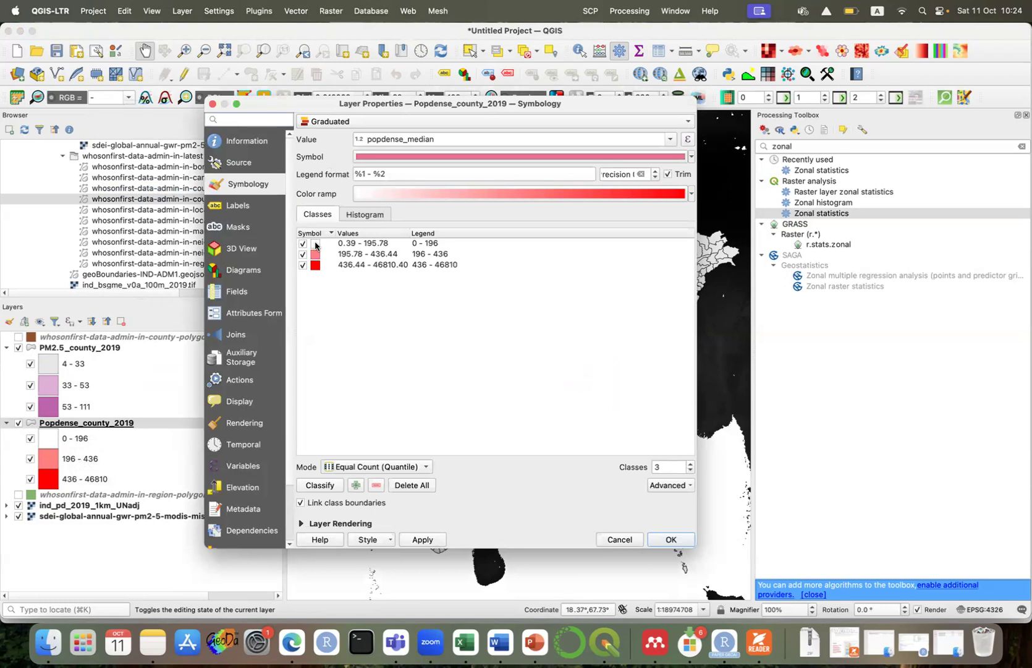
{"action": "double_click", "coordinate": [316, 244]}
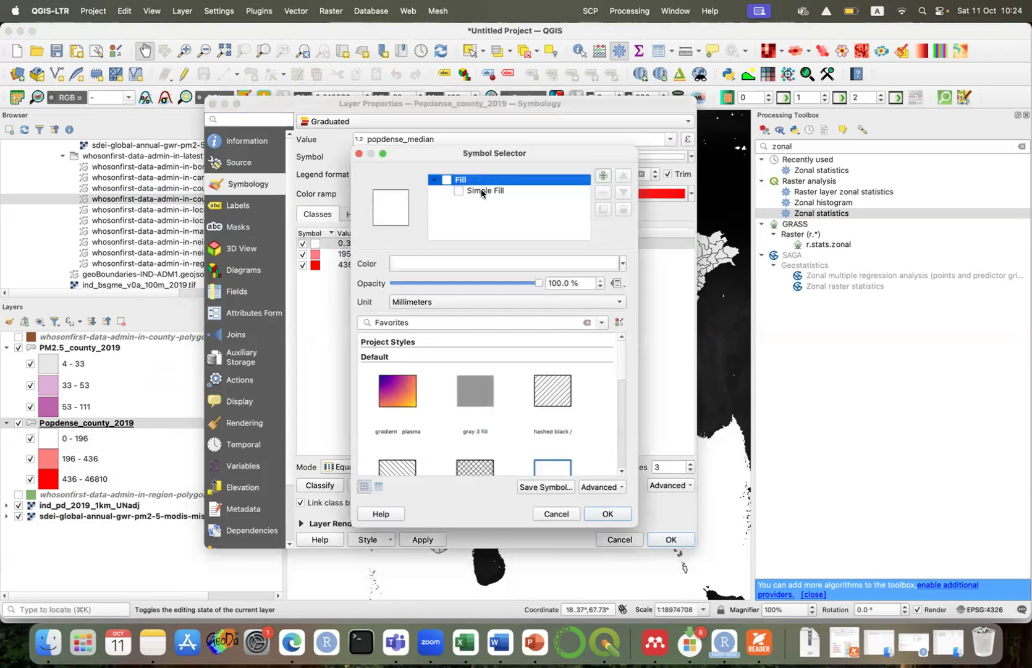
{"action": "left_click", "coordinate": [481, 191]}
{"action": "left_click", "coordinate": [472, 285]}
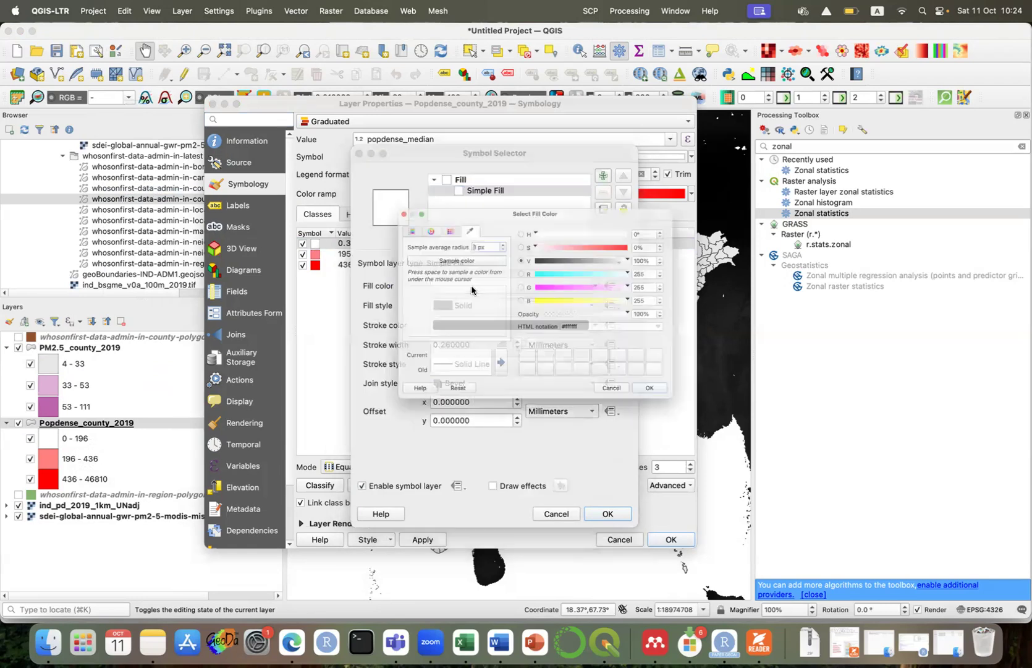
{"action": "left_click_drag", "start_coordinate": [606, 335], "coordinate": [536, 334]}
{"action": "key", "text": "ctrl+x"}
{"action": "left_click", "coordinate": [150, 647]}
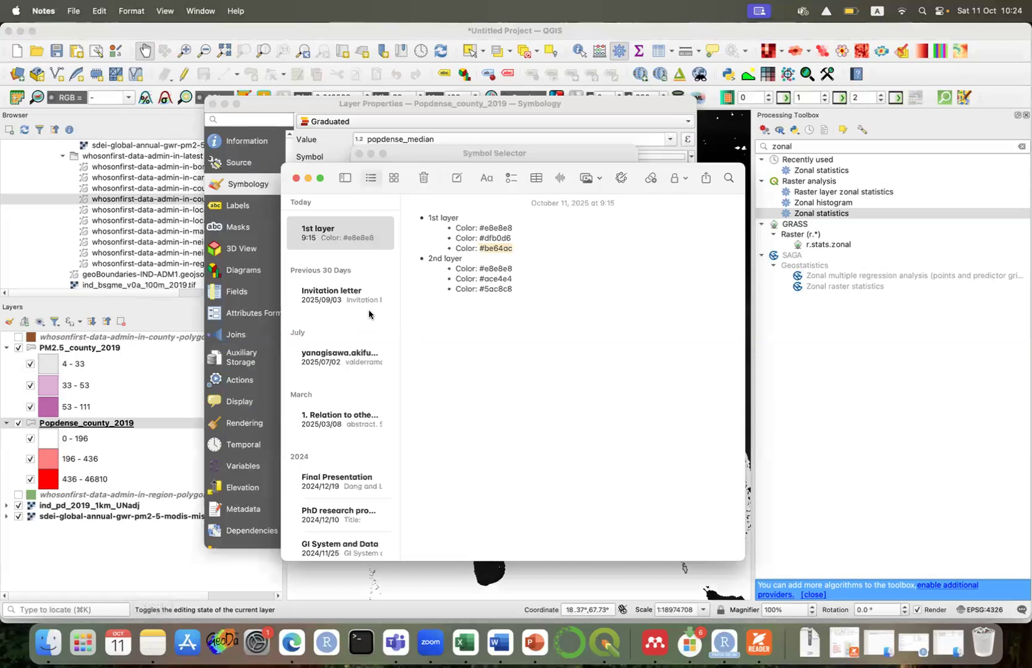
{"action": "left_click_drag", "start_coordinate": [513, 269], "coordinate": [479, 272]}
{"action": "key", "text": "super+c"}
{"action": "left_click", "coordinate": [539, 104]}
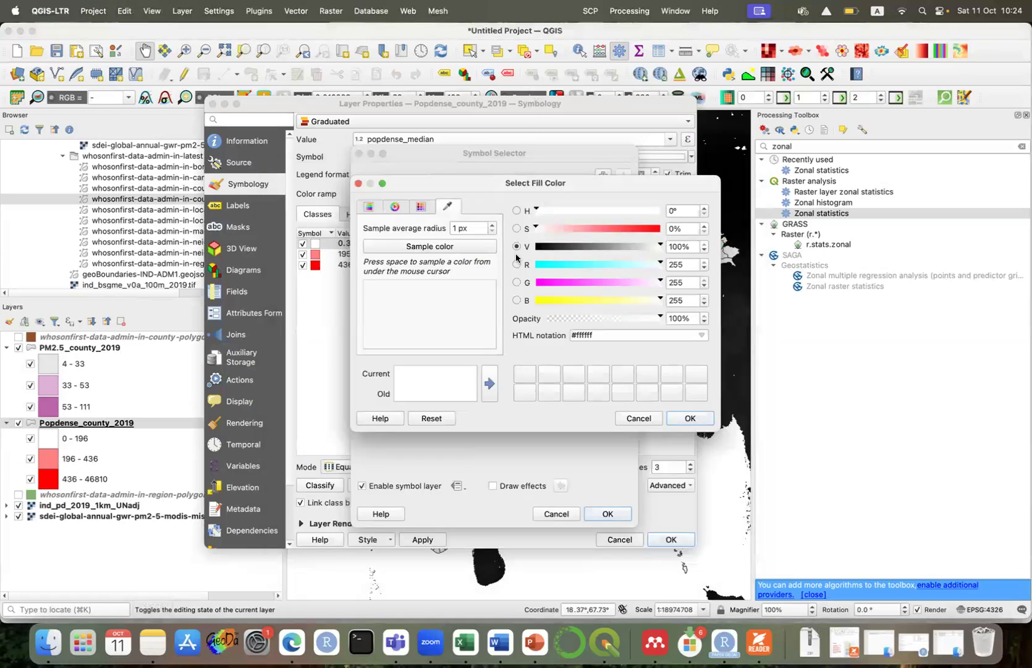
{"action": "left_click_drag", "start_coordinate": [594, 334], "coordinate": [528, 338]}
{"action": "key", "text": "super+v"}
{"action": "left_click", "coordinate": [680, 419]}
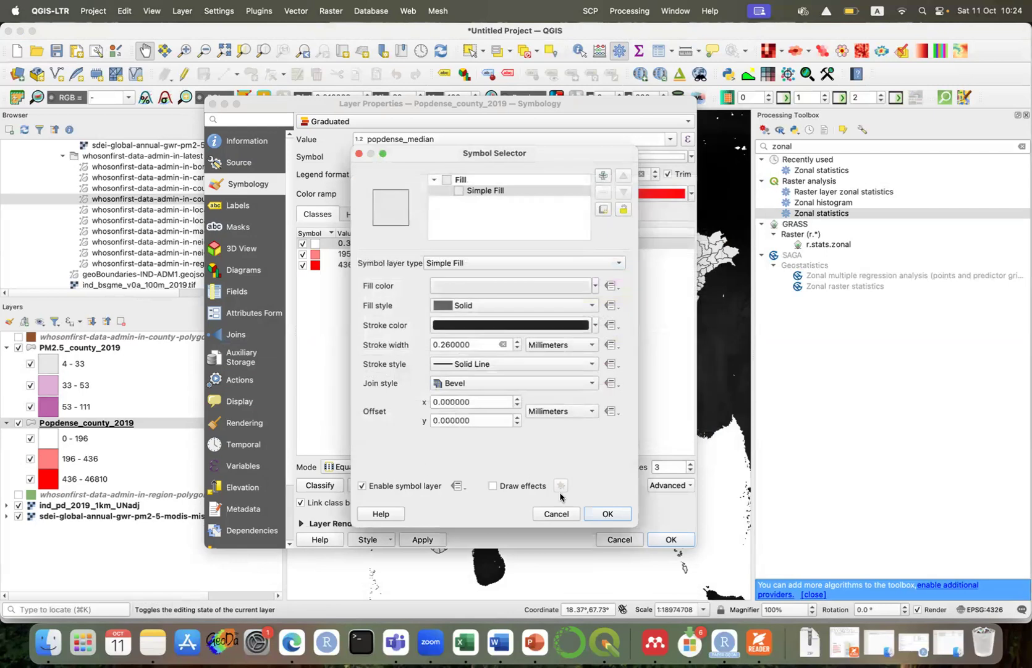
{"action": "left_click", "coordinate": [594, 516]}
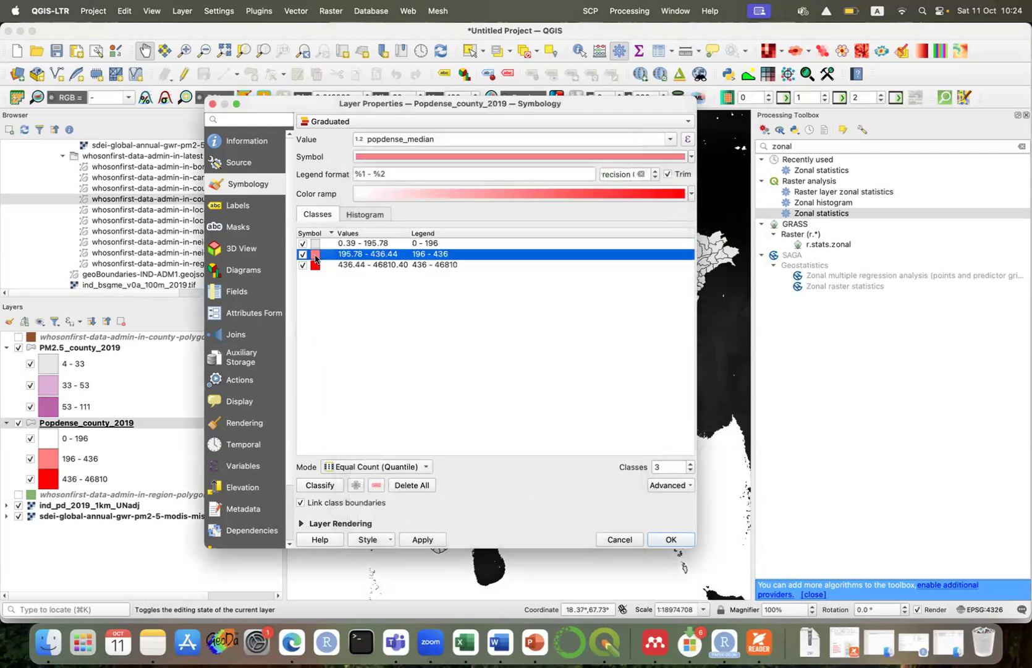
Set the simple fill color of the middle popdense_median class to #ace4e4, copied from the 2nd layer list in Notes.
{"action": "double_click", "coordinate": [315, 258]}
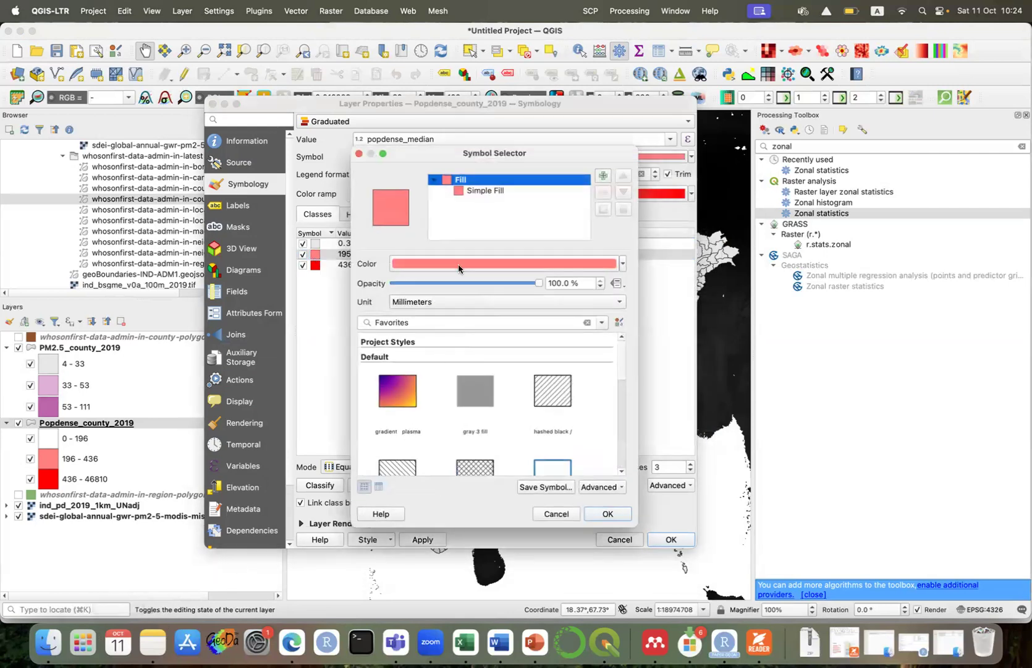
{"action": "left_click", "coordinate": [476, 191]}
{"action": "left_click", "coordinate": [478, 286]}
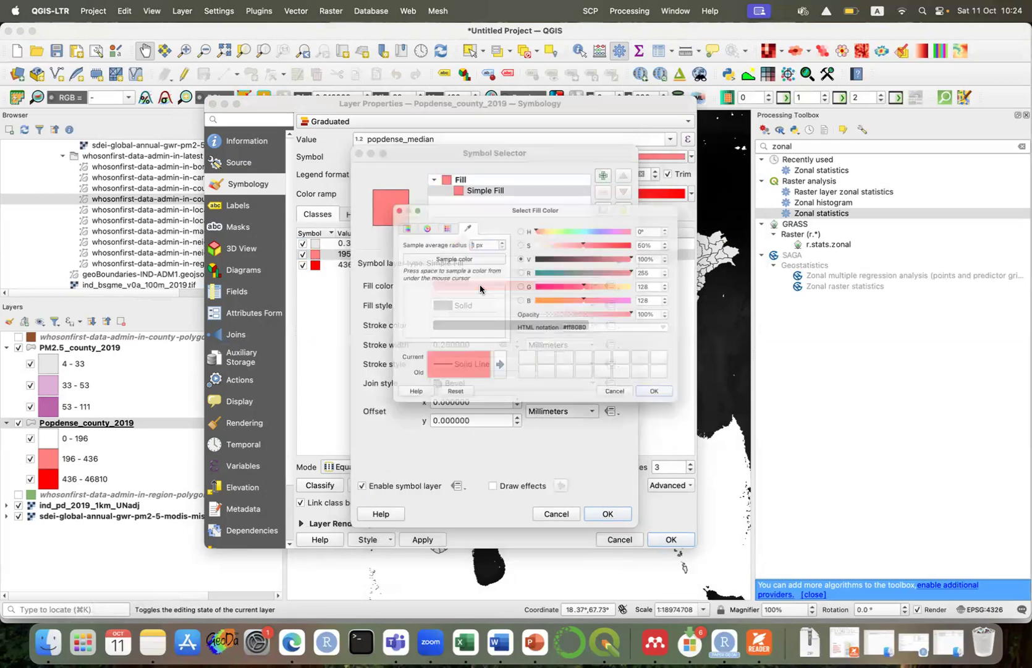
{"action": "left_click_drag", "start_coordinate": [607, 335], "coordinate": [523, 335]}
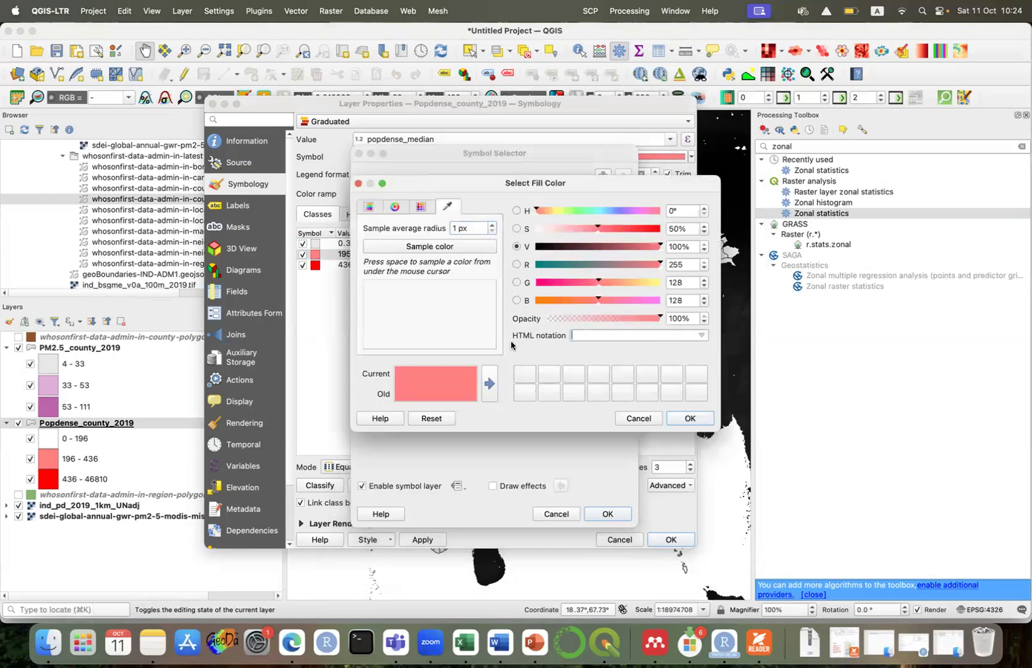
{"action": "left_click", "coordinate": [151, 643]}
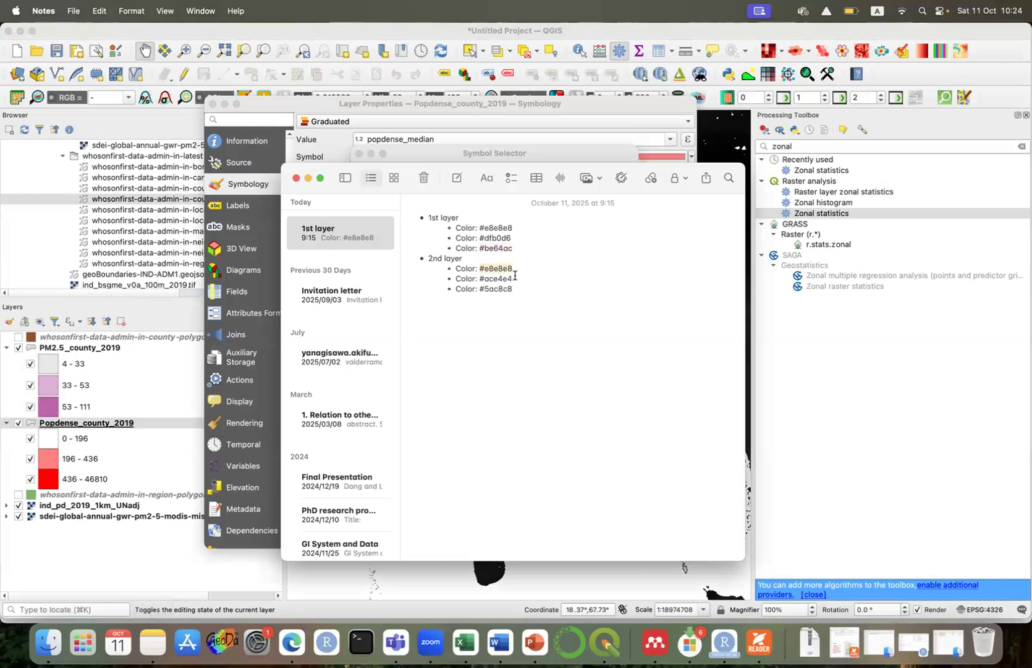
{"action": "left_click_drag", "start_coordinate": [513, 279], "coordinate": [483, 280]}
{"action": "key", "text": "super+c"}
{"action": "left_click", "coordinate": [510, 106]}
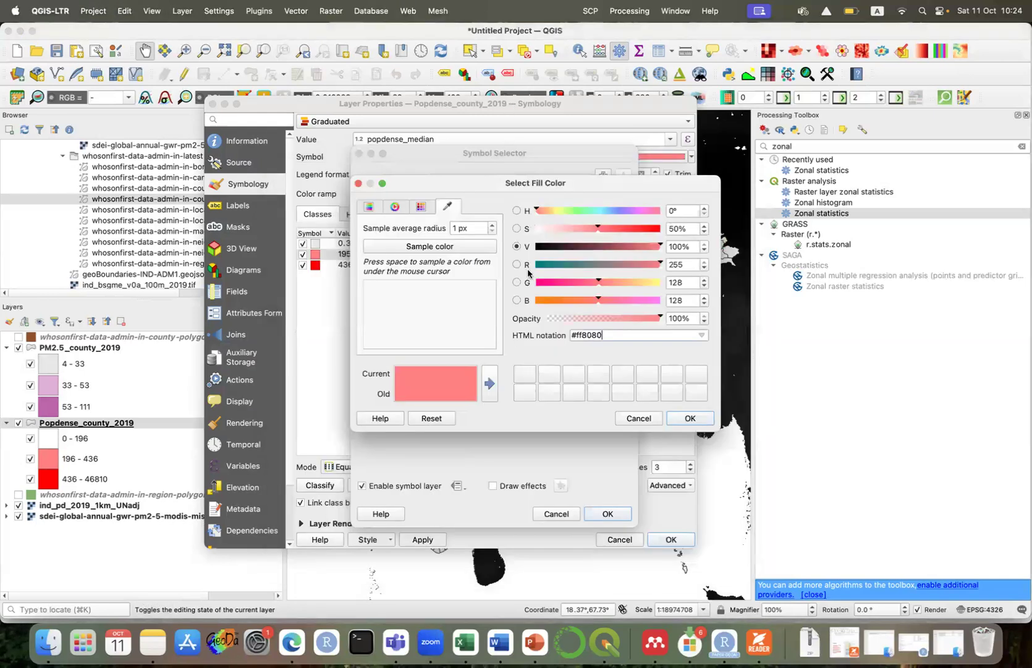
{"action": "left_click_drag", "start_coordinate": [602, 335], "coordinate": [542, 332]}
{"action": "key", "text": "super+v"}
{"action": "left_click", "coordinate": [682, 419]}
{"action": "left_click", "coordinate": [606, 513]}
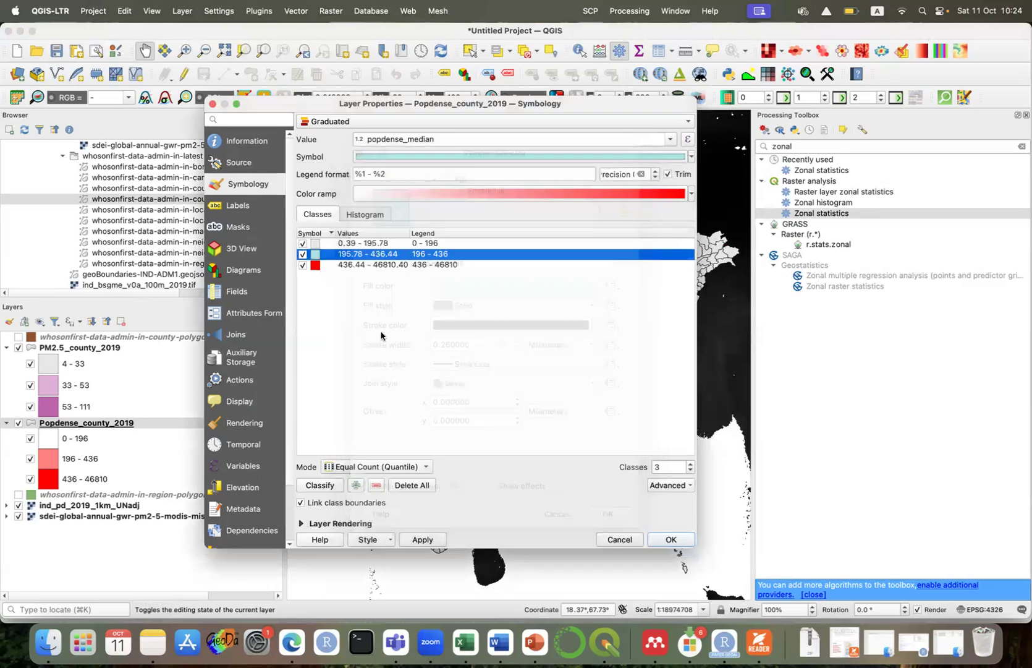
Set the highest popdense_median class's simple fill color to #5ac8c8, copied from Notes, and apply the Popdense_county_2019 styling.
{"action": "double_click", "coordinate": [315, 265]}
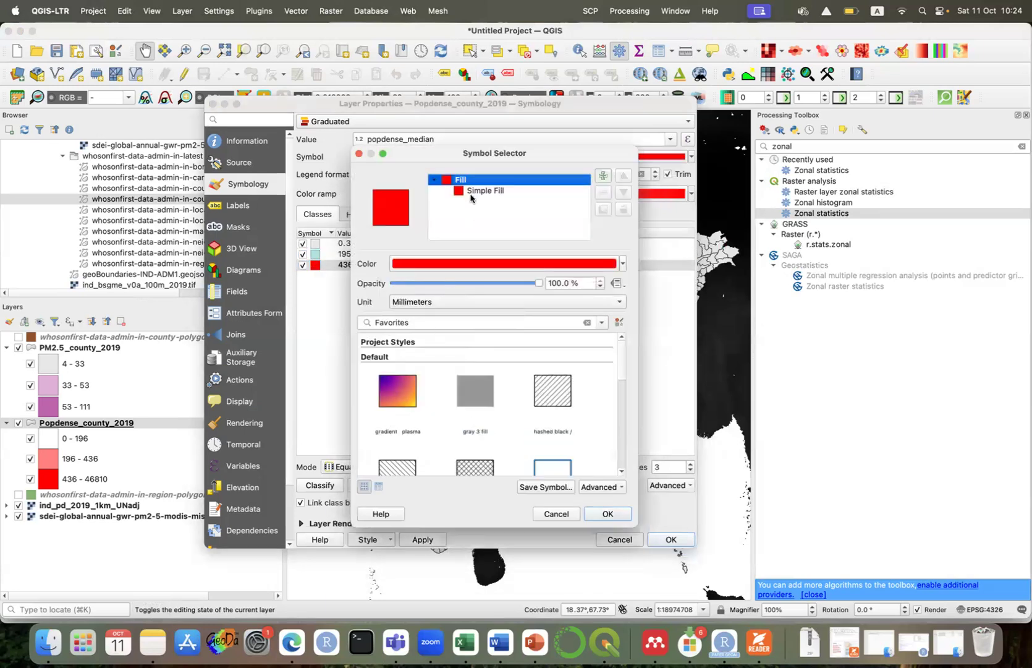
{"action": "left_click", "coordinate": [473, 193]}
{"action": "left_click", "coordinate": [477, 286]}
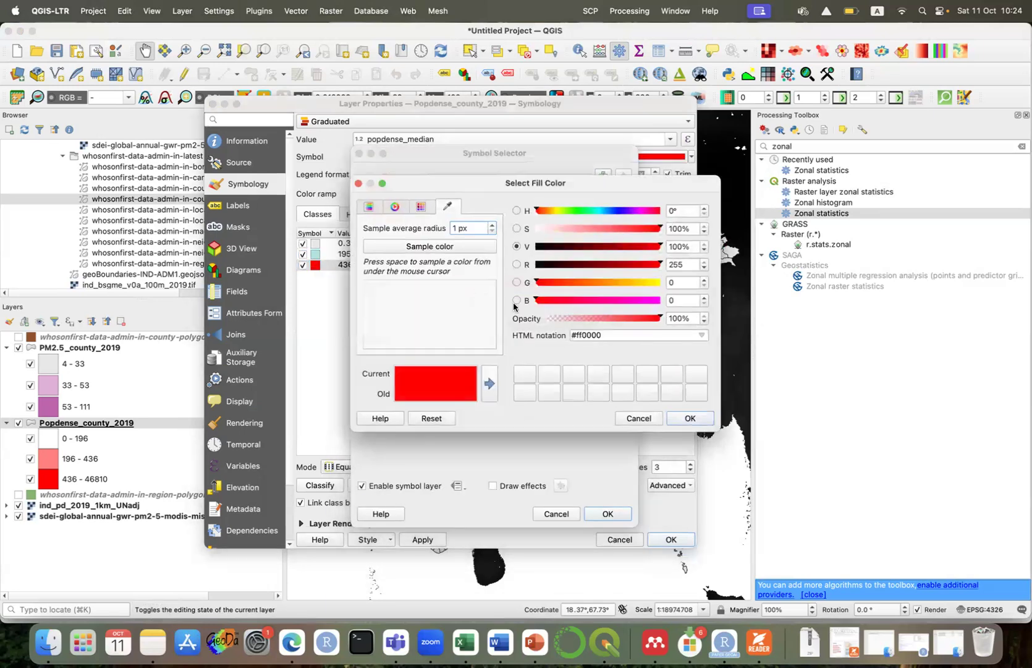
{"action": "left_click", "coordinate": [152, 642]}
{"action": "left_click_drag", "start_coordinate": [513, 289], "coordinate": [479, 292]}
{"action": "key", "text": "super+c"}
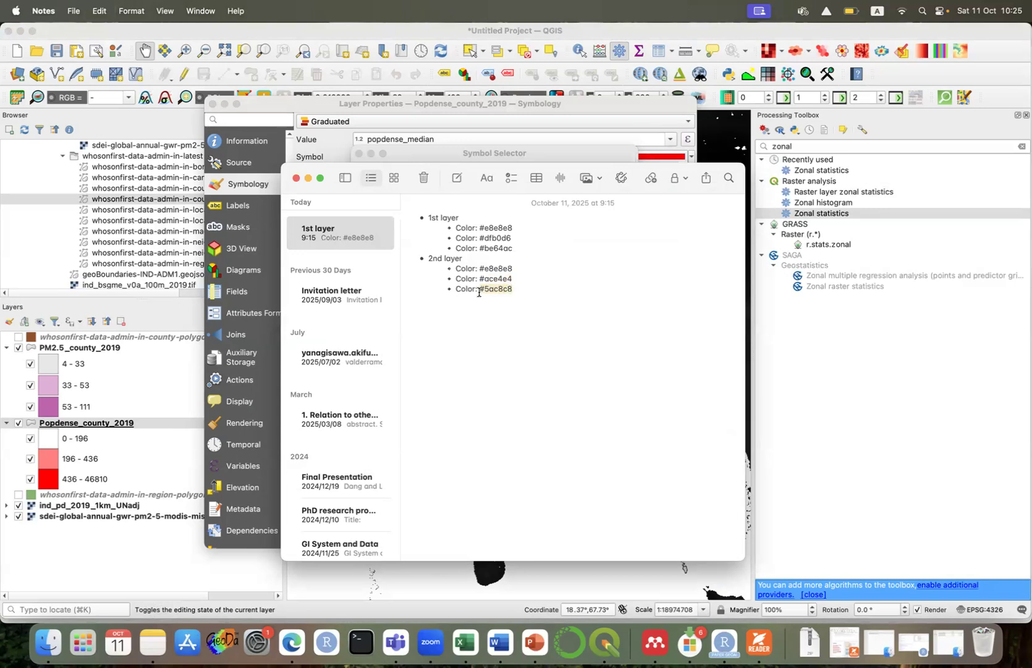
{"action": "left_click", "coordinate": [537, 106]}
{"action": "left_click_drag", "start_coordinate": [602, 335], "coordinate": [559, 337]}
{"action": "key", "text": "super+v"}
{"action": "left_click", "coordinate": [691, 420]}
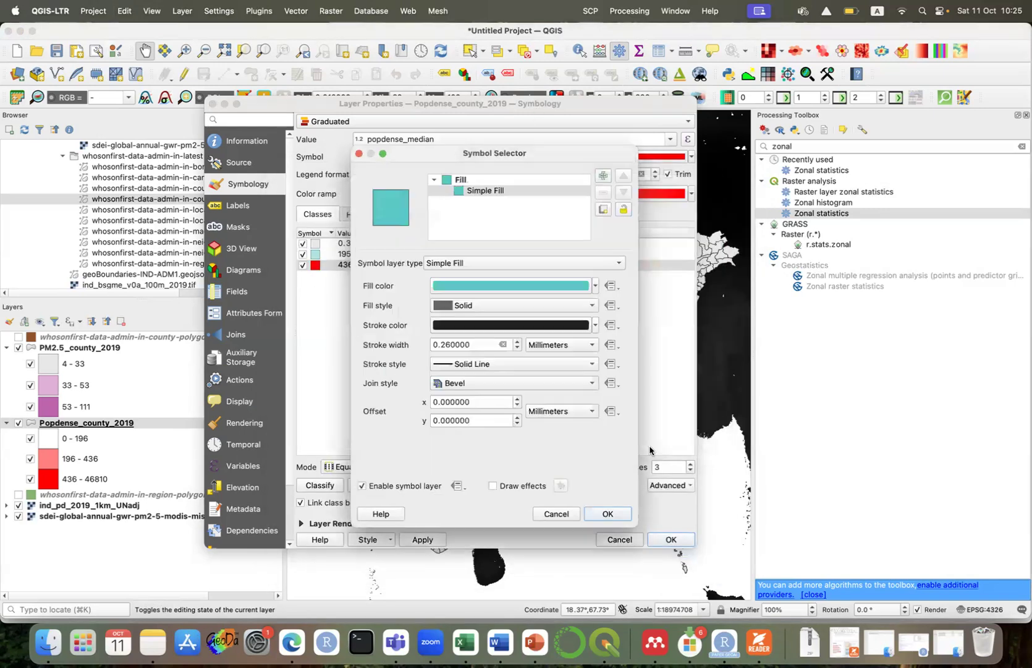
{"action": "left_click", "coordinate": [618, 514]}
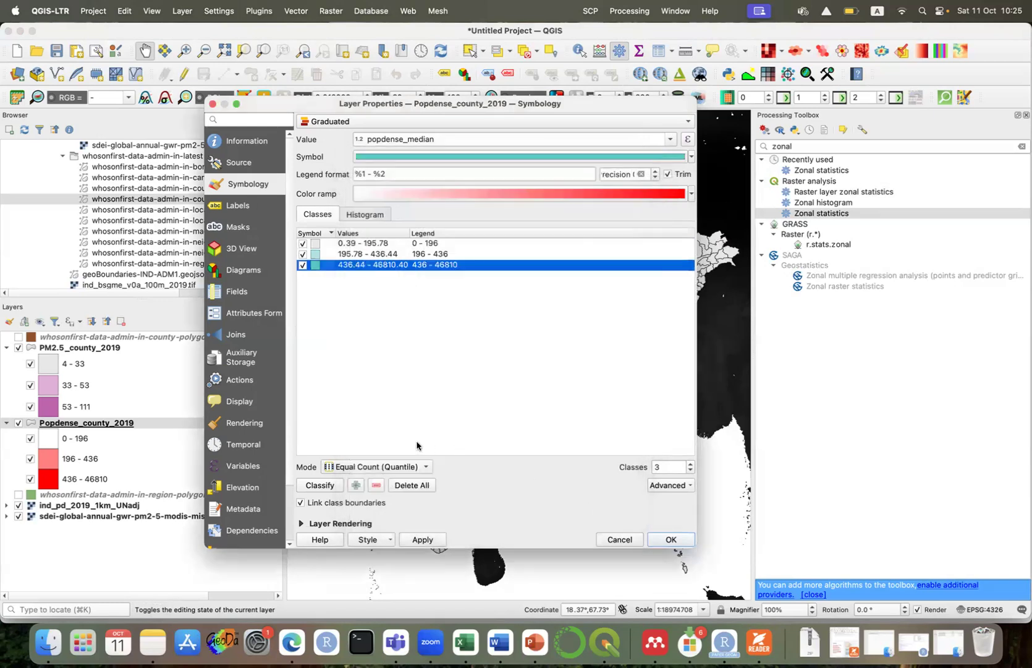
{"action": "left_click", "coordinate": [669, 539]}
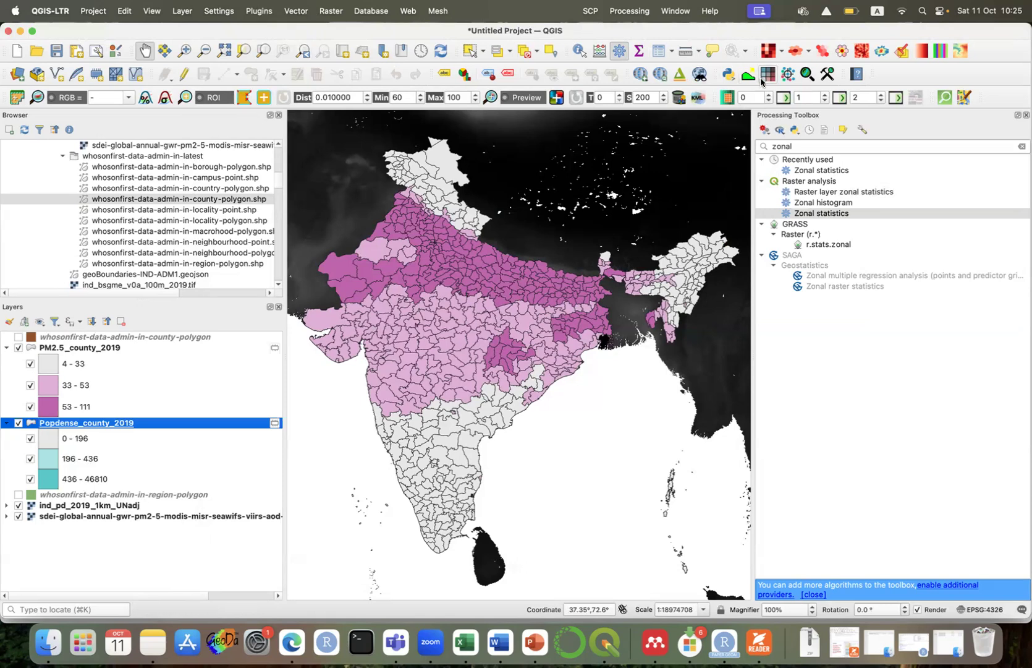
Search the plugin manager for "bivaria" and check the Bivariate legend plugin's details and installation status.
{"action": "left_click", "coordinate": [264, 12]}
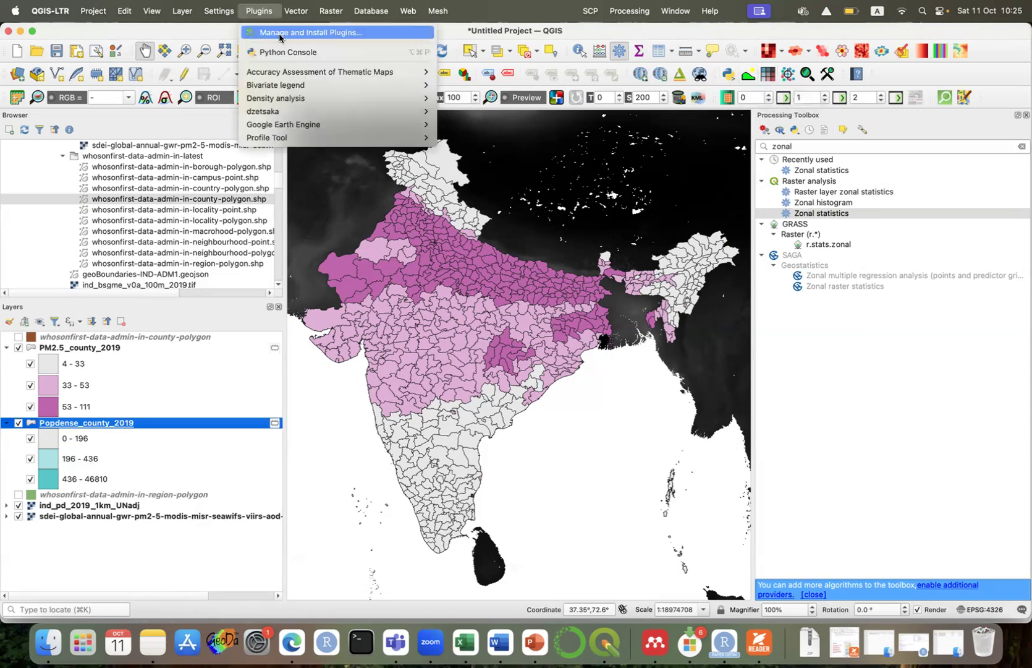
{"action": "left_click", "coordinate": [279, 36]}
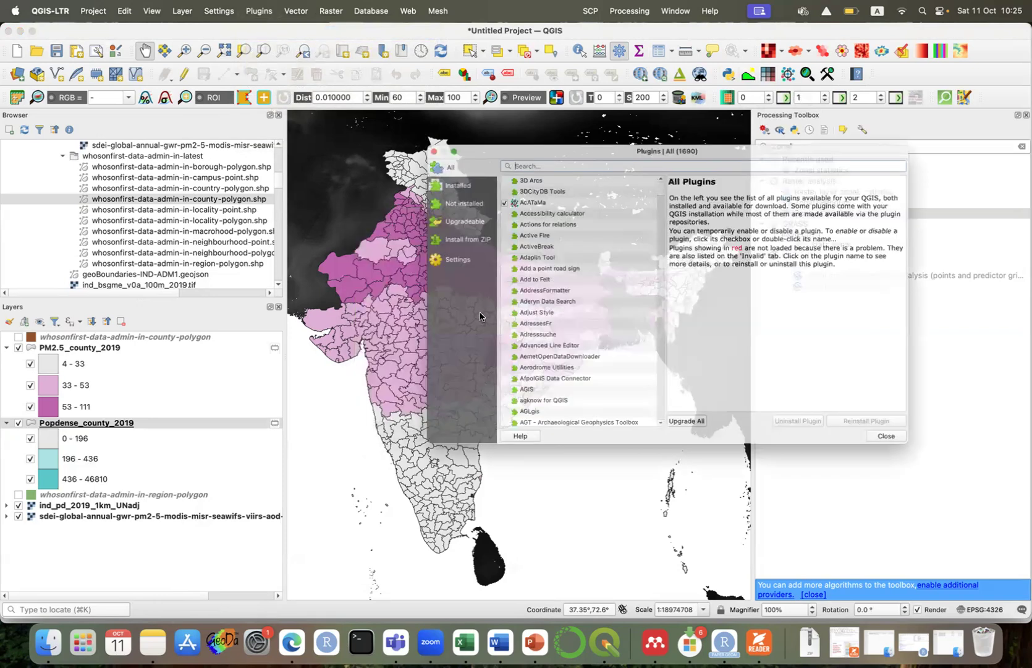
{"action": "type", "text": "b"}
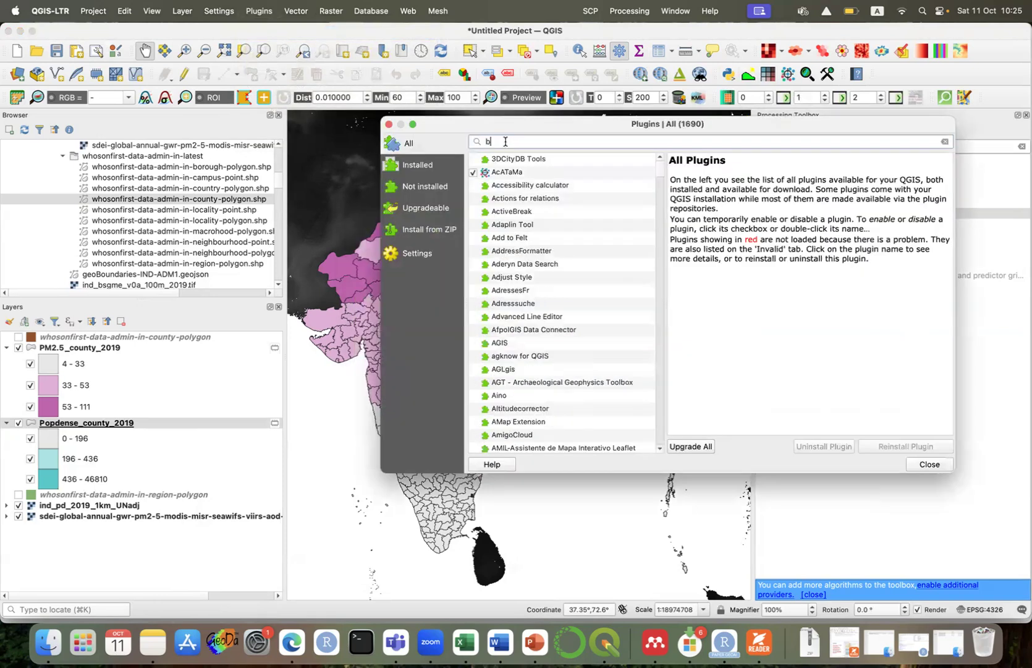
{"action": "type", "text": "ivaria"}
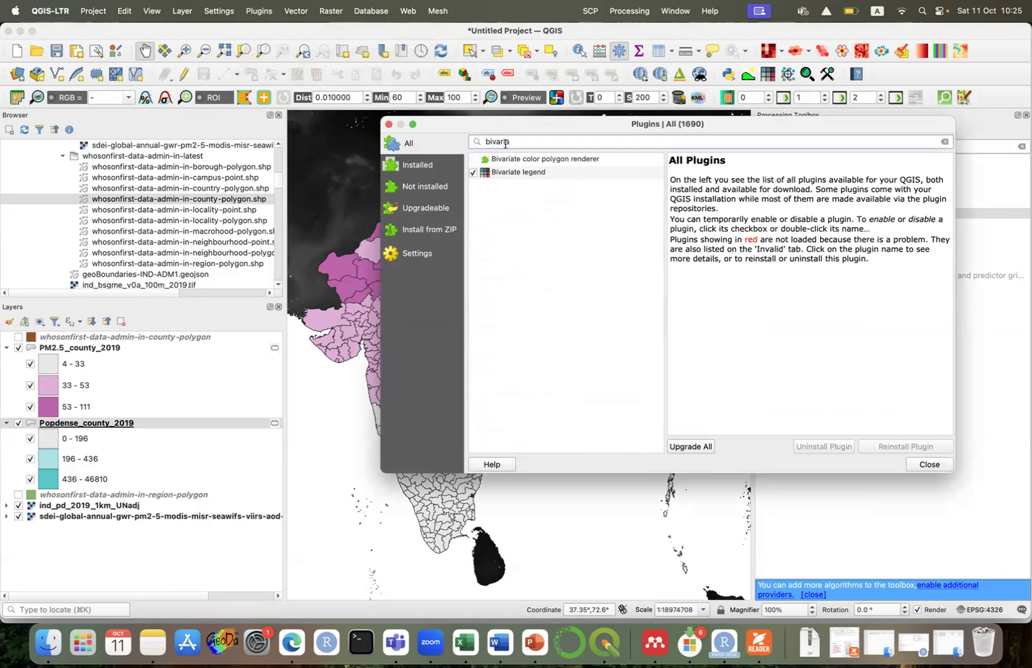
{"action": "left_click", "coordinate": [527, 175]}
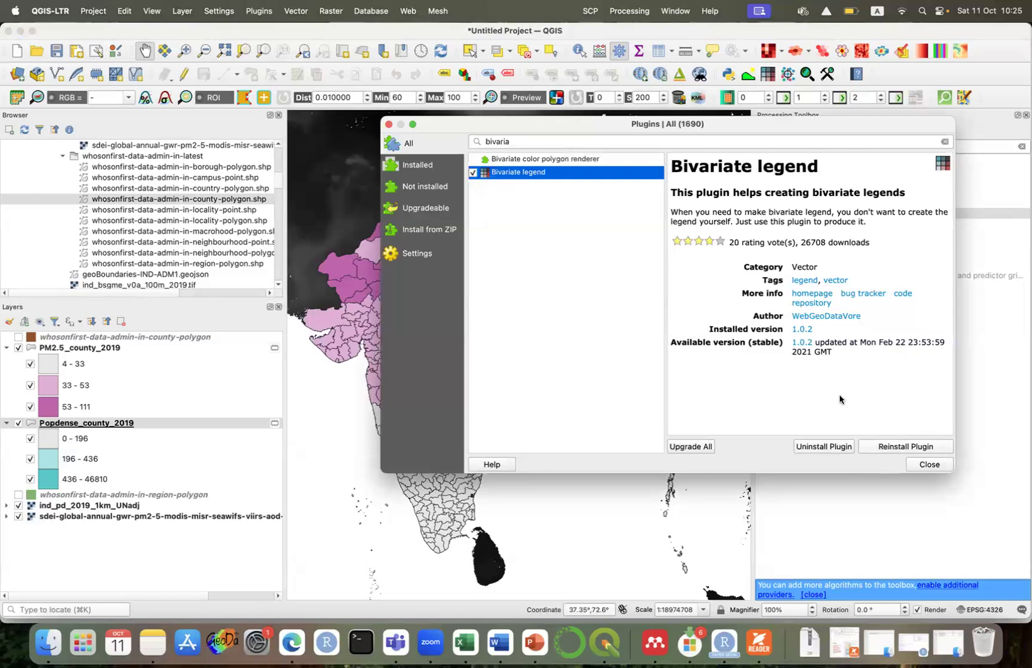
{"action": "left_click", "coordinate": [929, 464]}
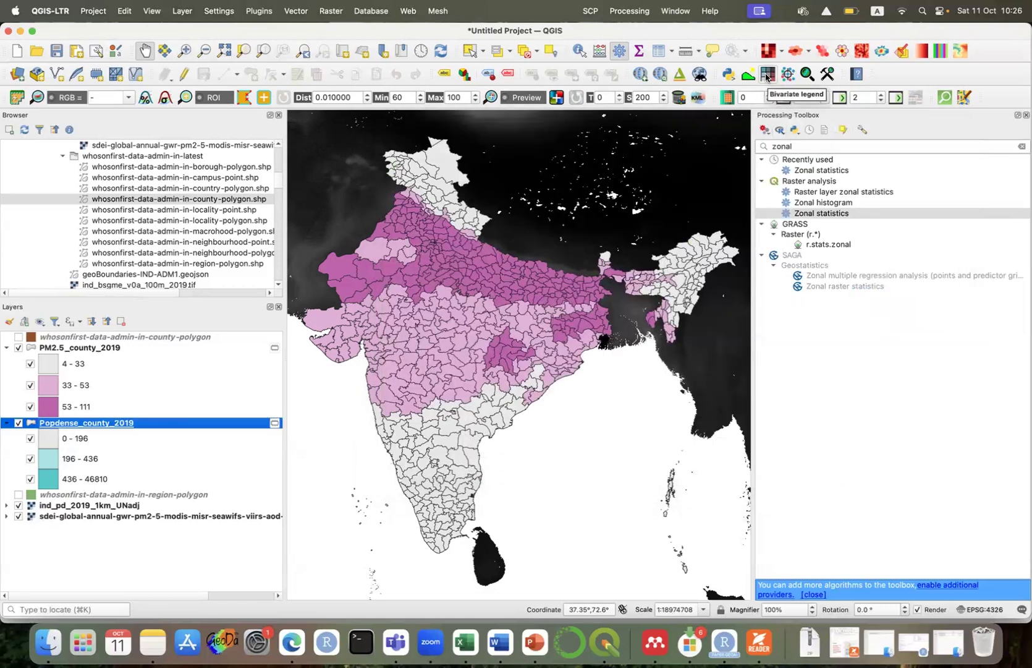
Open the Bivariate legend plugin docked together with the Processing Toolbox, and select the PM2.5_county_2019 layer.
{"action": "left_click", "coordinate": [766, 75]}
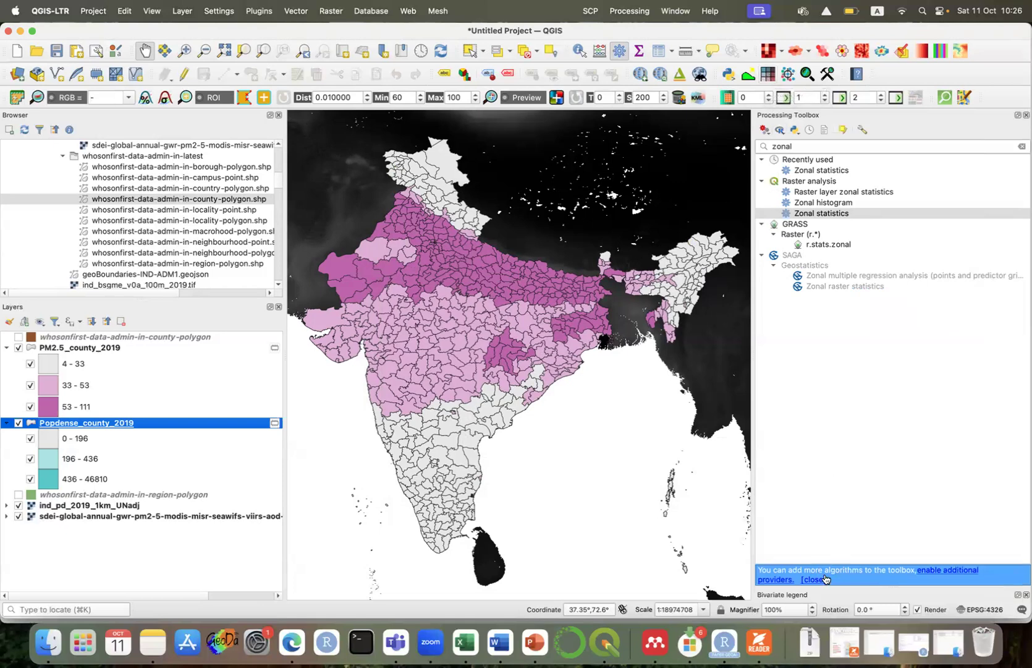
{"action": "left_click_drag", "start_coordinate": [790, 596], "coordinate": [849, 518]}
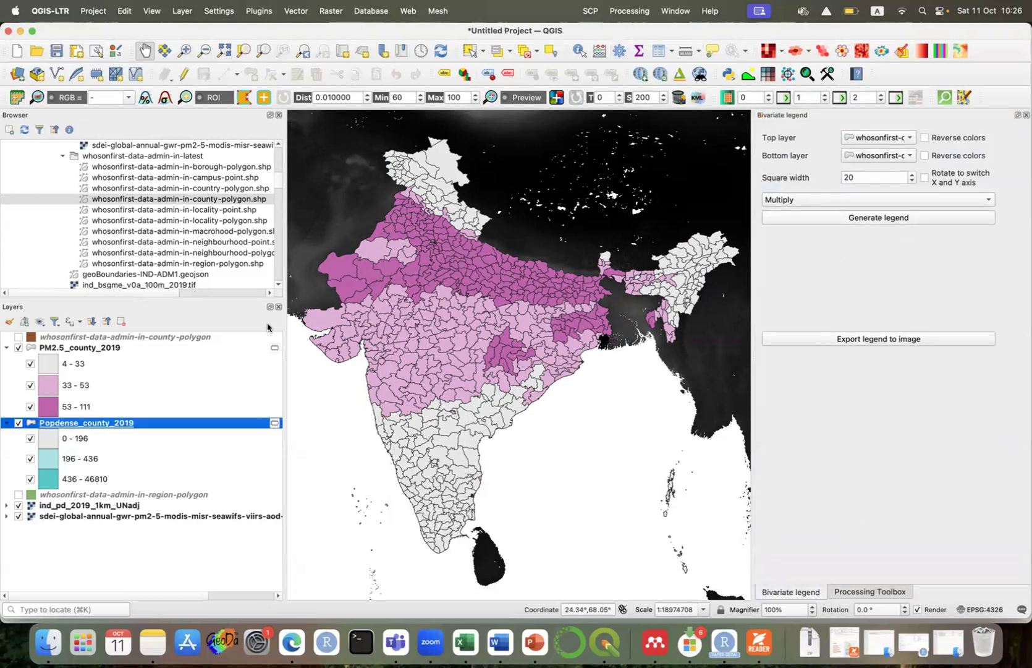
{"action": "left_click", "coordinate": [103, 349]}
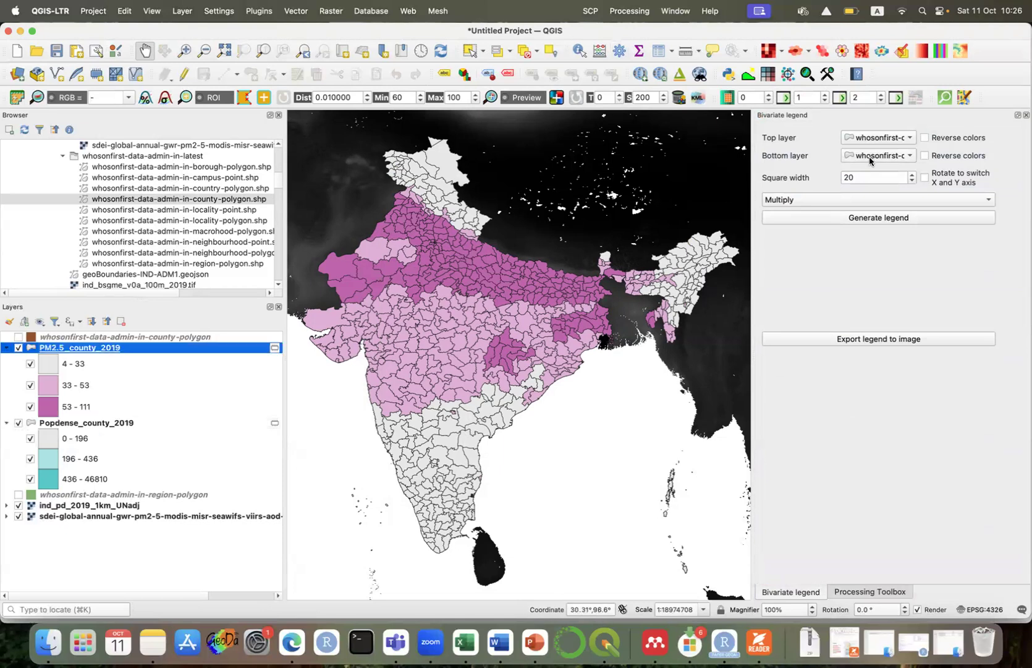
Use PM2.5_county_2019 with reversed colors as the bivariate legend's top layer and Popdense_county_2019 as its bottom layer.
{"action": "left_click", "coordinate": [903, 141]}
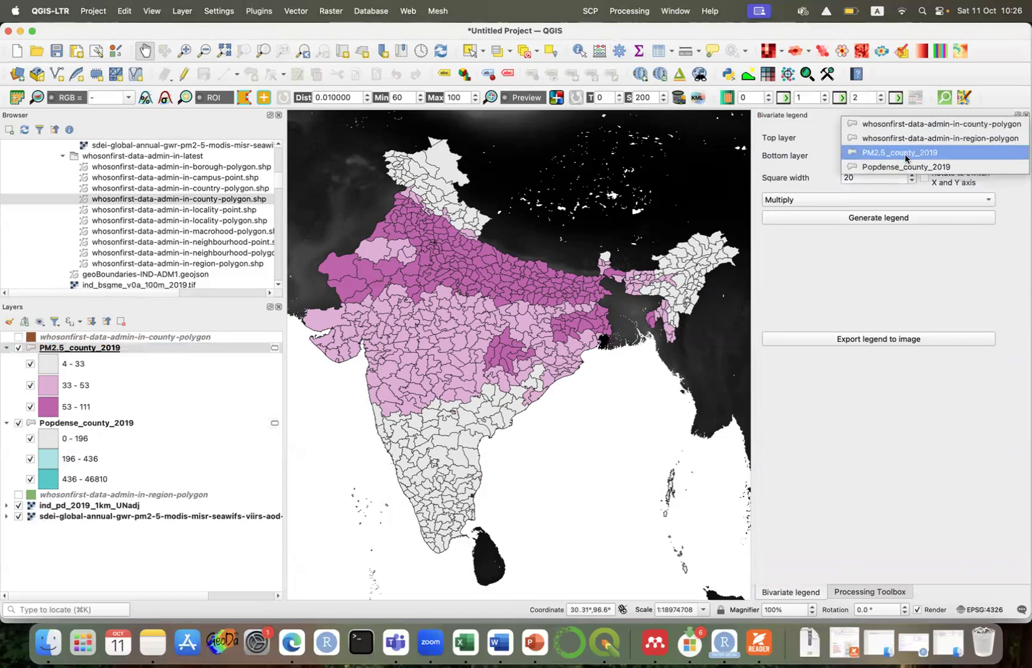
{"action": "left_click", "coordinate": [905, 156]}
{"action": "left_click", "coordinate": [926, 138]}
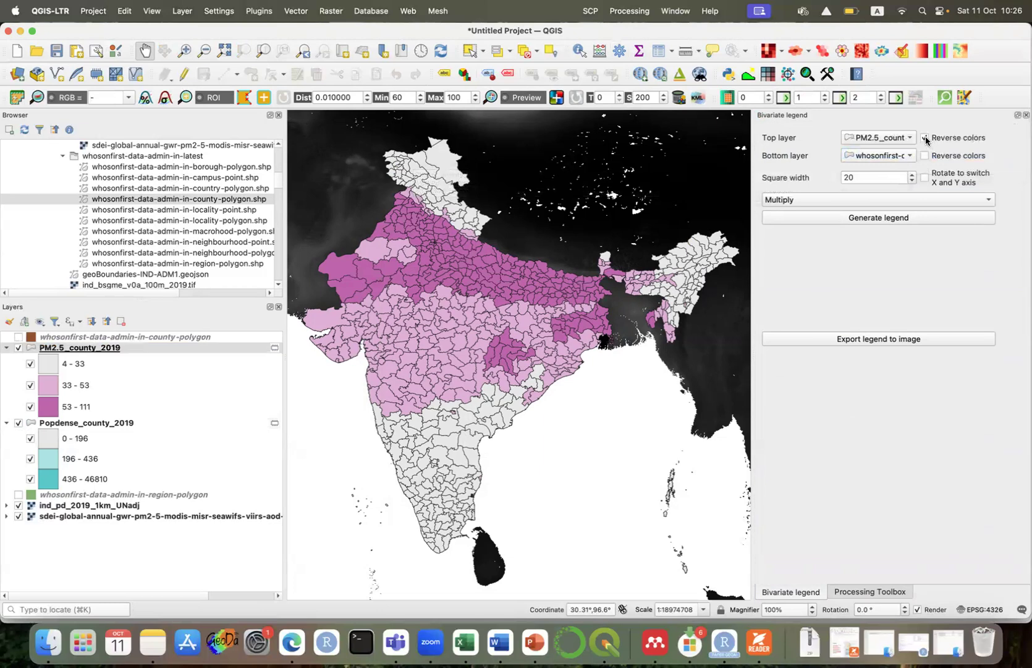
{"action": "left_click", "coordinate": [892, 156]}
{"action": "left_click", "coordinate": [890, 184]}
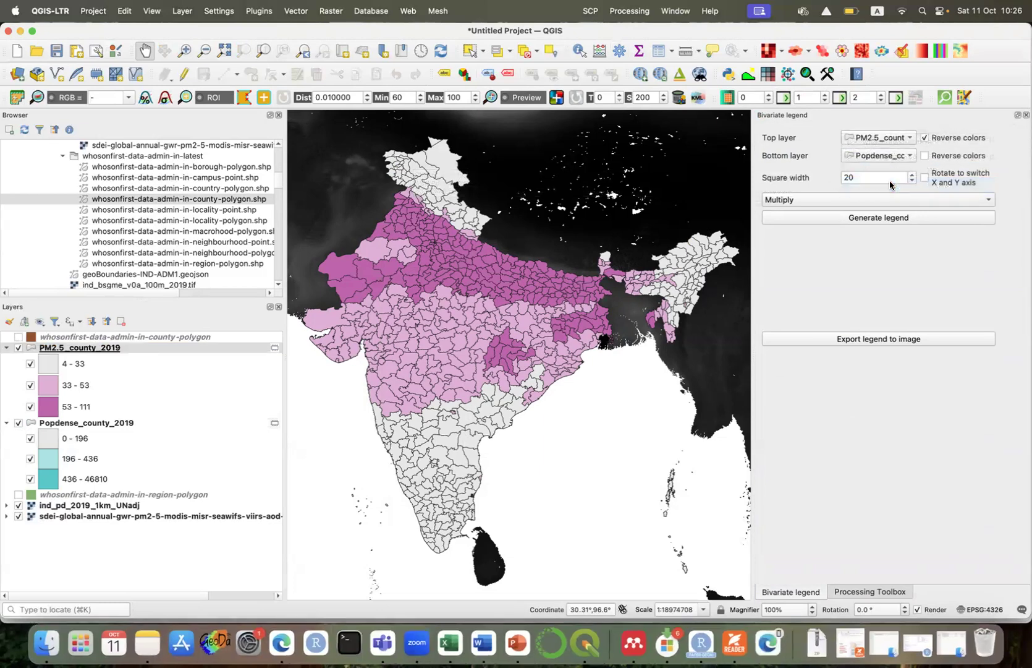
Generate the bivariate legend with a square width of 48 and the Multiply blending mode.
{"action": "left_click_drag", "start_coordinate": [897, 178], "coordinate": [829, 178]}
{"action": "type", "text": "48"}
{"action": "left_click", "coordinate": [836, 200]}
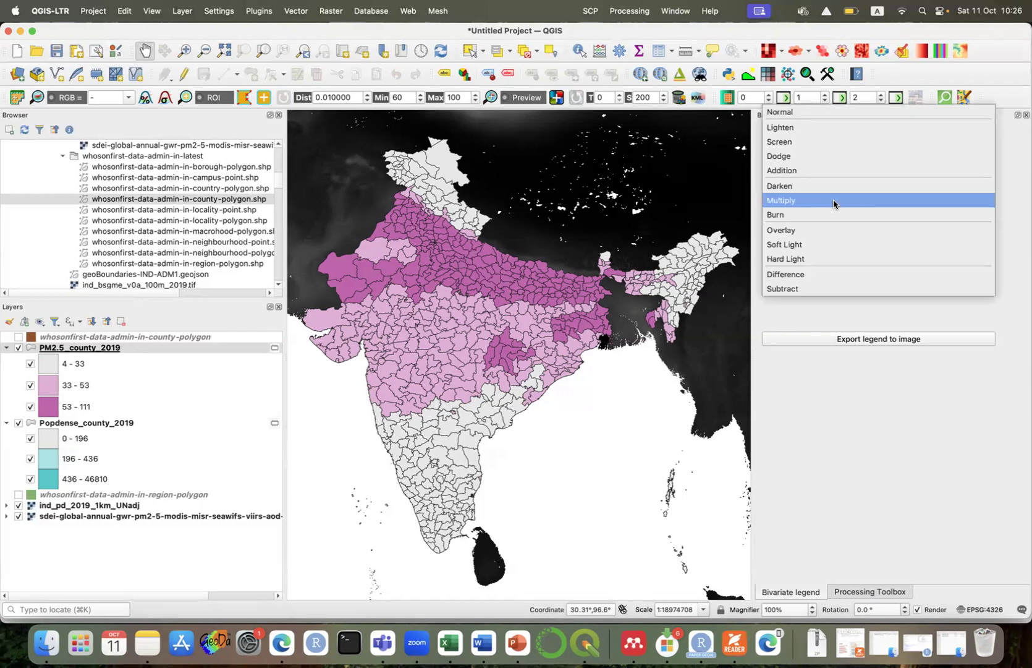
{"action": "left_click", "coordinate": [834, 201]}
{"action": "left_click", "coordinate": [853, 216]}
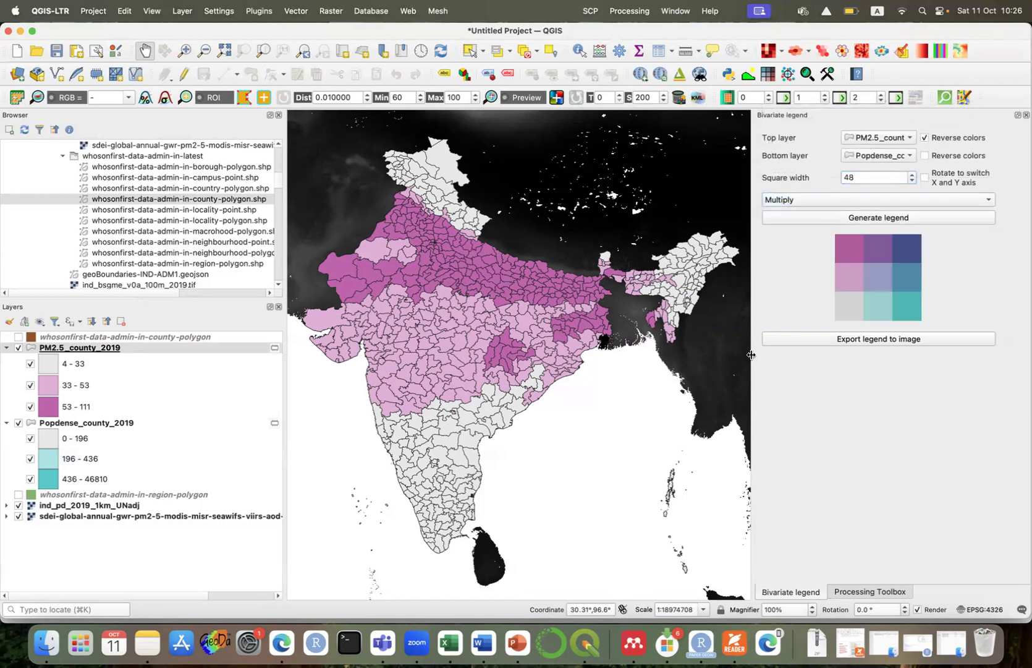
{"action": "left_click", "coordinate": [850, 340]}
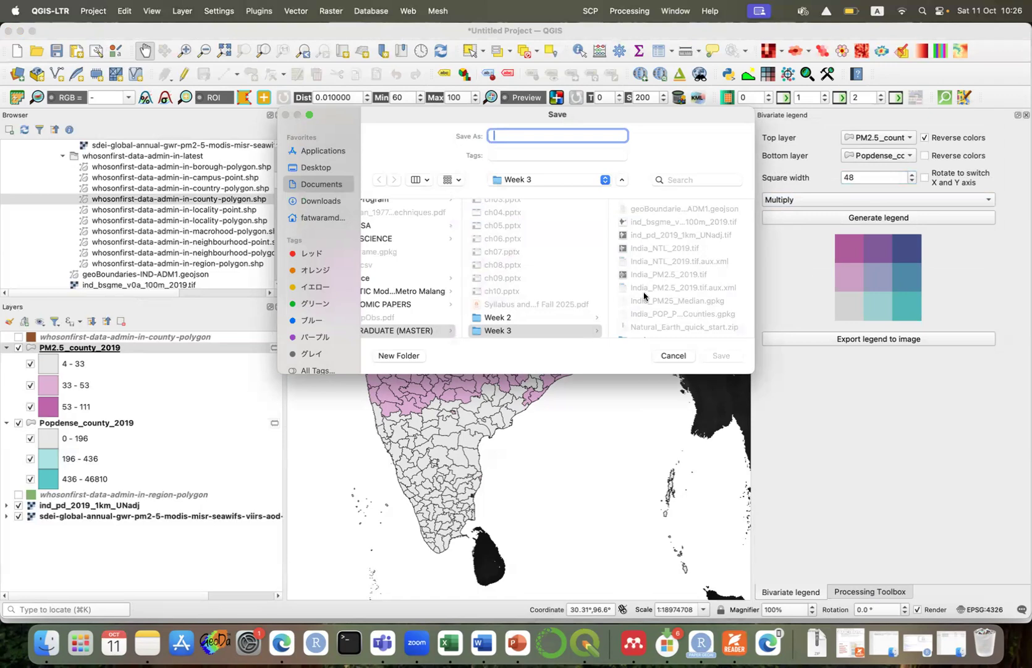
{"action": "left_click", "coordinate": [674, 357]}
{"action": "left_click", "coordinate": [675, 357]}
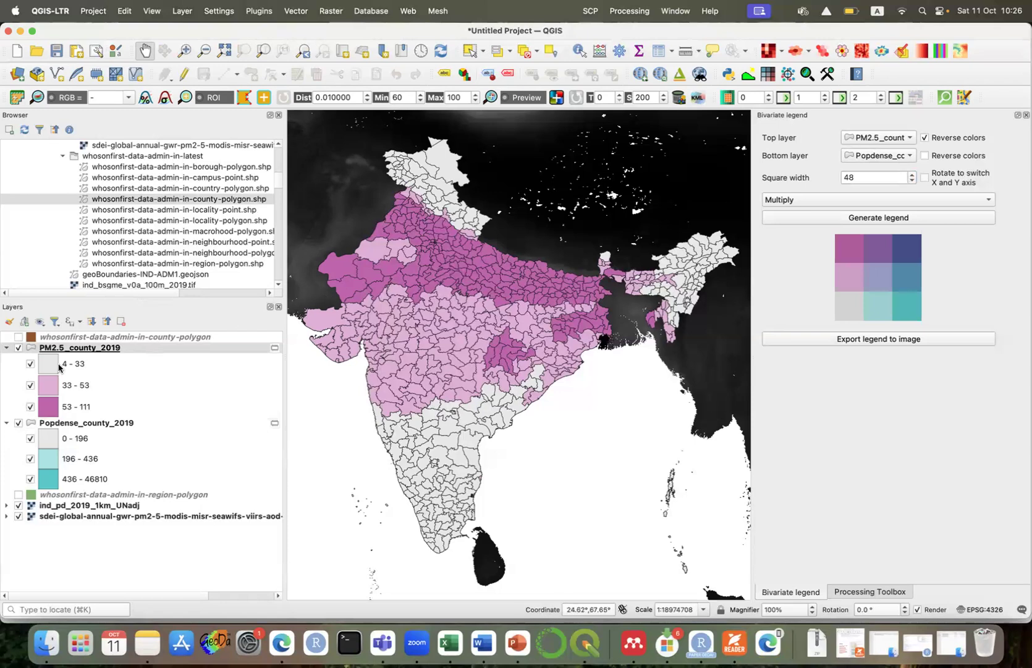
Set the layer blending mode of PM2.5_county_2019 to Multiply in its layer rendering properties.
{"action": "left_click", "coordinate": [117, 348]}
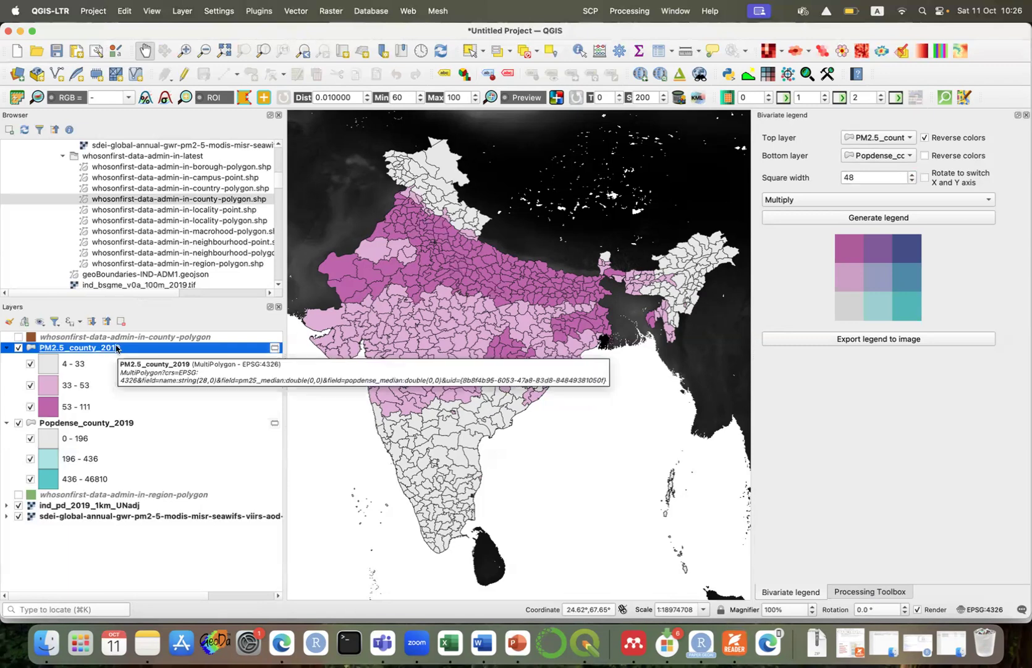
{"action": "double_click", "coordinate": [116, 347]}
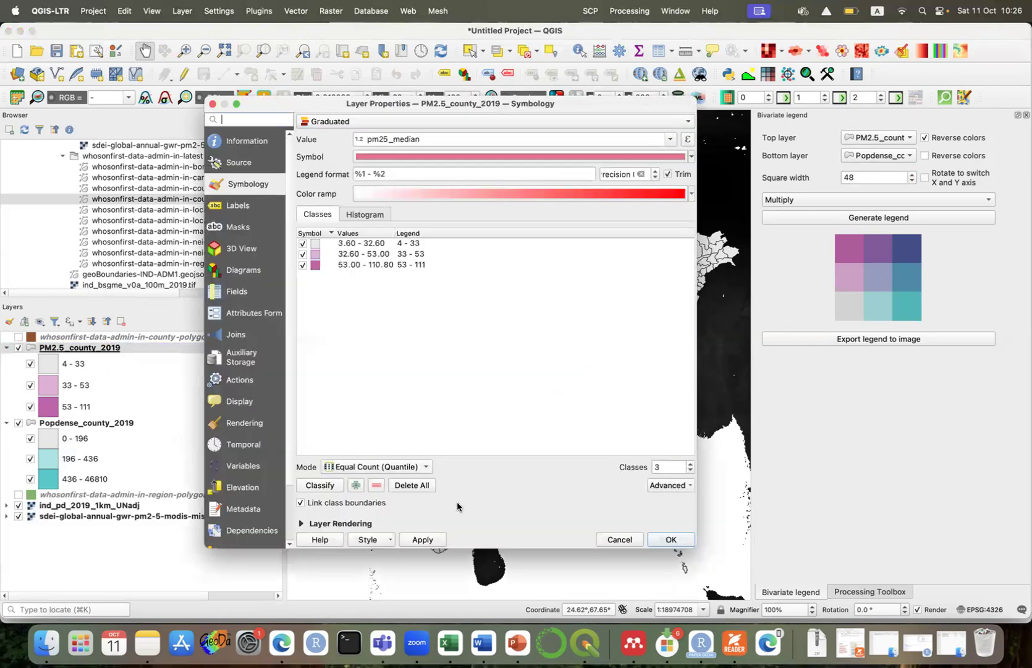
{"action": "left_click", "coordinate": [301, 525]}
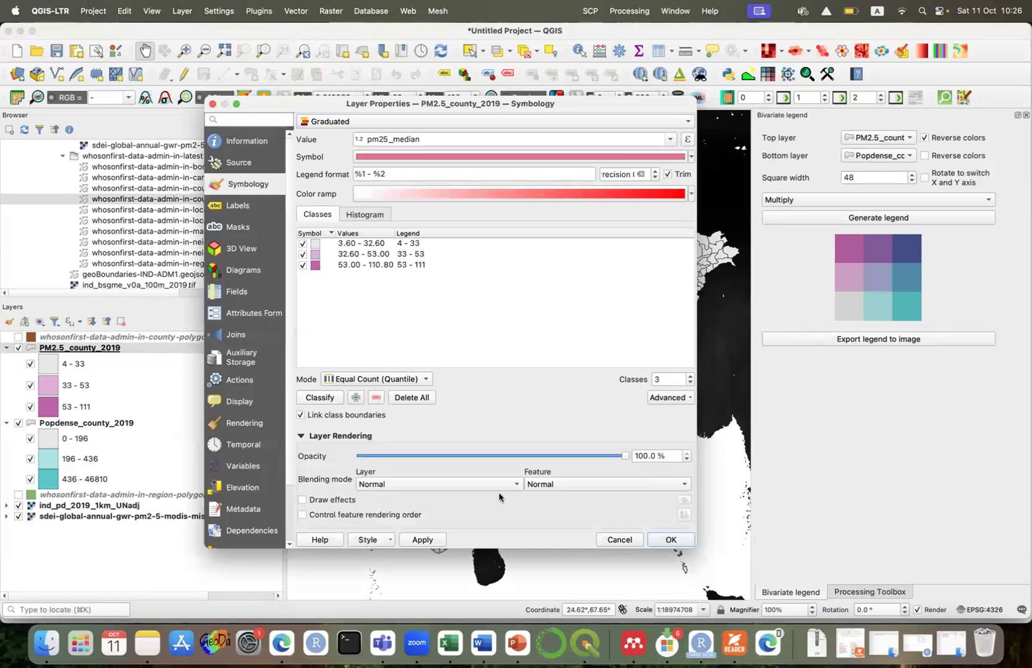
{"action": "left_click", "coordinate": [466, 488]}
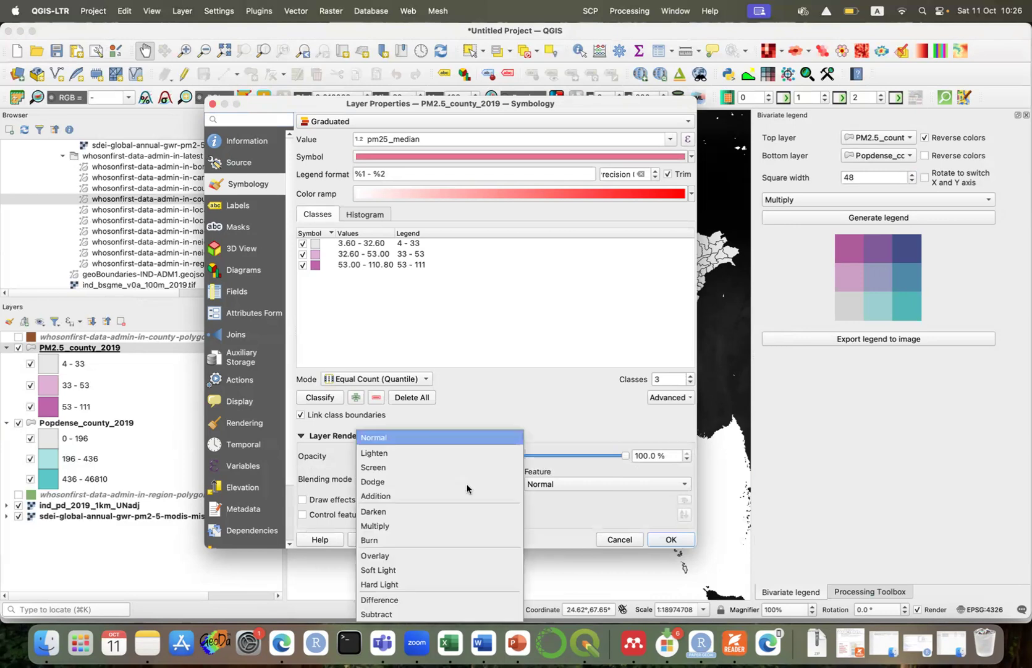
{"action": "left_click", "coordinate": [415, 526]}
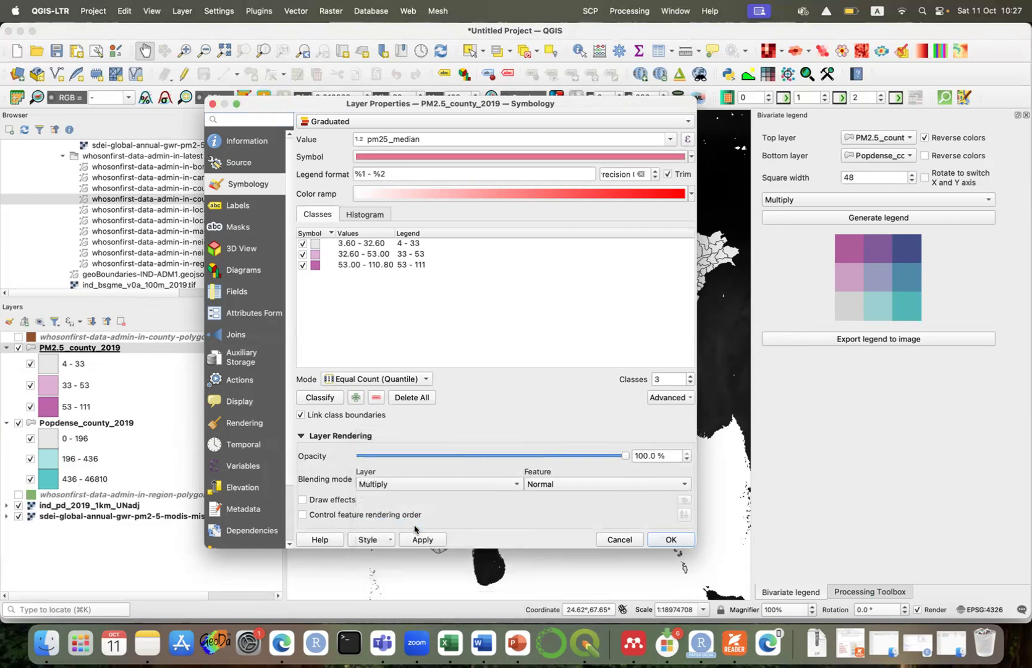
{"action": "left_click", "coordinate": [668, 539]}
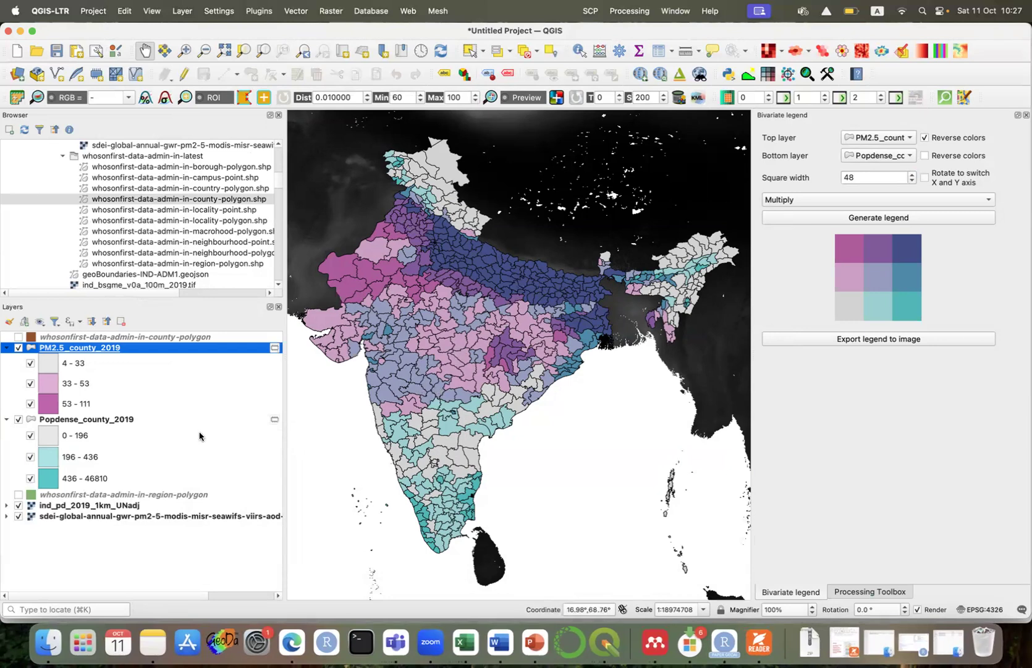
Create a print layout through the Layout Manager, leaving its title empty.
{"action": "left_click", "coordinate": [94, 11]}
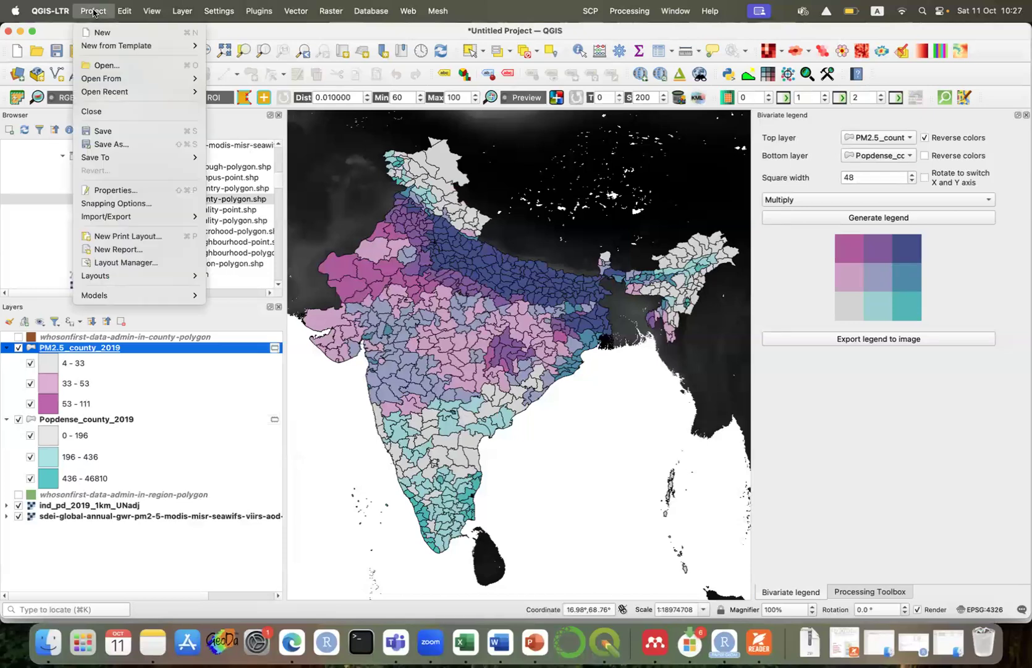
{"action": "left_click", "coordinate": [144, 264]}
{"action": "left_click", "coordinate": [603, 349]}
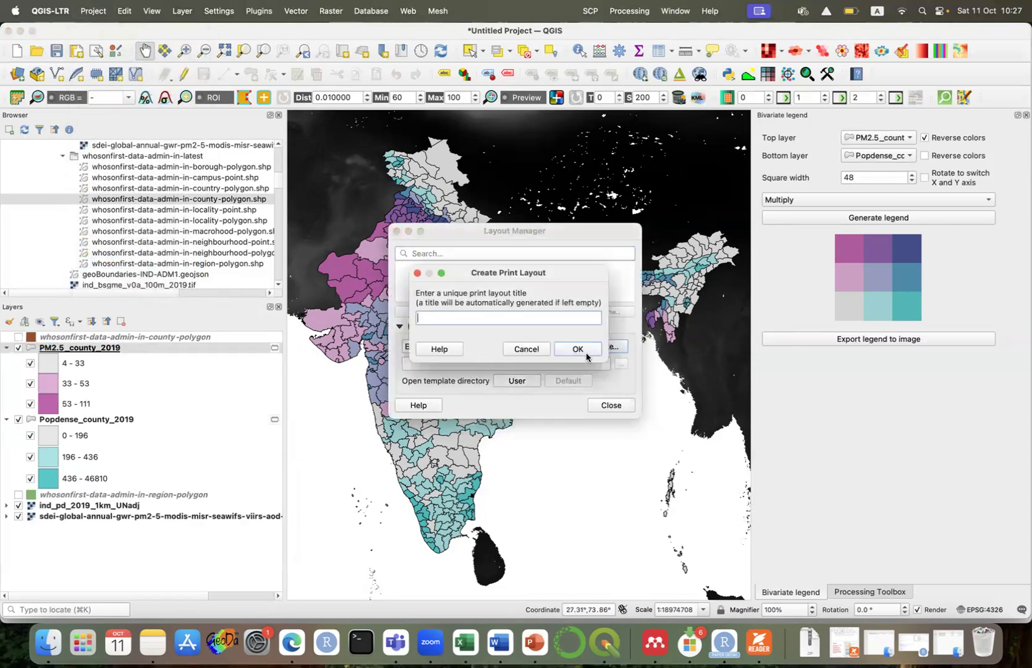
{"action": "left_click", "coordinate": [586, 353]}
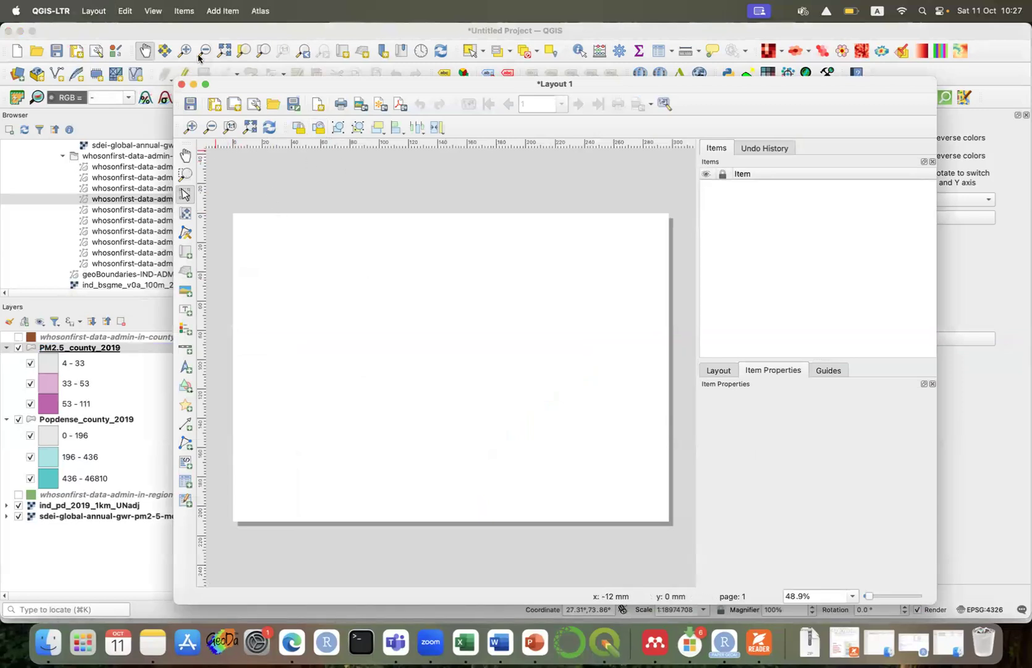
Add a map to the layout, enlarge it to nearly fill the page, and match its extent to the main canvas.
{"action": "left_click", "coordinate": [222, 8]}
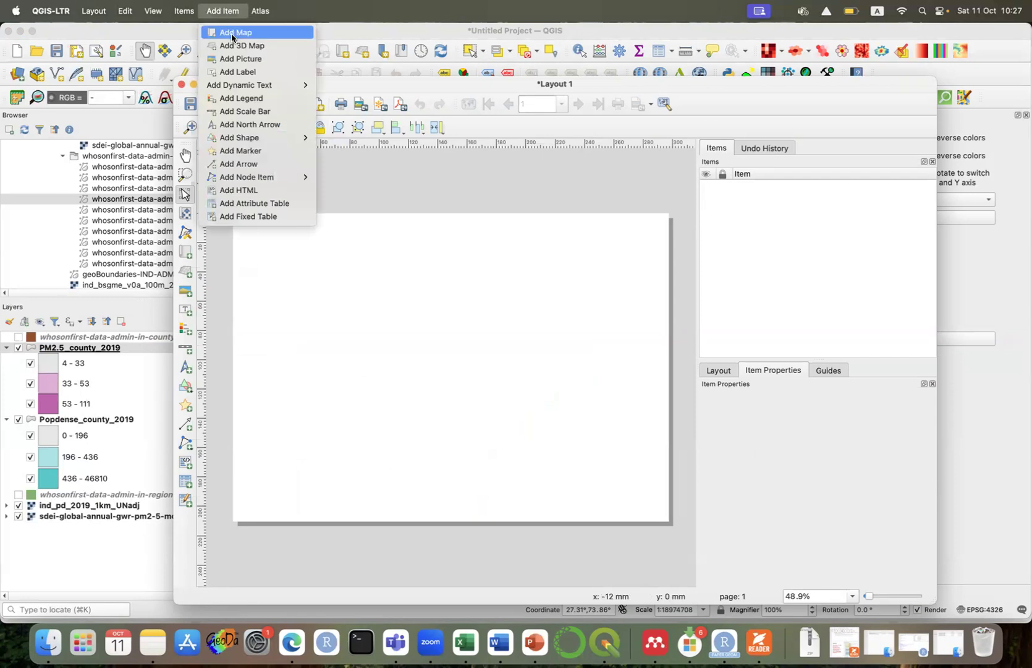
{"action": "left_click", "coordinate": [230, 30]}
{"action": "left_click", "coordinate": [243, 224]}
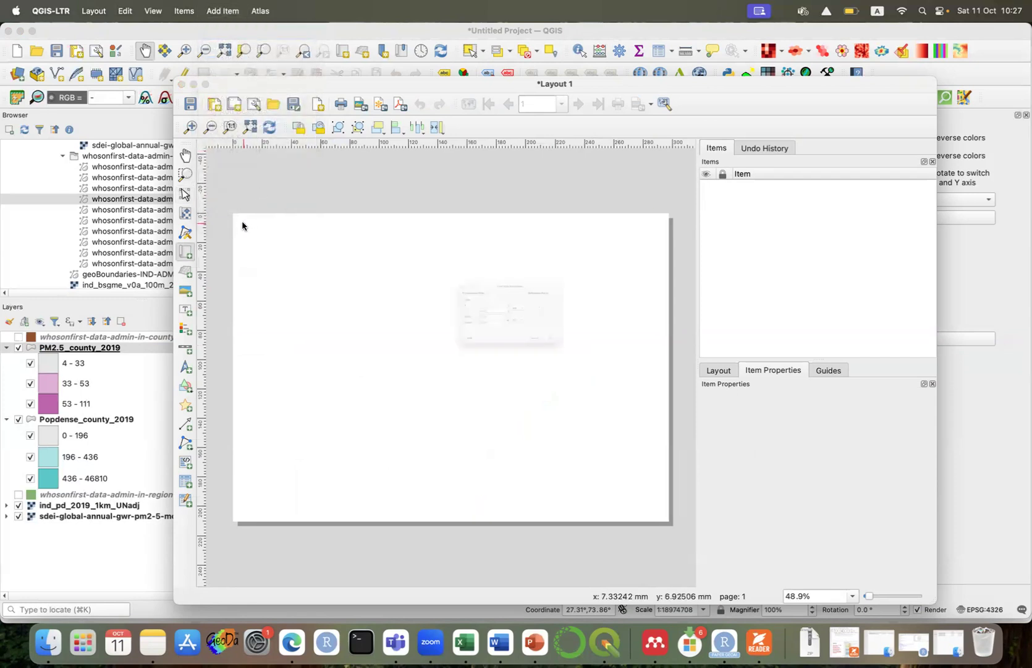
{"action": "left_click", "coordinate": [634, 391]}
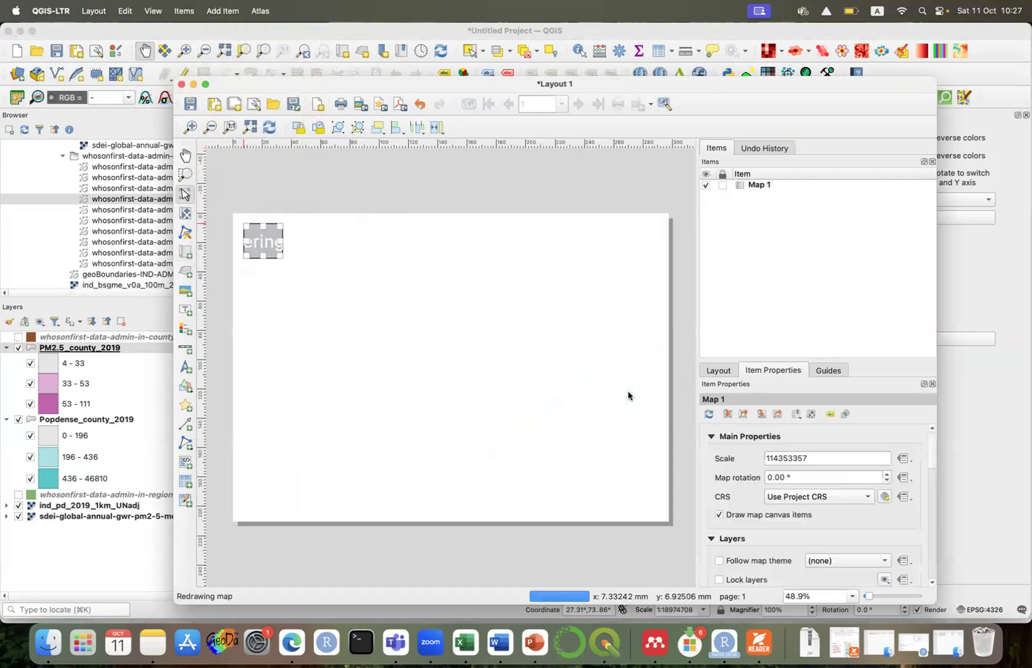
{"action": "left_click_drag", "start_coordinate": [283, 259], "coordinate": [648, 504]}
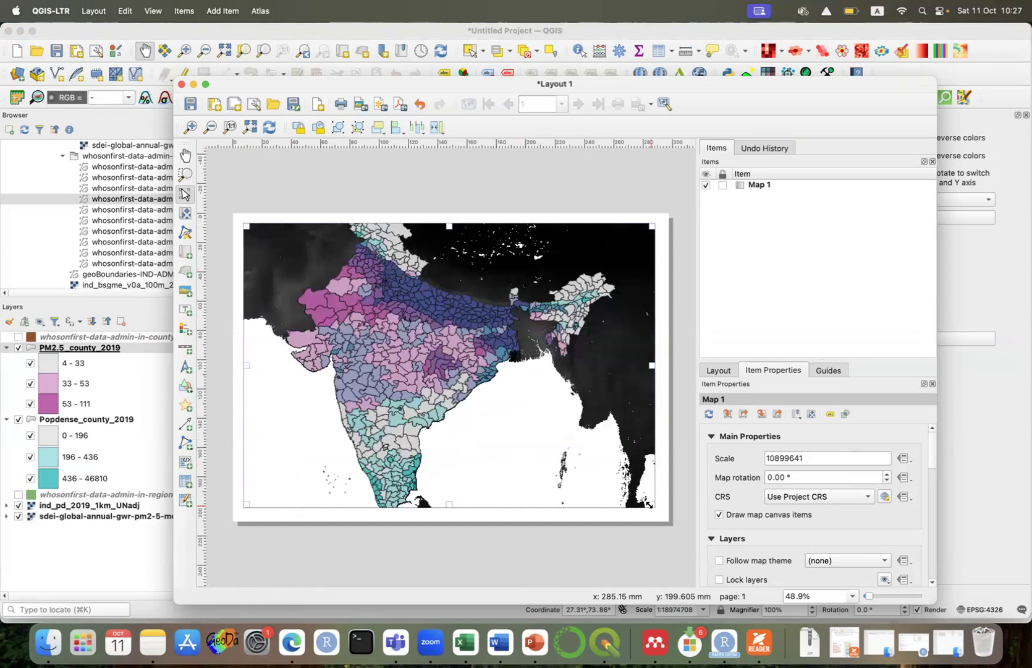
{"action": "left_click", "coordinate": [727, 416]}
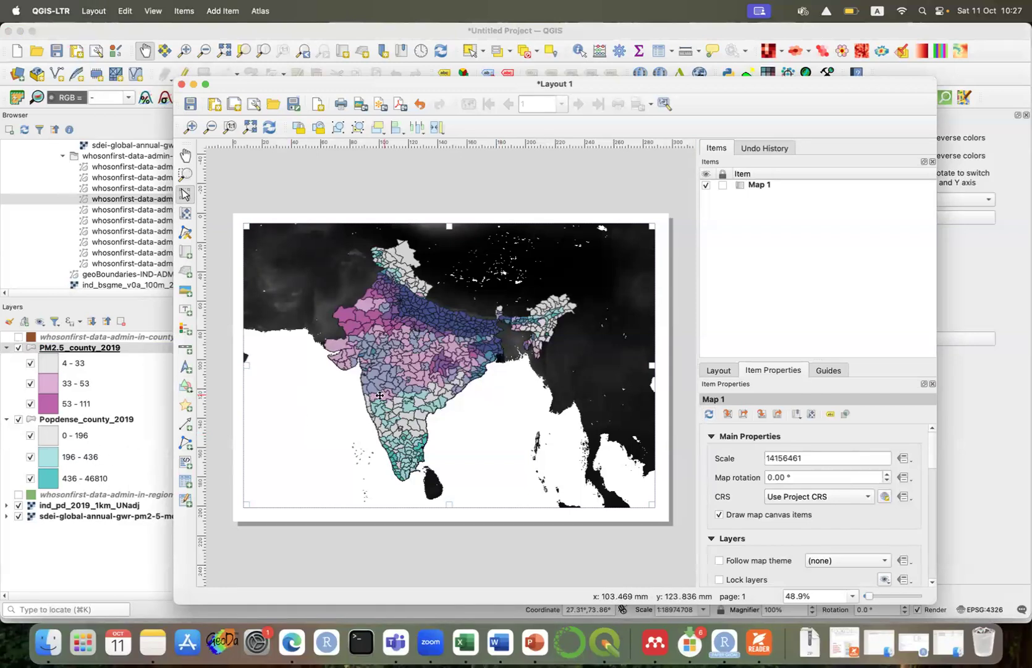
Back in the main project, hide the sdei-global-annual PM2.5 raster and the ind_pd_2019_1km_UNadj raster.
{"action": "left_click", "coordinate": [85, 535]}
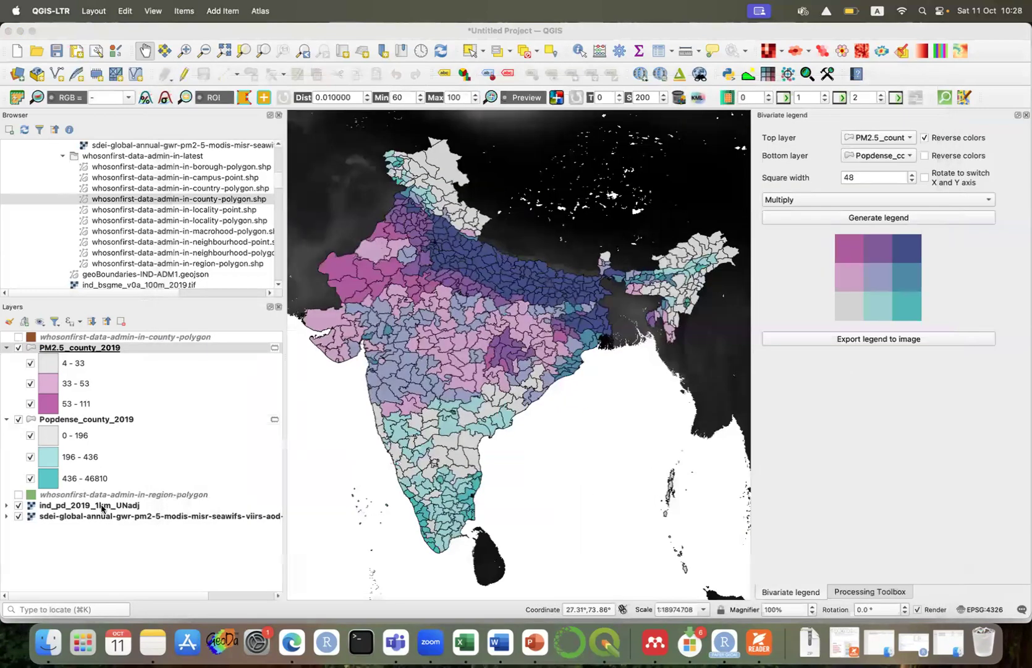
{"action": "left_click", "coordinate": [18, 516]}
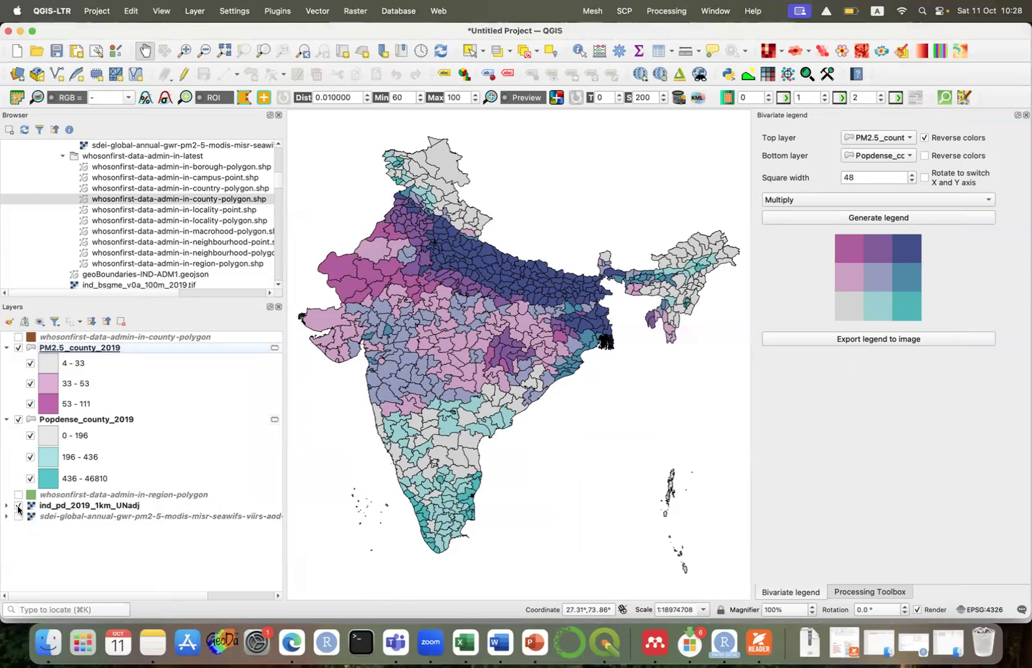
{"action": "left_click", "coordinate": [18, 505]}
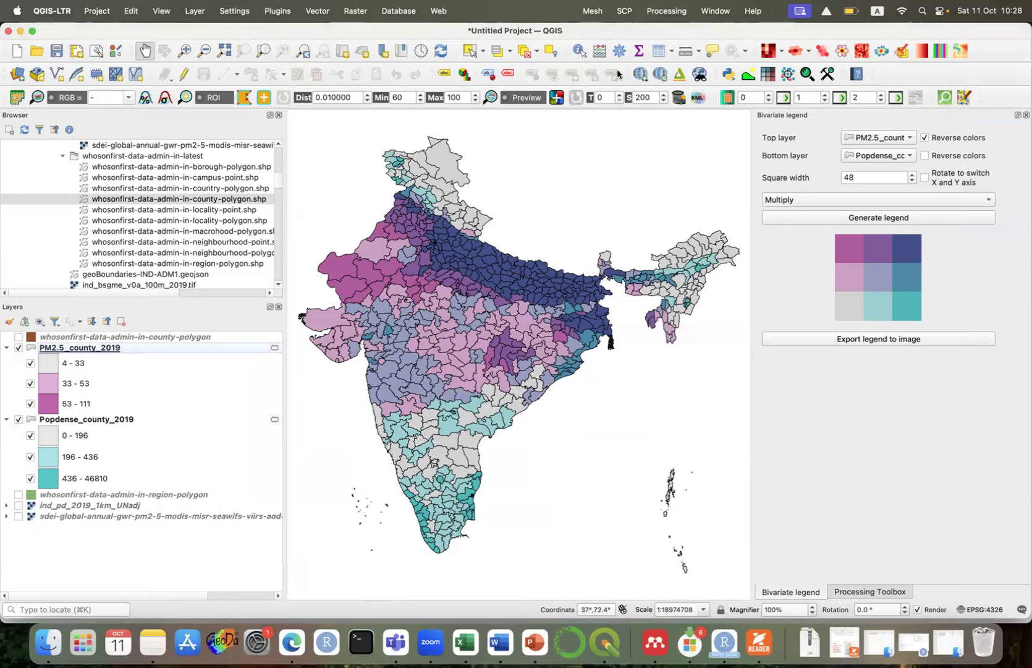
Add the ESRI Gray (dark) basemap from QuickMapServices to the project.
{"action": "left_click", "coordinate": [639, 75]}
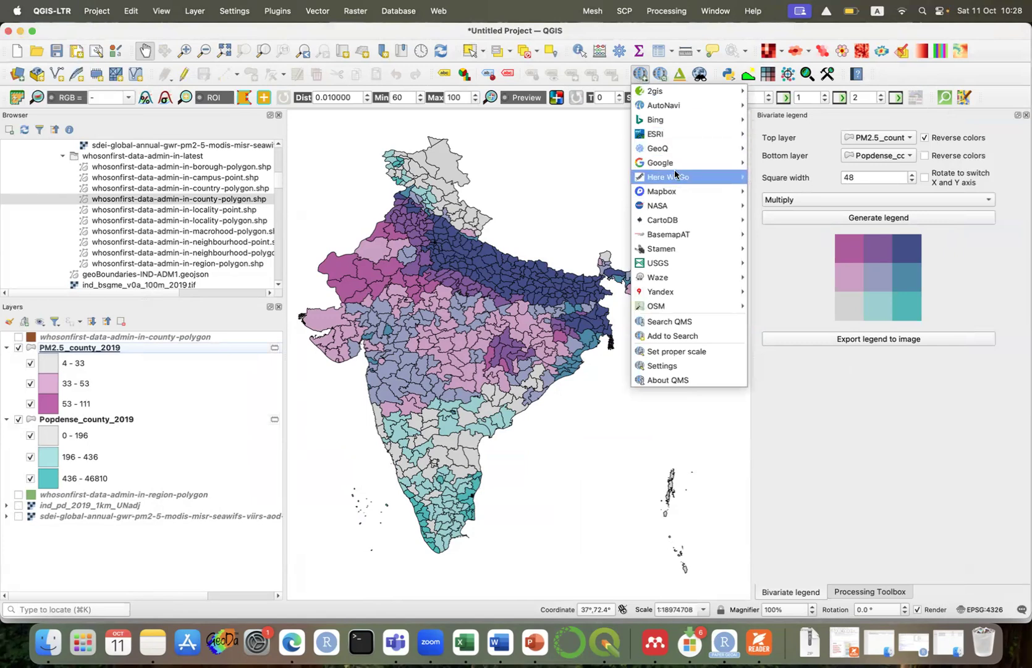
{"action": "mouse_move", "coordinate": [687, 133]}
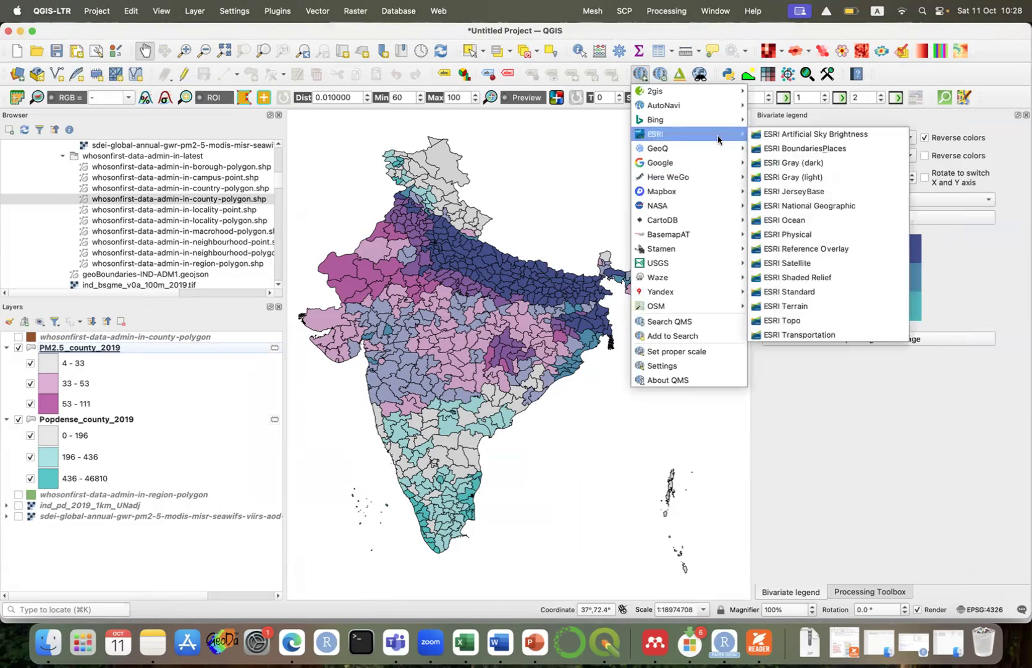
{"action": "left_click", "coordinate": [811, 167]}
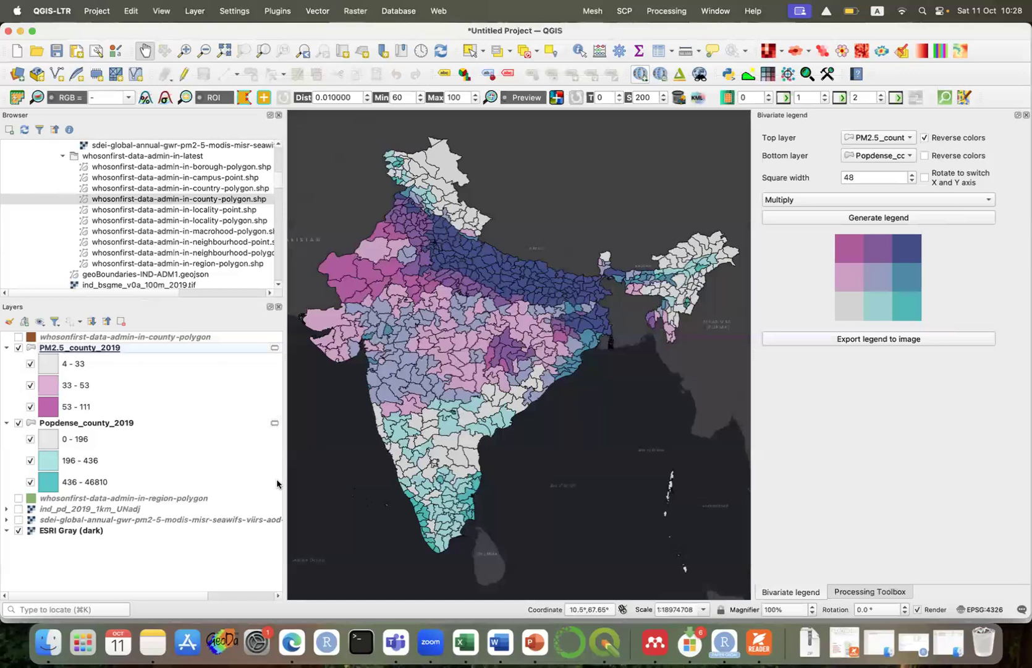
Return to the print layout and add a picture frame over the sea southwest of India.
{"action": "key", "text": "ctrl+Up"}
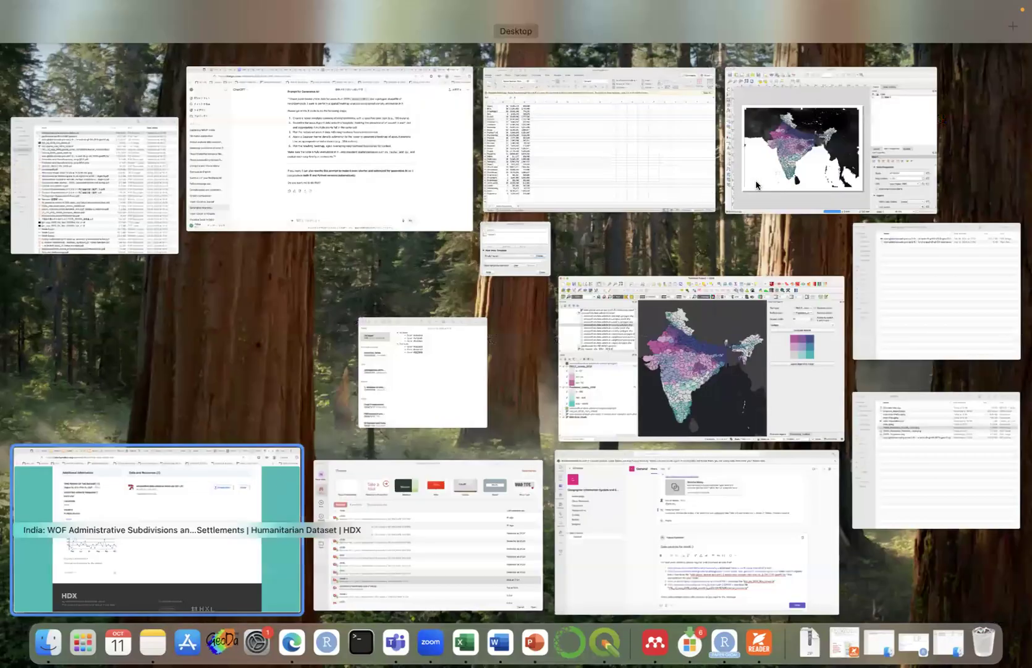
{"action": "left_click", "coordinate": [757, 185]}
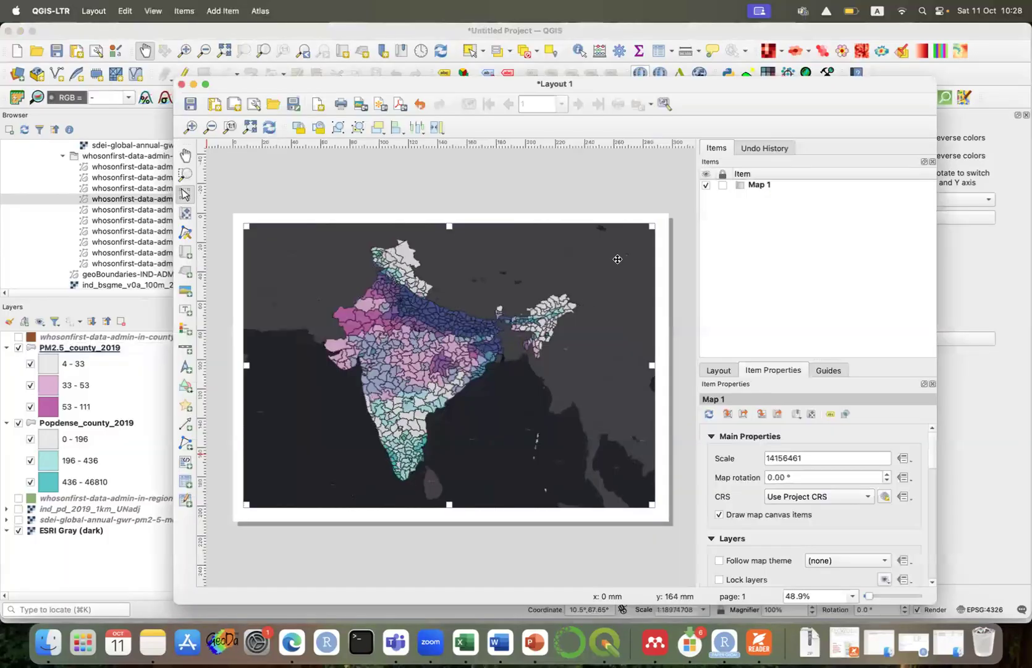
{"action": "left_click", "coordinate": [619, 205]}
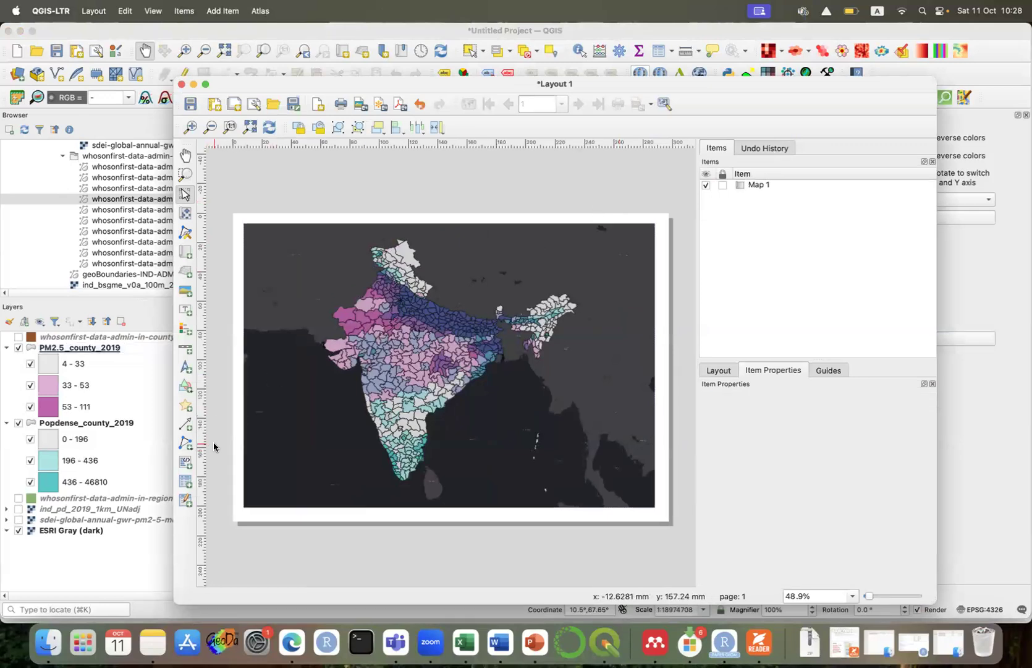
{"action": "left_click", "coordinate": [225, 11]}
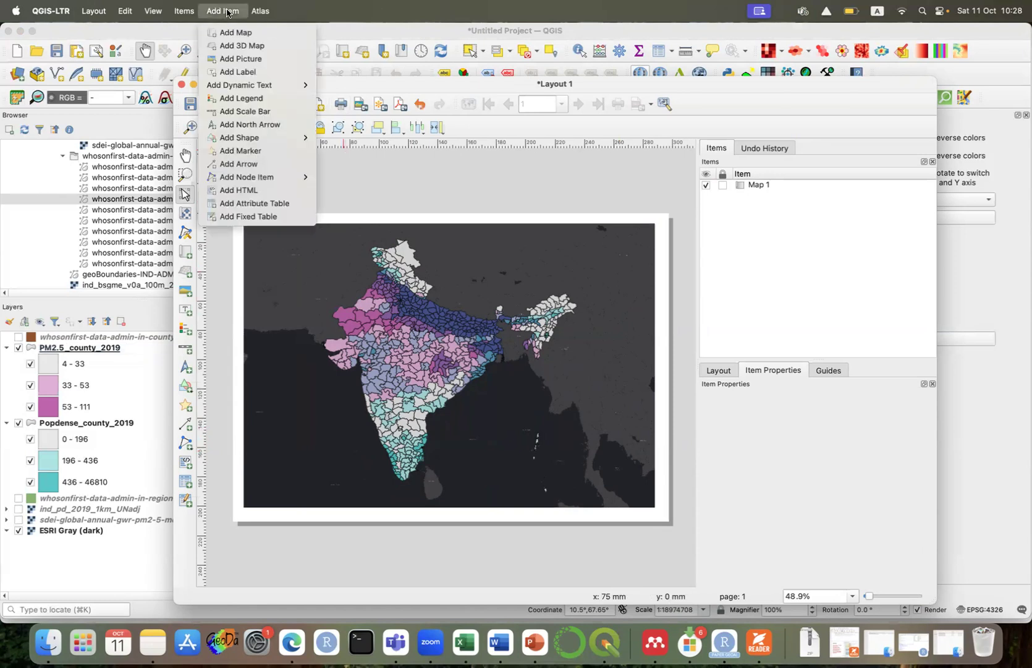
{"action": "left_click", "coordinate": [240, 59]}
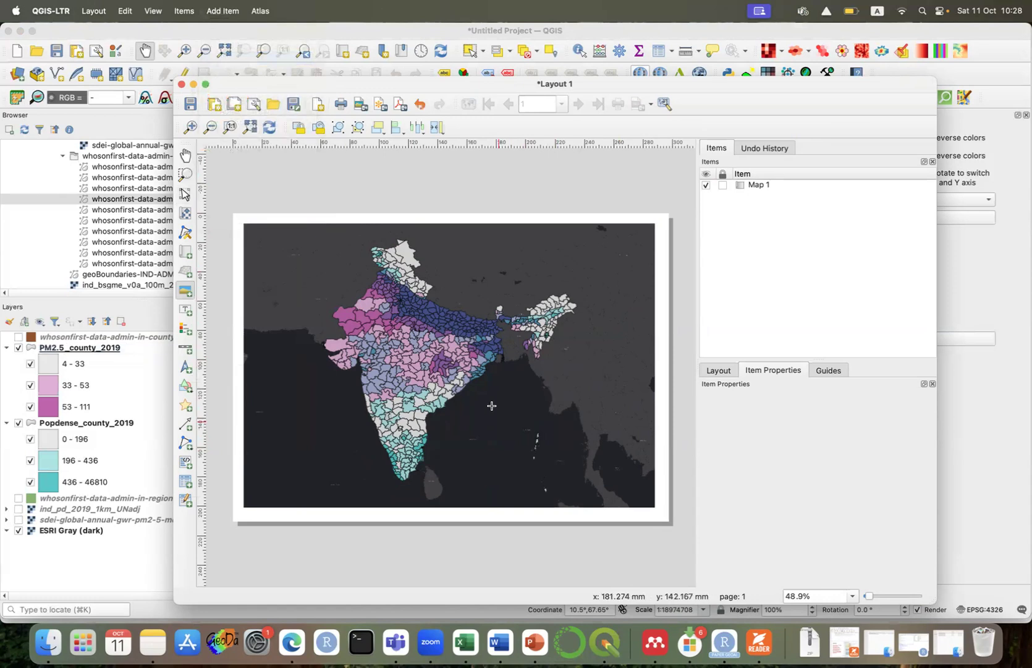
{"action": "left_click_drag", "start_coordinate": [272, 399], "coordinate": [346, 464]}
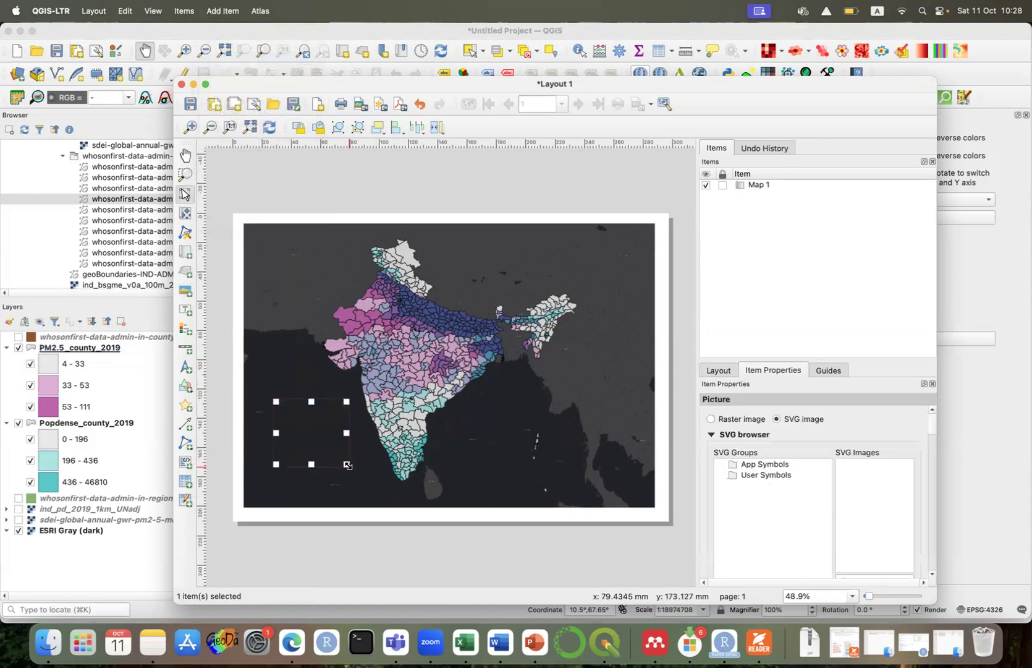
Make the picture a raster image and load bivariate_legend.jpeg from the Week 5 folder as its source.
{"action": "left_click", "coordinate": [750, 420]}
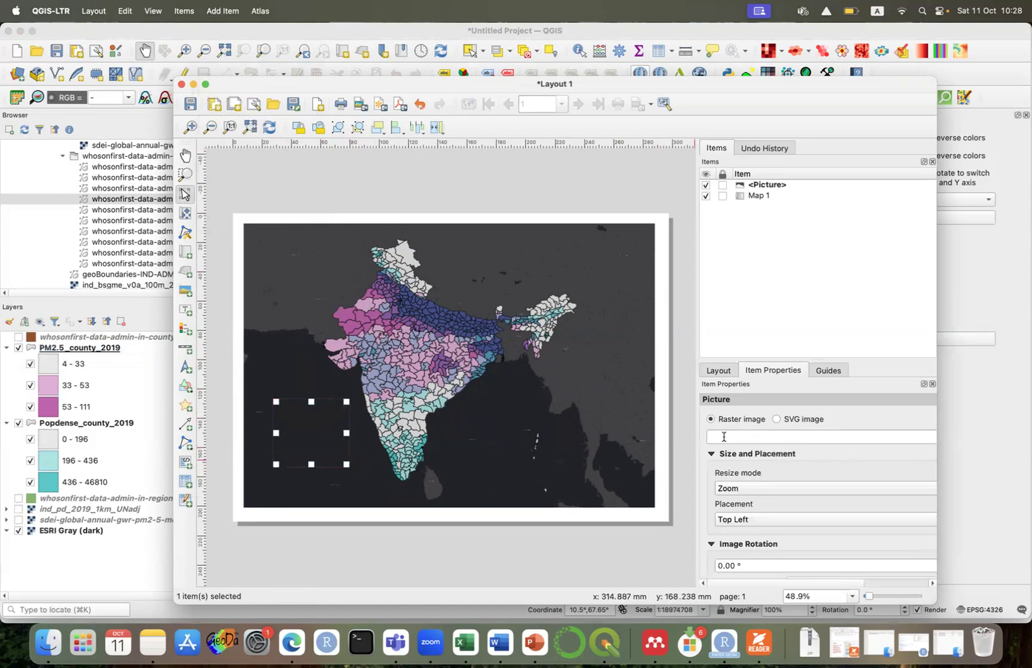
{"action": "left_click_drag", "start_coordinate": [698, 421], "coordinate": [636, 421]}
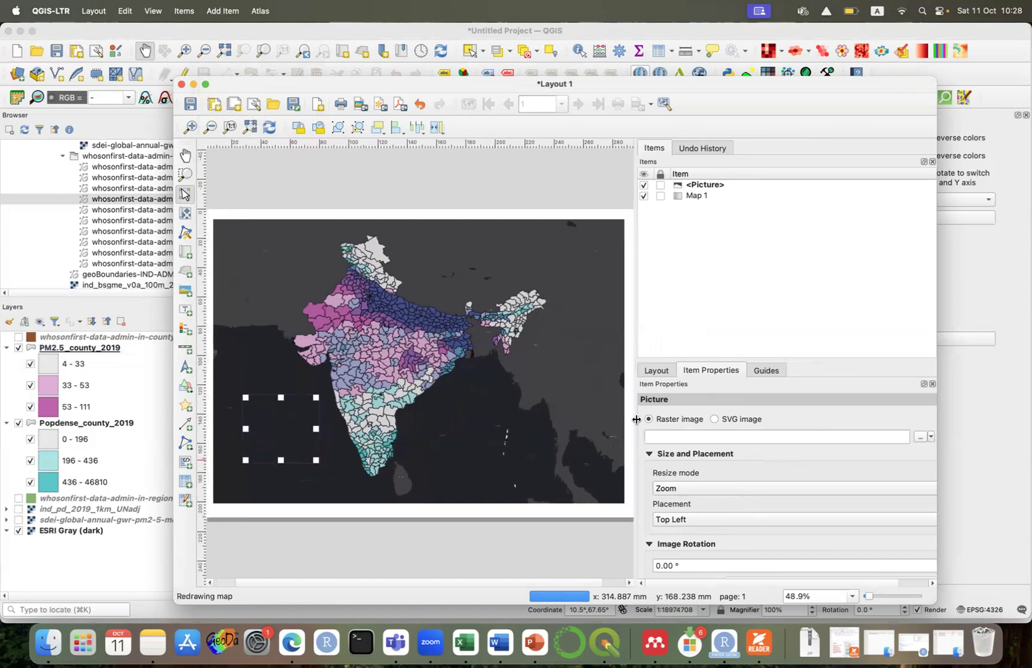
{"action": "left_click", "coordinate": [921, 437]}
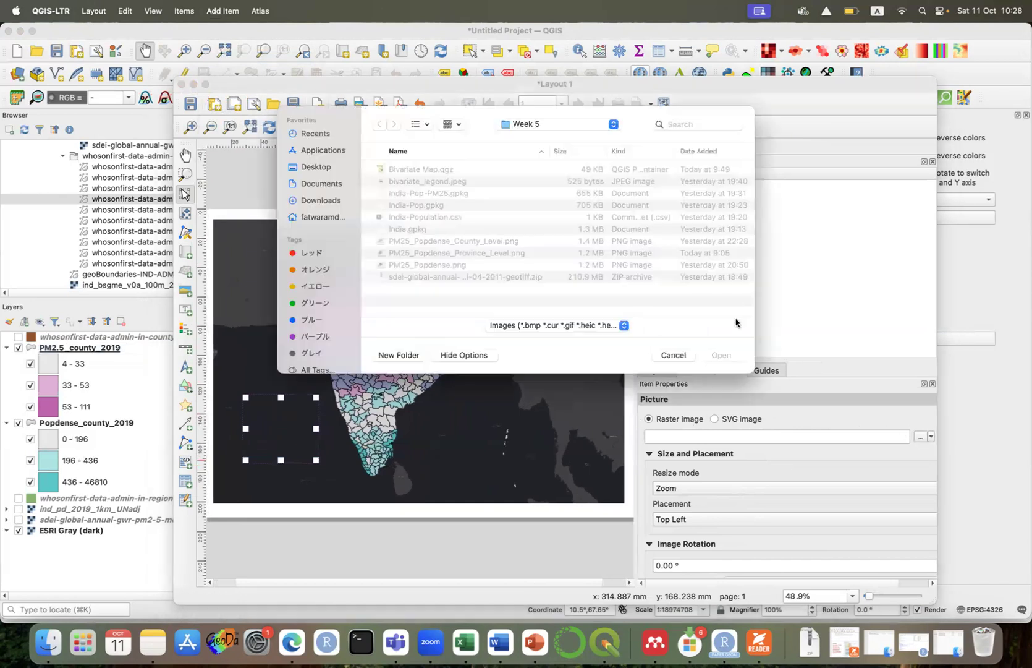
{"action": "left_click", "coordinate": [457, 182]}
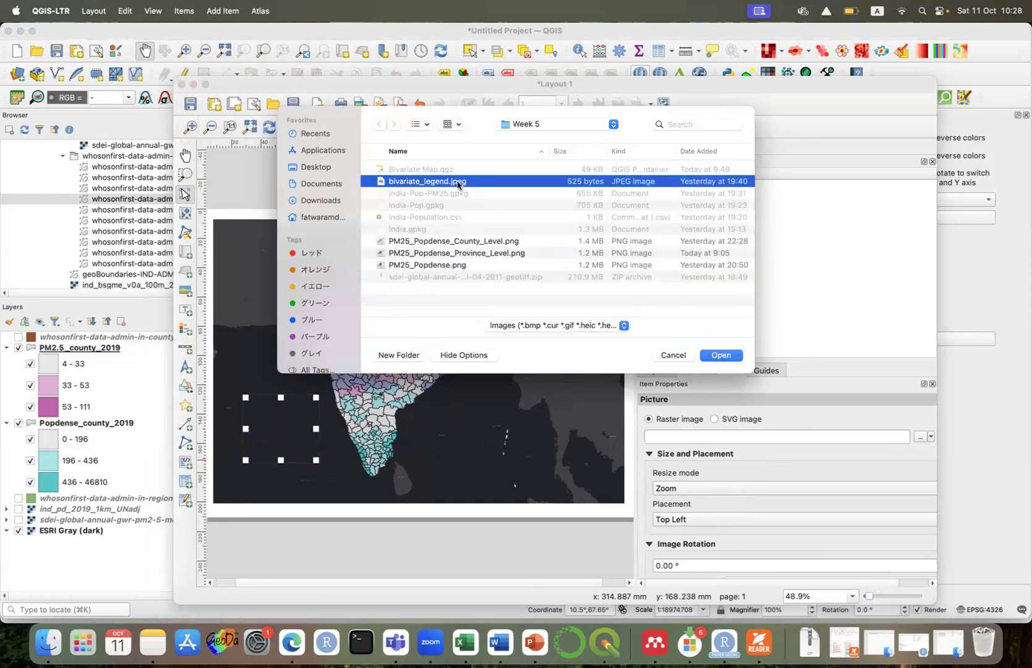
{"action": "left_click", "coordinate": [717, 356]}
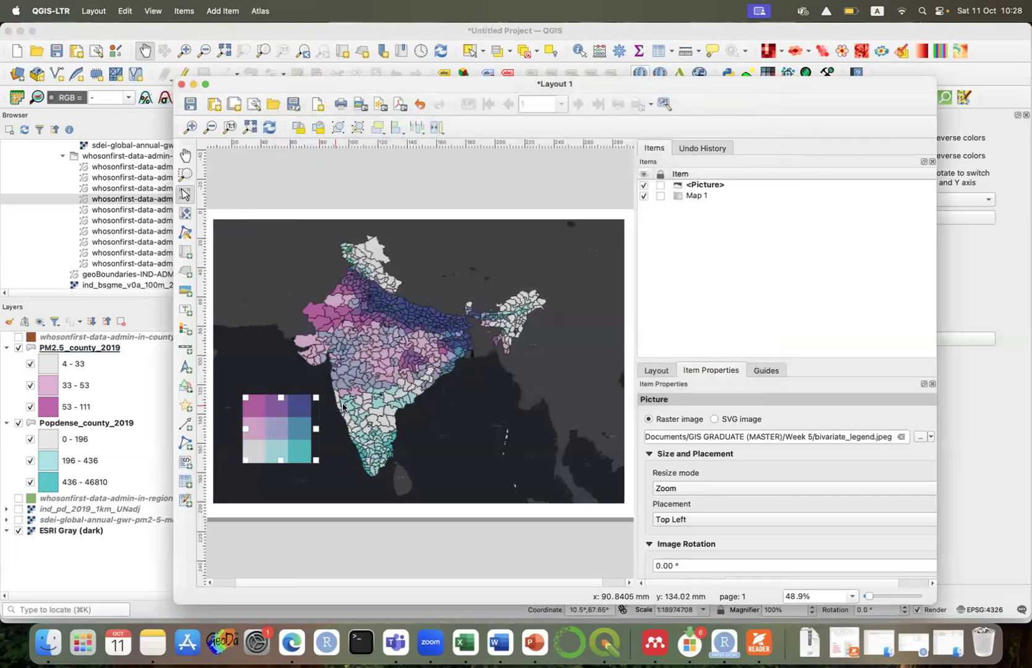
{"action": "left_click", "coordinate": [362, 179]}
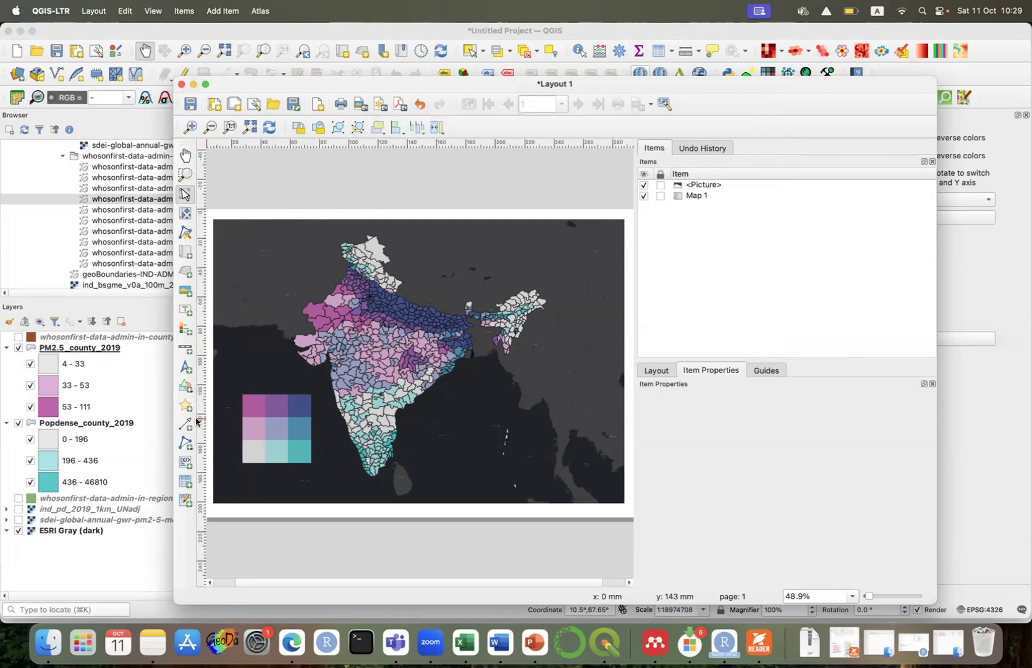
Add a text label just below the bivariate legend picture reading "Higher PM2.5".
{"action": "left_click", "coordinate": [181, 313]}
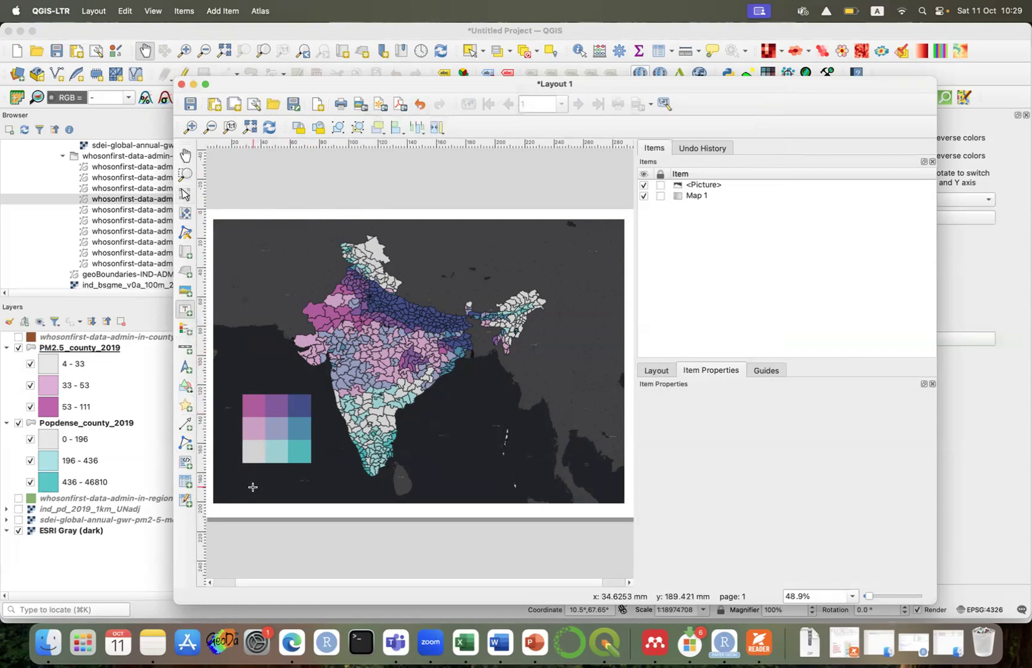
{"action": "left_click_drag", "start_coordinate": [243, 469], "coordinate": [309, 478]}
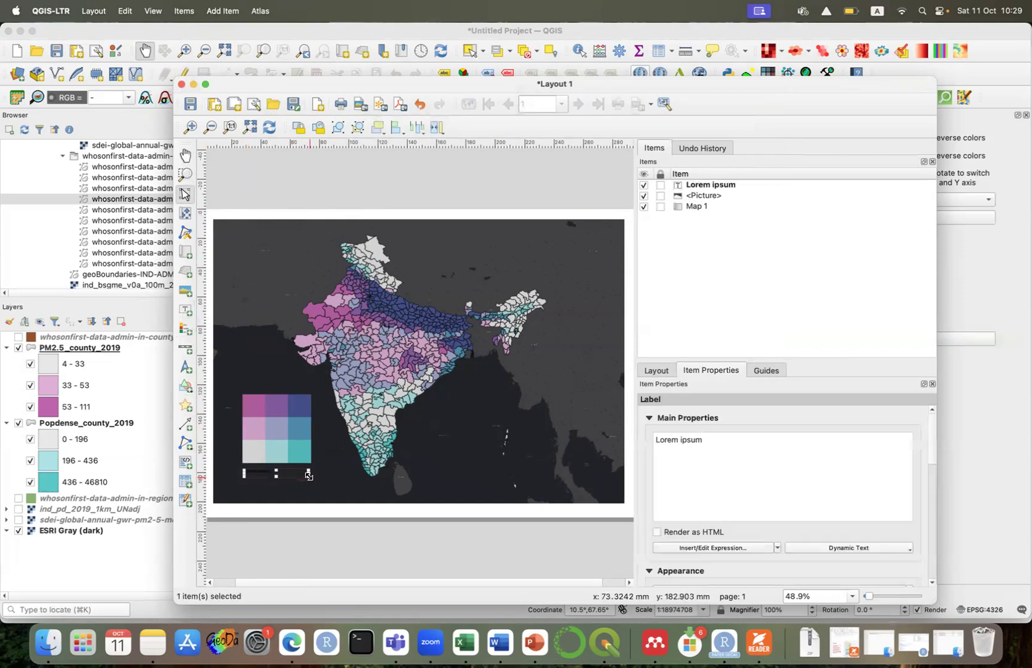
{"action": "key", "text": "super+a"}
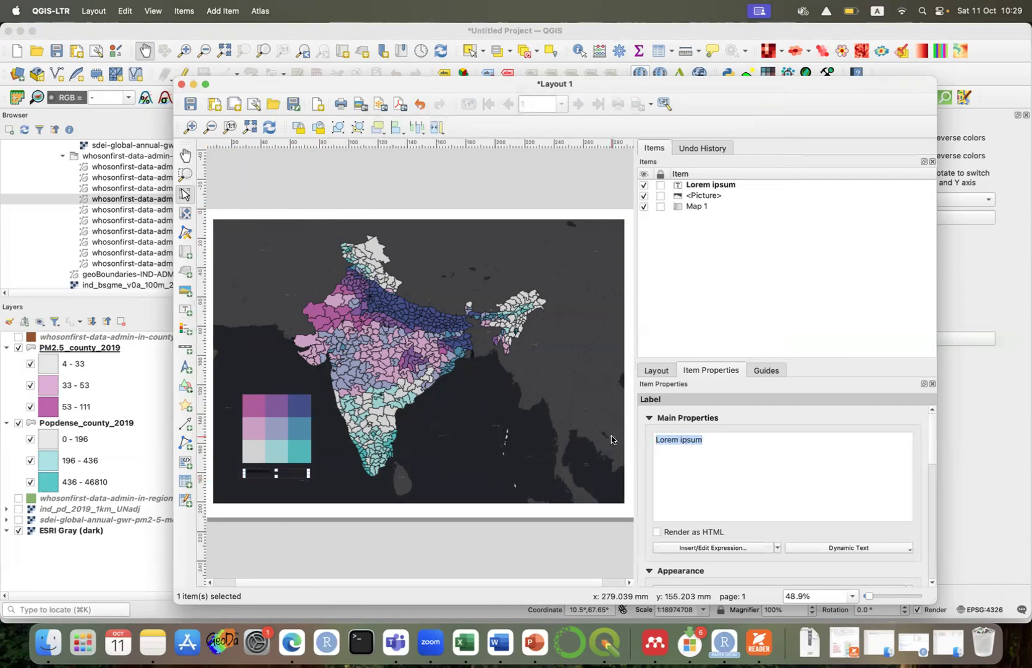
{"action": "type", "text": "Higher PM2.5"}
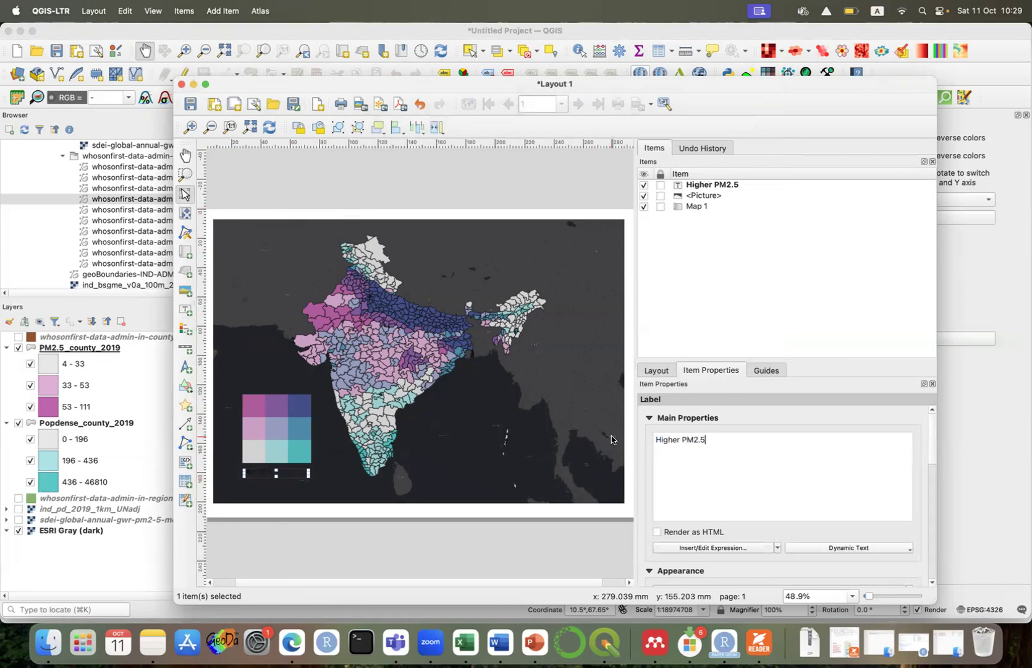
Set the "Higher PM2.5" label's font to BM Dohyeon with a size of 20 points.
{"action": "scroll", "coordinate": [729, 479], "scroll_direction": "down", "scroll_amount": 5}
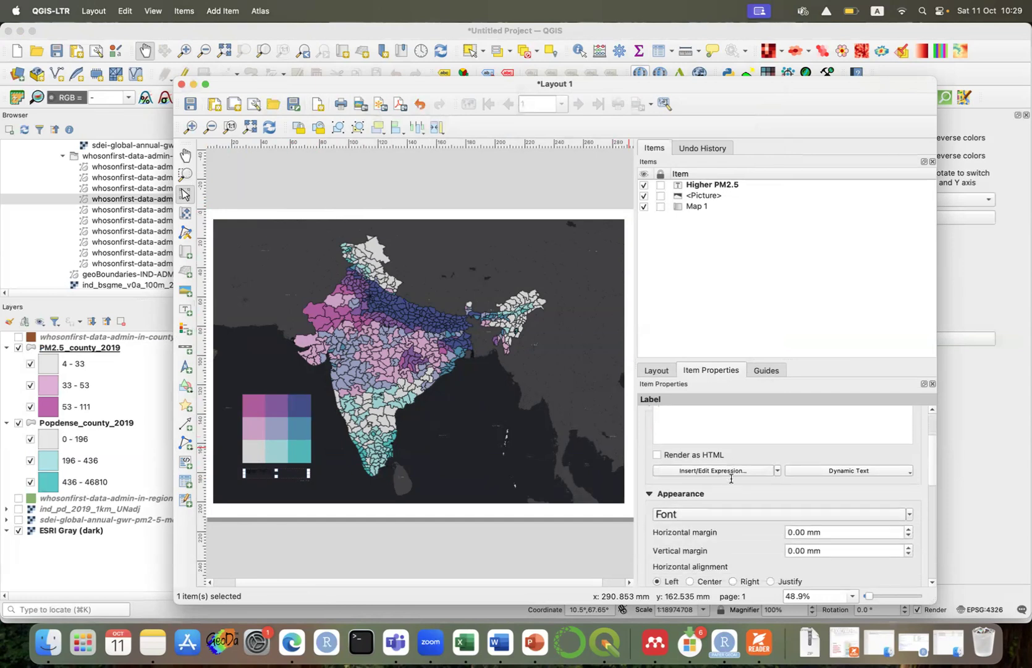
{"action": "left_click", "coordinate": [724, 497]}
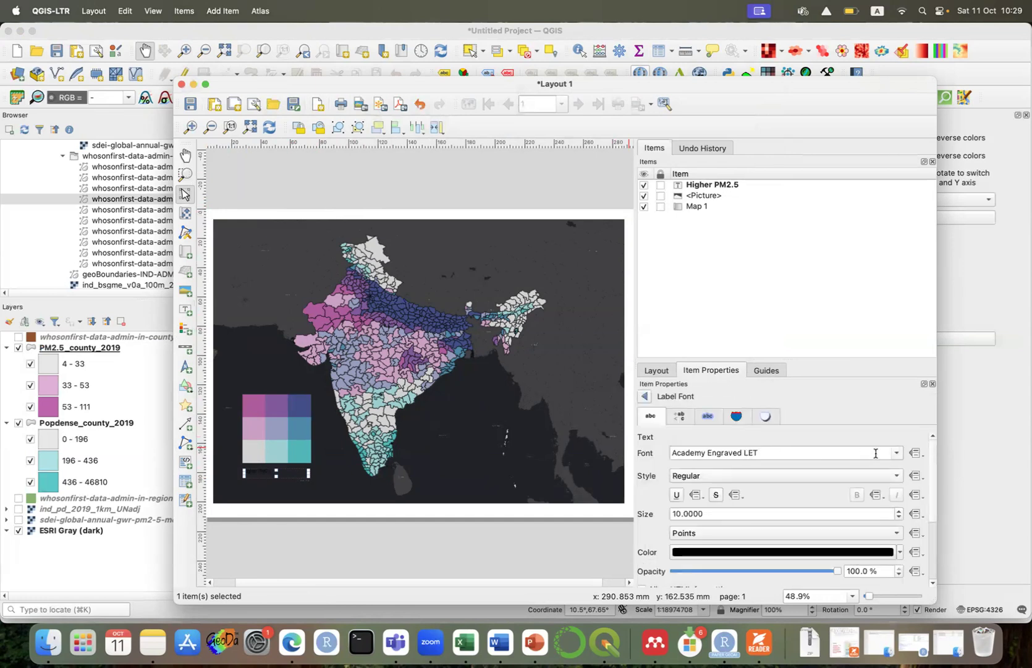
{"action": "left_click", "coordinate": [896, 453]}
{"action": "scroll", "coordinate": [842, 523], "scroll_direction": "down", "scroll_amount": 3}
{"action": "scroll", "coordinate": [842, 523], "scroll_direction": "down", "scroll_amount": 8}
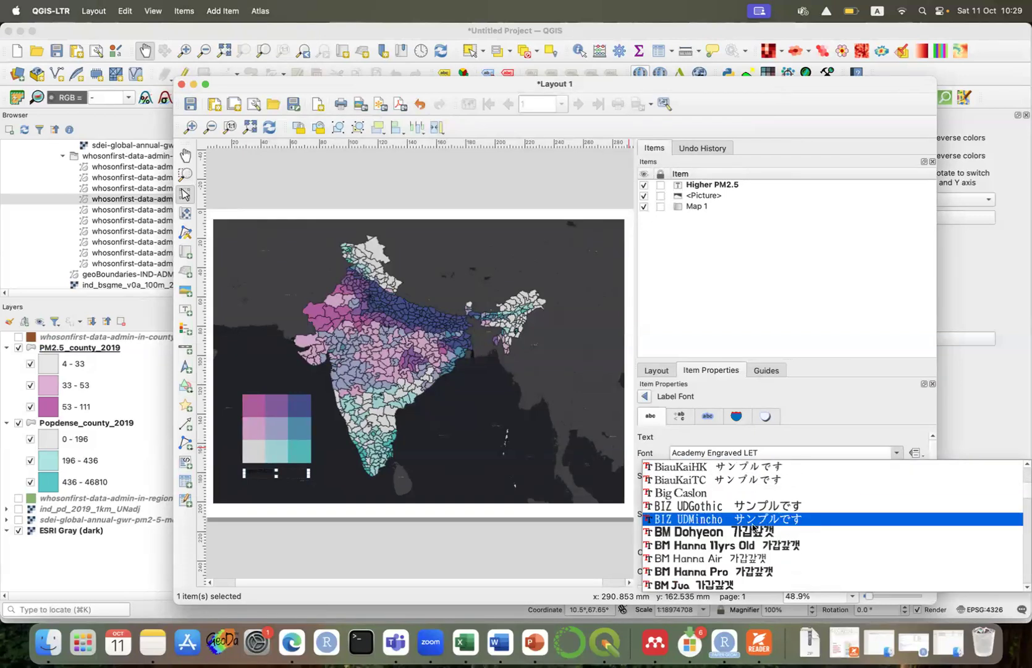
{"action": "left_click", "coordinate": [739, 531]}
{"action": "left_click_drag", "start_coordinate": [711, 513], "coordinate": [634, 510]}
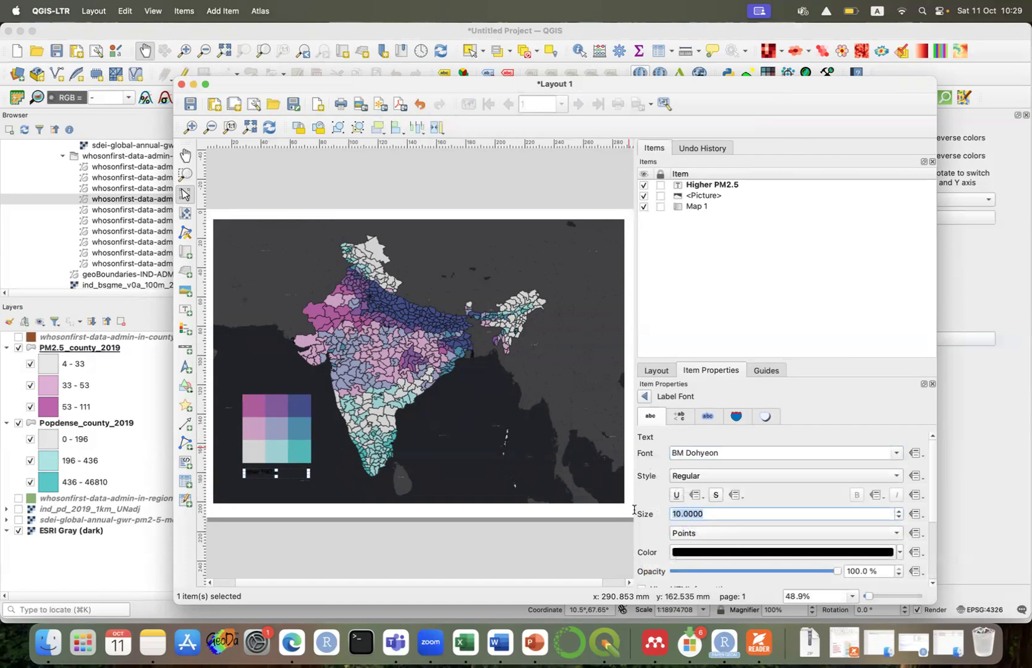
{"action": "type", "text": "20"}
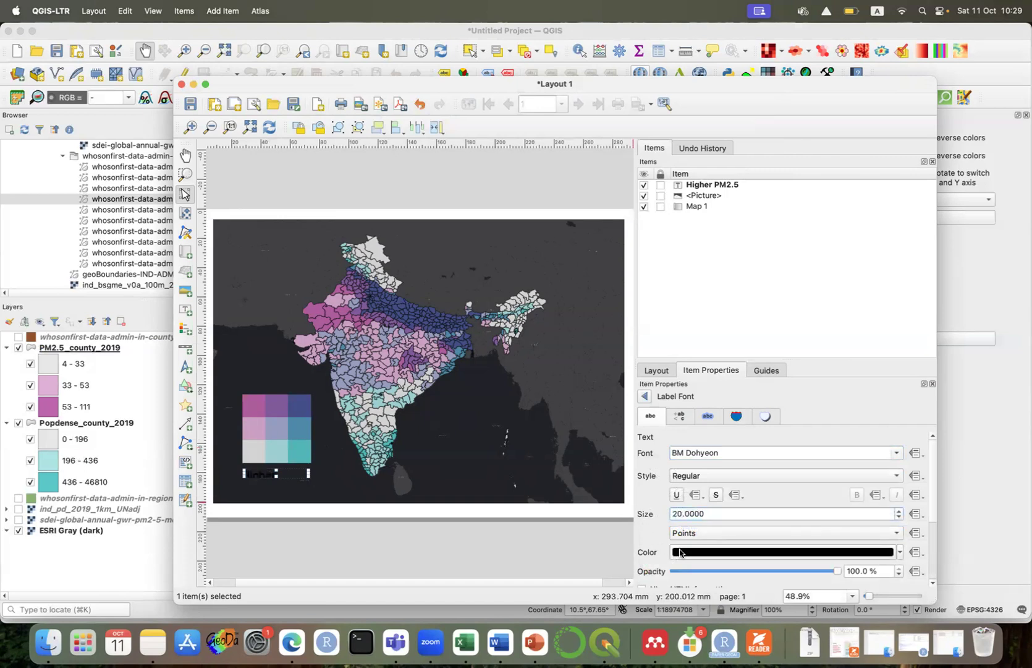
Colour the "Higher PM2.5" label's text white and set its size to 15 points.
{"action": "left_click", "coordinate": [691, 553]}
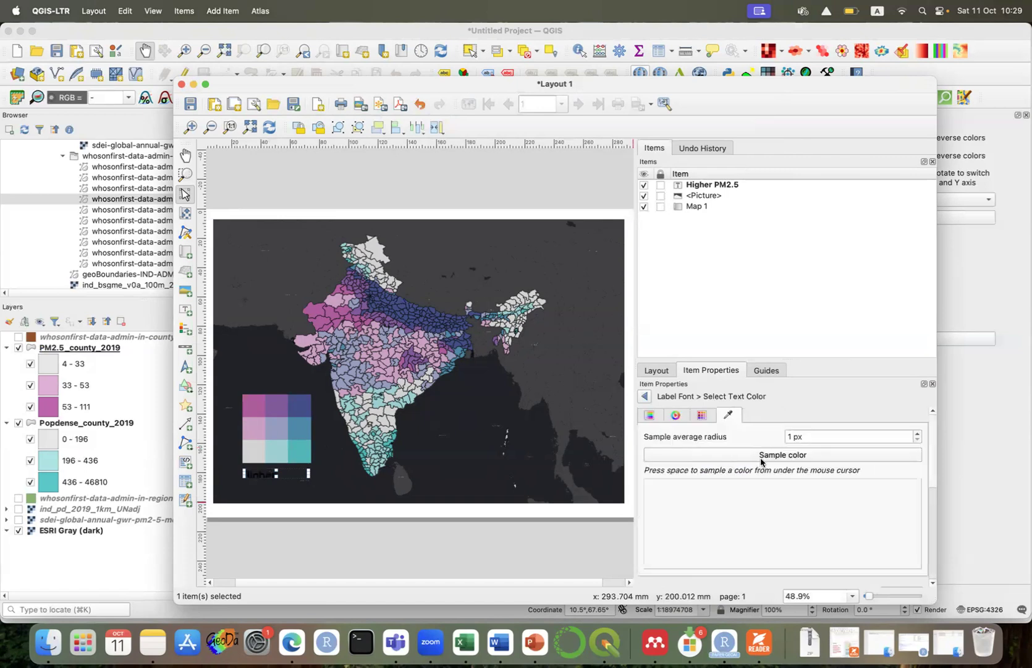
{"action": "left_click", "coordinate": [648, 415]}
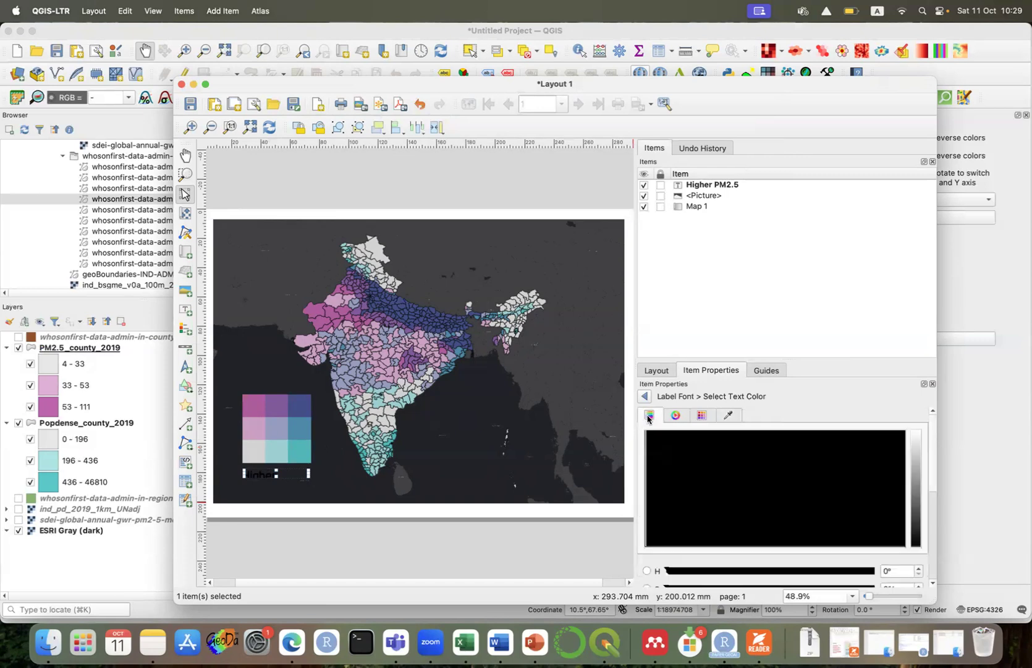
{"action": "left_click", "coordinate": [646, 399]}
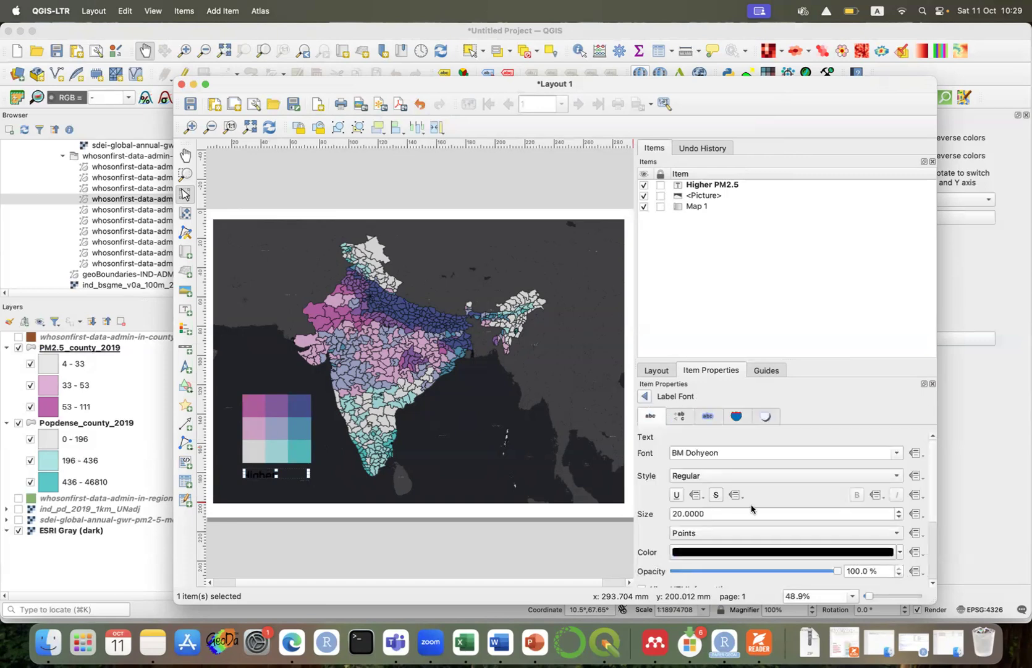
{"action": "scroll", "coordinate": [751, 509], "scroll_direction": "down", "scroll_amount": 2}
{"action": "left_click", "coordinate": [900, 526]}
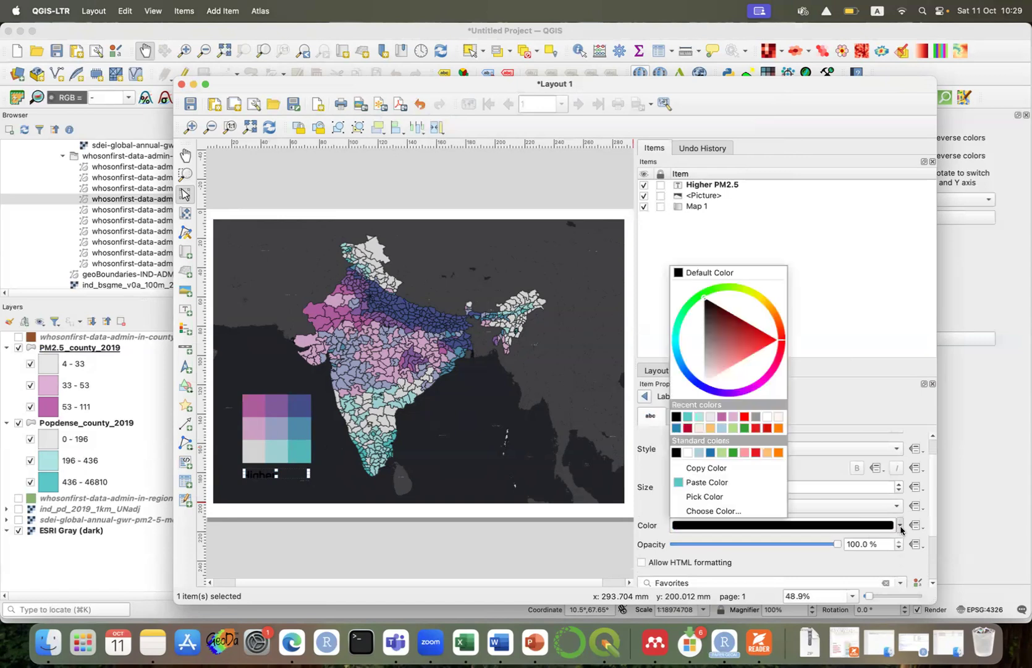
{"action": "left_click", "coordinate": [691, 453]}
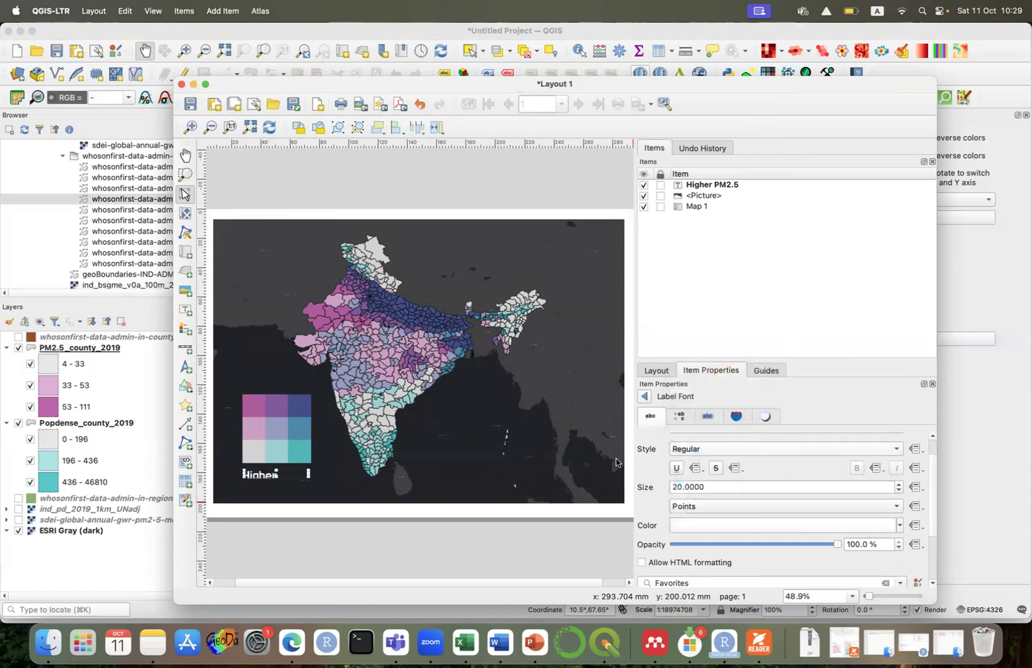
{"action": "left_click_drag", "start_coordinate": [711, 489], "coordinate": [655, 486]}
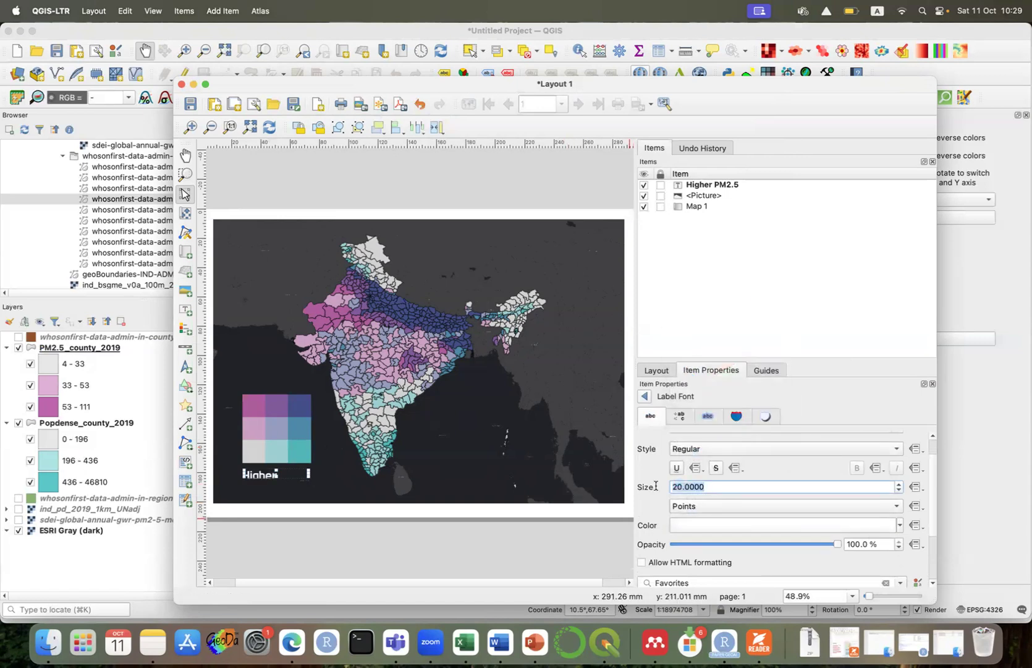
{"action": "type", "text": "15"}
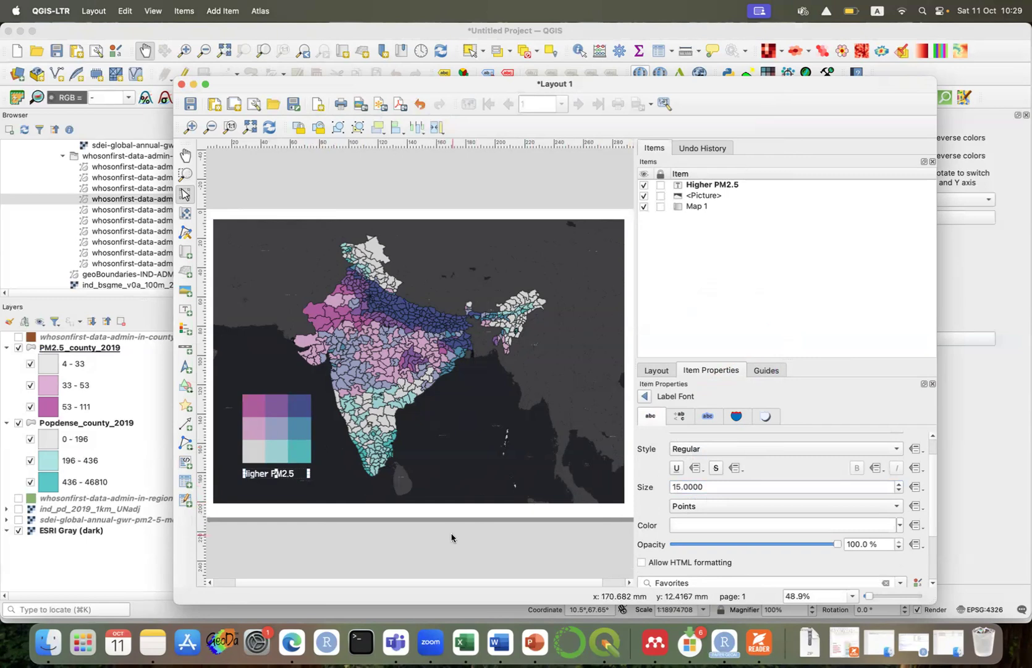
{"action": "left_click", "coordinate": [476, 515]}
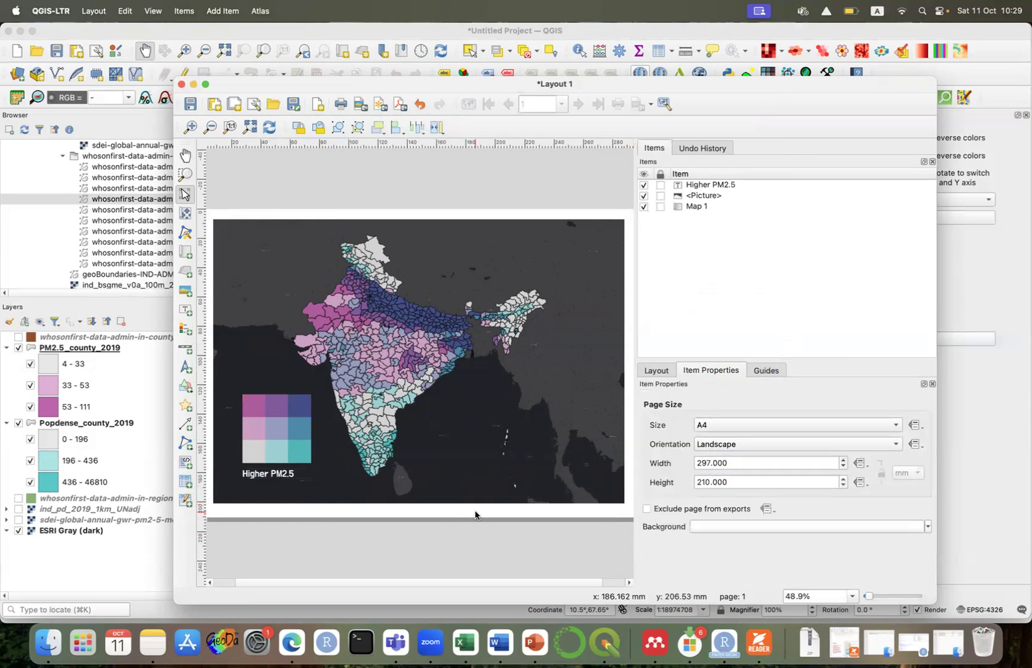
Duplicate the "Higher PM2.5" label and move the copy to the left side of the legend picture.
{"action": "left_click", "coordinate": [276, 472]}
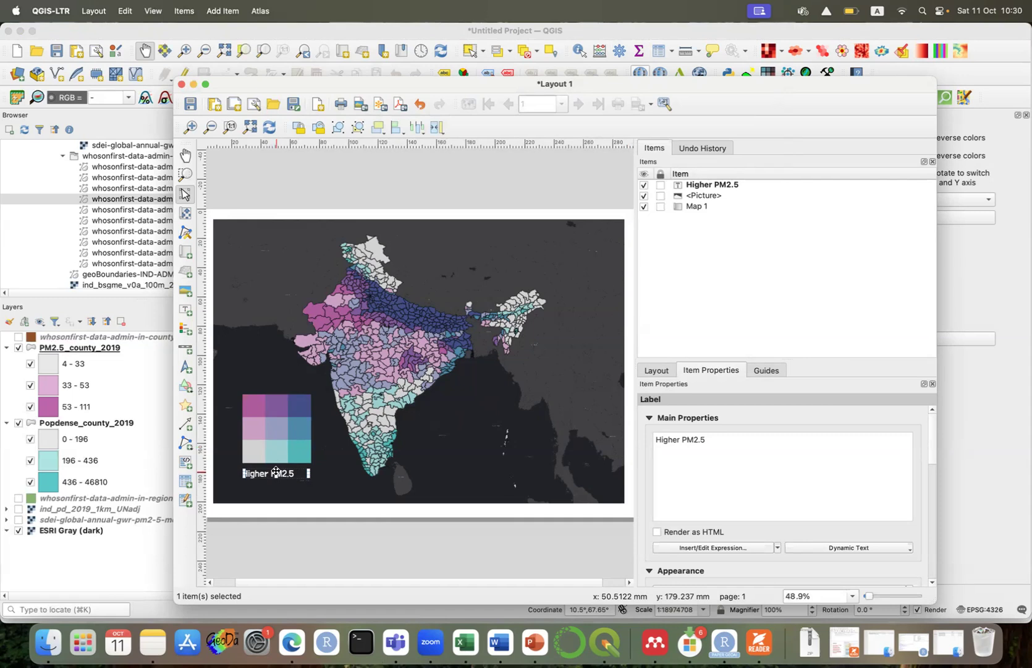
{"action": "key", "text": "super+d"}
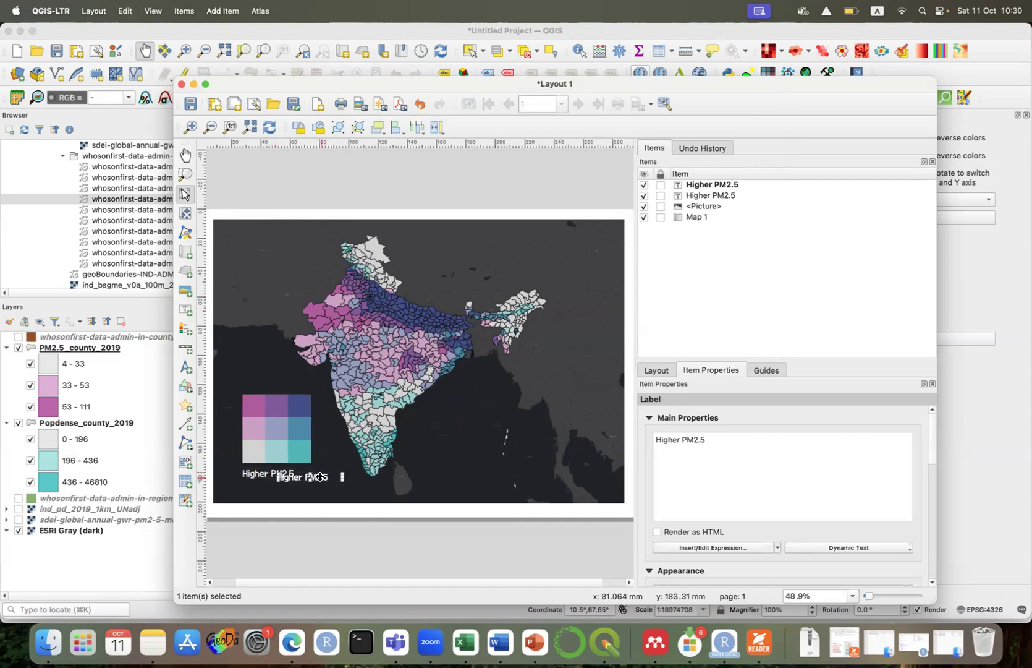
{"action": "left_click_drag", "start_coordinate": [322, 478], "coordinate": [239, 429]}
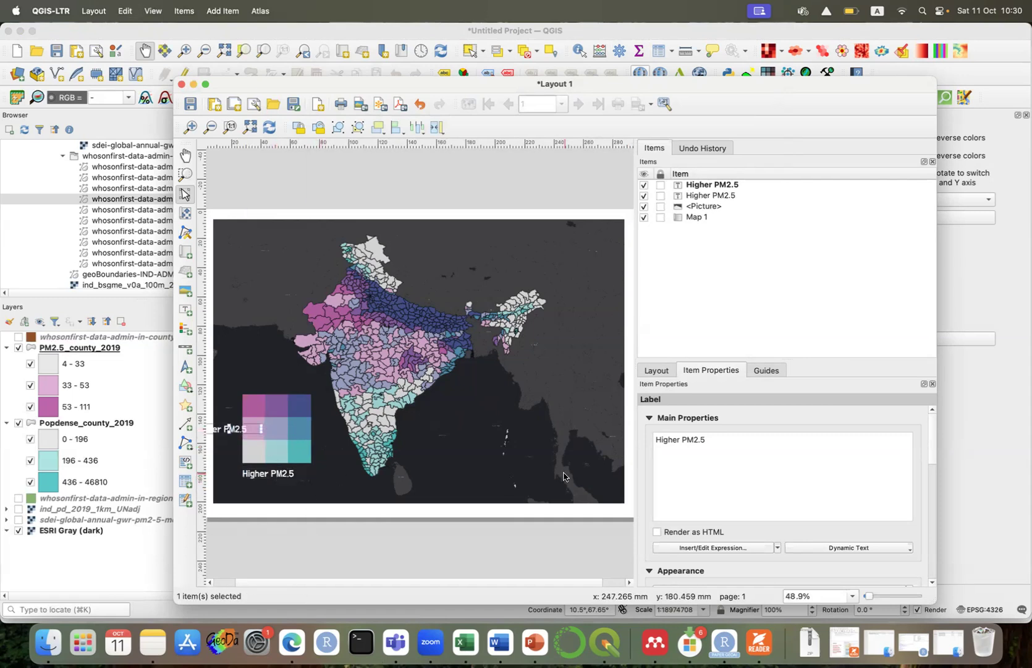
Rotate the duplicated label to 270° so it runs vertically beside the legend.
{"action": "scroll", "coordinate": [725, 569], "scroll_direction": "down", "scroll_amount": 3}
{"action": "scroll", "coordinate": [724, 569], "scroll_direction": "down", "scroll_amount": 8}
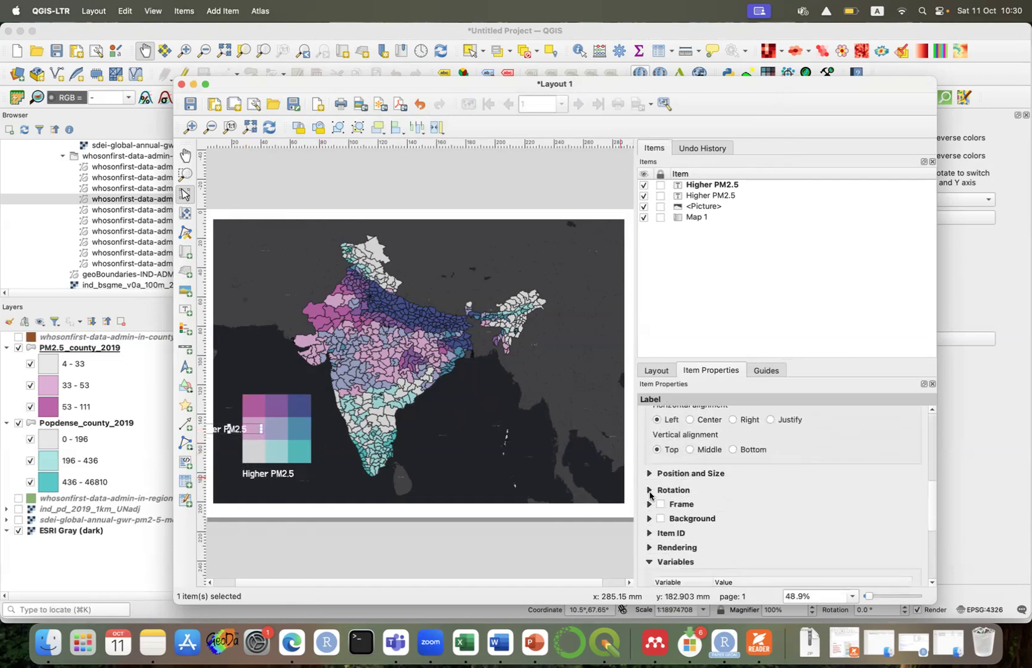
{"action": "left_click", "coordinate": [650, 490]}
{"action": "left_click_drag", "start_coordinate": [714, 511], "coordinate": [659, 509]}
{"action": "type", "text": "270"}
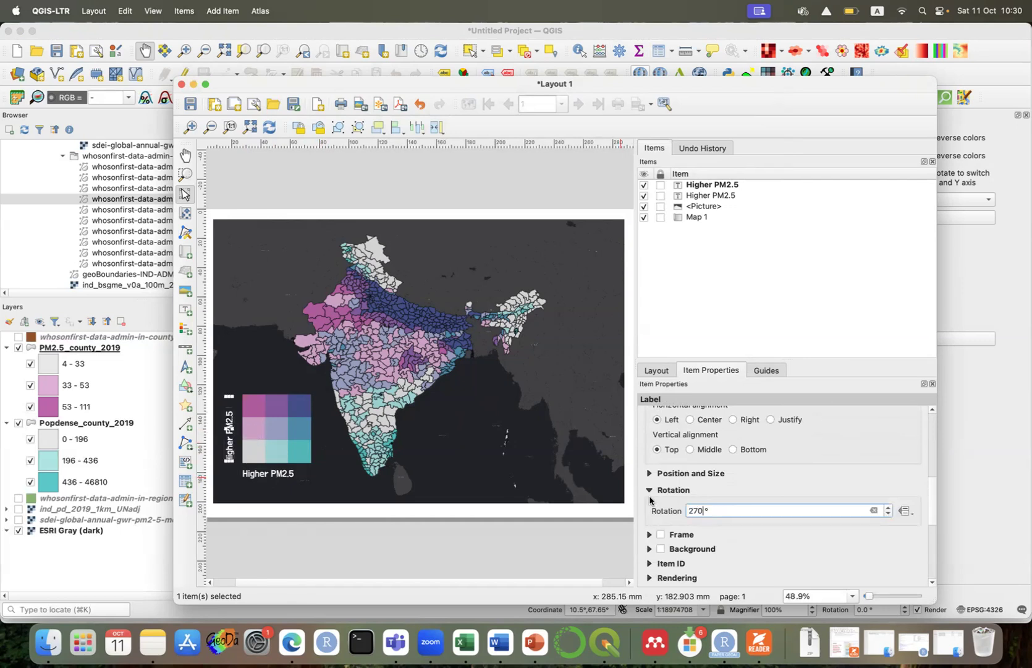
Change the rotated label's text to "Higher Population Density" and enlarge its frame to fit two lines.
{"action": "scroll", "coordinate": [842, 460], "scroll_direction": "up", "scroll_amount": 4}
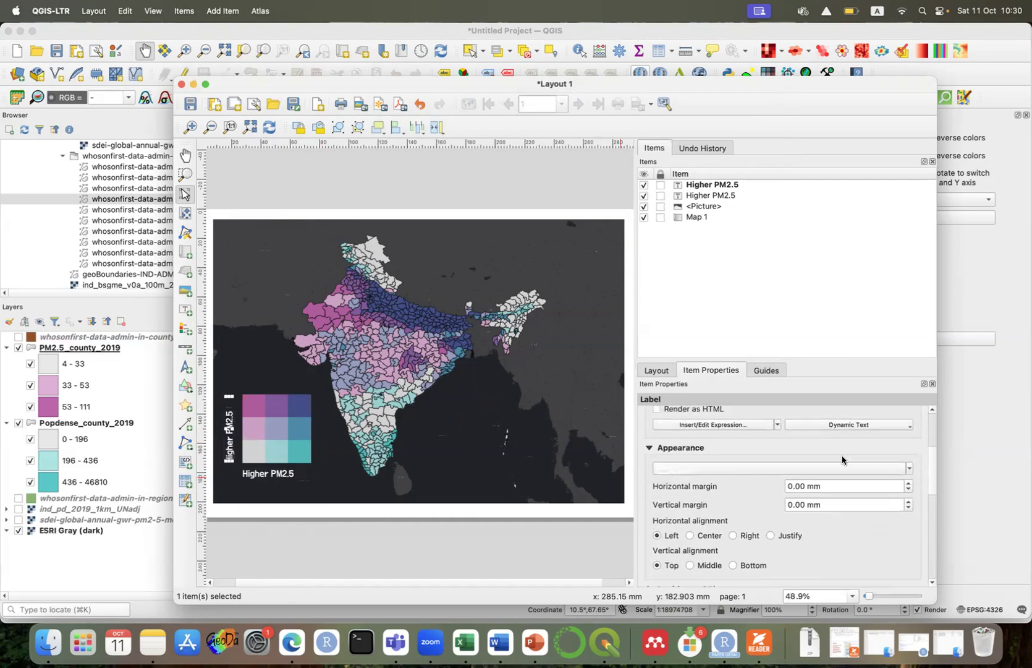
{"action": "scroll", "coordinate": [843, 460], "scroll_direction": "up", "scroll_amount": 3}
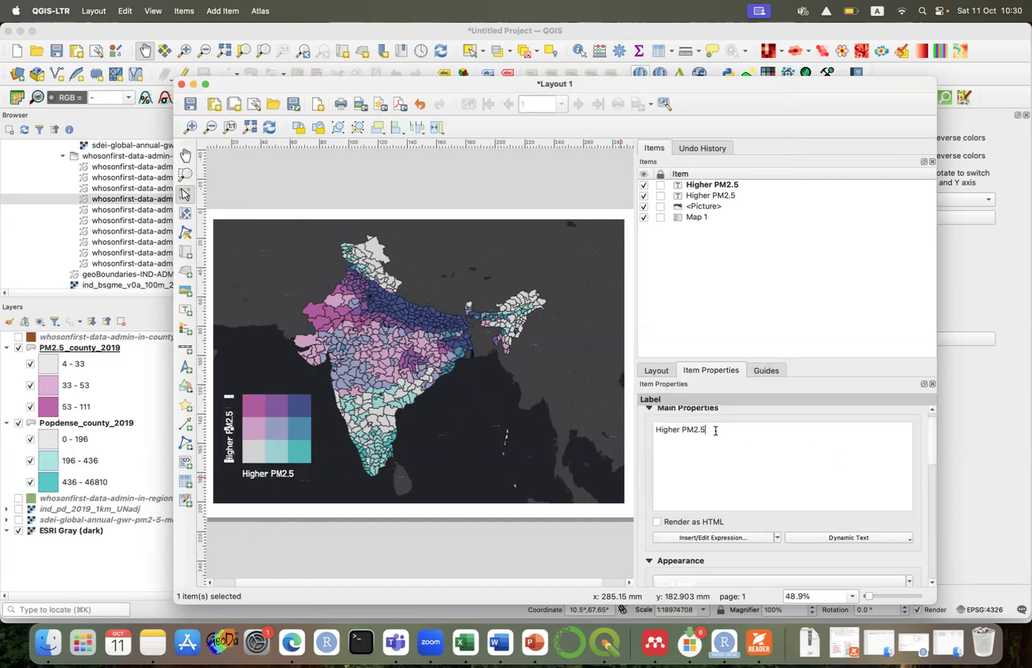
{"action": "key", "text": "BackSpace"}
{"action": "key", "text": "BackSpace"}
{"action": "key", "text": "BackSpace"}
{"action": "key", "text": "BackSpace"}
{"action": "type", "text": "Population Density"}
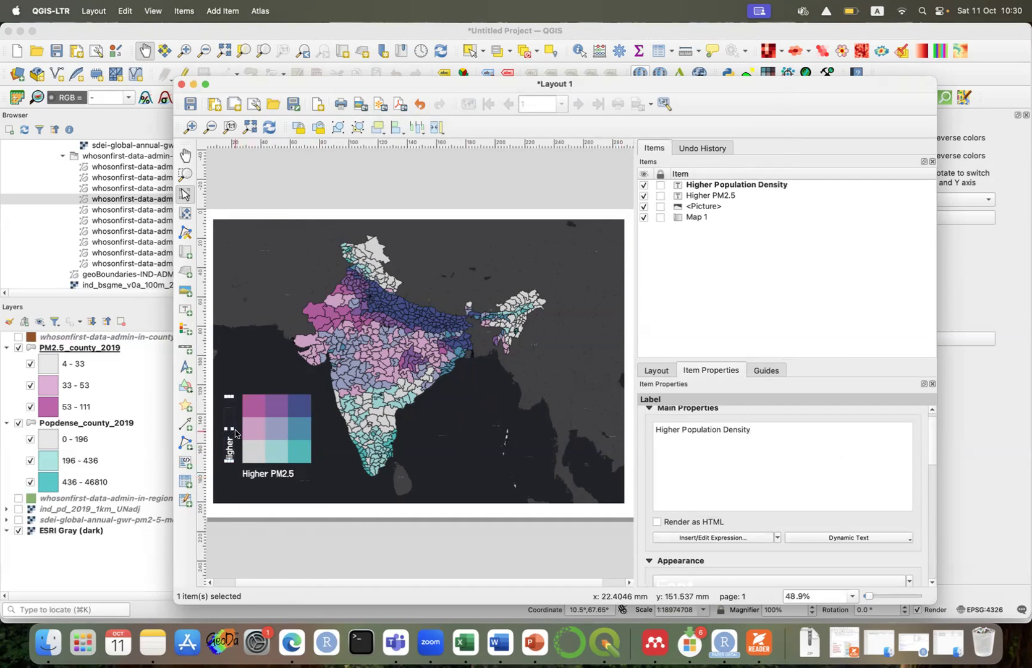
{"action": "left_click_drag", "start_coordinate": [232, 429], "coordinate": [231, 386]}
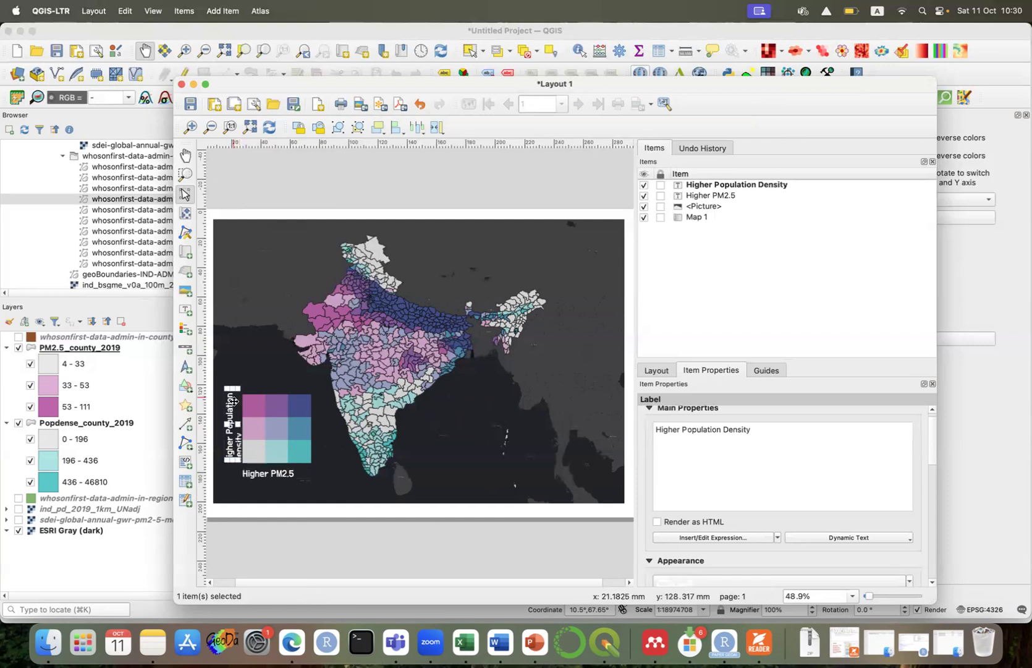
Set both legend labels to Center horizontal and Middle vertical alignment.
{"action": "scroll", "coordinate": [751, 567], "scroll_direction": "down", "scroll_amount": 5}
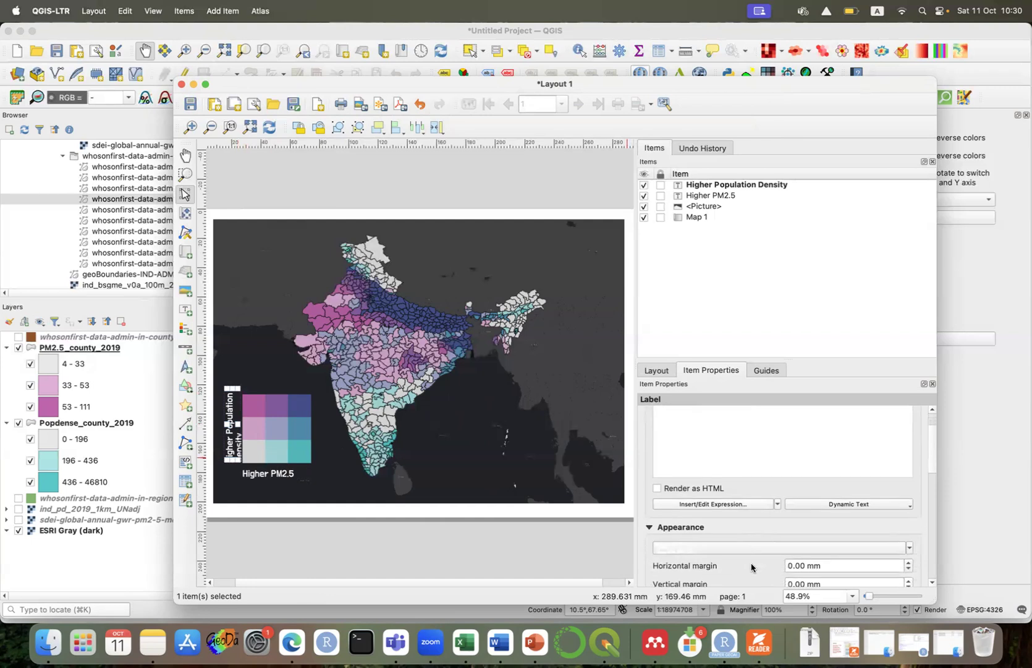
{"action": "left_click", "coordinate": [691, 543]}
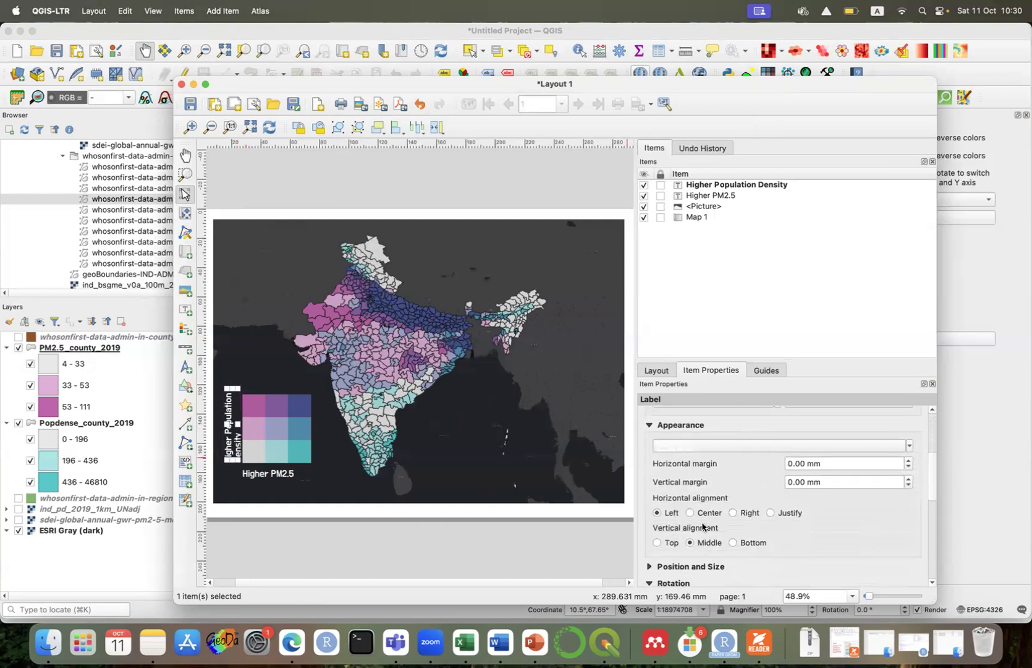
{"action": "left_click", "coordinate": [699, 515]}
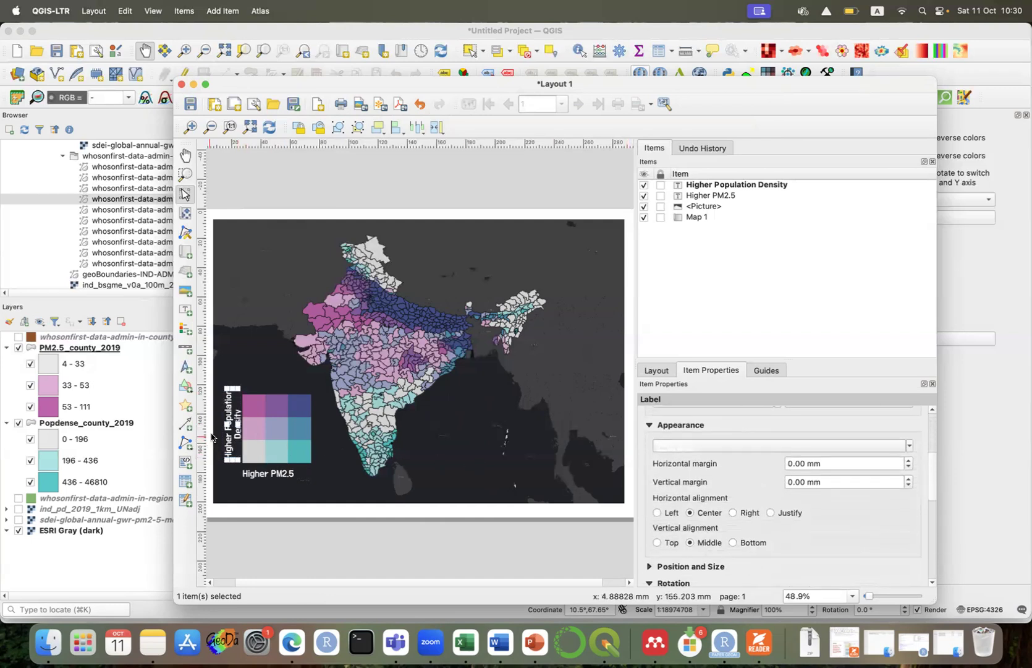
{"action": "left_click", "coordinate": [282, 471]}
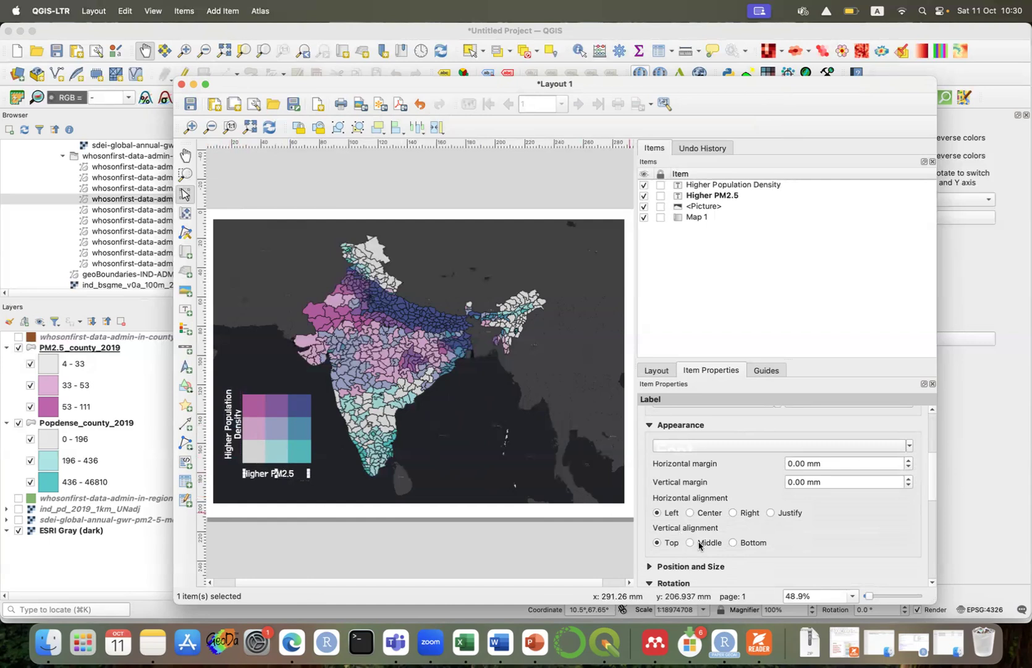
{"action": "left_click", "coordinate": [691, 513]}
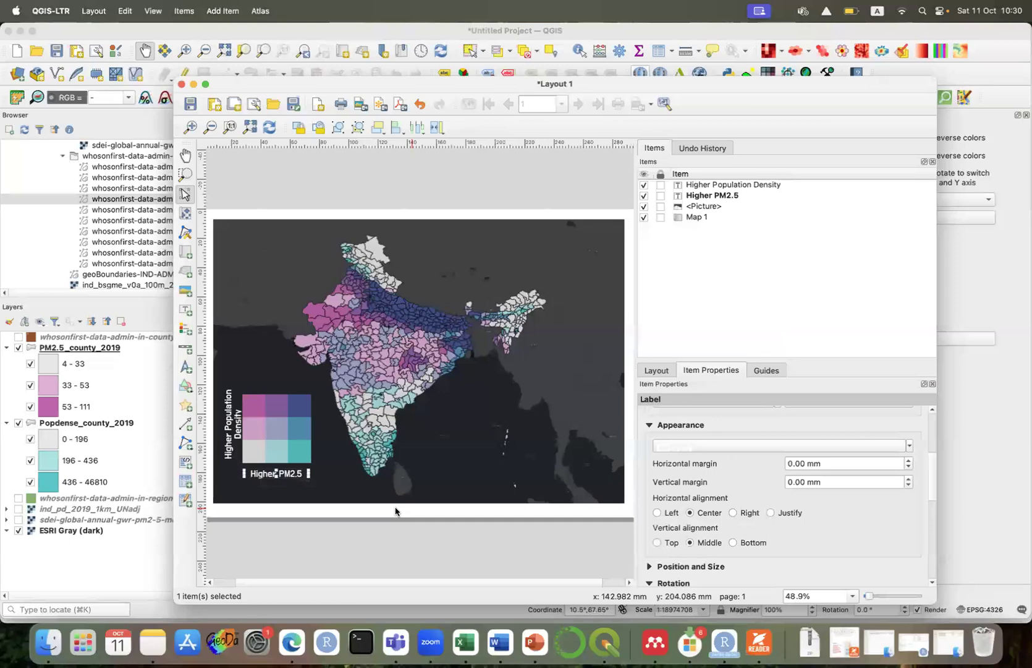
Shift the "Higher Population Density" and "Higher PM2.5" labels slightly outward from the legend picture.
{"action": "left_click", "coordinate": [235, 431]}
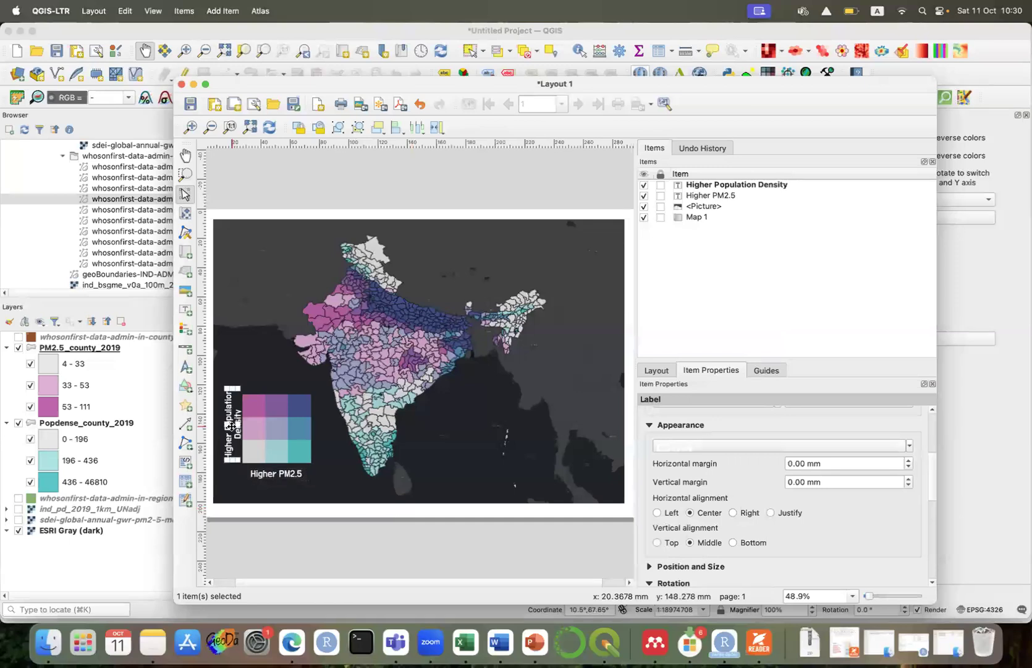
{"action": "left_click", "coordinate": [276, 477]}
{"action": "left_click_drag", "start_coordinate": [276, 476], "coordinate": [276, 477]}
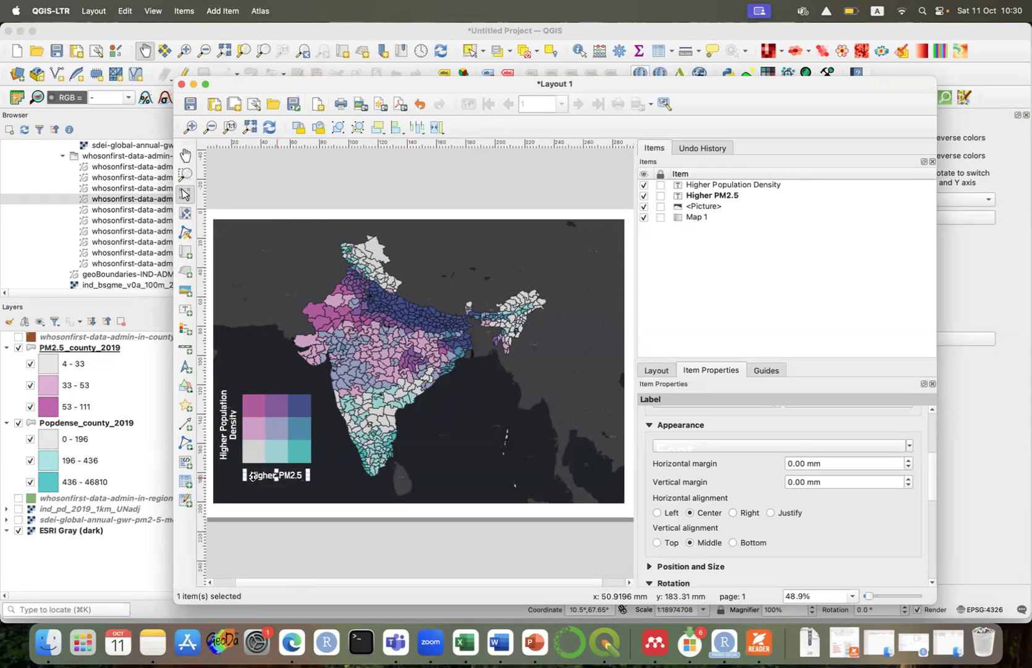
Draw a horizontal arrow beneath the "Higher PM2.5" label, pointing right and spanning about the legend's width.
{"action": "left_click", "coordinate": [185, 424]}
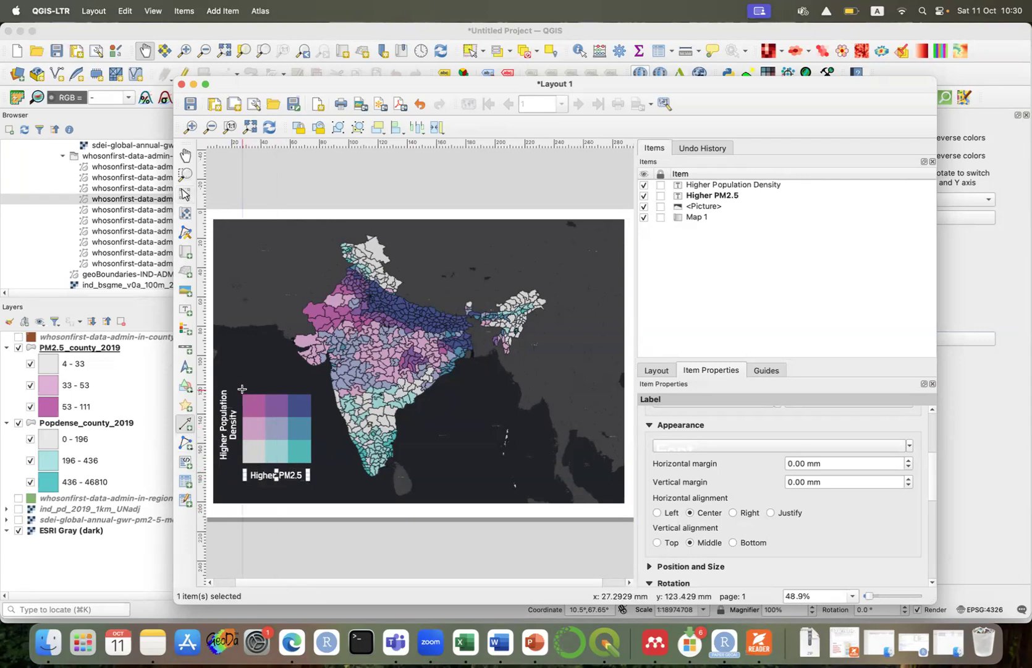
{"action": "left_click", "coordinate": [244, 486]}
{"action": "left_click", "coordinate": [307, 486]}
{"action": "right_click", "coordinate": [309, 495]}
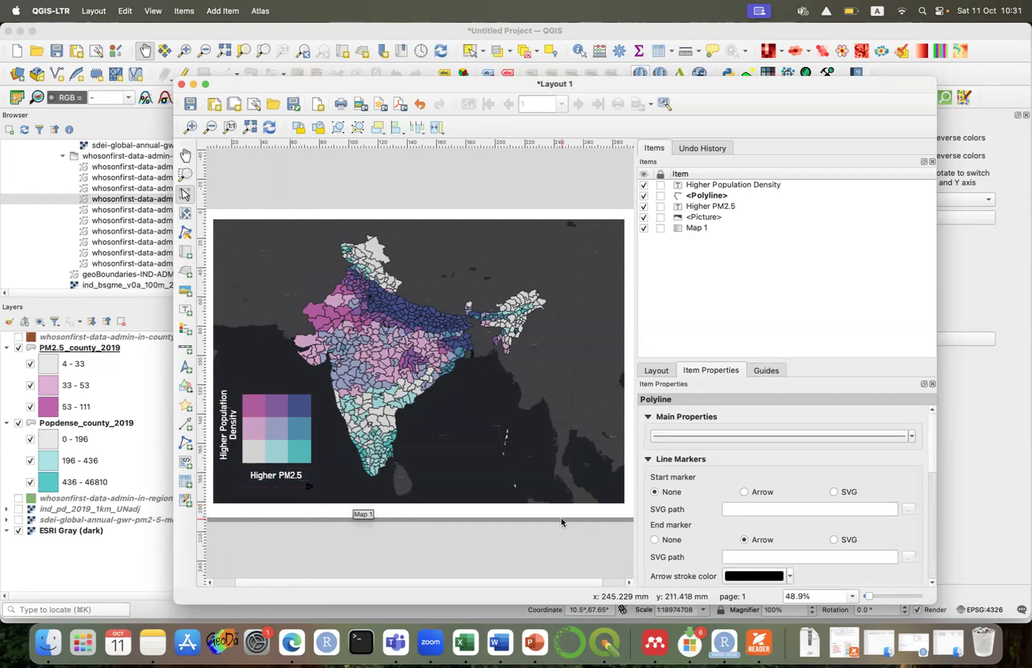
Set the arrowhead's stroke and fill colors to white for the arrow beneath the "Higher PM2.5" label.
{"action": "left_click", "coordinate": [790, 579]}
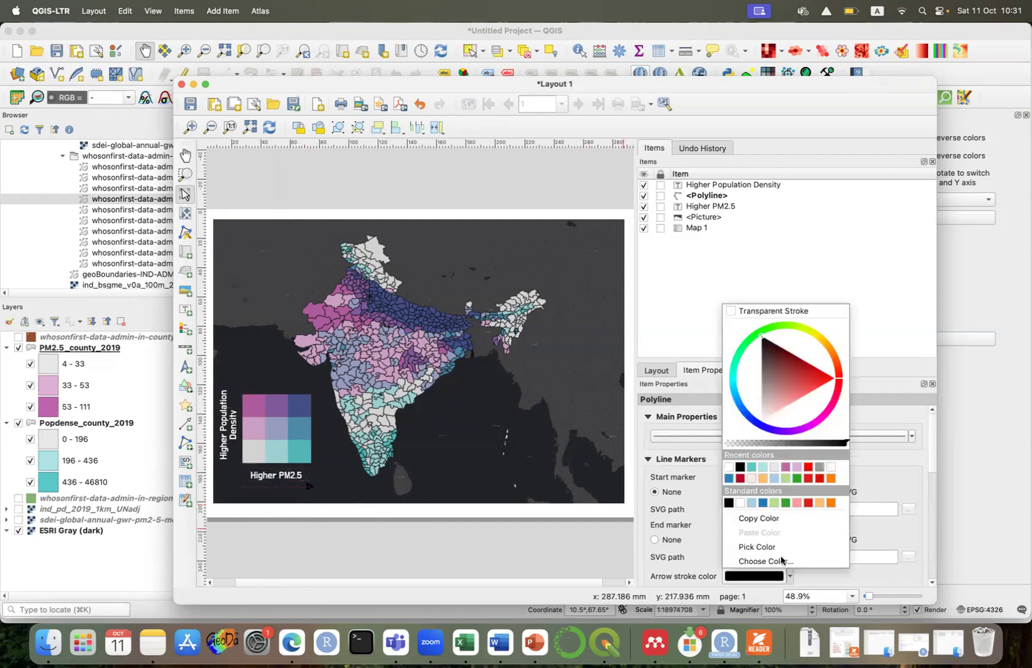
{"action": "left_click", "coordinate": [732, 468]}
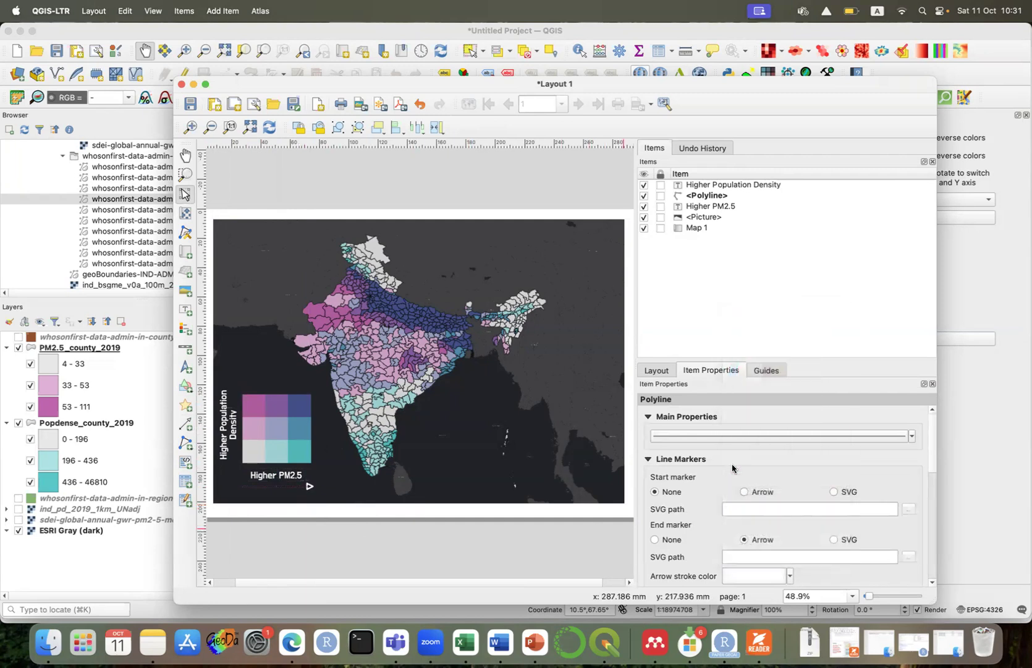
{"action": "left_click", "coordinate": [557, 522]}
{"action": "left_click", "coordinate": [293, 488]}
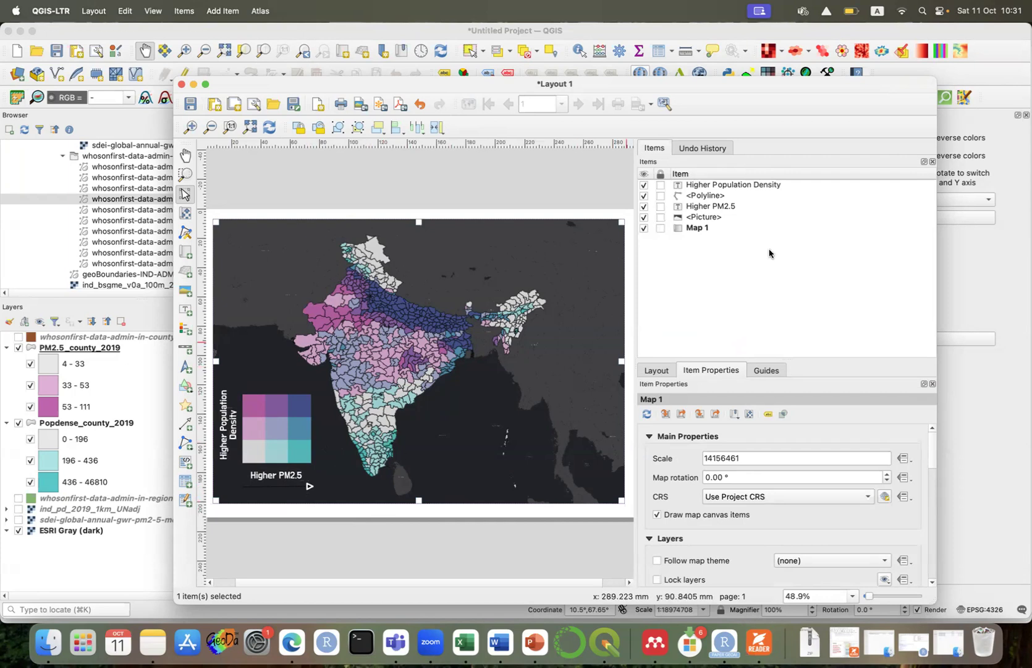
{"action": "left_click", "coordinate": [703, 196]}
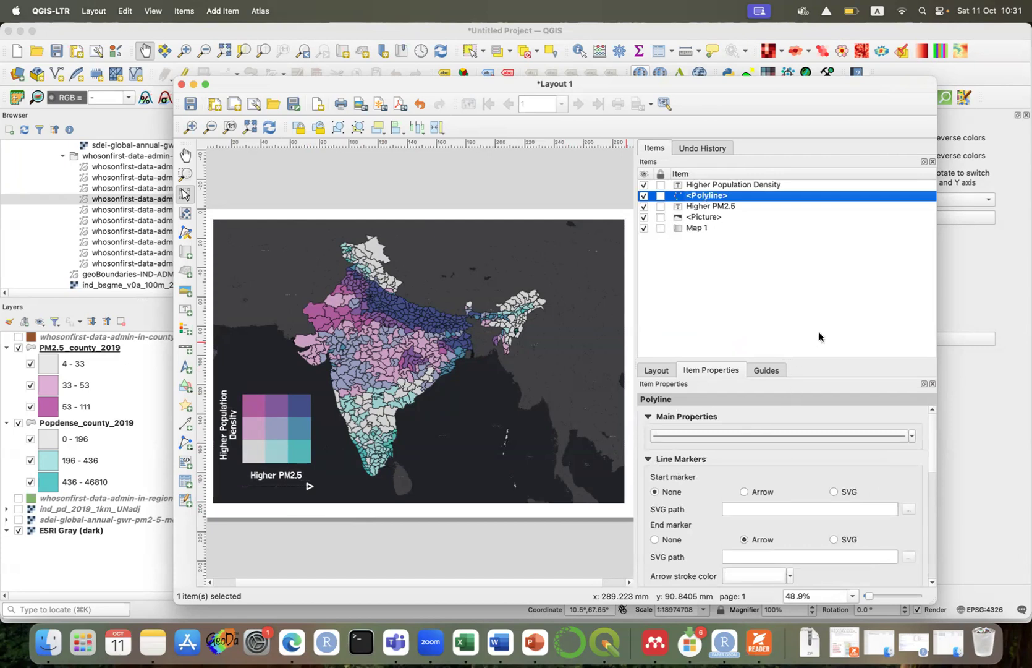
{"action": "left_click_drag", "start_coordinate": [932, 454], "coordinate": [933, 494]}
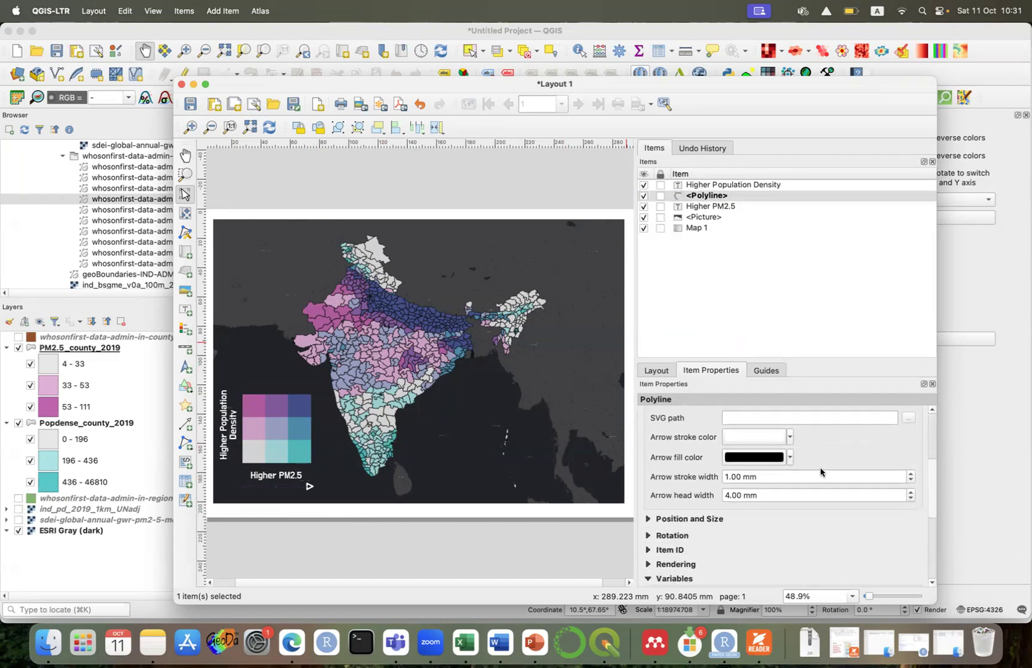
{"action": "left_click", "coordinate": [789, 458]}
{"action": "left_click", "coordinate": [737, 385]}
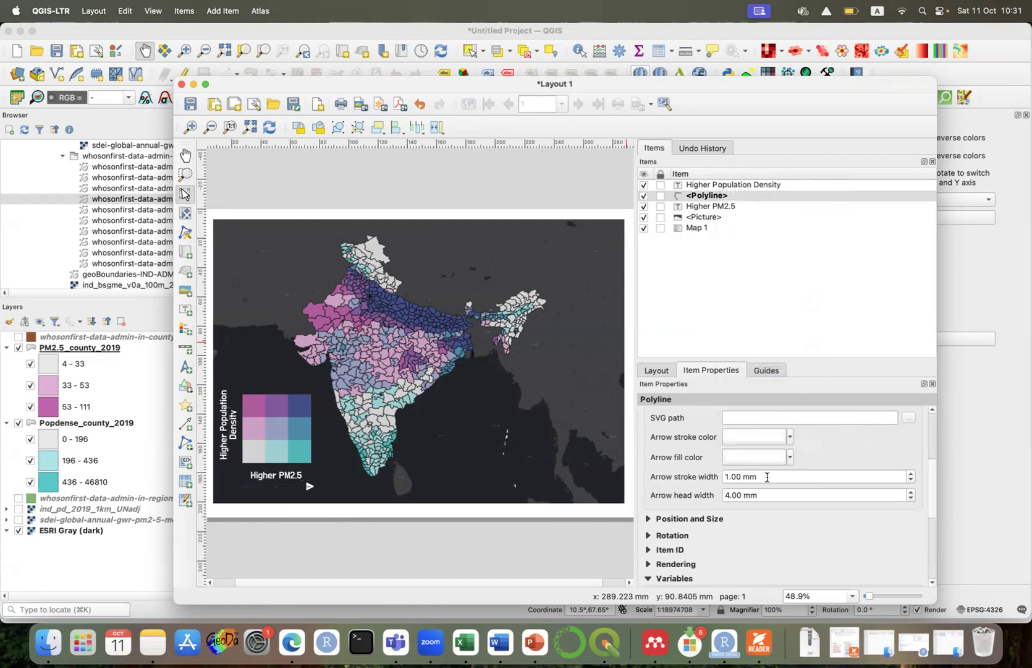
Set the stroke width of the horizontal arrow's head to 2 mm.
{"action": "left_click_drag", "start_coordinate": [767, 477], "coordinate": [695, 475]}
{"action": "type", "text": "4"}
{"action": "type", "text": "2"}
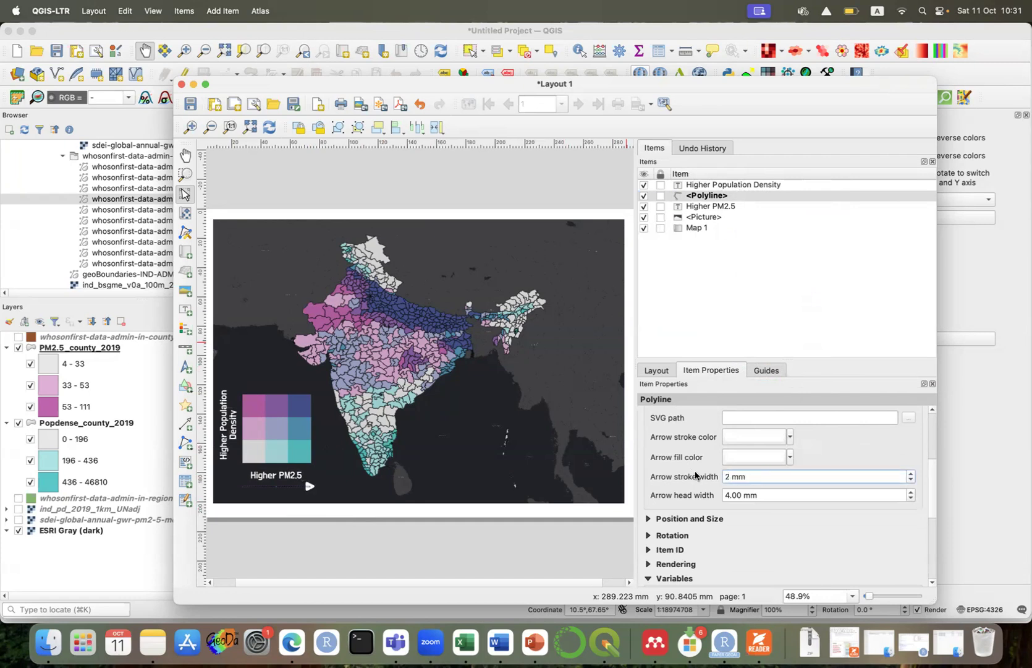
{"action": "key", "text": "Return"}
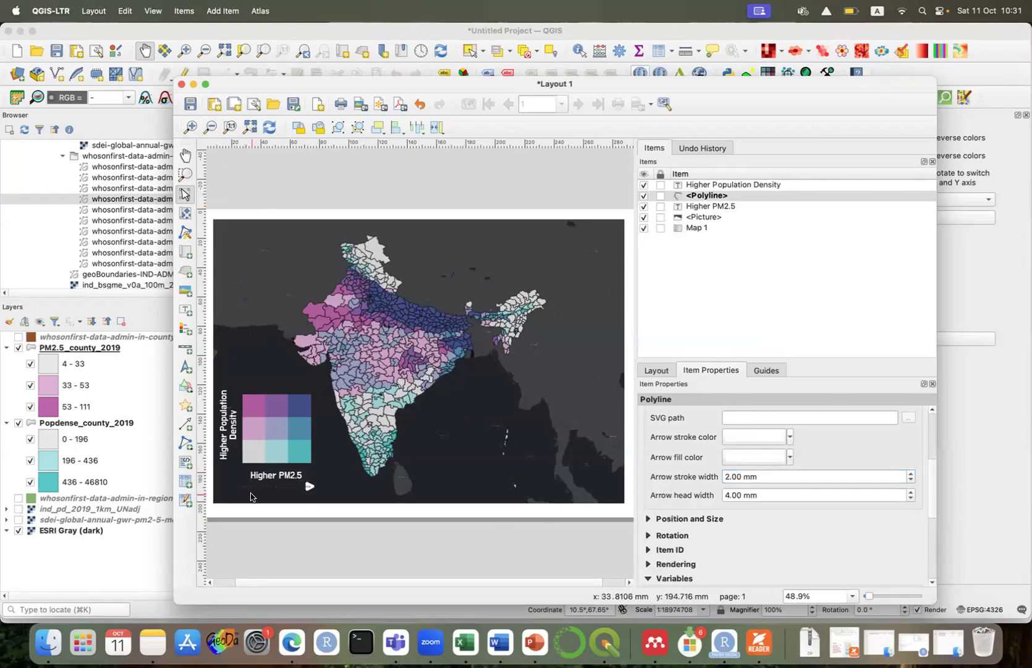
Move the horizontal arrow slightly up toward the "Higher PM2.5" label and color its line white.
{"action": "scroll", "coordinate": [251, 495], "scroll_direction": "up", "scroll_amount": 2}
{"action": "scroll", "coordinate": [250, 495], "scroll_direction": "up", "scroll_amount": 7}
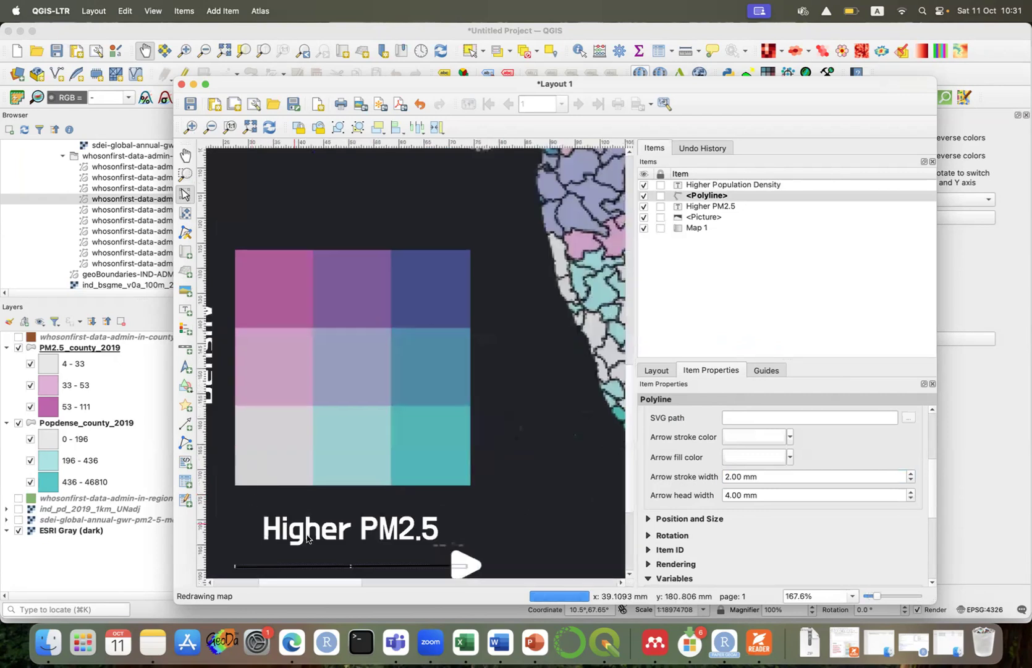
{"action": "left_click_drag", "start_coordinate": [353, 565], "coordinate": [352, 555]}
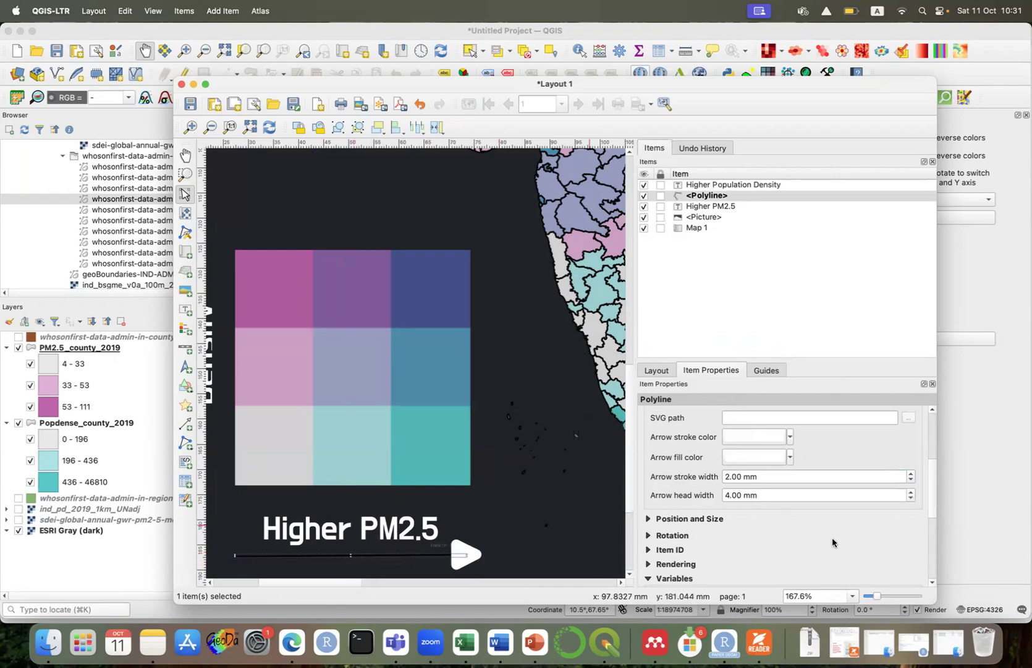
{"action": "scroll", "coordinate": [833, 542], "scroll_direction": "up", "scroll_amount": 2}
{"action": "scroll", "coordinate": [833, 541], "scroll_direction": "up", "scroll_amount": 7}
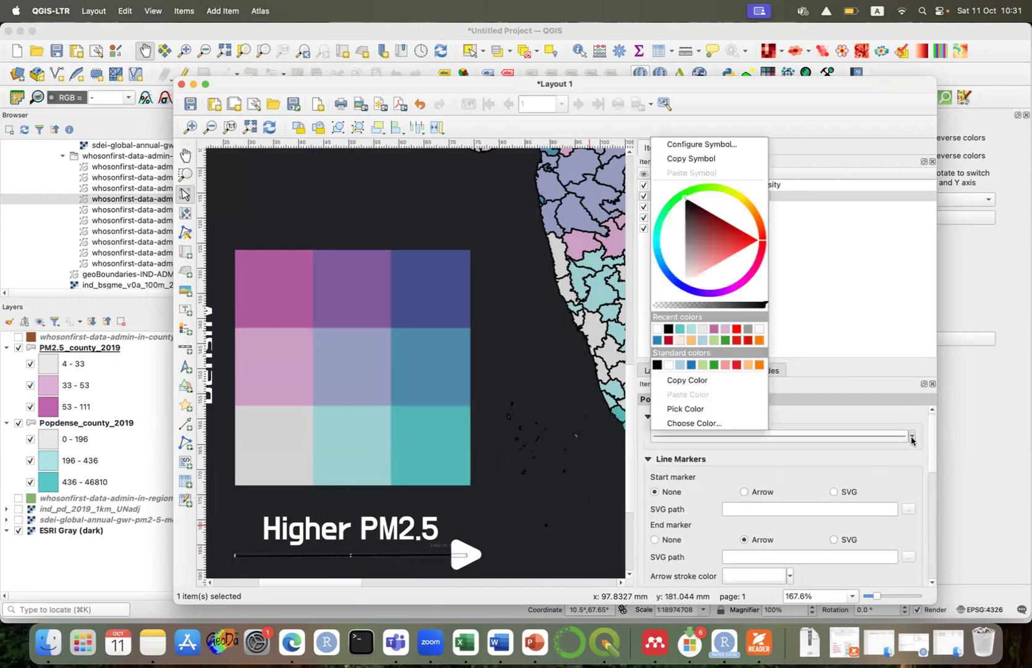
{"action": "left_click", "coordinate": [657, 328]}
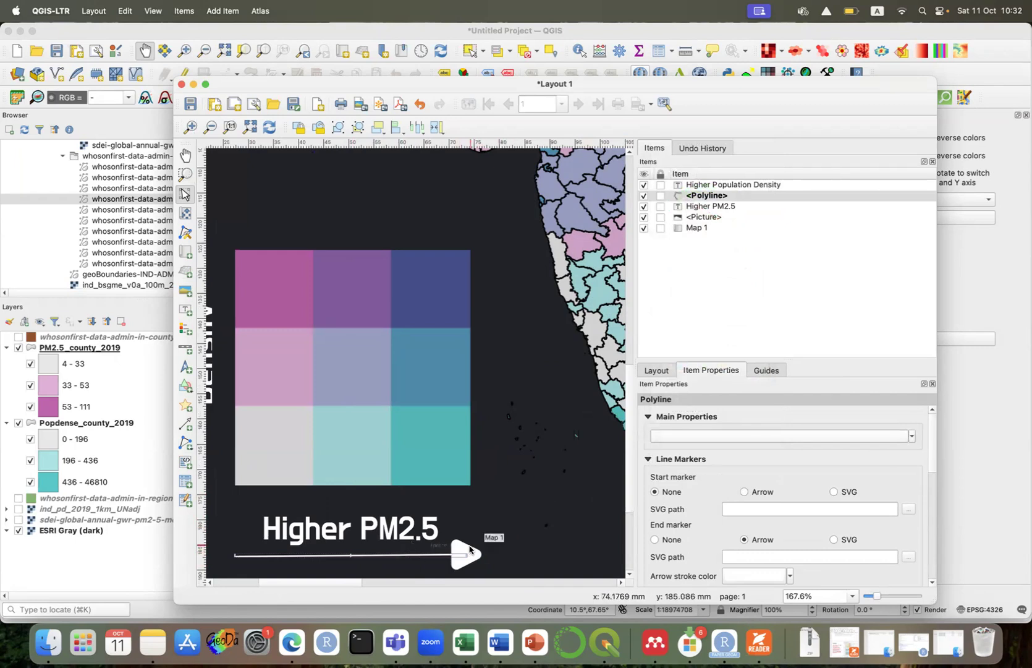
{"action": "left_click", "coordinate": [466, 553]}
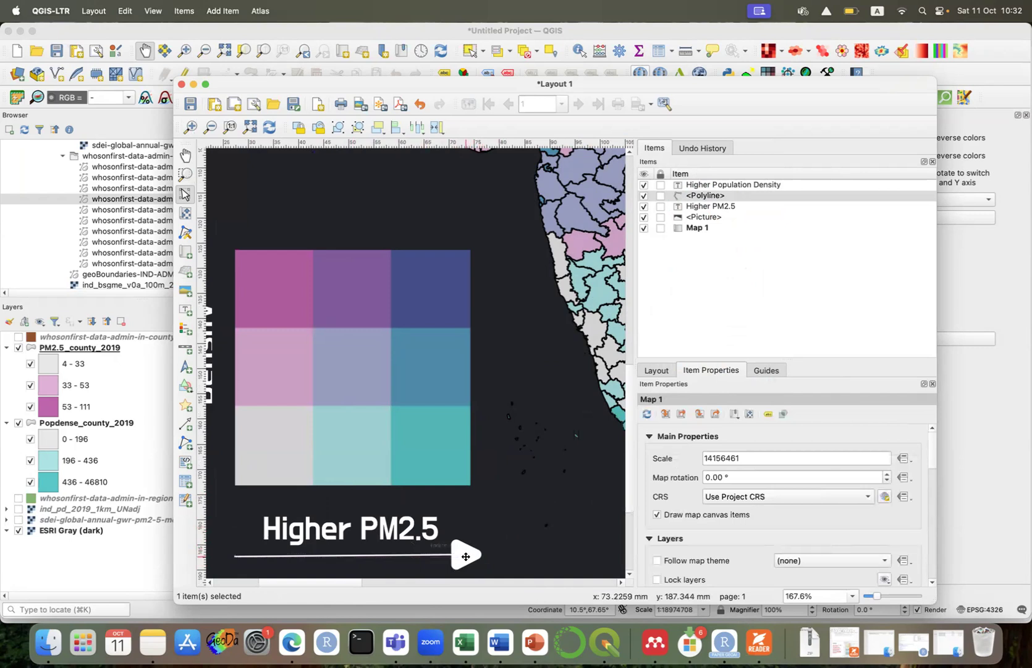
{"action": "scroll", "coordinate": [479, 544], "scroll_direction": "down", "scroll_amount": 3}
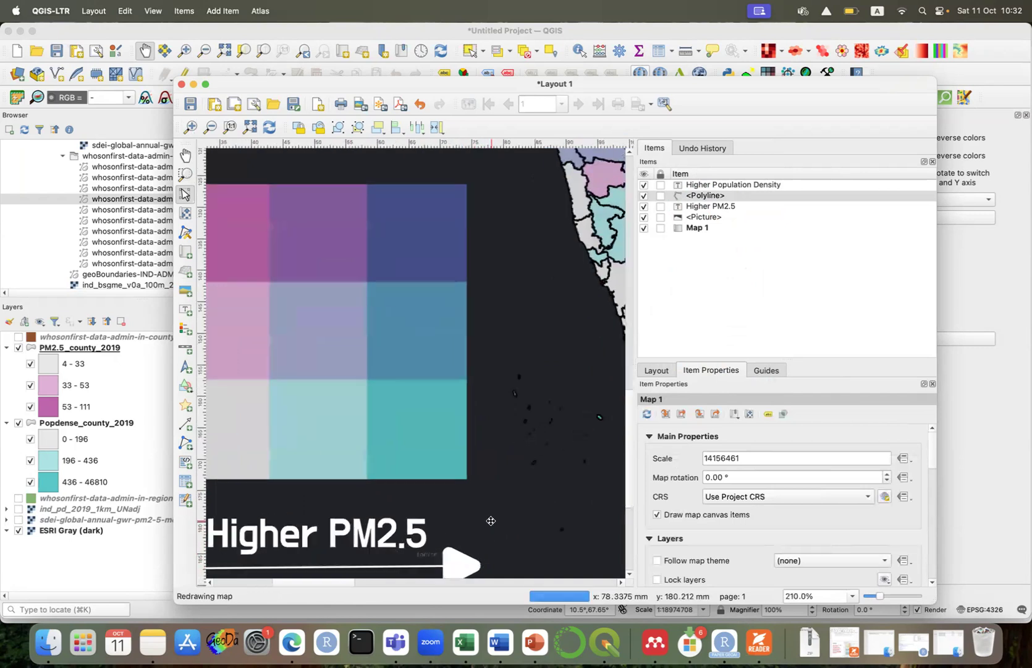
{"action": "scroll", "coordinate": [491, 521], "scroll_direction": "down", "scroll_amount": 2}
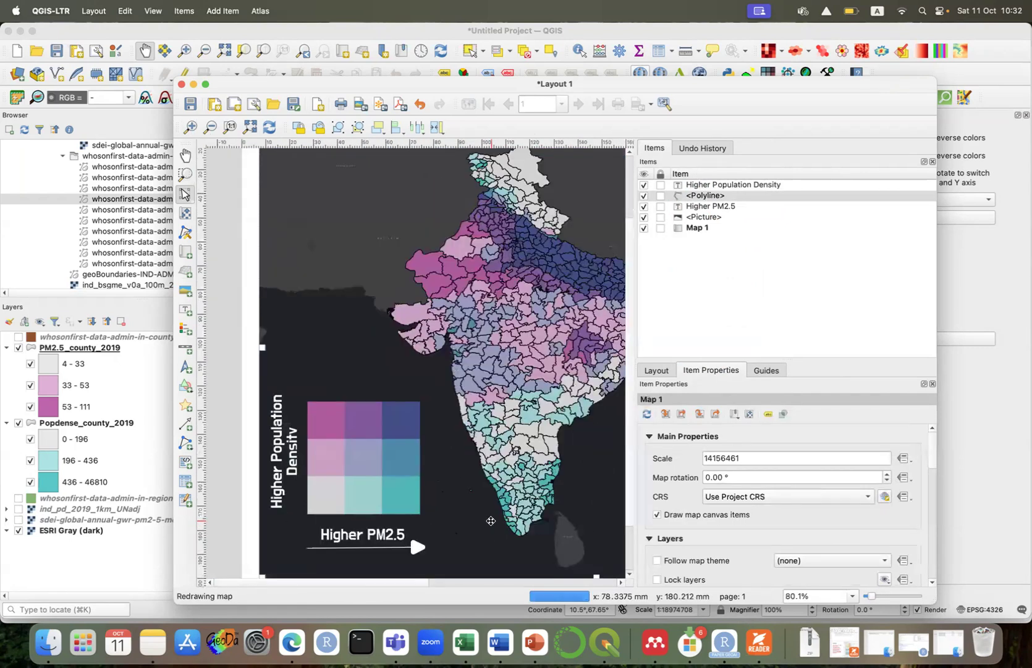
{"action": "scroll", "coordinate": [408, 531], "scroll_direction": "down", "scroll_amount": 2}
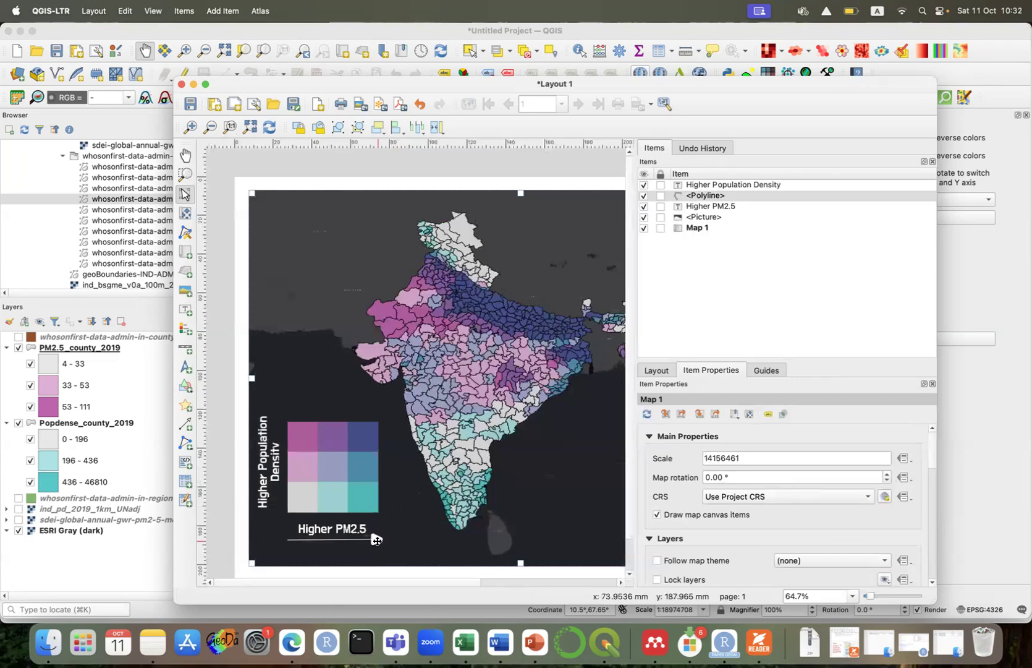
{"action": "left_click", "coordinate": [238, 486]}
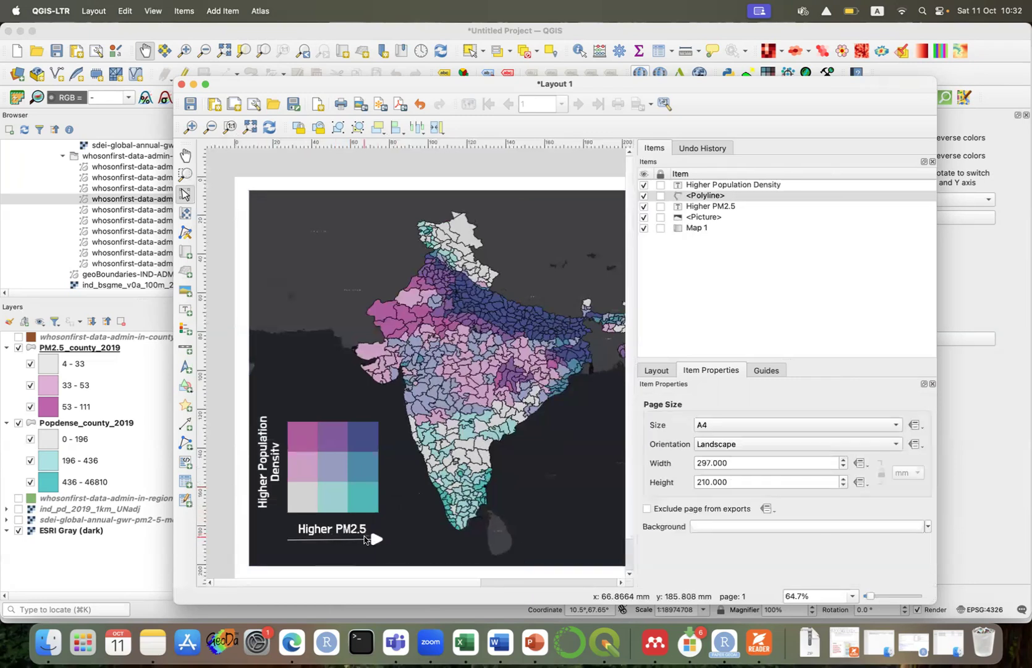
{"action": "left_click", "coordinate": [368, 537]}
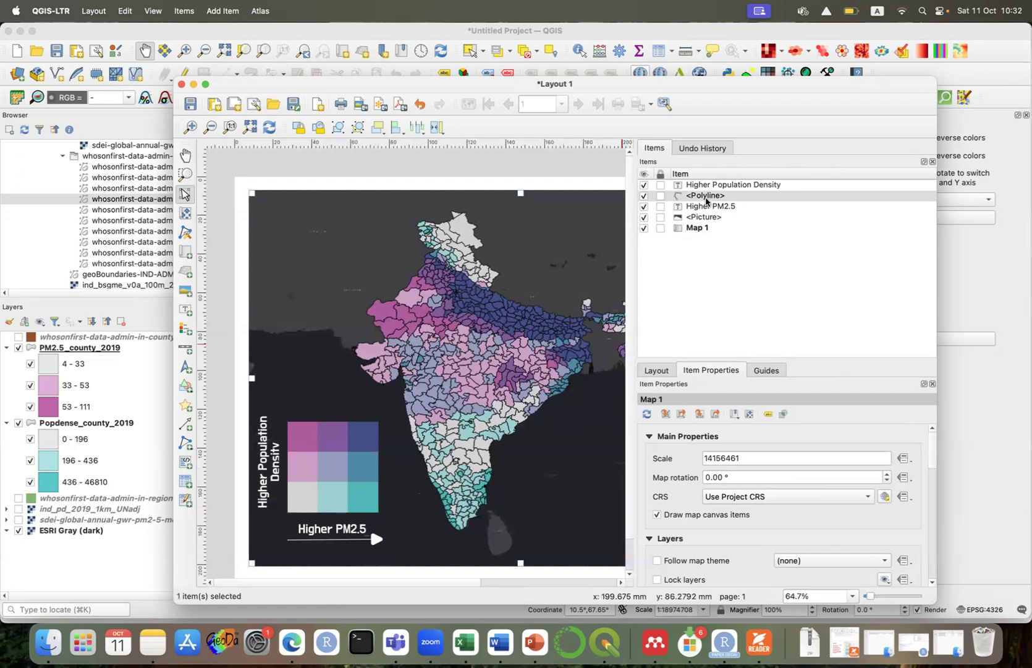
Try duplicating the horizontal arrow by copying and pasting it onto the map, and undo the paste.
{"action": "left_click", "coordinate": [707, 197]}
{"action": "right_click", "coordinate": [707, 199]}
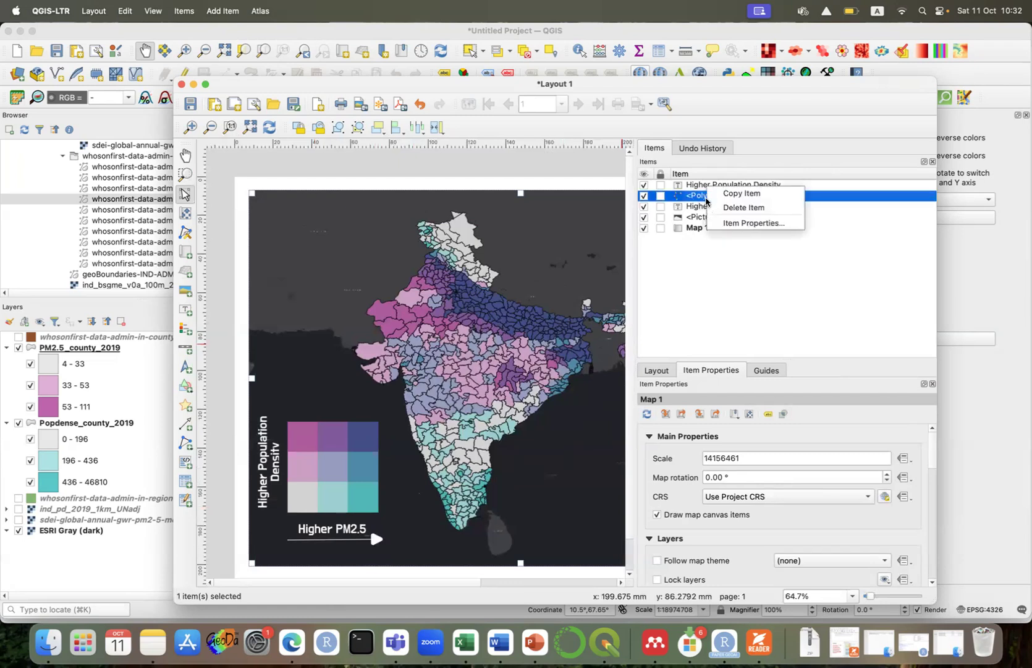
{"action": "left_click", "coordinate": [696, 243]}
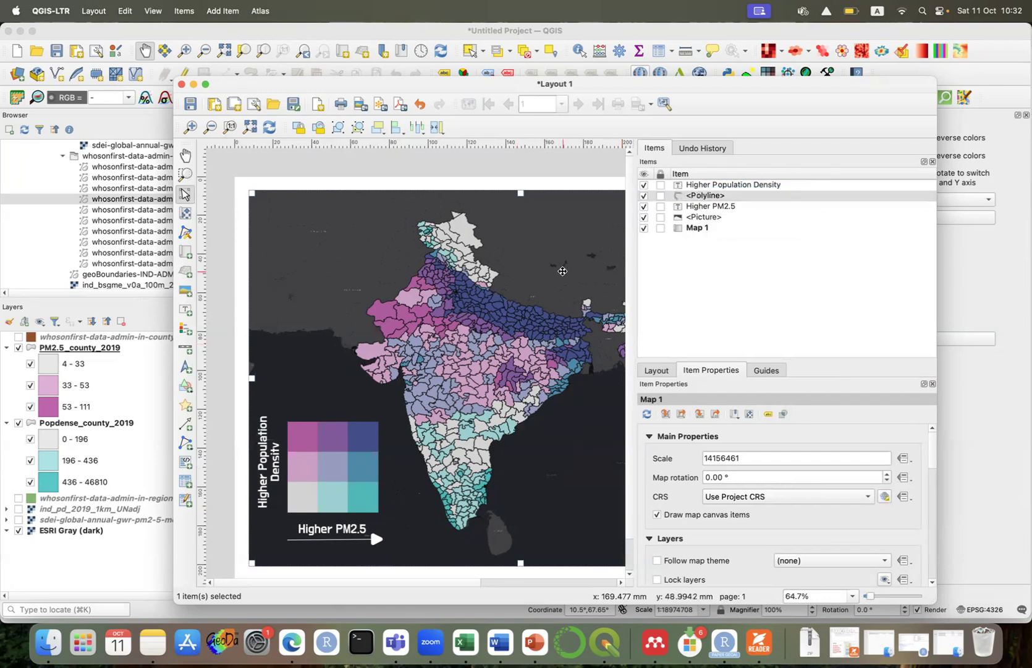
{"action": "key", "text": "super+v"}
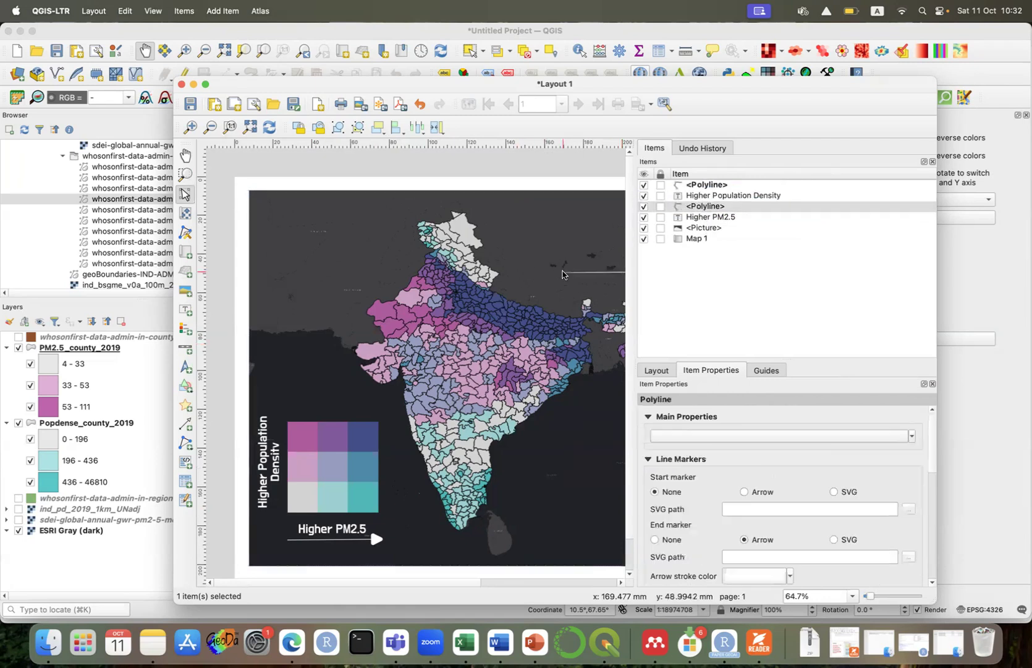
{"action": "left_click", "coordinate": [578, 272]}
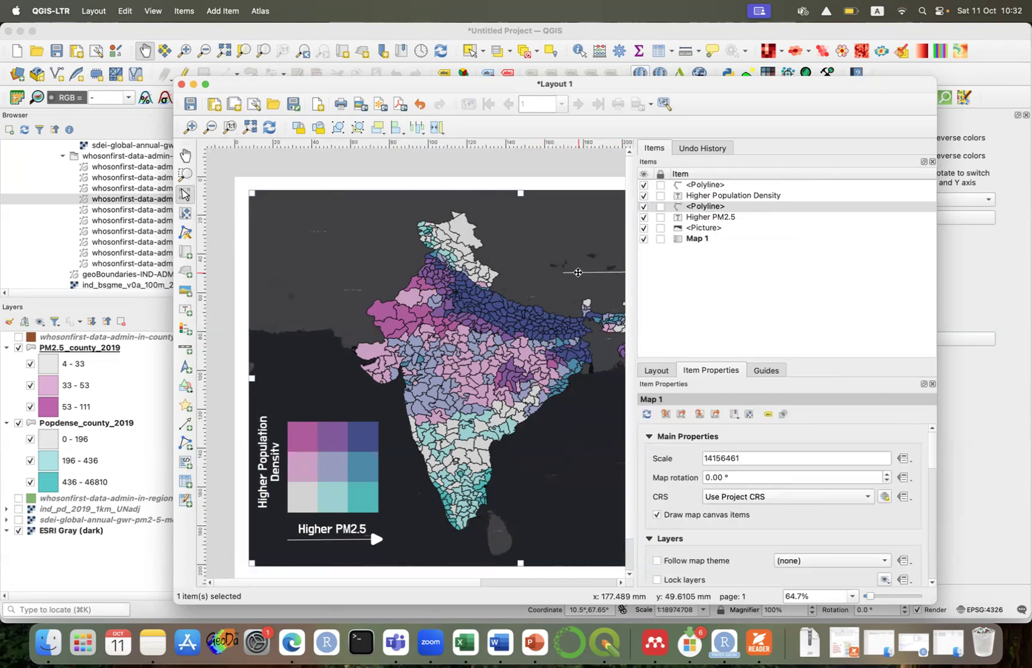
{"action": "key", "text": "super+z"}
Add a second arrow, starting beside the "Higher Population Density" label, and color its line white.
{"action": "left_click", "coordinate": [187, 425]}
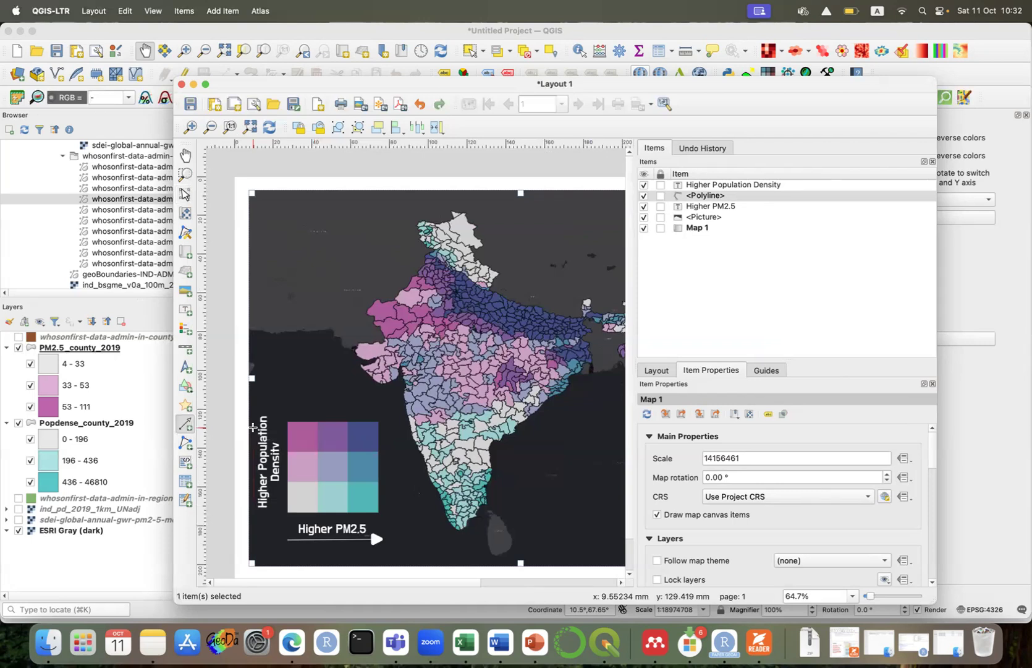
{"action": "right_click", "coordinate": [253, 427]}
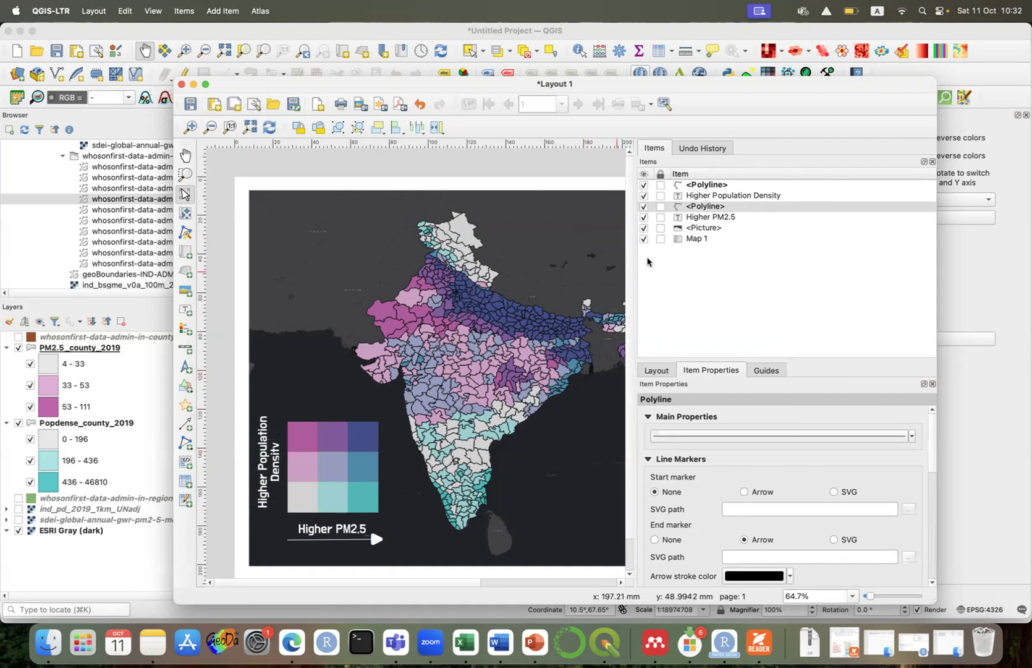
{"action": "left_click", "coordinate": [702, 185]}
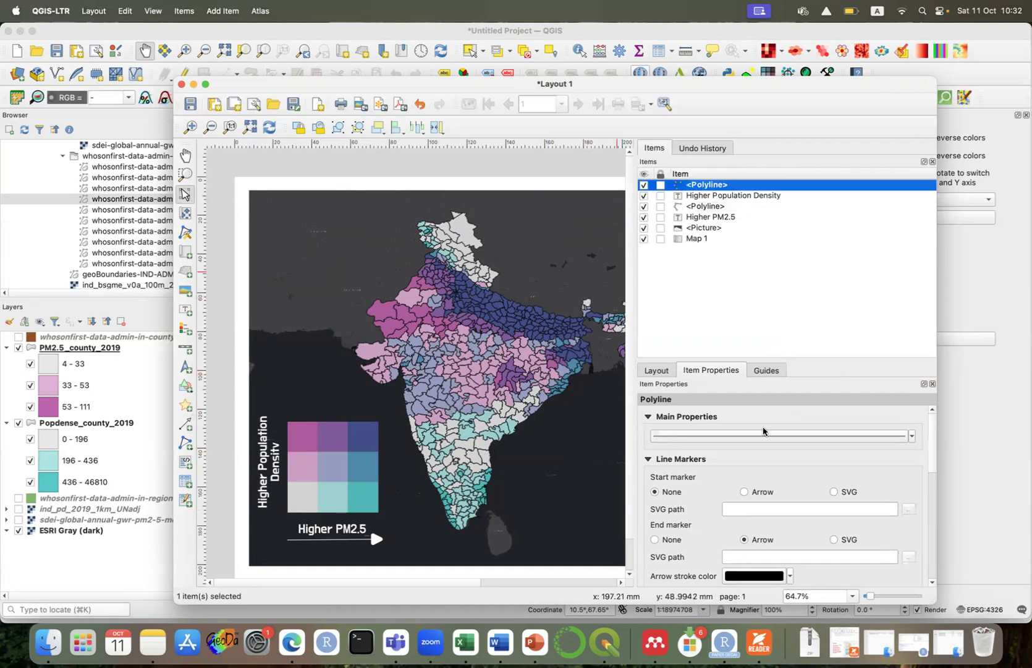
{"action": "left_click", "coordinate": [913, 436]}
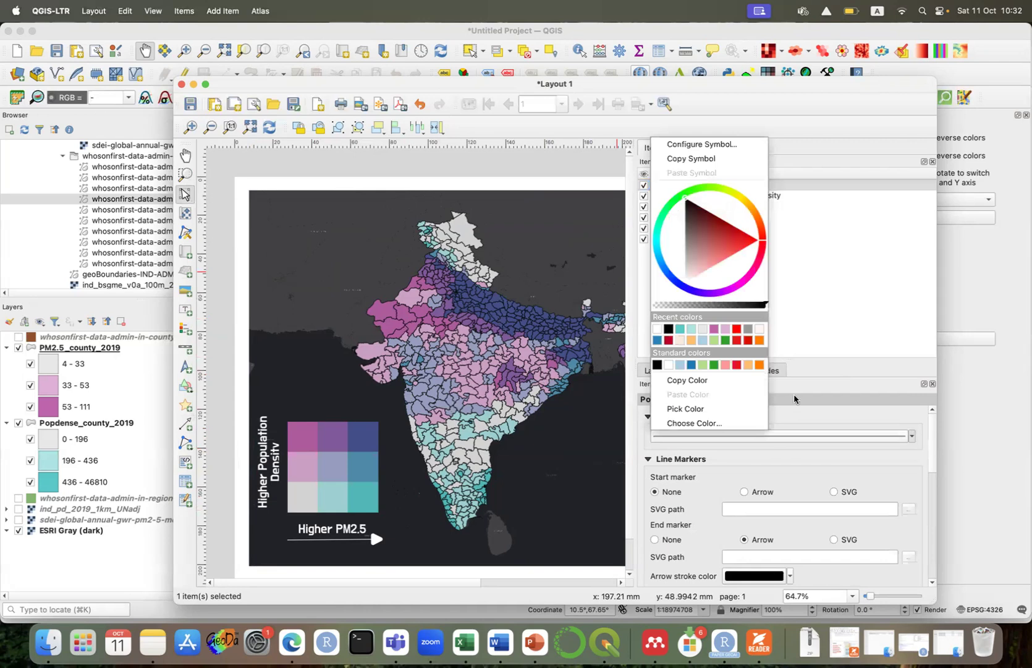
{"action": "left_click", "coordinate": [668, 366]}
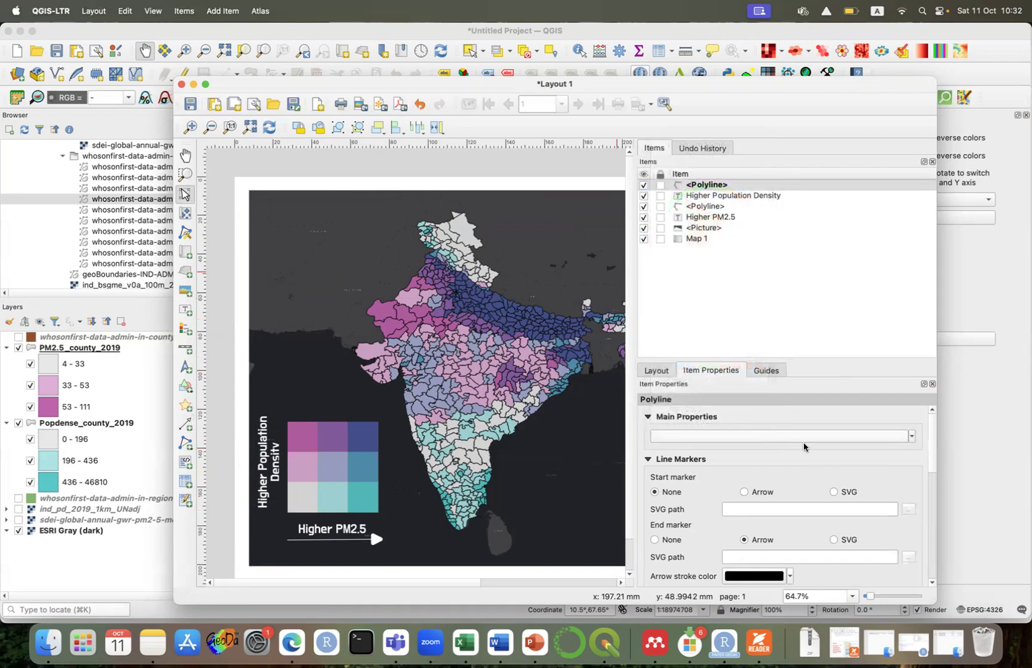
Set the second arrow's head stroke and fill colors to white and its arrow stroke width to 4 mm.
{"action": "scroll", "coordinate": [927, 461], "scroll_direction": "down", "scroll_amount": 5}
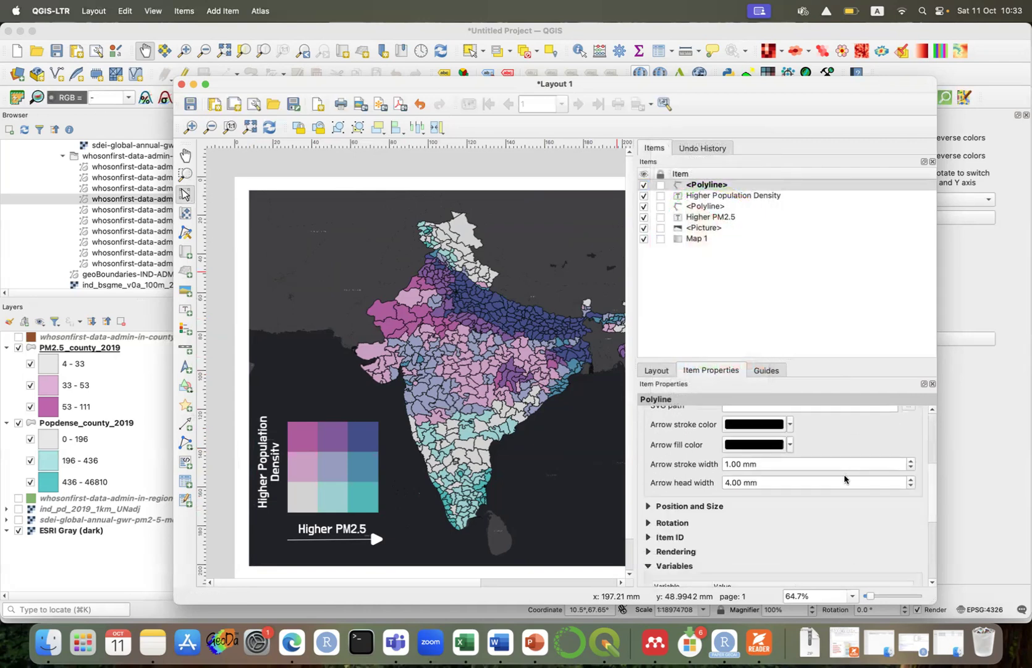
{"action": "left_click", "coordinate": [789, 425]}
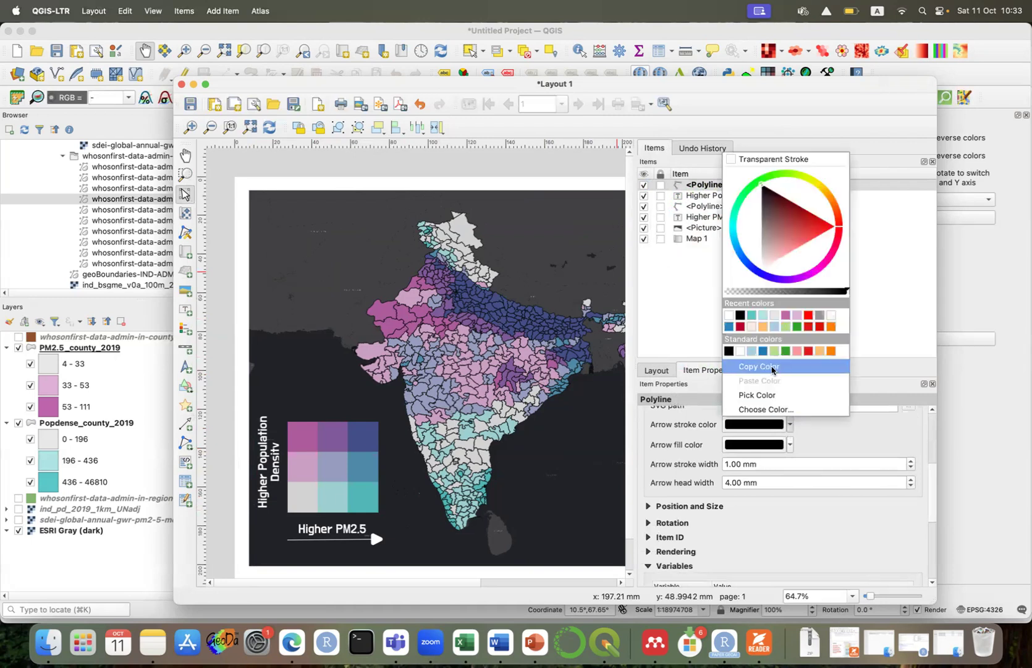
{"action": "left_click", "coordinate": [740, 351]}
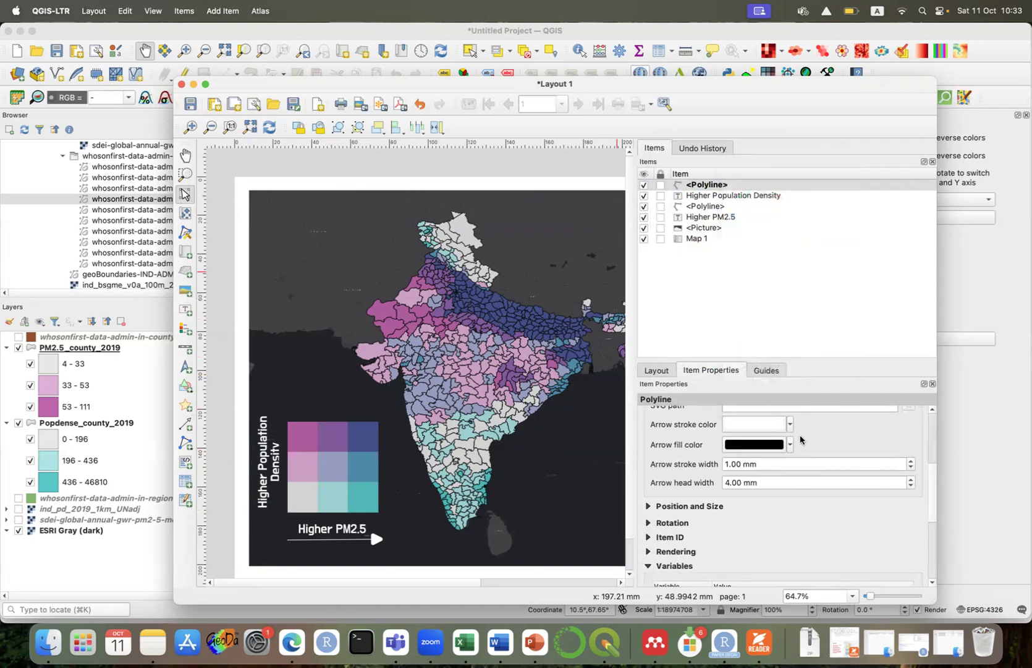
{"action": "left_click", "coordinate": [790, 444]}
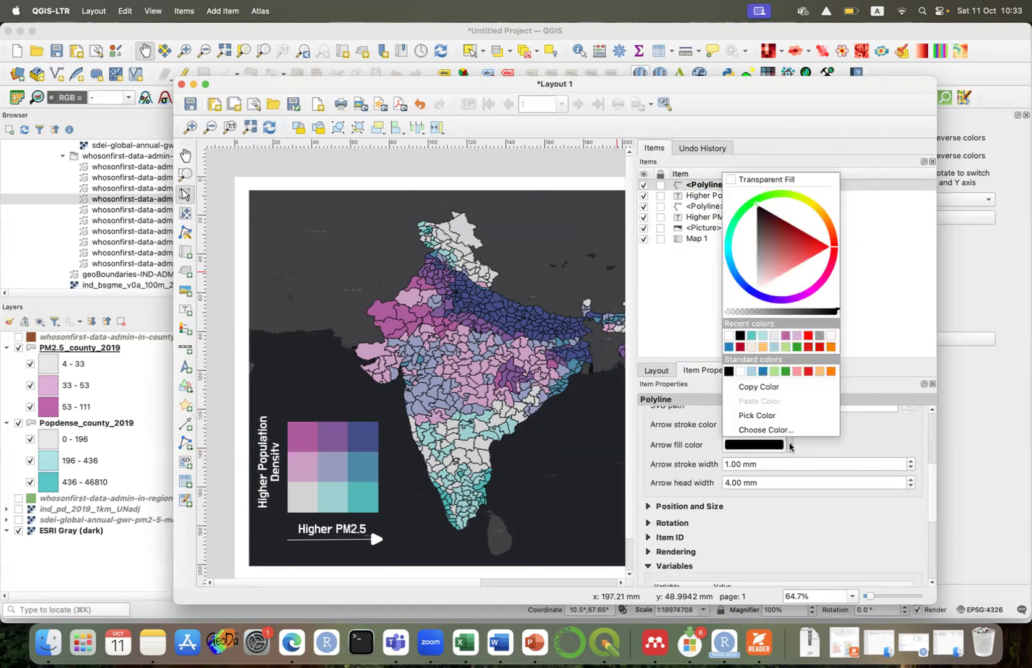
{"action": "left_click", "coordinate": [729, 335]}
{"action": "left_click_drag", "start_coordinate": [756, 464], "coordinate": [705, 464]}
{"action": "type", "text": "4"}
{"action": "key", "text": "Return"}
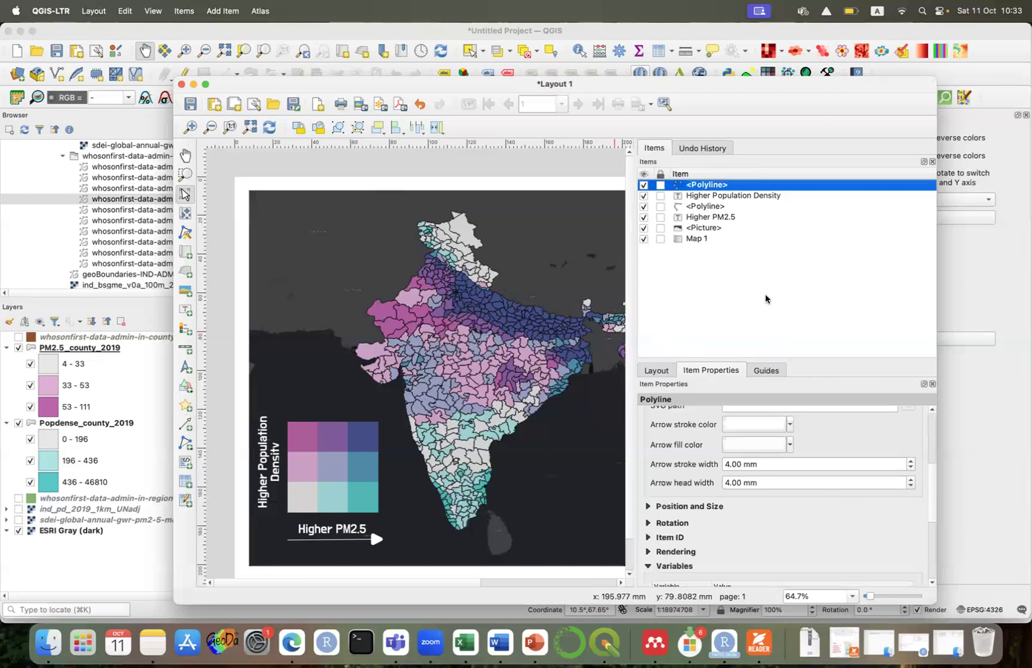
Draw a thin vertical rectangle along the outer edge of the "Higher Population Density" label as an arrow shaft.
{"action": "left_click", "coordinate": [252, 455]}
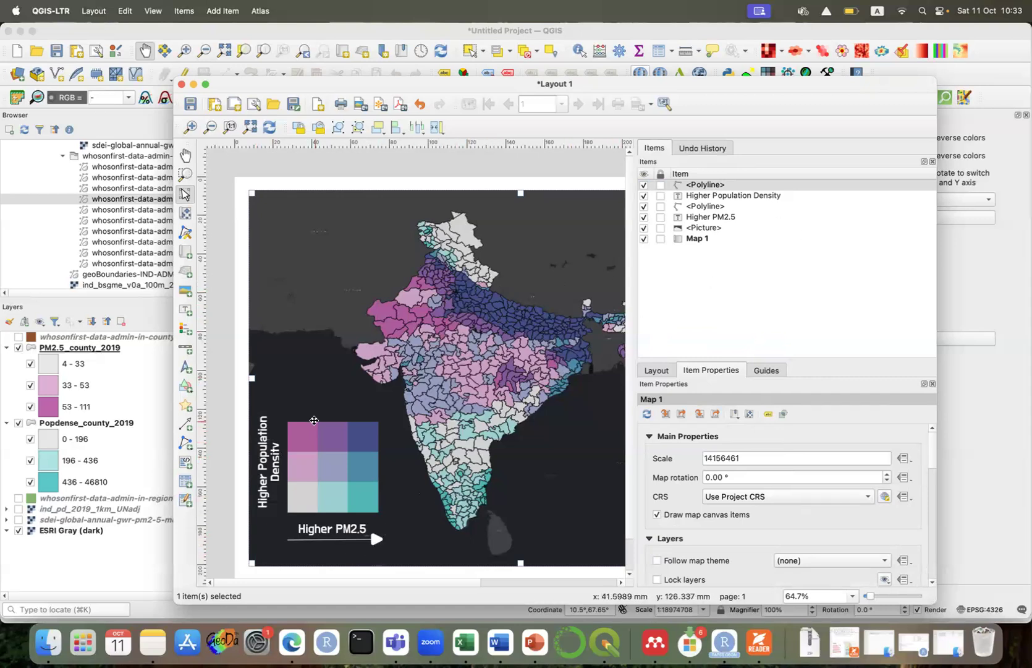
{"action": "left_click", "coordinate": [215, 460]}
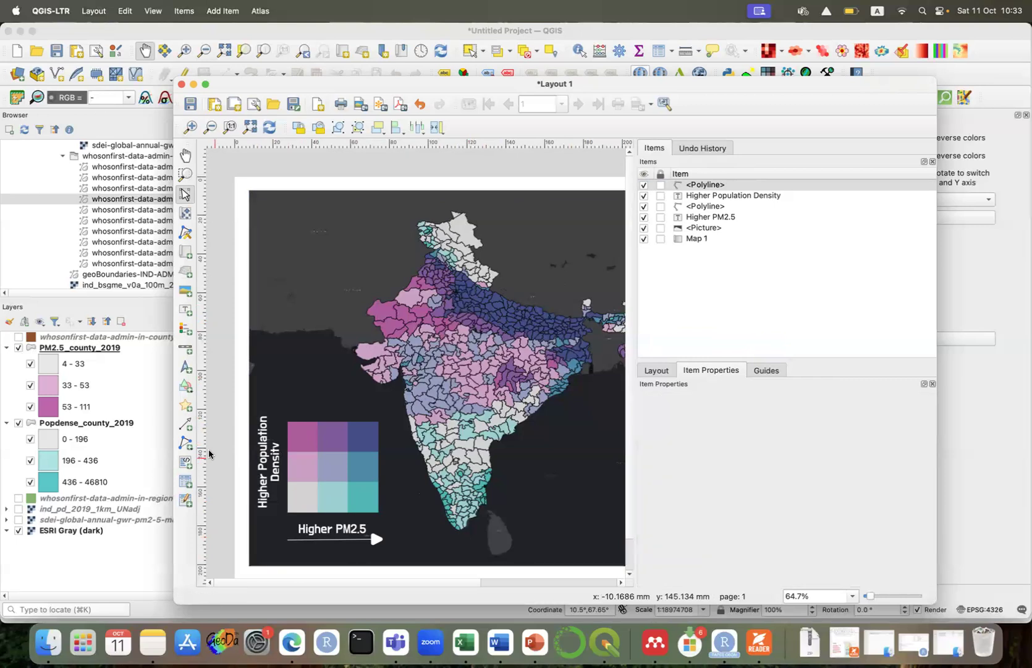
{"action": "left_click", "coordinate": [186, 388]}
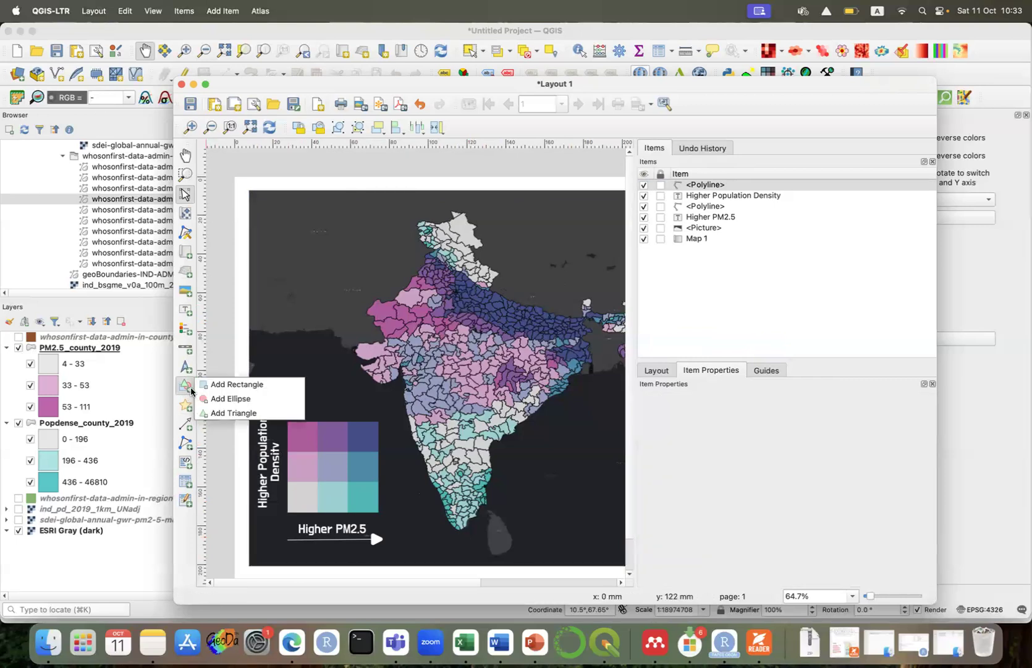
{"action": "left_click", "coordinate": [222, 384]}
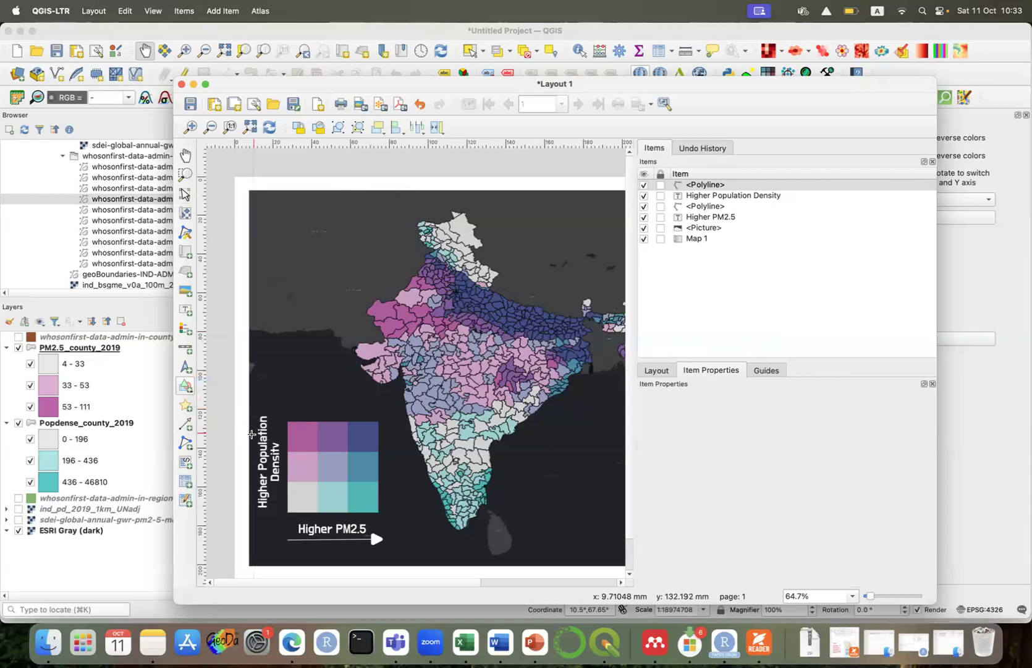
{"action": "left_click_drag", "start_coordinate": [251, 433], "coordinate": [258, 506]}
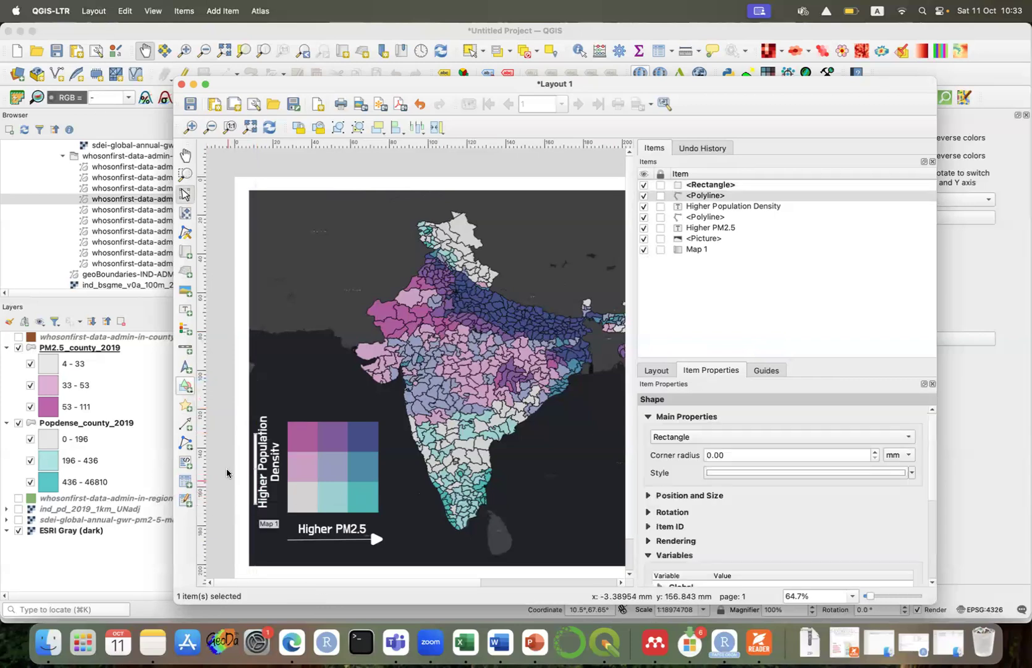
{"action": "left_click", "coordinate": [226, 452]}
Add a triangle shape and position it on the upper end of the thin rectangle as an upward arrowhead.
{"action": "left_click", "coordinate": [185, 386]}
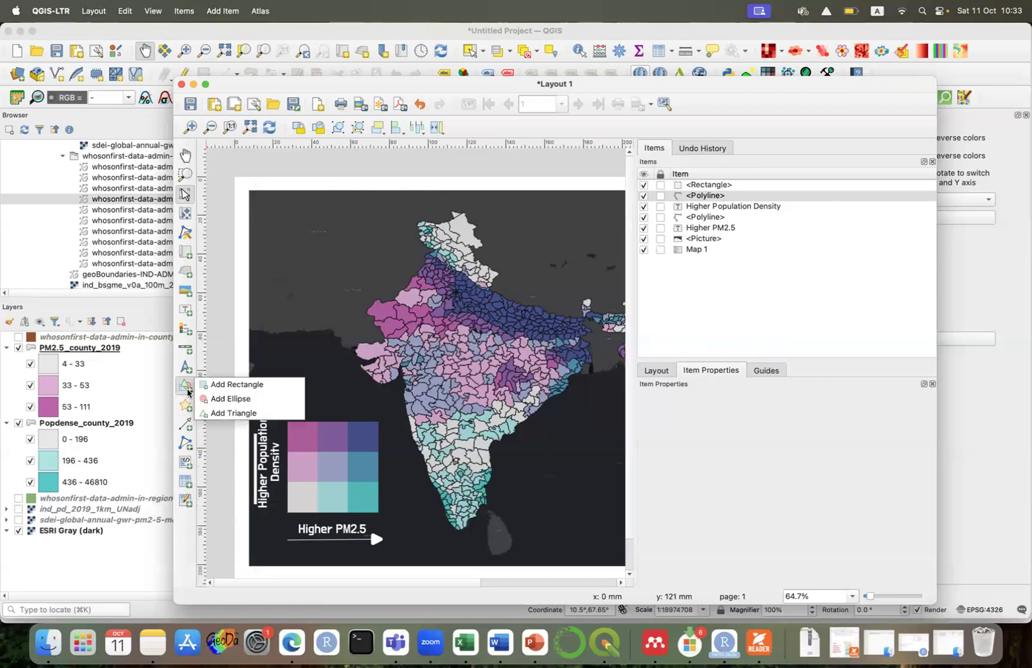
{"action": "left_click", "coordinate": [235, 412]}
{"action": "left_click", "coordinate": [255, 428]}
{"action": "left_click", "coordinate": [626, 393]}
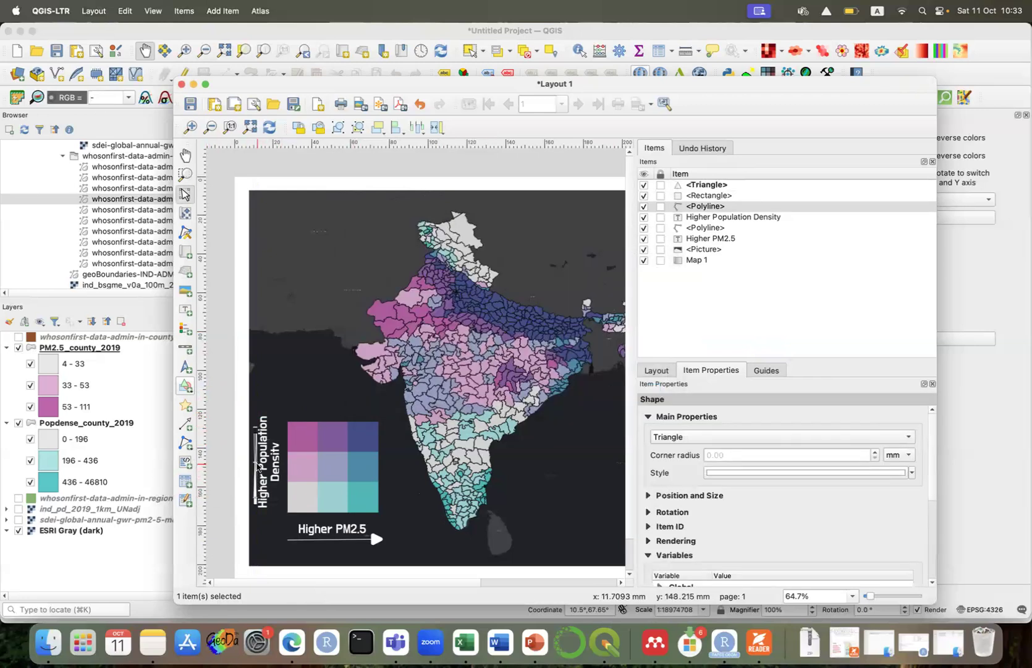
{"action": "left_click_drag", "start_coordinate": [261, 463], "coordinate": [269, 419]}
{"action": "left_click_drag", "start_coordinate": [265, 371], "coordinate": [257, 430]}
{"action": "key", "text": "Left"}
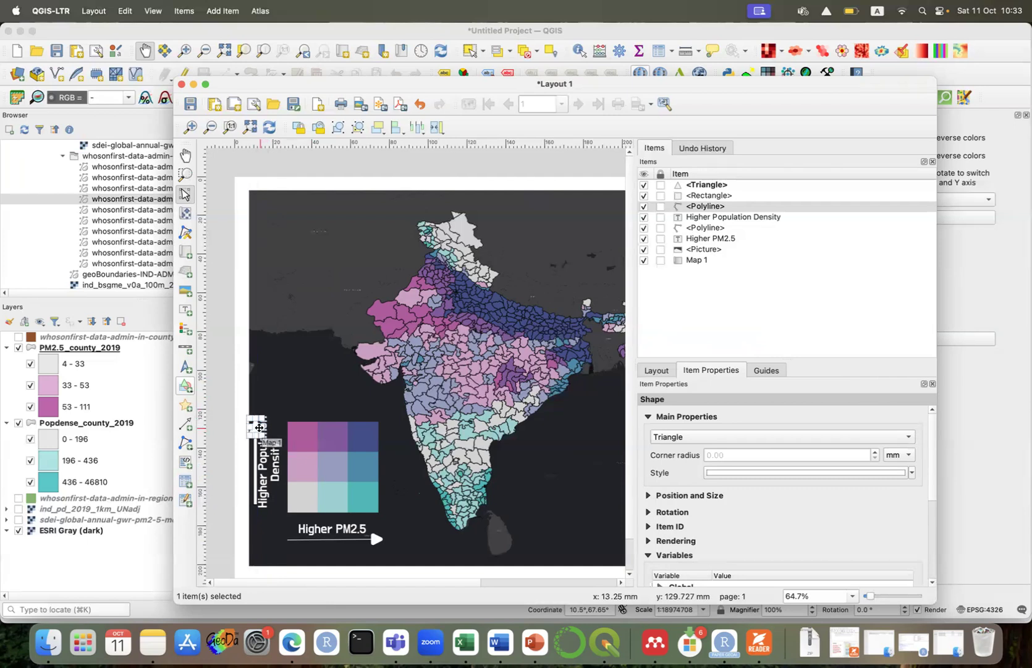
{"action": "left_click", "coordinate": [238, 428]}
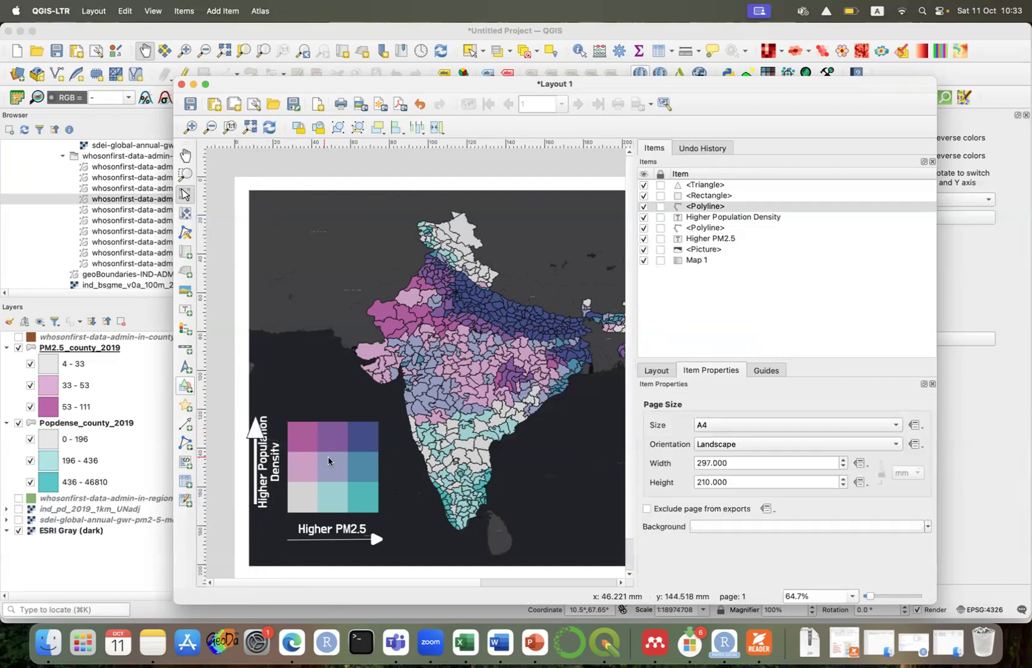
Shift the legend picture and both the "Higher Population Density" and "Higher PM2.5" labels slightly right, away from the vertical arrow.
{"action": "left_click", "coordinate": [267, 464]}
{"action": "left_click", "coordinate": [338, 457], "text": "shift"}
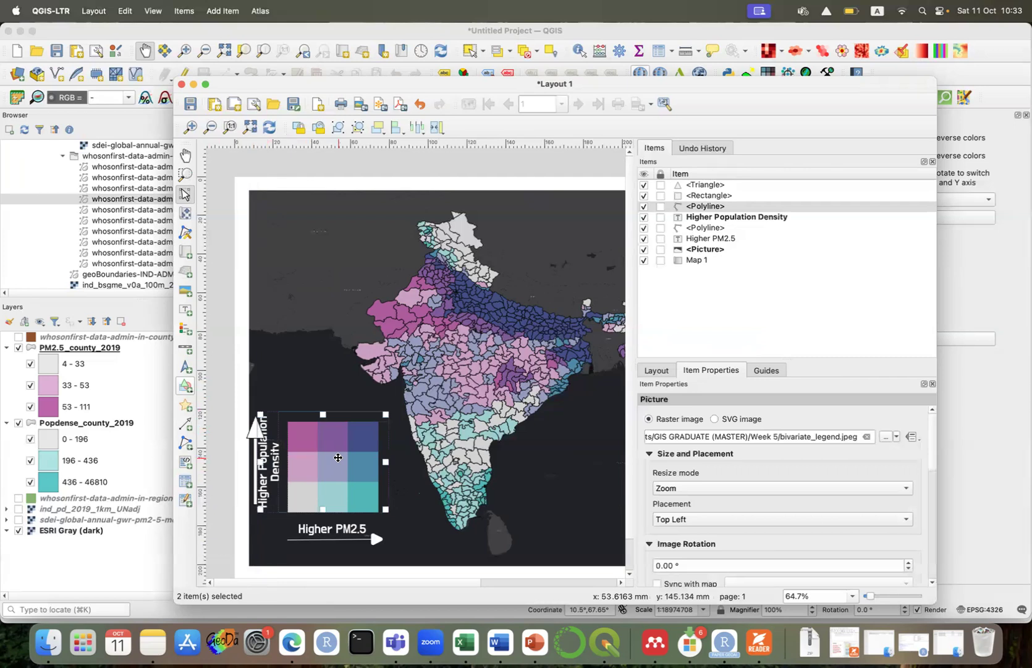
{"action": "left_click", "coordinate": [356, 529], "text": "shift"}
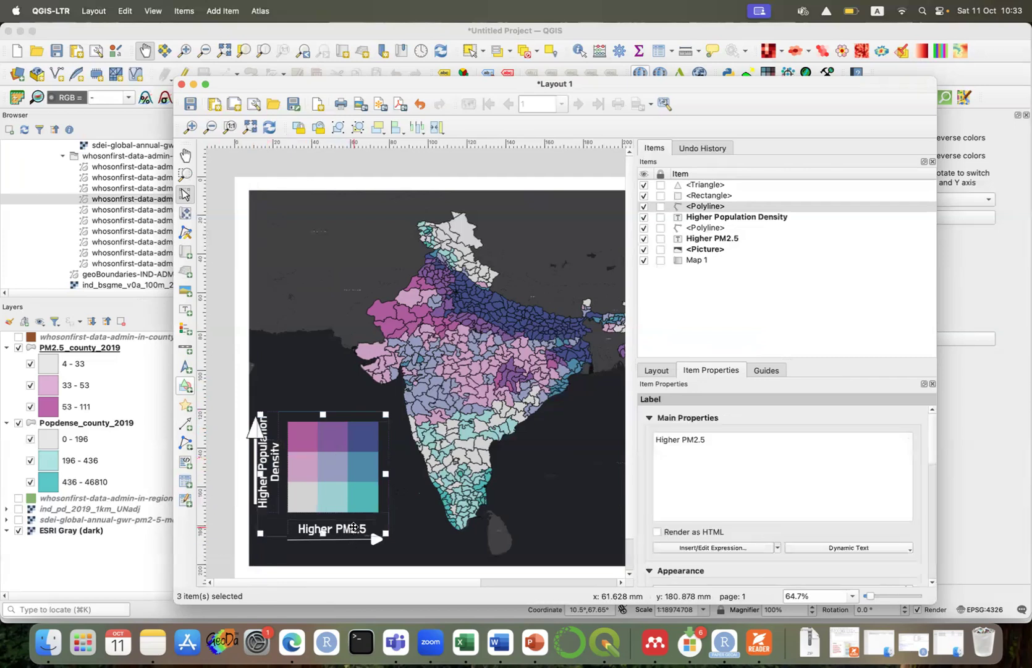
{"action": "left_click", "coordinate": [375, 539], "text": "shift"}
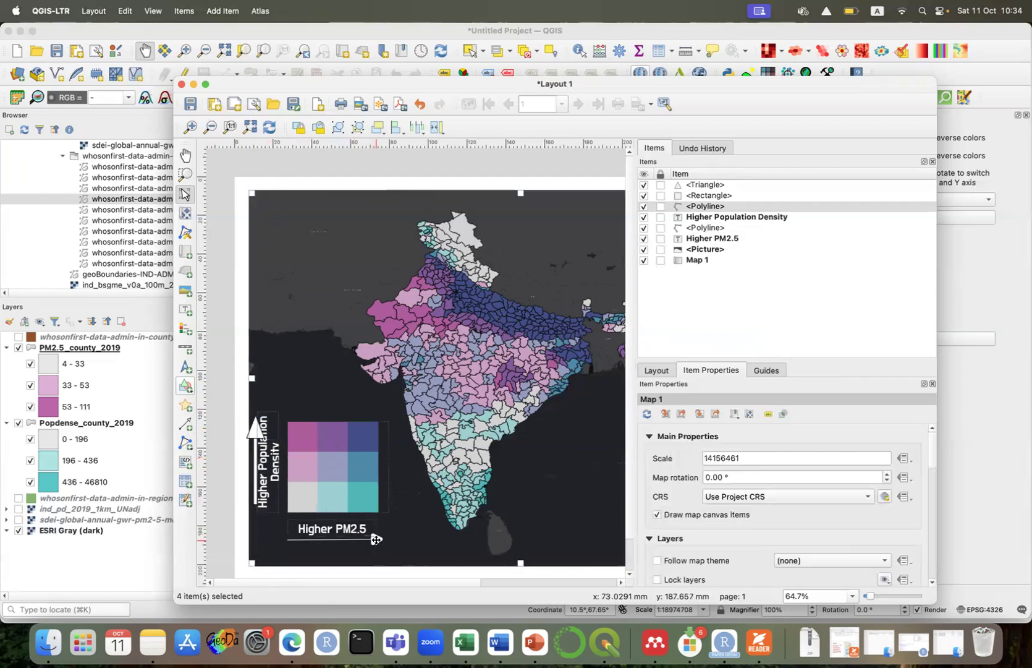
{"action": "left_click", "coordinate": [414, 535], "text": "shift"}
{"action": "key", "text": "Right"}
{"action": "key", "text": "Right"}
{"action": "key", "text": "Right"}
{"action": "key", "text": "Right"}
{"action": "key", "text": "Right"}
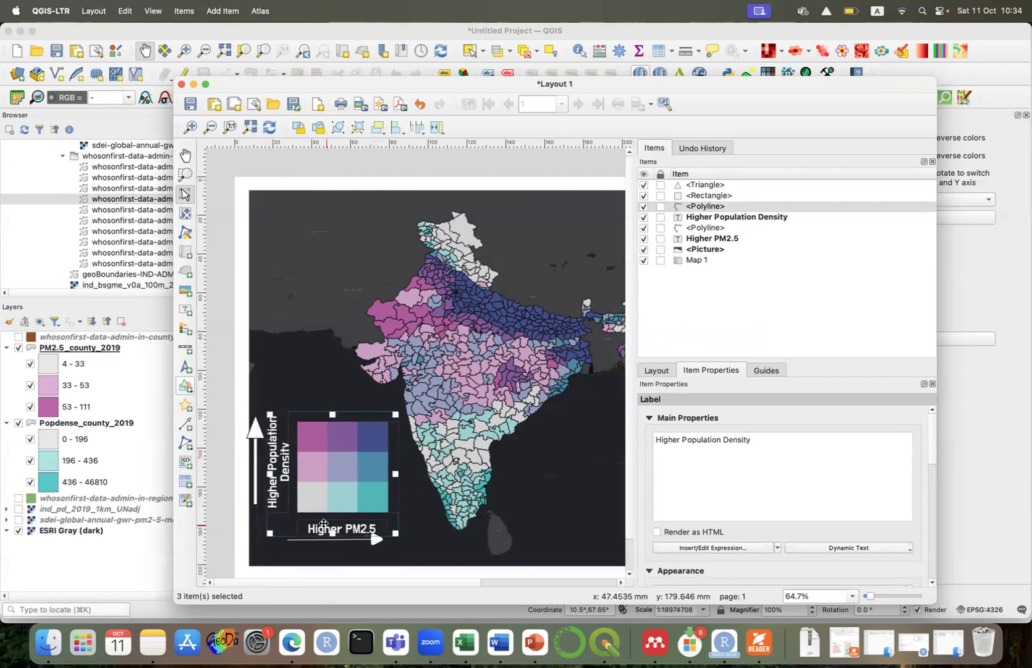
{"action": "left_click", "coordinate": [237, 476]}
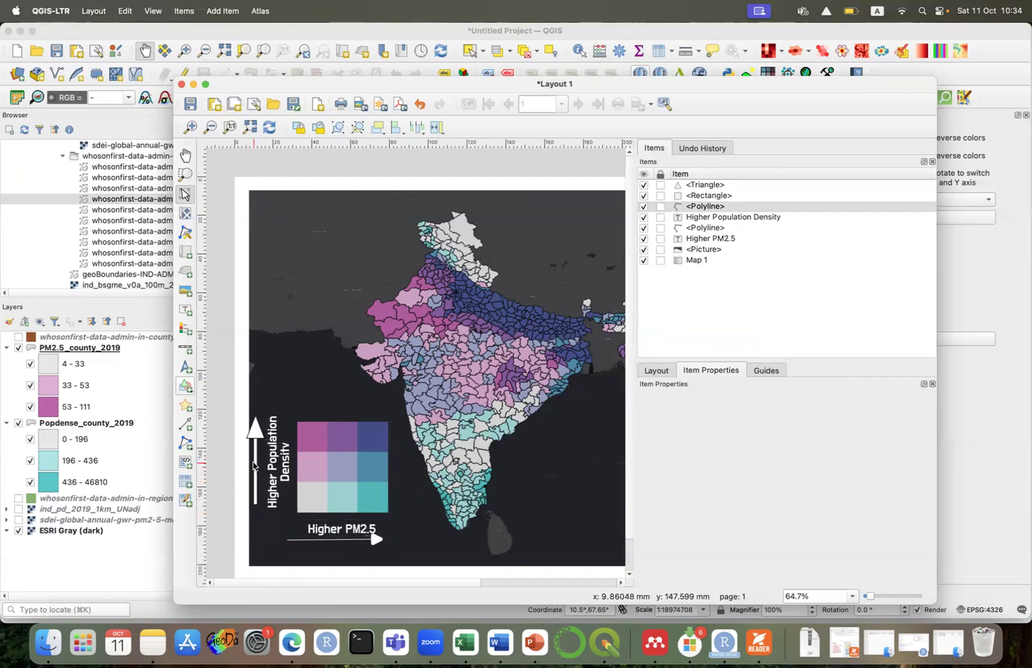
Move the vertical arrow's rectangle and triangle together slightly right, closer to the "Higher Population Density" label.
{"action": "left_click", "coordinate": [254, 460]}
{"action": "left_click", "coordinate": [255, 431], "text": "shift"}
{"action": "left_click_drag", "start_coordinate": [258, 430], "coordinate": [262, 431]}
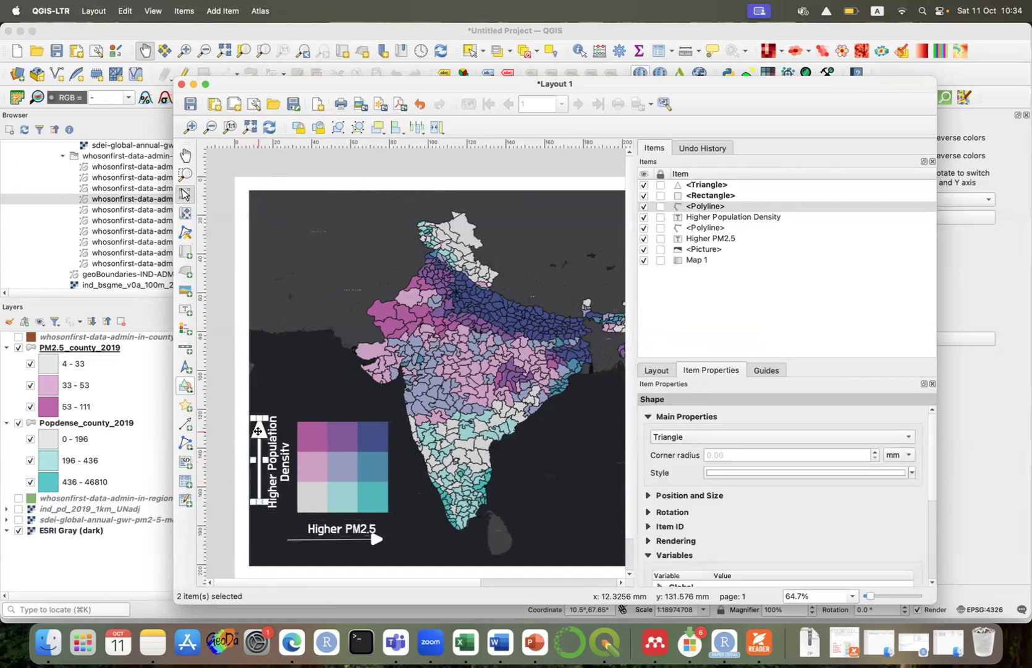
Delete both polyline arrows from the layout, leaving the arrow built from shapes.
{"action": "left_click", "coordinate": [350, 544]}
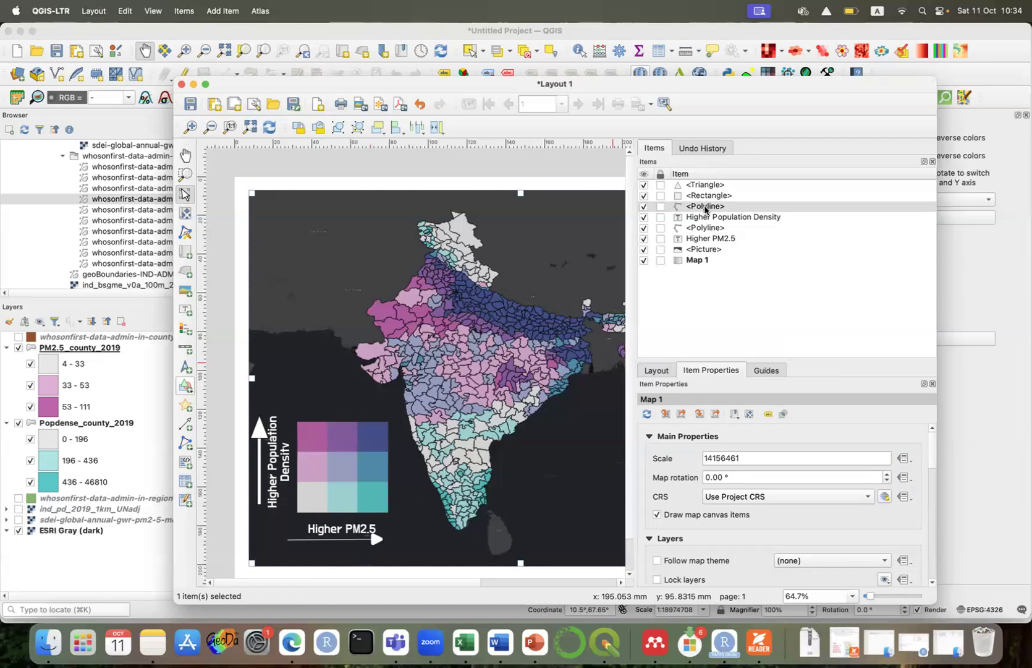
{"action": "left_click", "coordinate": [714, 207]}
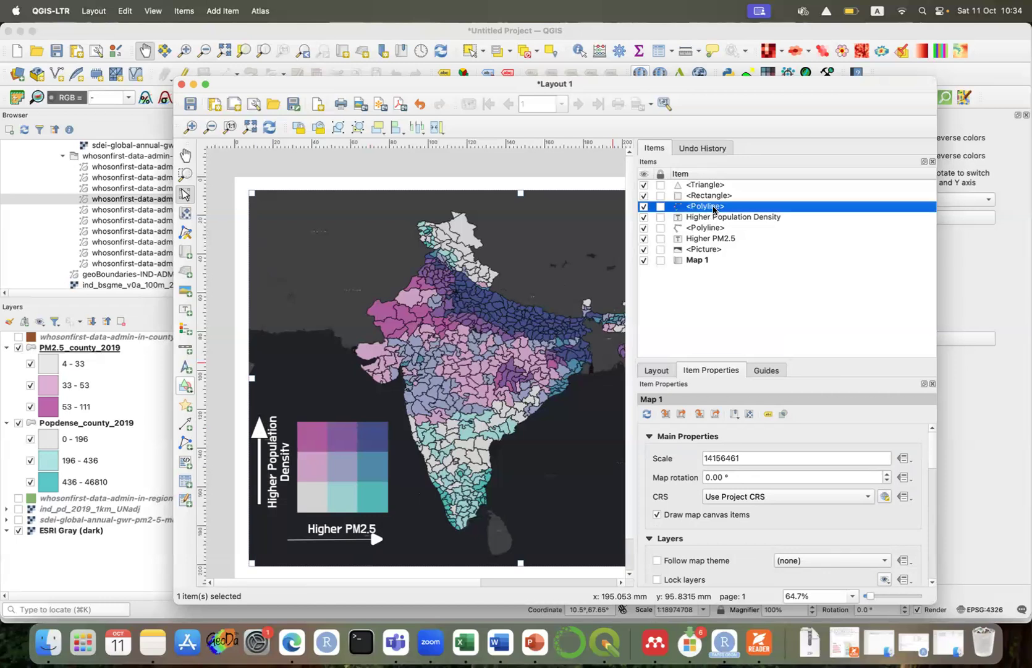
{"action": "right_click", "coordinate": [715, 210]}
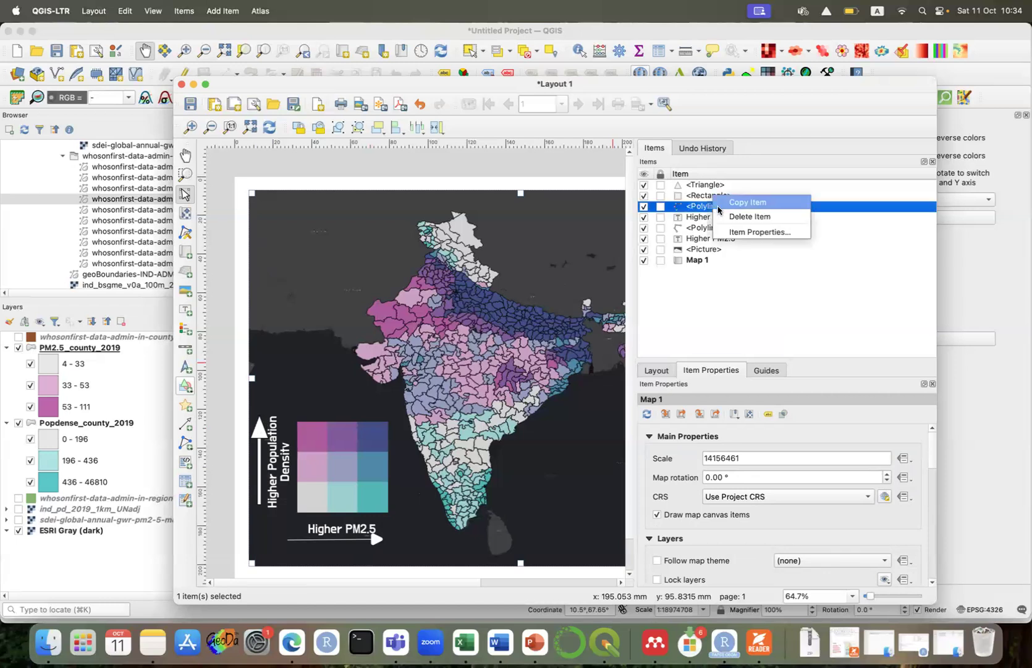
{"action": "left_click", "coordinate": [731, 216]}
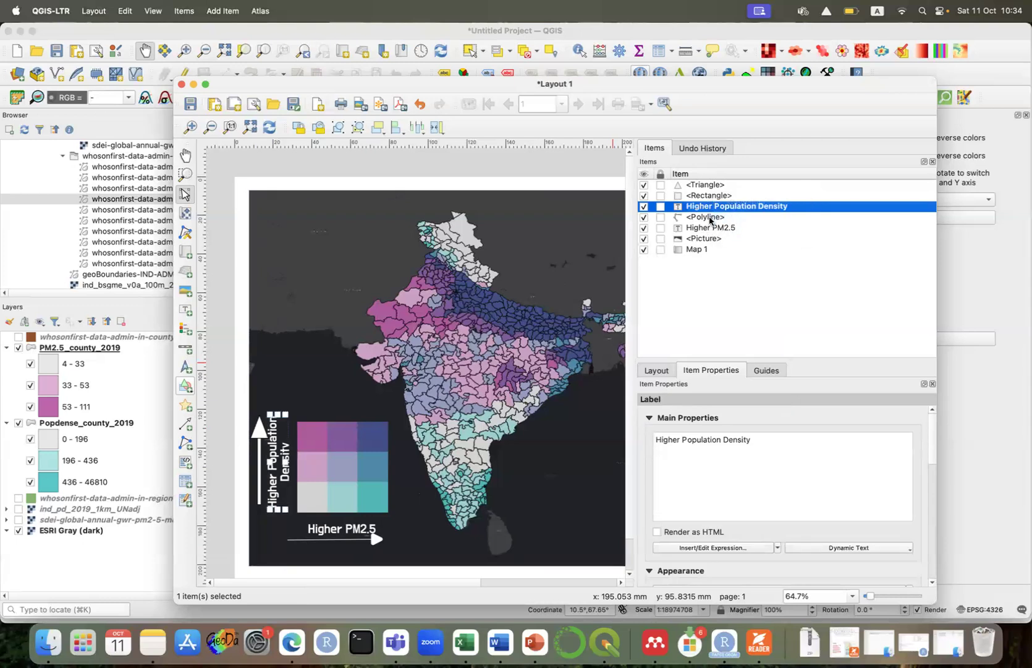
{"action": "left_click", "coordinate": [710, 217]}
{"action": "right_click", "coordinate": [710, 219]}
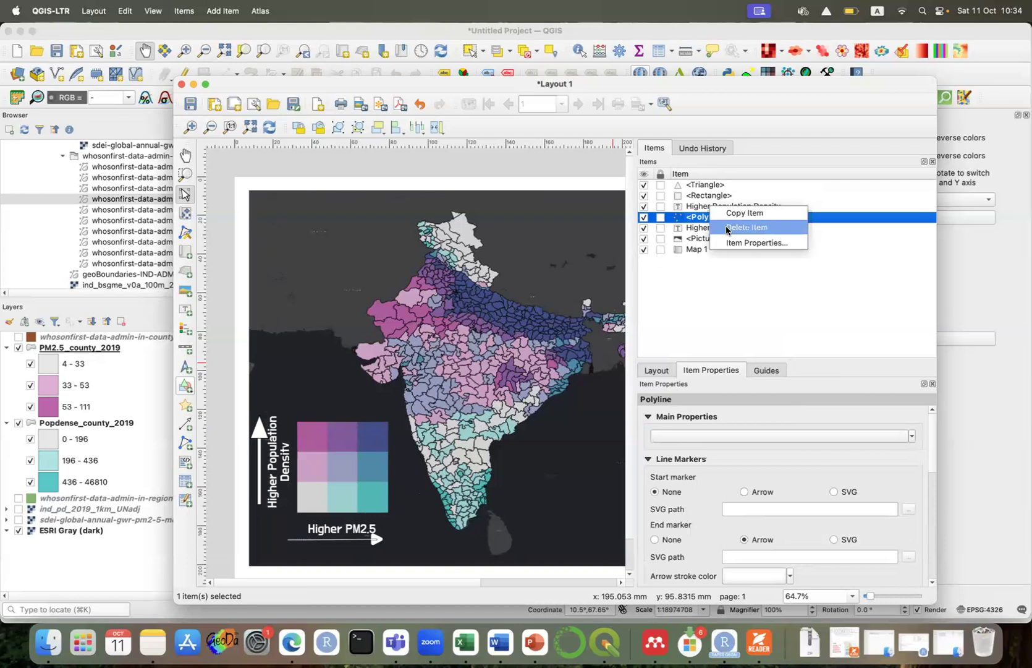
{"action": "left_click", "coordinate": [727, 228]}
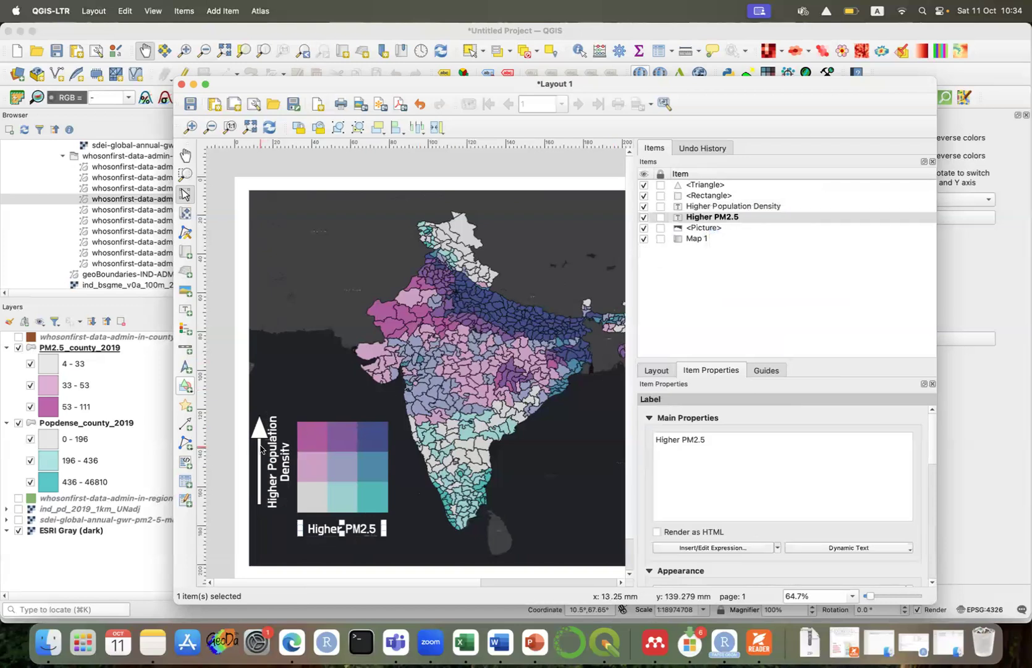
Duplicate the vertical arrow's rectangle and triangle together.
{"action": "left_click", "coordinate": [259, 445]}
{"action": "left_click", "coordinate": [261, 426], "text": "shift"}
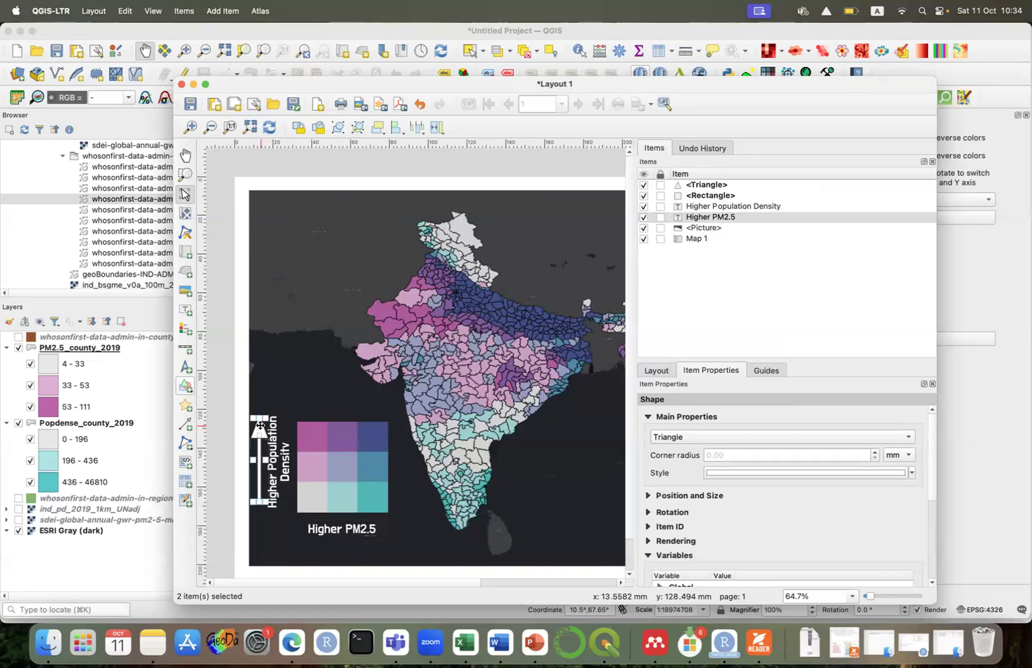
{"action": "key", "text": "super+d"}
Try rotating the duplicated arrow with values of 90°, 270° and 170°, and clear the rotation.
{"action": "scroll", "coordinate": [785, 533], "scroll_direction": "down", "scroll_amount": 4}
{"action": "left_click", "coordinate": [649, 415]}
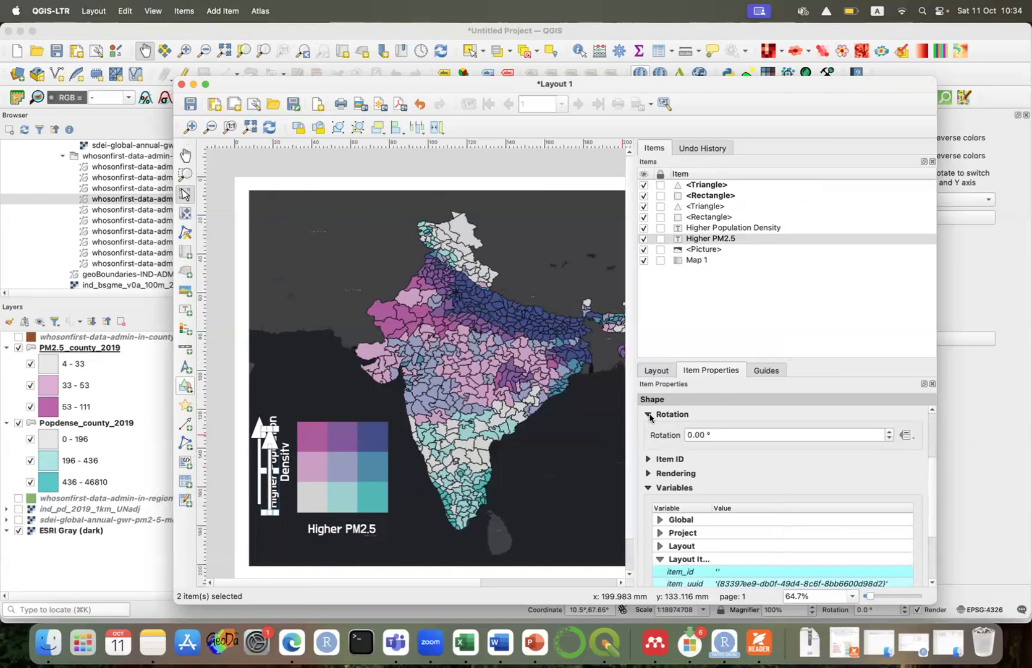
{"action": "left_click_drag", "start_coordinate": [705, 435], "coordinate": [648, 439]}
{"action": "type", "text": "90"}
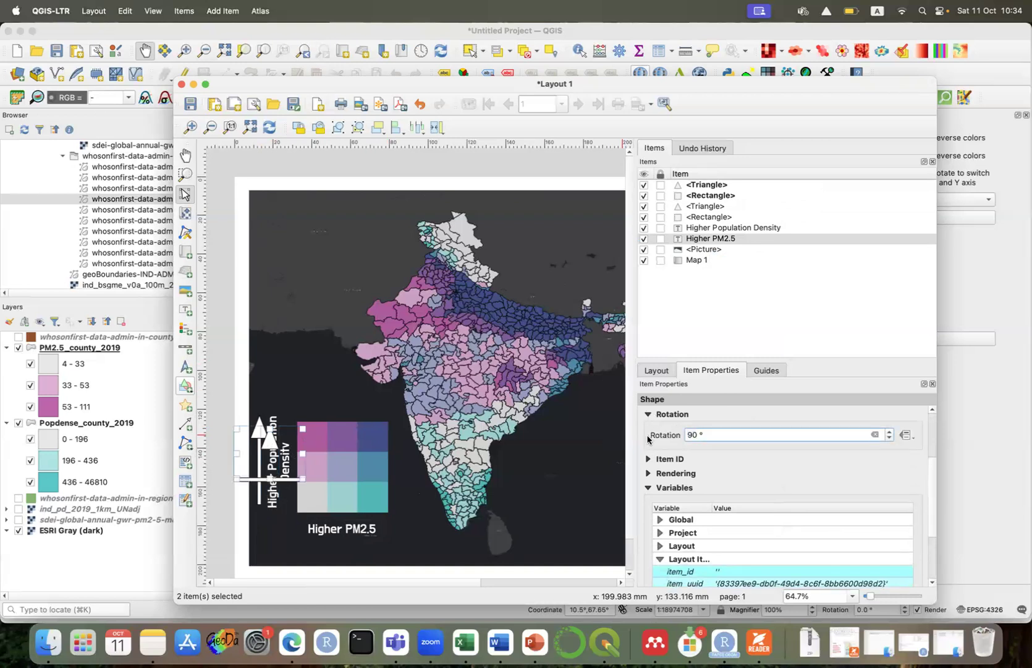
{"action": "key", "text": "BackSpace"}
{"action": "key", "text": "BackSpace"}
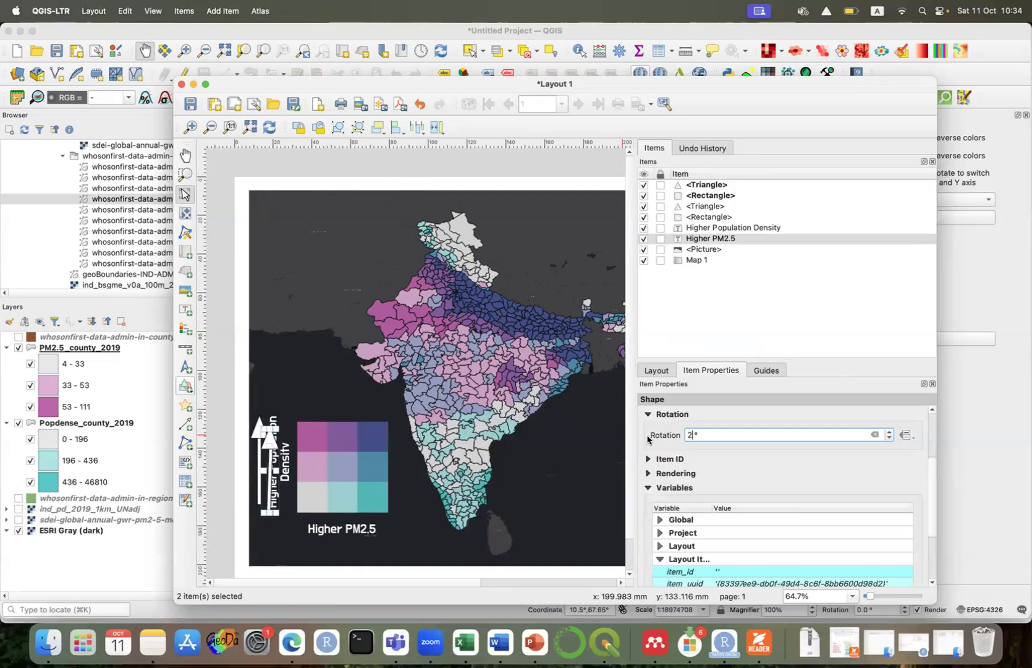
{"action": "type", "text": "270"}
{"action": "key", "text": "BackSpace"}
{"action": "key", "text": "BackSpace"}
{"action": "key", "text": "BackSpace"}
{"action": "type", "text": "170"}
{"action": "key", "text": "BackSpace"}
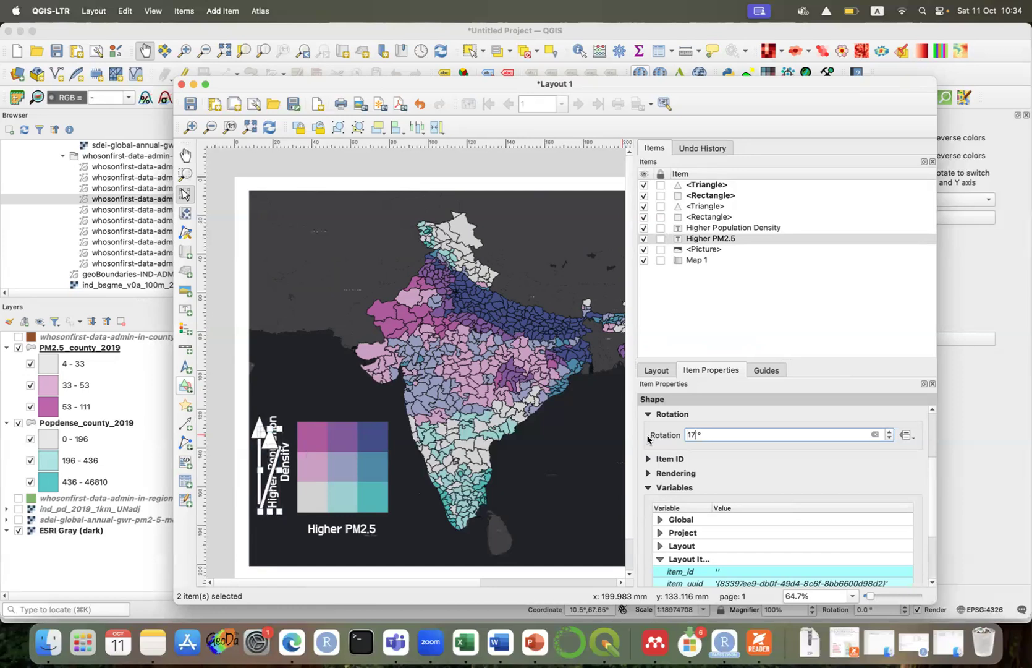
{"action": "key", "text": "BackSpace"}
{"action": "key", "text": "BackSpace"}
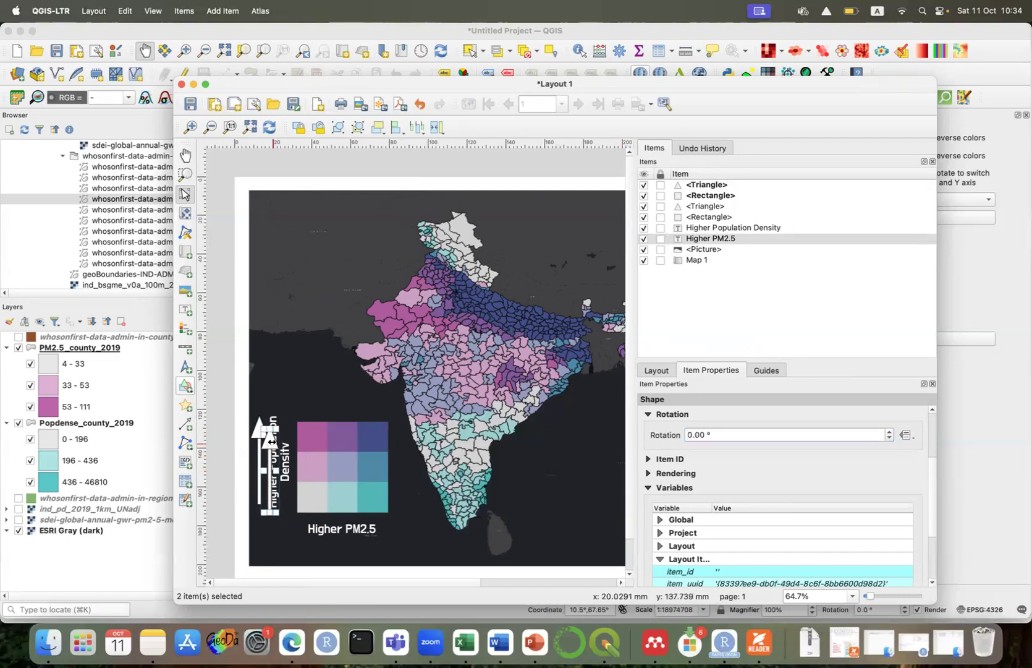
Move the duplicated arrow over the legend grid's right column, try a 45° rotation on it, and clear the rotation.
{"action": "left_click_drag", "start_coordinate": [273, 442], "coordinate": [378, 464]}
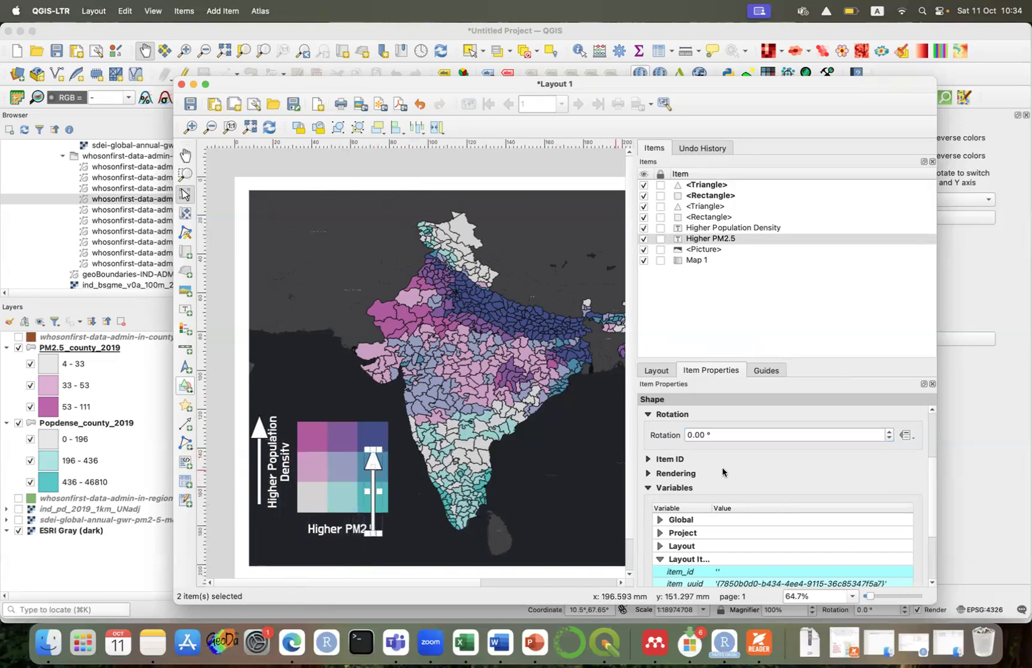
{"action": "left_click_drag", "start_coordinate": [739, 435], "coordinate": [634, 433]}
{"action": "type", "text": "45"}
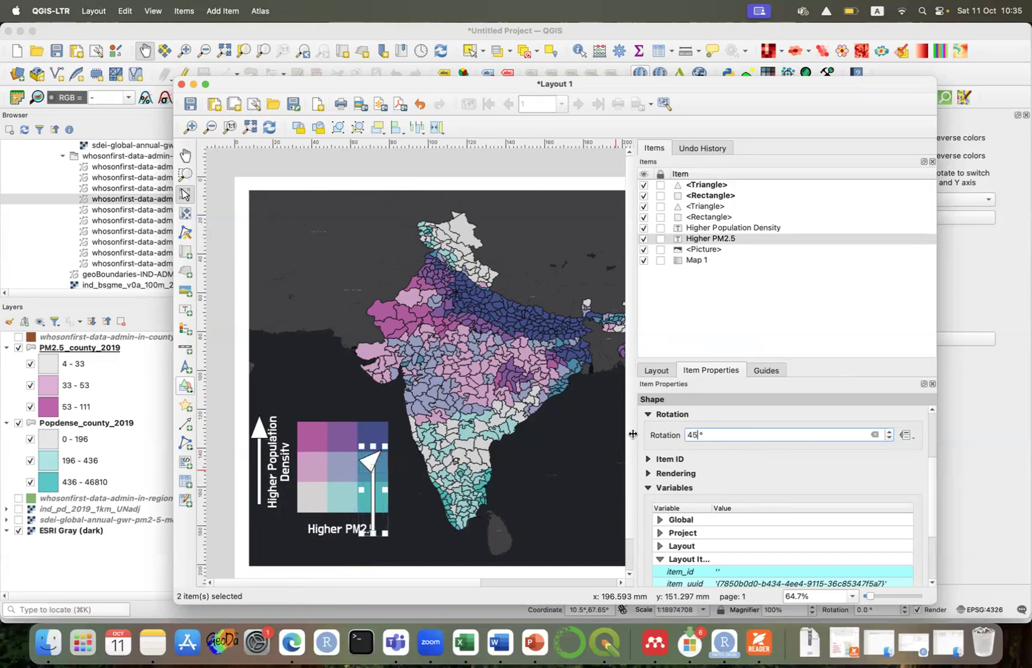
{"action": "key", "text": "BackSpace"}
{"action": "key", "text": "BackSpace"}
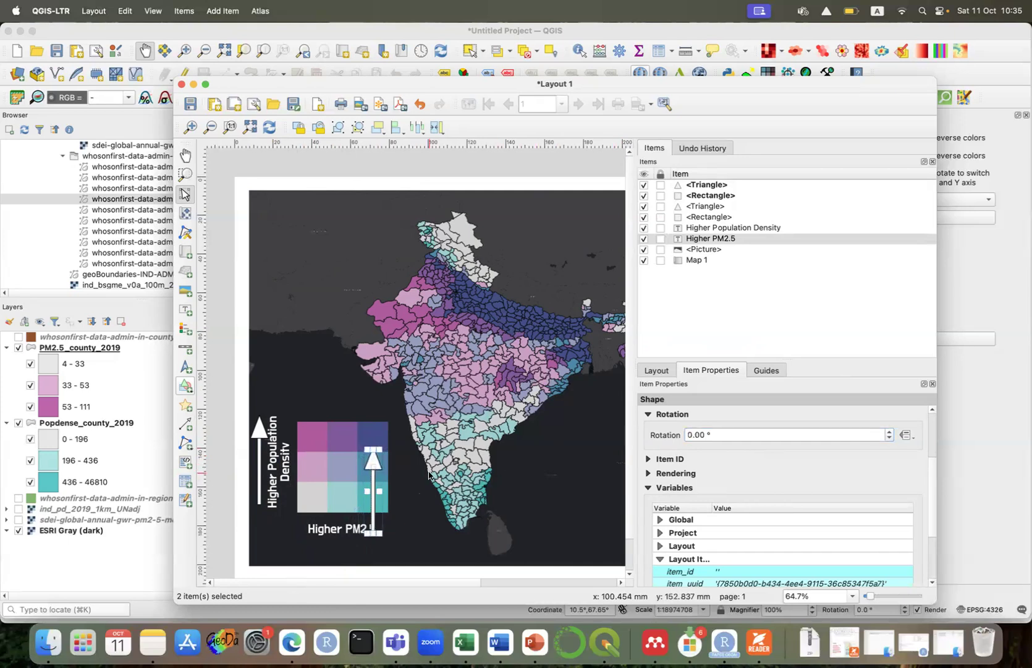
Group the duplicated triangle and rectangle to move them just right of the legend grid, and ungroup them.
{"action": "right_click", "coordinate": [374, 464]}
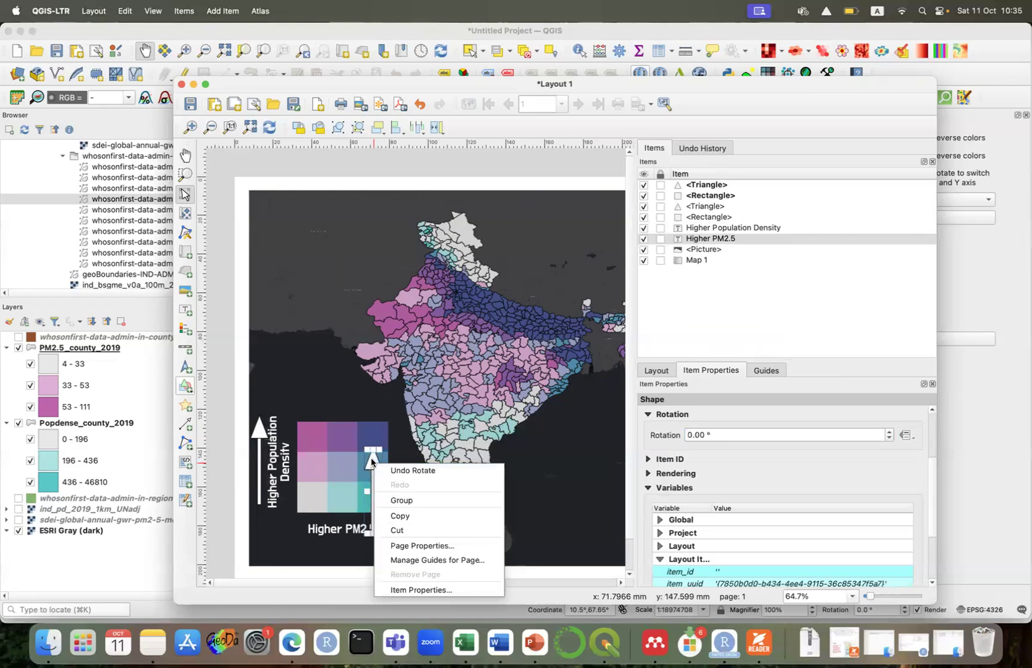
{"action": "left_click", "coordinate": [413, 499]}
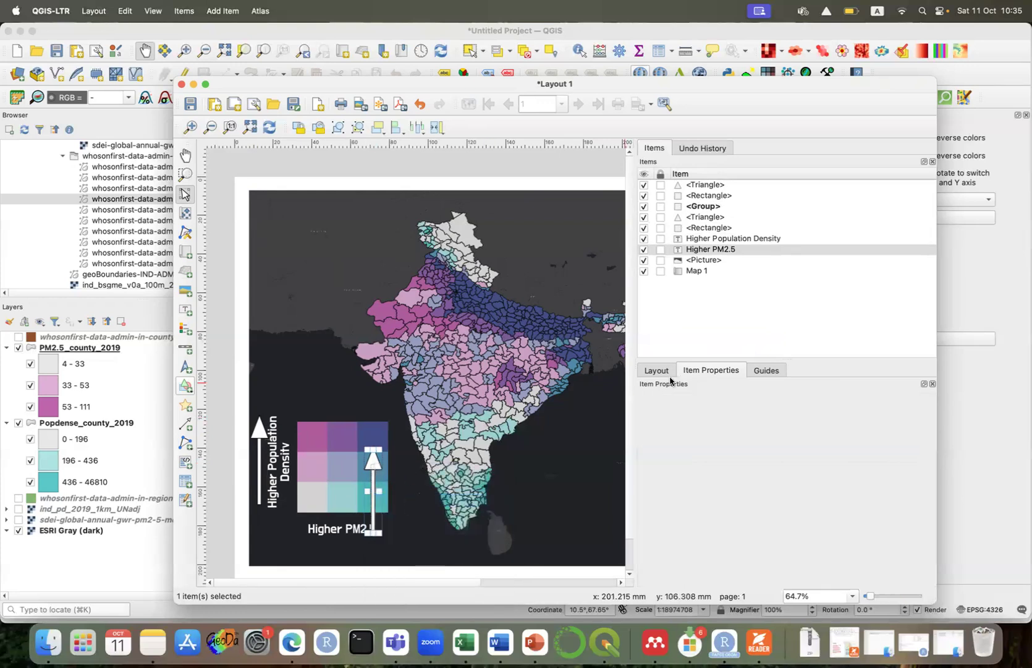
{"action": "left_click_drag", "start_coordinate": [372, 463], "coordinate": [407, 477]}
{"action": "right_click", "coordinate": [407, 478]}
{"action": "left_click", "coordinate": [436, 517]}
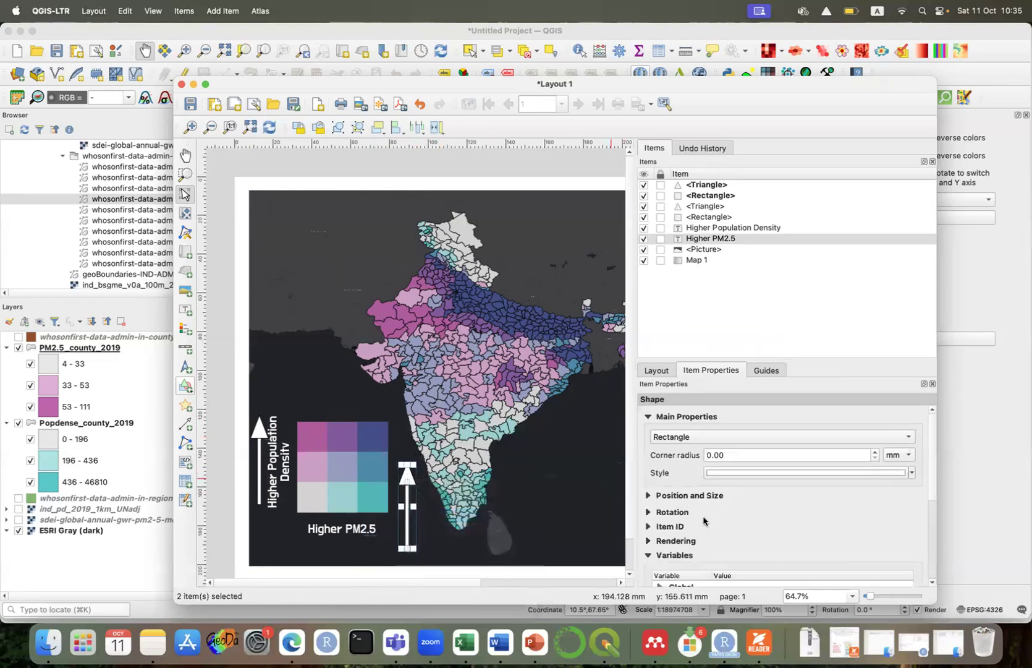
Set the rotation of the duplicated arrow's rectangle to 90°.
{"action": "left_click", "coordinate": [670, 512]}
{"action": "left_click_drag", "start_coordinate": [723, 530], "coordinate": [645, 530]}
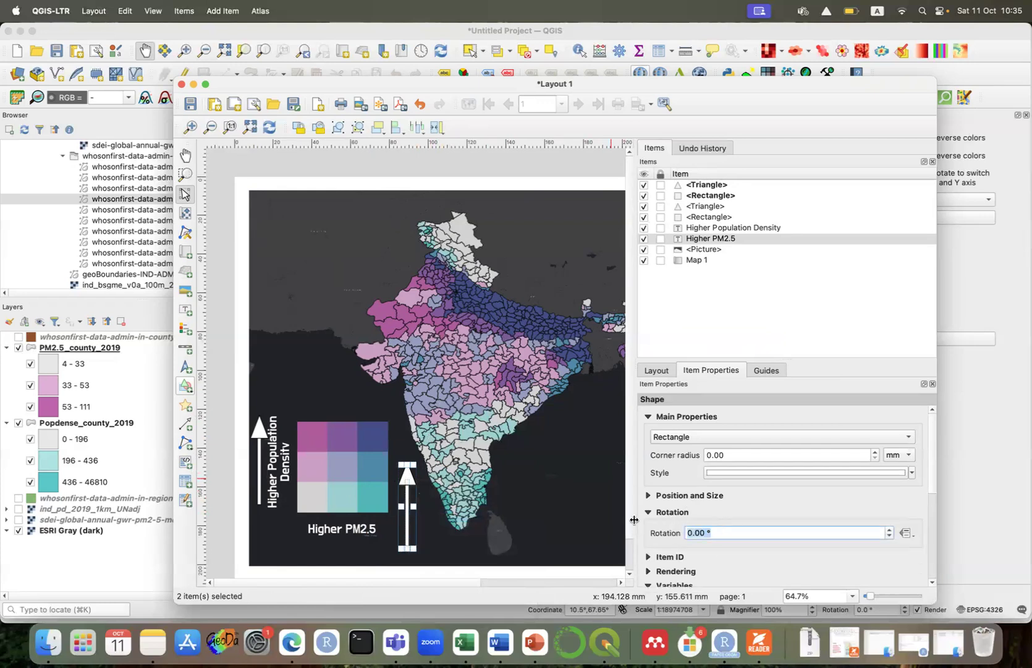
{"action": "type", "text": "90"}
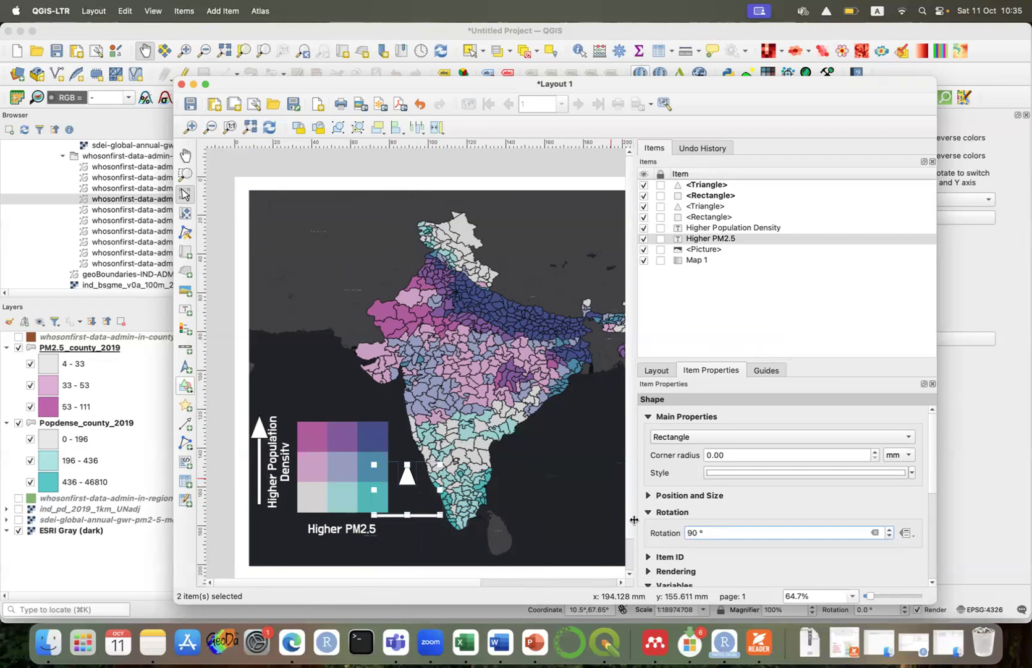
Rotate the duplicated arrow's triangle to 90° and place it at the right end of the horizontal bar.
{"action": "key", "text": "Return"}
{"action": "left_click", "coordinate": [405, 474]}
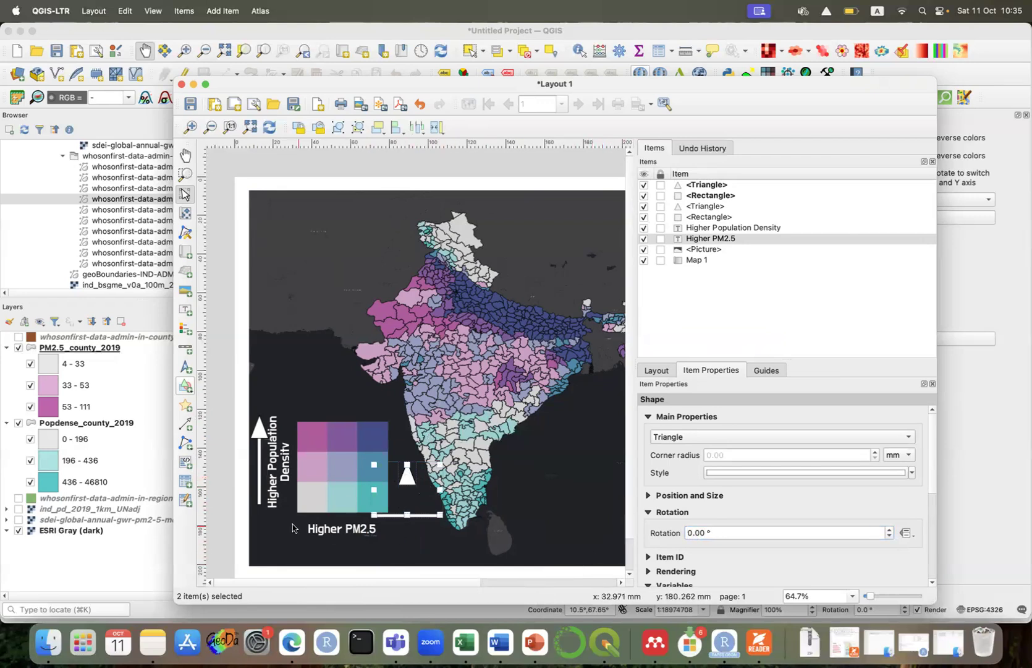
{"action": "left_click", "coordinate": [244, 451]}
{"action": "left_click", "coordinate": [407, 476]}
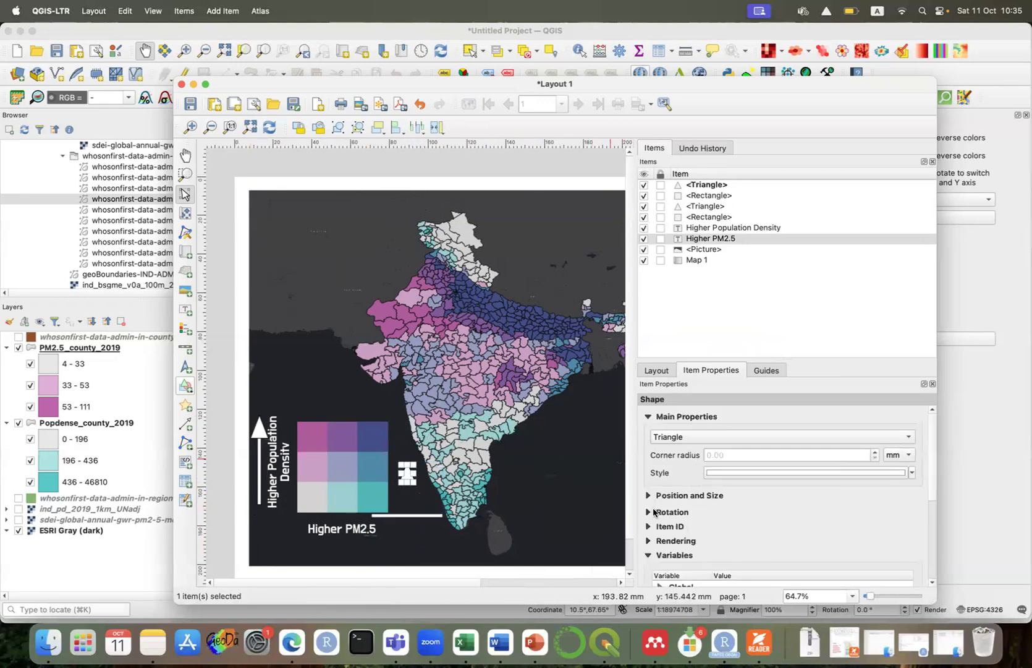
{"action": "left_click", "coordinate": [648, 512]}
{"action": "left_click_drag", "start_coordinate": [713, 533], "coordinate": [660, 535]}
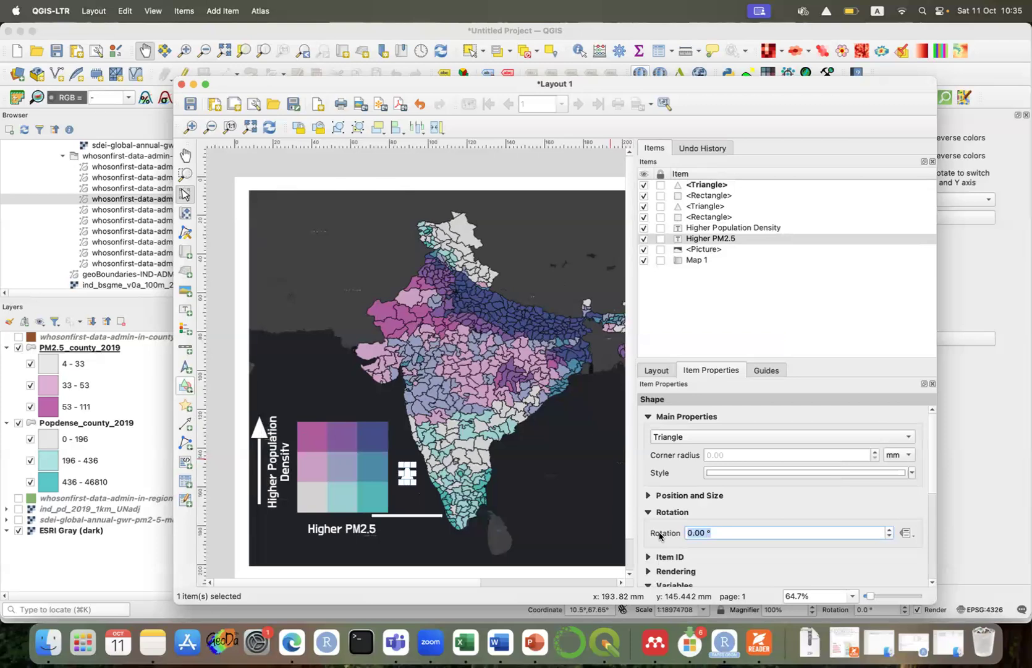
{"action": "type", "text": "90"}
{"action": "key", "text": "Return"}
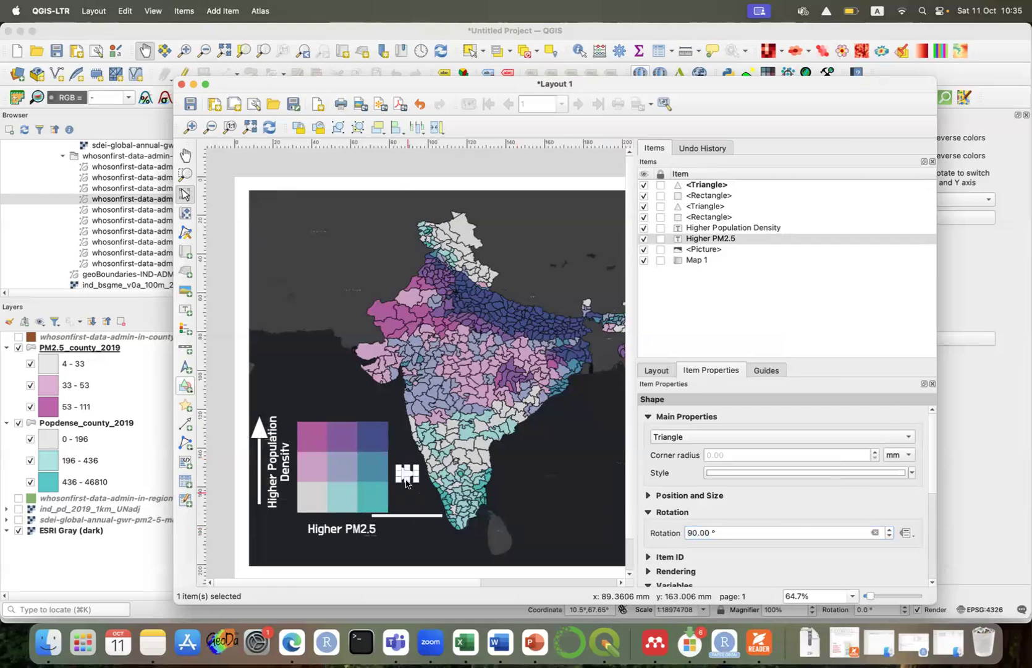
{"action": "left_click_drag", "start_coordinate": [403, 473], "coordinate": [446, 517]}
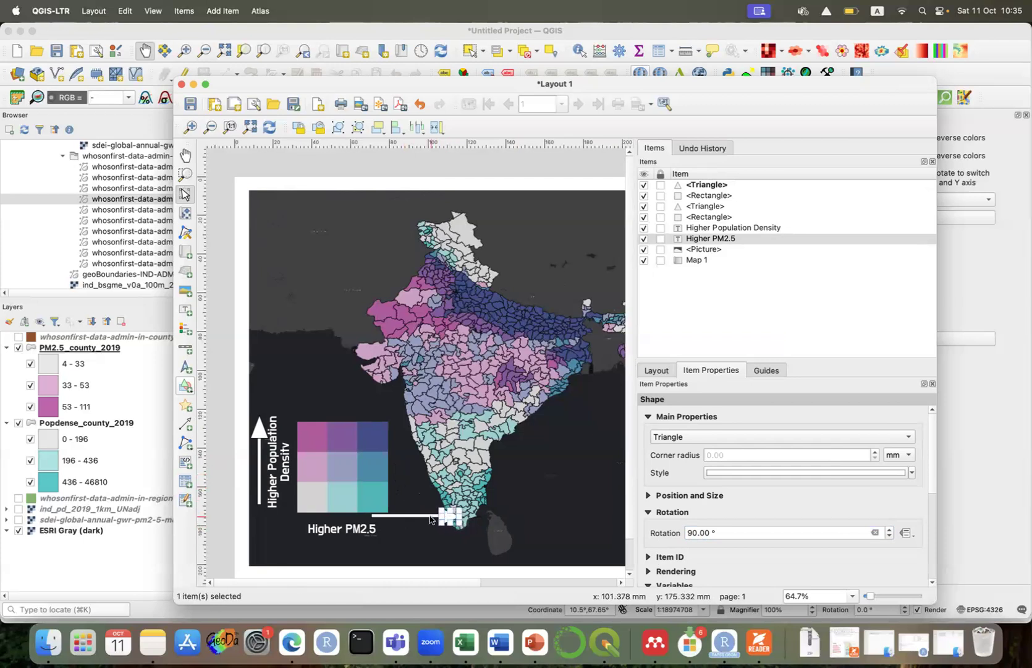
Move the horizontal arrow's triangle and bar together to just beneath the legend grid, aligned with the grid's width.
{"action": "left_click", "coordinate": [428, 515], "text": "shift"}
{"action": "key", "text": "Left"}
{"action": "key", "text": "Left"}
{"action": "key", "text": "Left"}
{"action": "key", "text": "Left"}
{"action": "key", "text": "Left"}
{"action": "key", "text": "Left"}
{"action": "key", "text": "Left"}
{"action": "key", "text": "Left"}
{"action": "key", "text": "Left"}
{"action": "key", "text": "Left"}
{"action": "key", "text": "Left"}
{"action": "key", "text": "Left"}
{"action": "key", "text": "Left"}
{"action": "key", "text": "Left"}
{"action": "key", "text": "Left"}
{"action": "key", "text": "Left"}
{"action": "key", "text": "Left"}
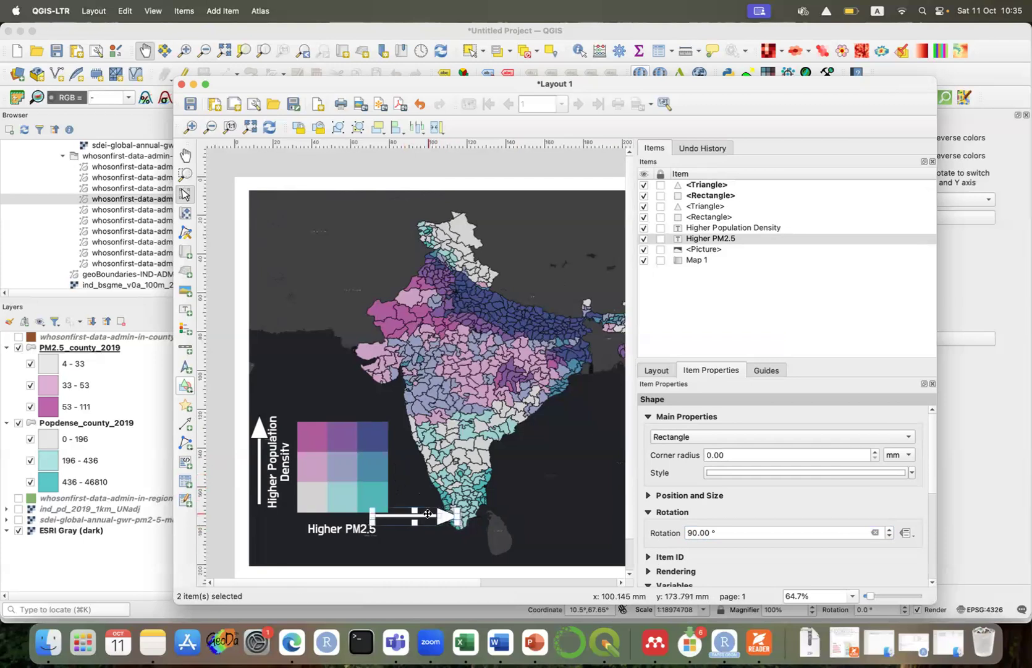
{"action": "key", "text": "Left"}
{"action": "key", "text": "Left"}
{"action": "key", "text": "Left"}
{"action": "key", "text": "Left"}
{"action": "key", "text": "Left"}
{"action": "key", "text": "Left"}
{"action": "key", "text": "Left"}
{"action": "key", "text": "Left"}
{"action": "key", "text": "Left"}
{"action": "key", "text": "Left"}
{"action": "key", "text": "Left"}
{"action": "key", "text": "Left"}
{"action": "key", "text": "Left"}
{"action": "key", "text": "Left"}
{"action": "key", "text": "Left"}
{"action": "key", "text": "Left"}
{"action": "key", "text": "Left"}
{"action": "key", "text": "Left"}
{"action": "key", "text": "Left"}
{"action": "key", "text": "Left"}
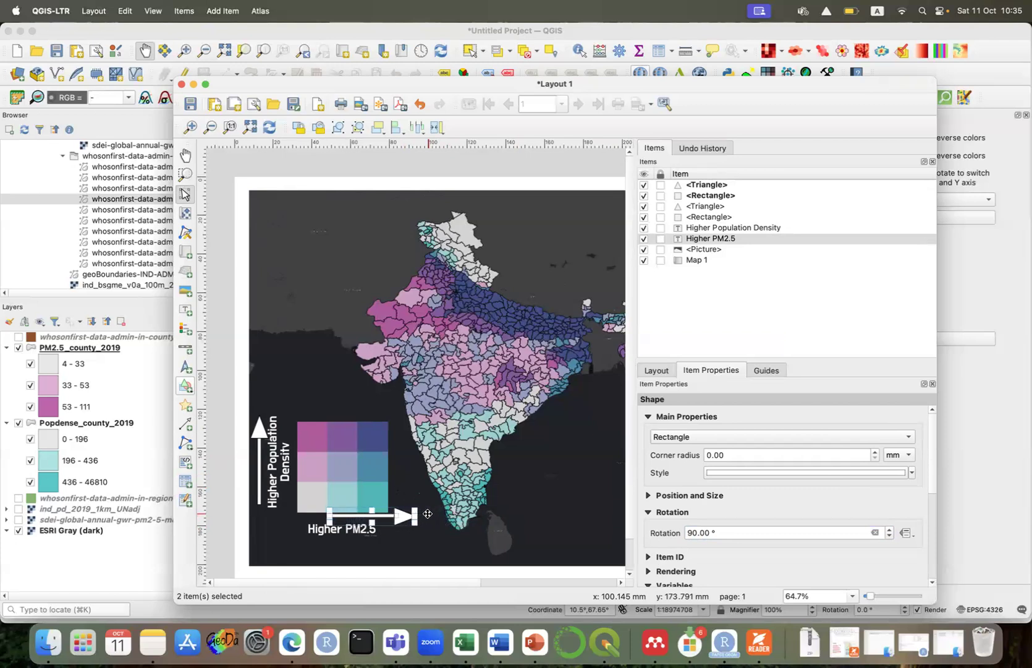
{"action": "key", "text": "Down"}
{"action": "key", "text": "Down"}
{"action": "key", "text": "Down"}
{"action": "key", "text": "Down"}
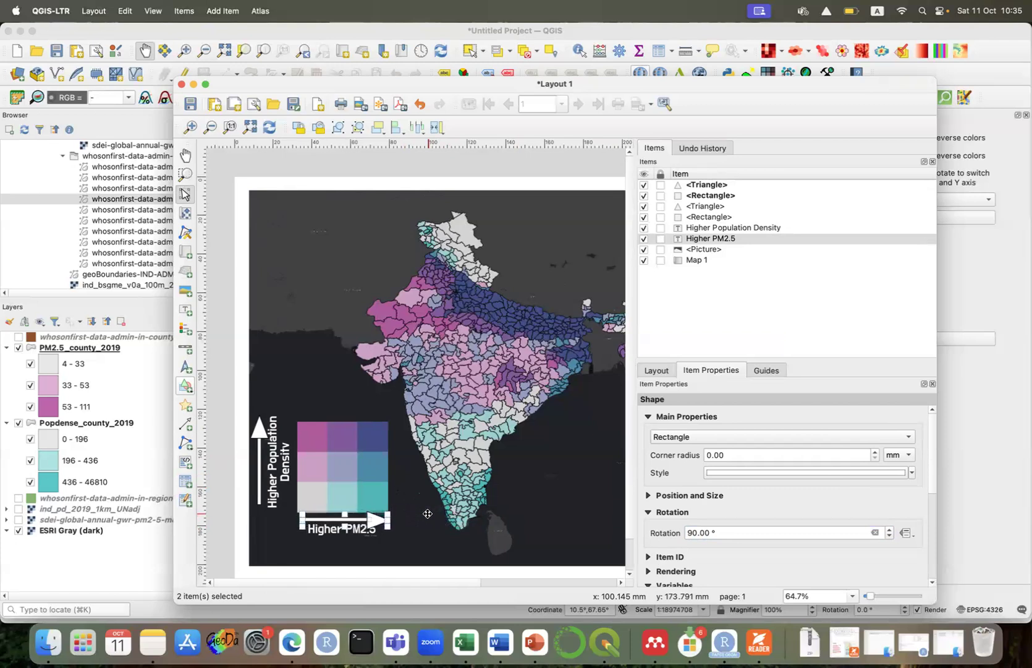
{"action": "key", "text": "Left"}
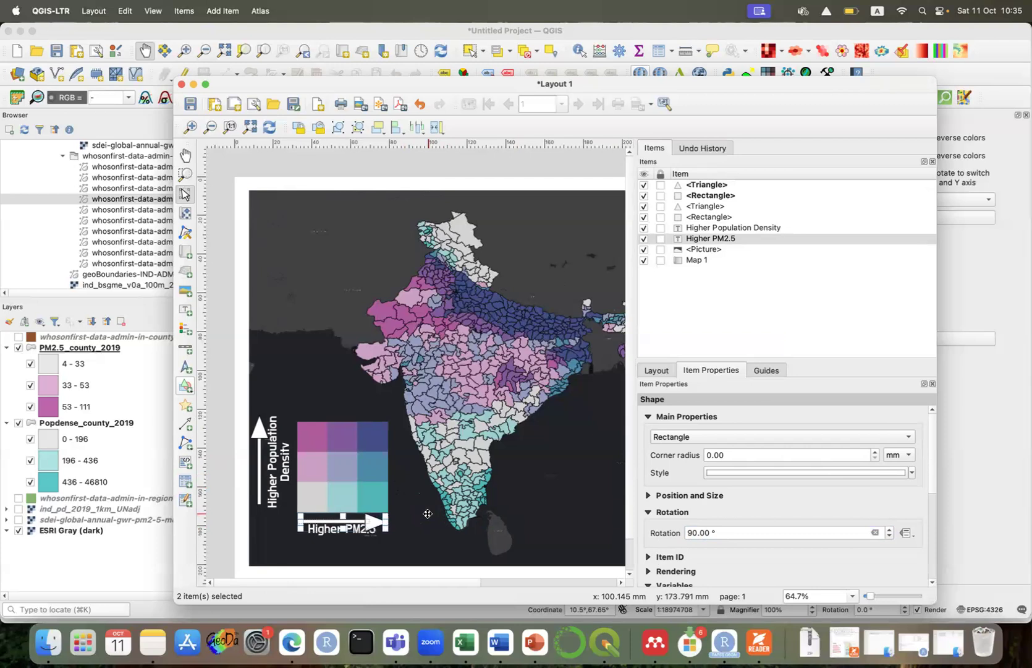
Move the "Higher PM2.5" label below the horizontal arrow and shift the "Higher Population Density" label slightly closer to the legend grid.
{"action": "left_click", "coordinate": [323, 531]}
{"action": "key", "text": "Down"}
{"action": "key", "text": "Down"}
{"action": "key", "text": "Down"}
{"action": "key", "text": "Down"}
{"action": "key", "text": "Down"}
{"action": "key", "text": "Down"}
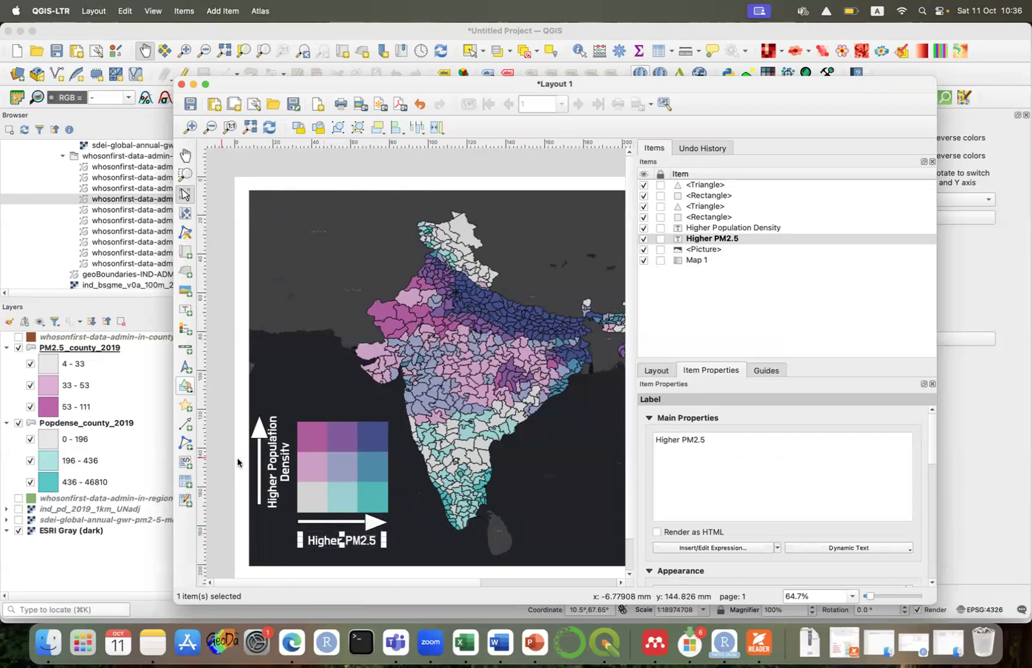
{"action": "left_click", "coordinate": [275, 468]}
{"action": "left_click_drag", "start_coordinate": [275, 468], "coordinate": [280, 468]}
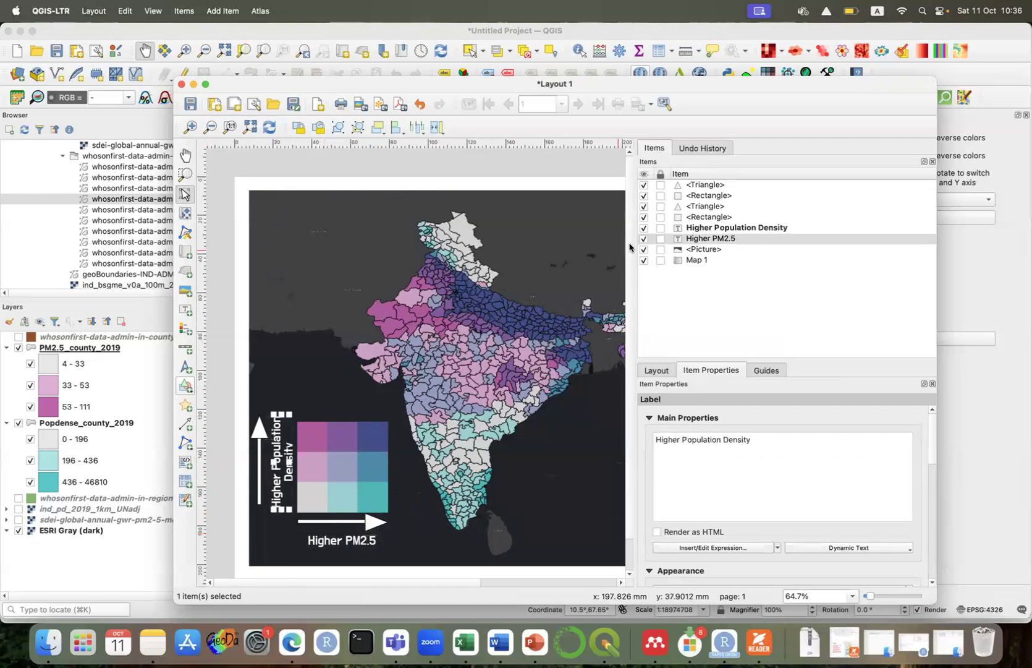
Add a scale bar in the lower-right corner of the map.
{"action": "left_click_drag", "start_coordinate": [635, 290], "coordinate": [752, 289]}
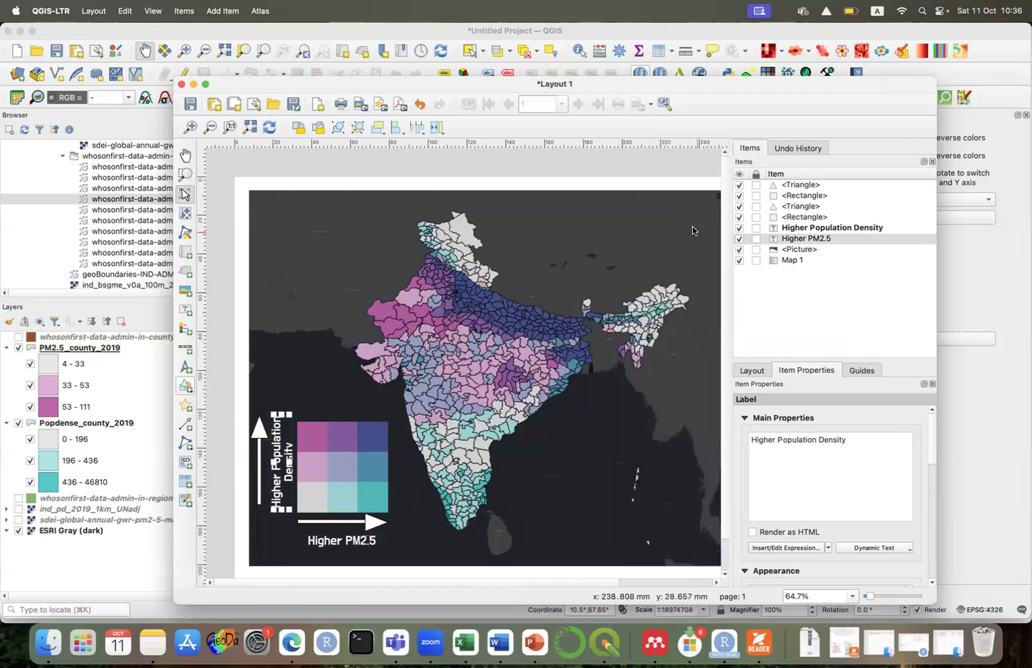
{"action": "left_click", "coordinate": [504, 168]}
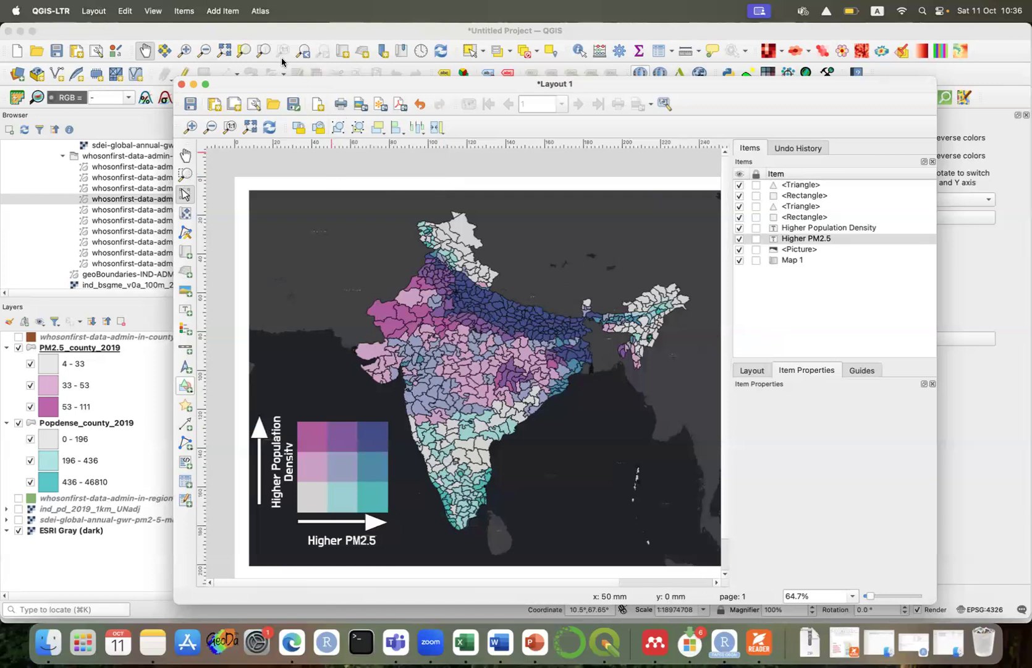
{"action": "left_click", "coordinate": [224, 11]}
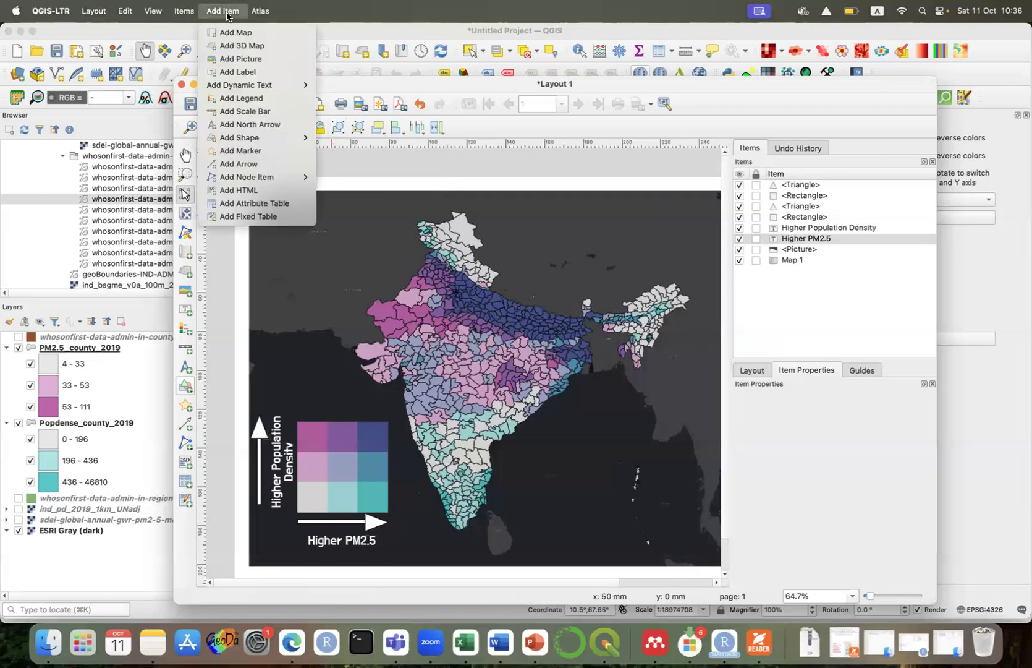
{"action": "left_click", "coordinate": [270, 114]}
{"action": "left_click_drag", "start_coordinate": [579, 537], "coordinate": [709, 557]}
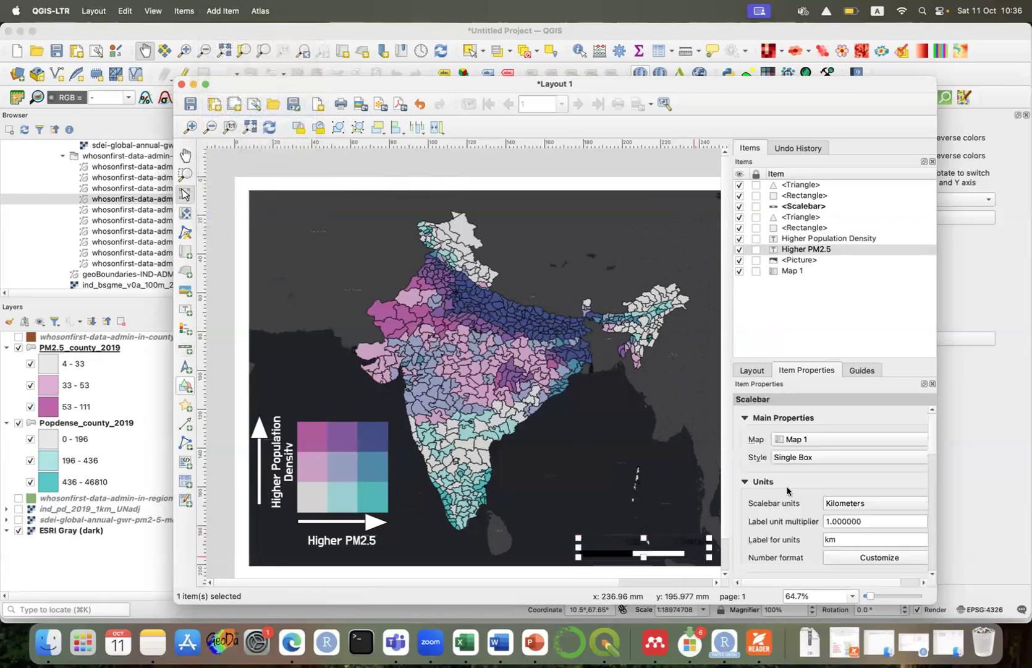
Try a white primary fill on the scale bar and return it to black.
{"action": "left_click_drag", "start_coordinate": [932, 447], "coordinate": [925, 515]}
{"action": "left_click", "coordinate": [745, 466]}
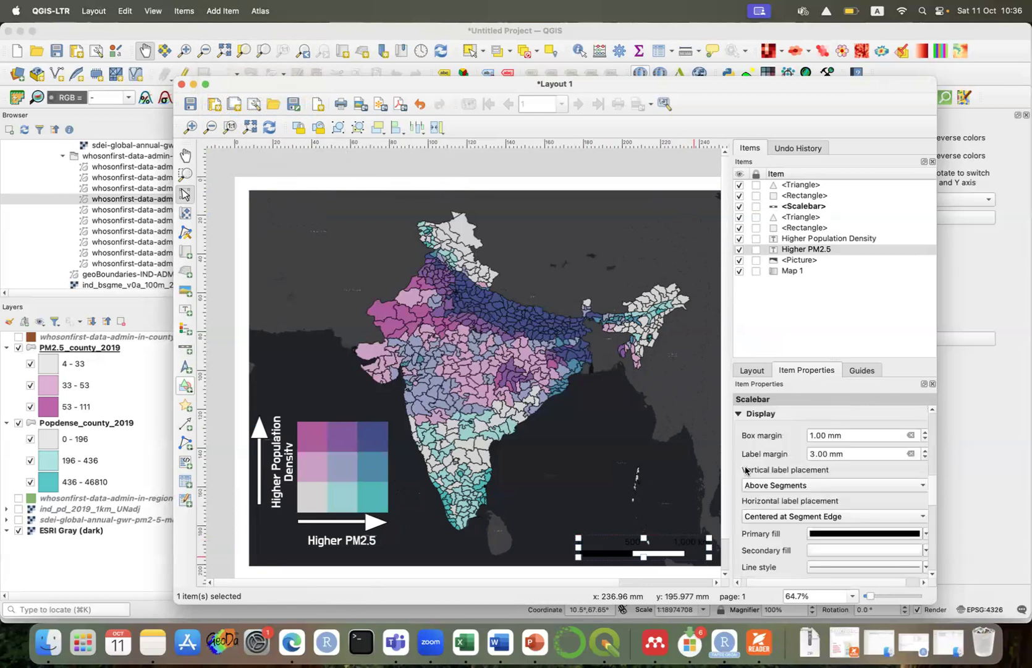
{"action": "left_click", "coordinate": [926, 536]}
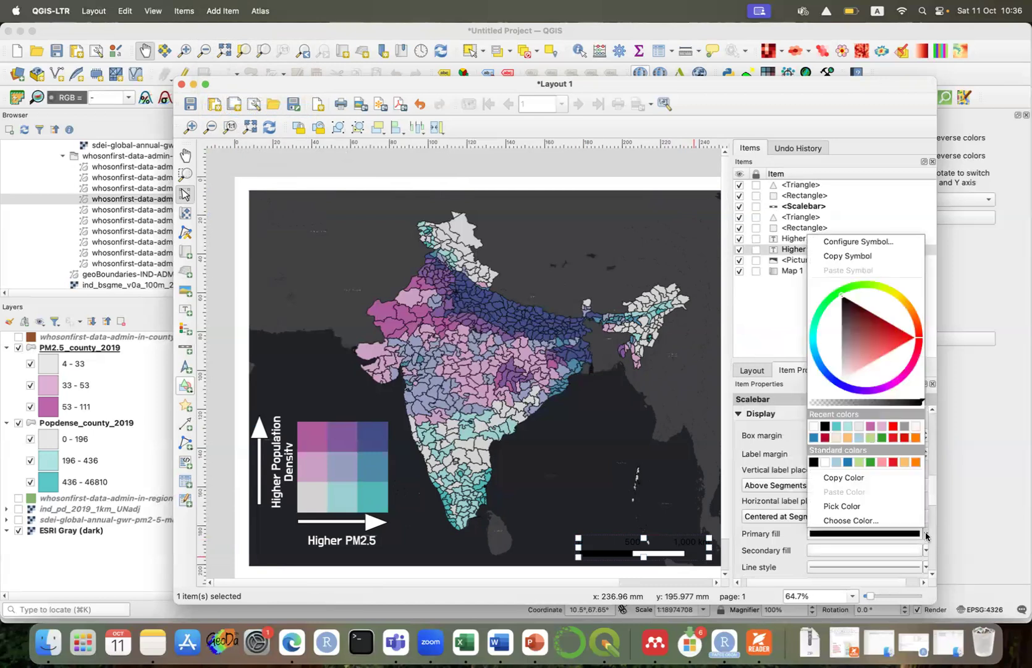
{"action": "left_click", "coordinate": [813, 431]}
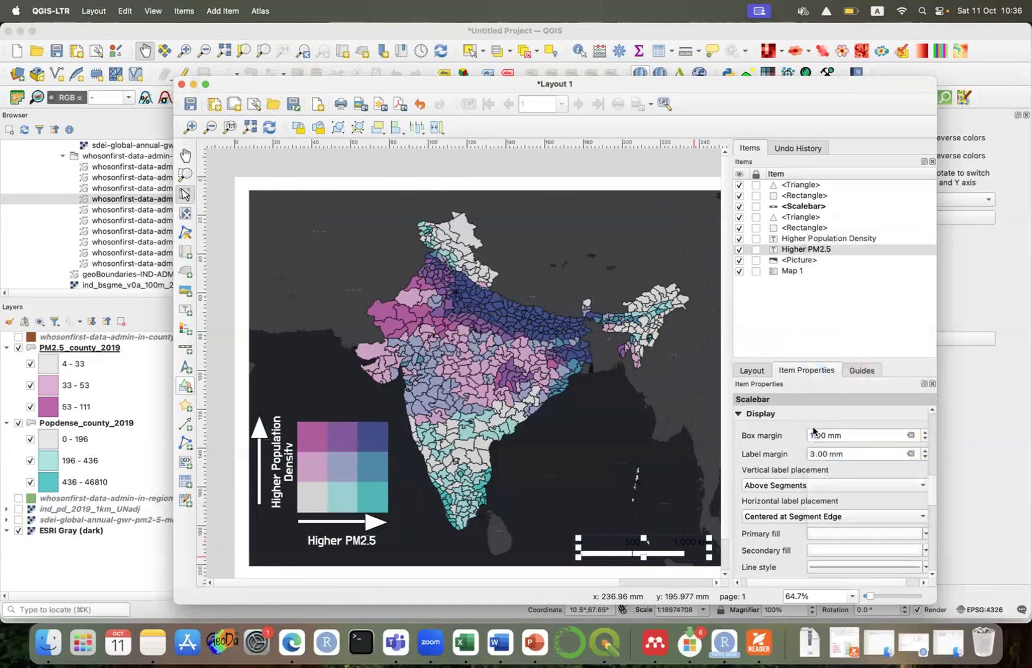
{"action": "left_click_drag", "start_coordinate": [934, 495], "coordinate": [933, 501]}
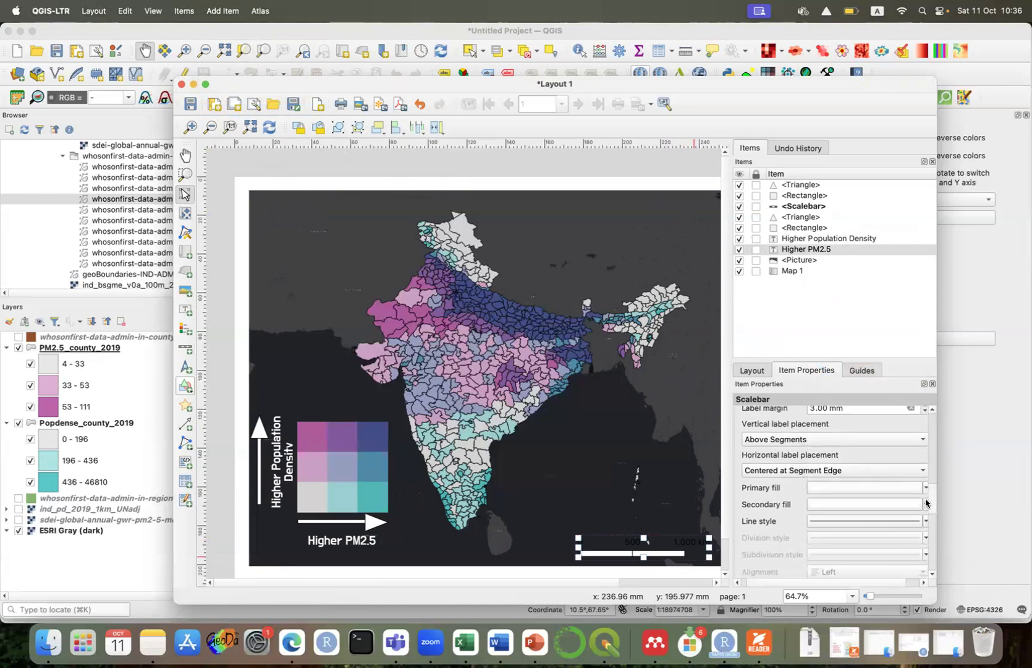
{"action": "left_click", "coordinate": [926, 488]}
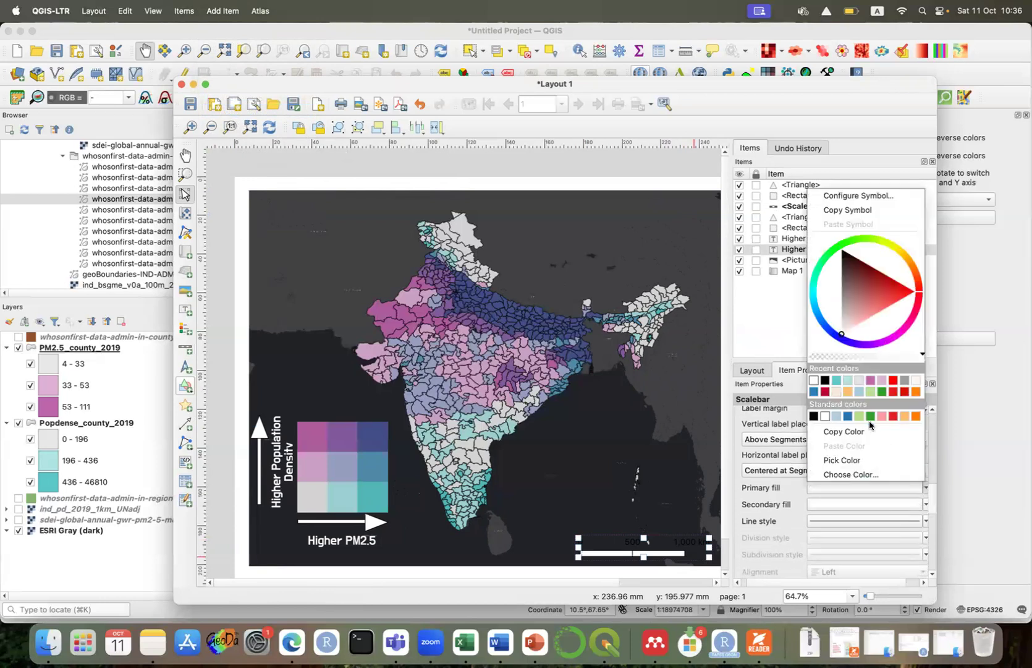
{"action": "left_click", "coordinate": [826, 381]}
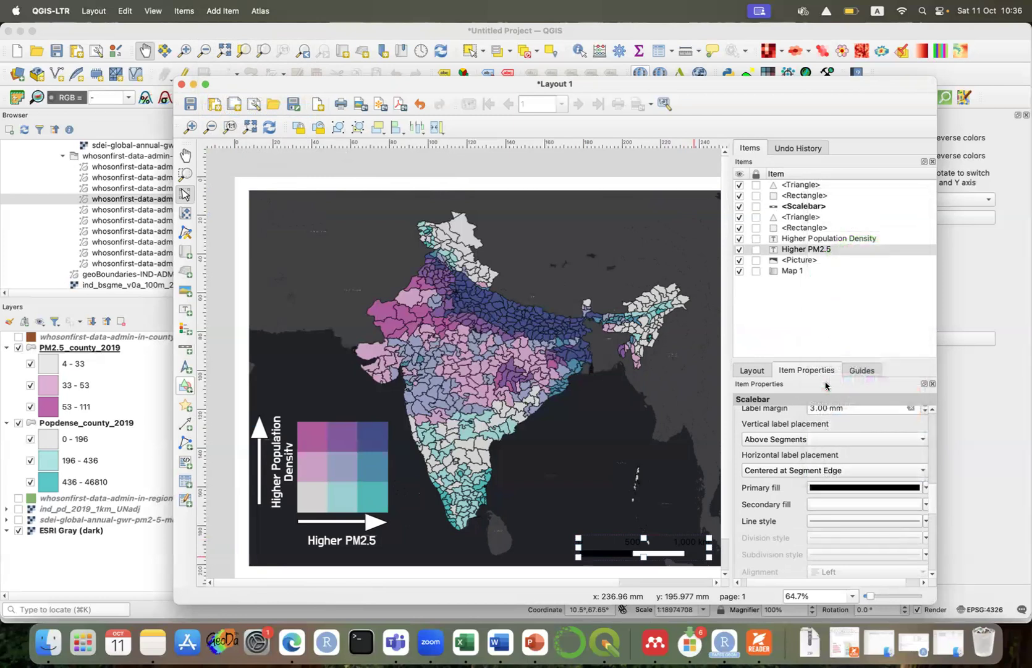
Set the scale bar's line colour and label font colour to white.
{"action": "left_click", "coordinate": [926, 522]}
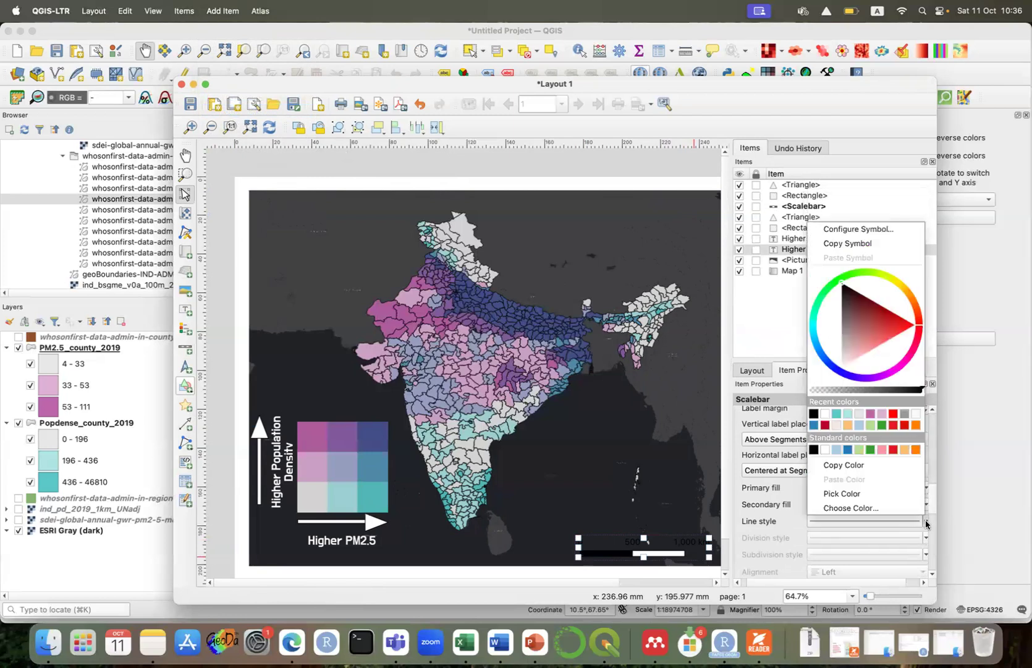
{"action": "left_click", "coordinate": [825, 413]}
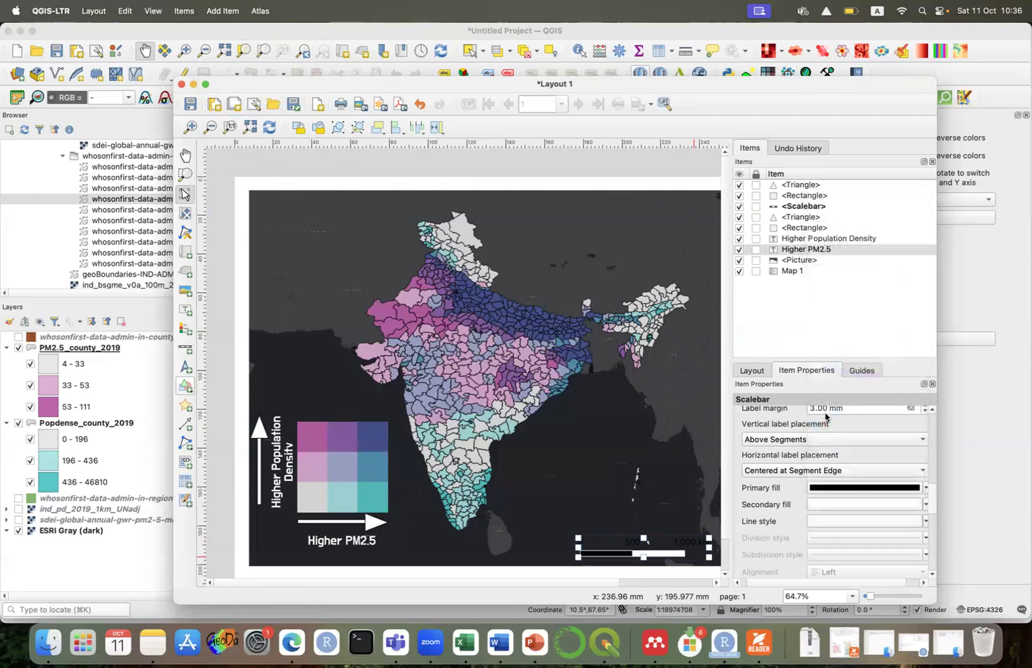
{"action": "scroll", "coordinate": [933, 504], "scroll_direction": "down", "scroll_amount": 5}
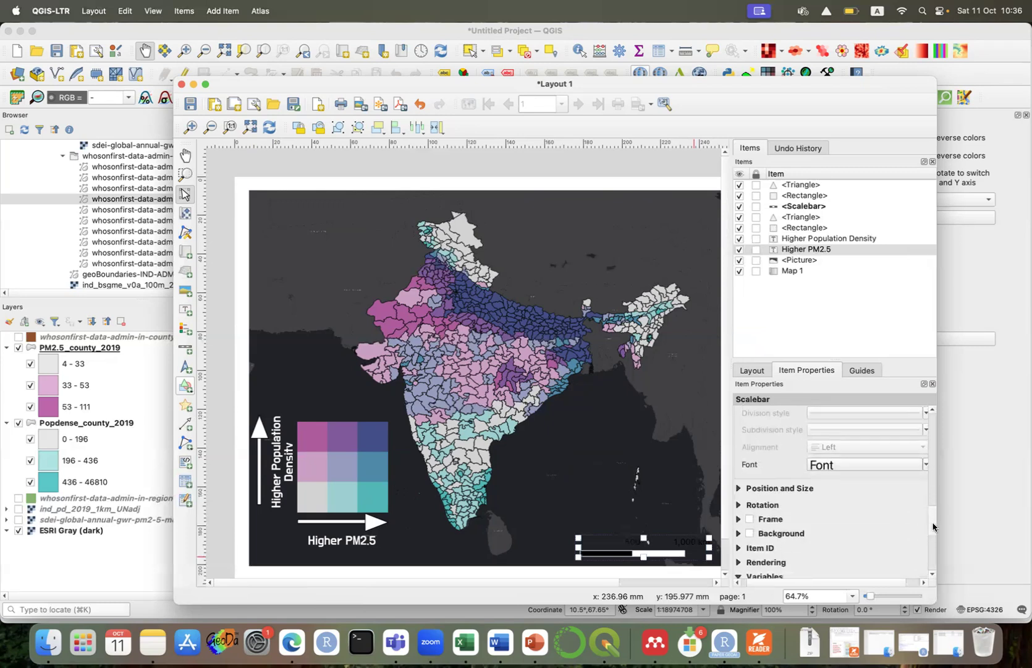
{"action": "left_click", "coordinate": [893, 452]}
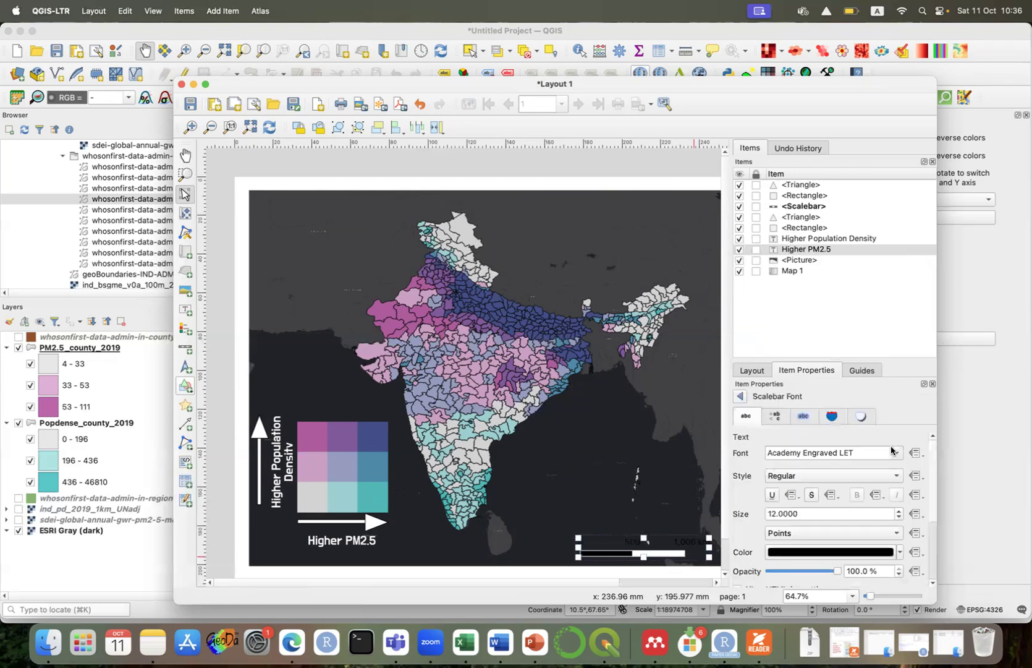
{"action": "left_click", "coordinate": [900, 555]}
{"action": "left_click", "coordinate": [775, 443]}
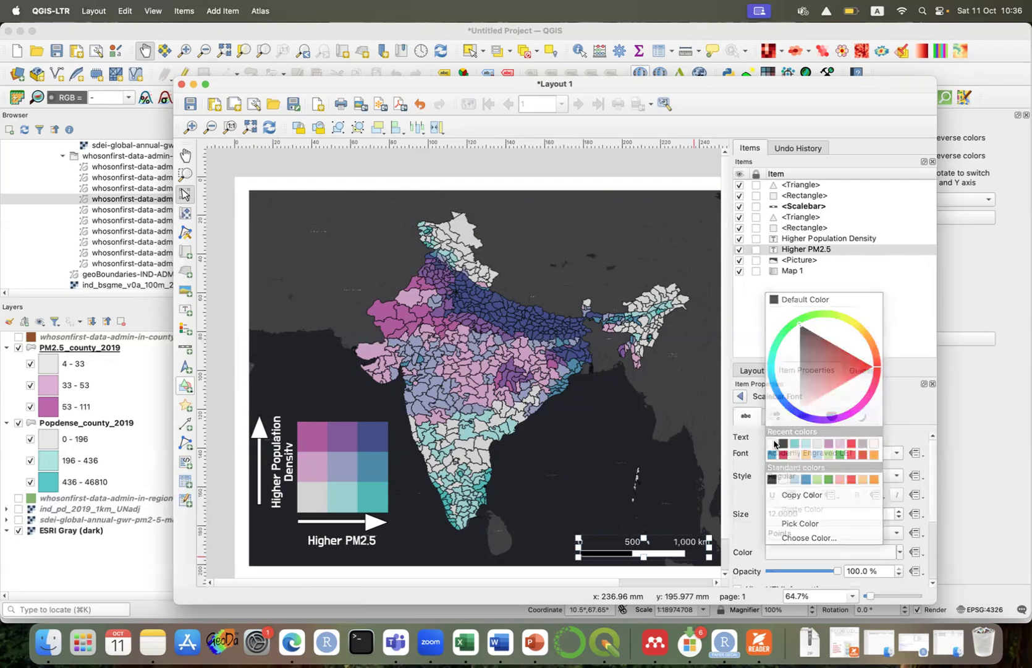
{"action": "left_click", "coordinate": [606, 171]}
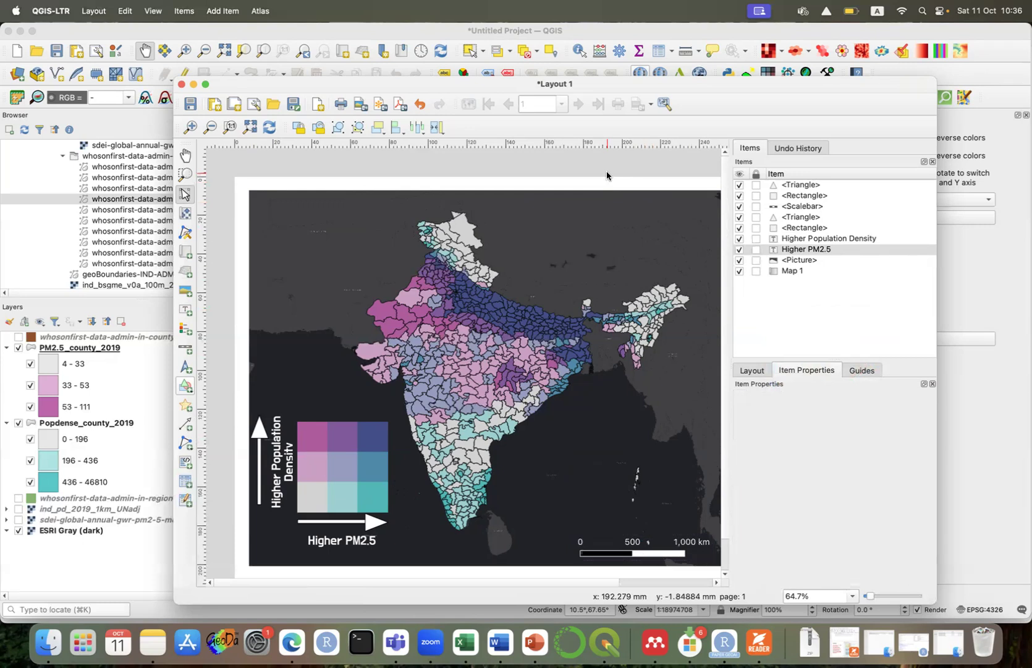
Add a north arrow in the map's upper-left corner using the circled compass symbol NorthArrow_05.svg from the arrows group.
{"action": "left_click", "coordinate": [220, 11]}
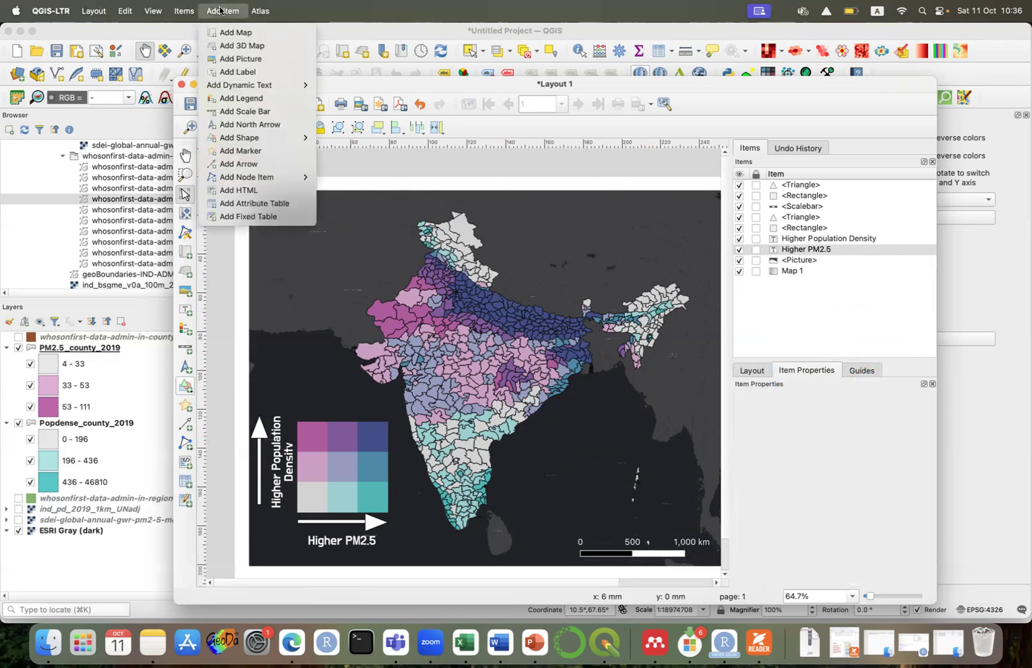
{"action": "left_click", "coordinate": [270, 124]}
{"action": "left_click_drag", "start_coordinate": [259, 200], "coordinate": [313, 253]}
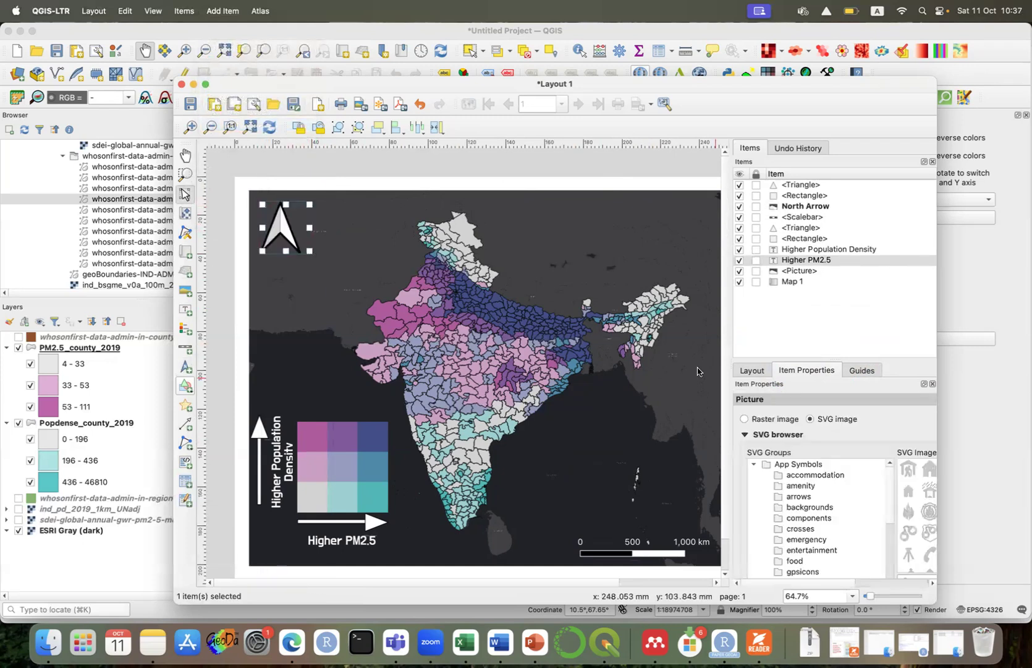
{"action": "left_click", "coordinate": [799, 497]}
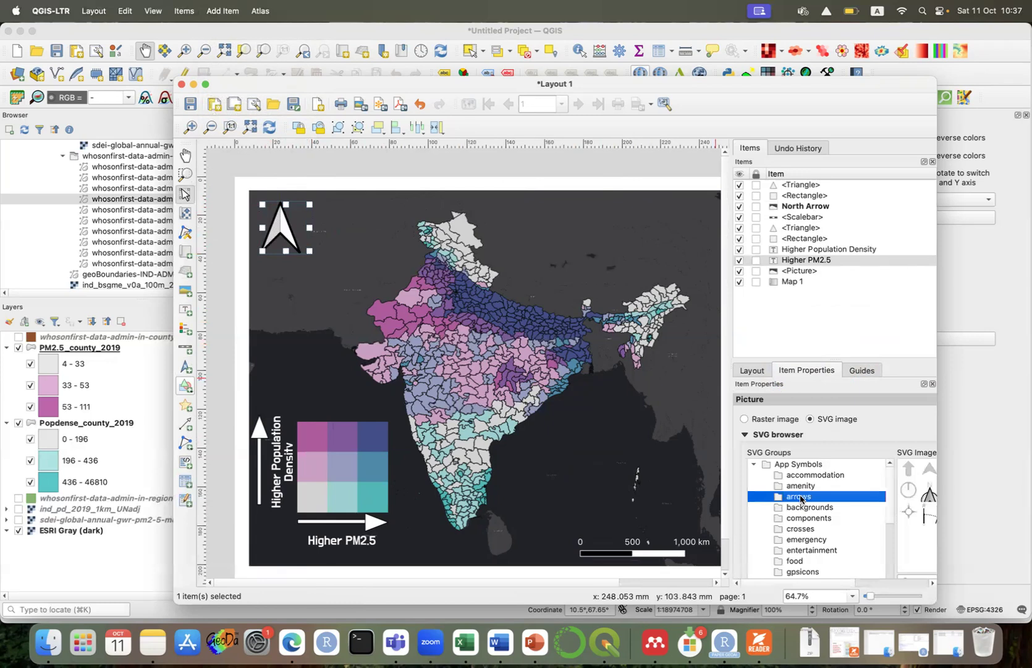
{"action": "left_click_drag", "start_coordinate": [731, 479], "coordinate": [659, 476]}
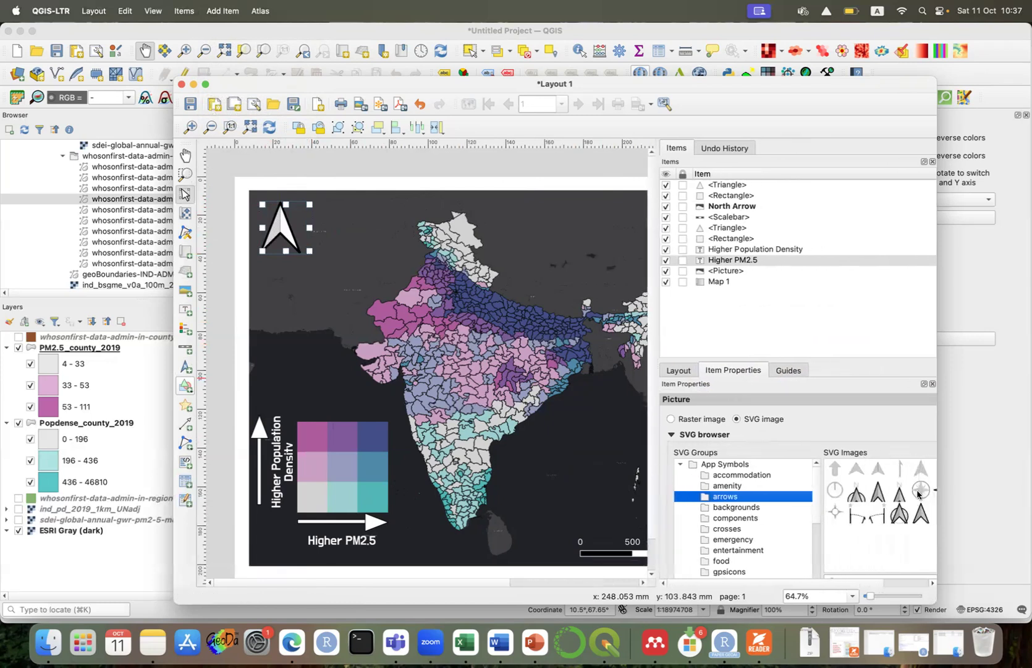
{"action": "left_click", "coordinate": [918, 491]}
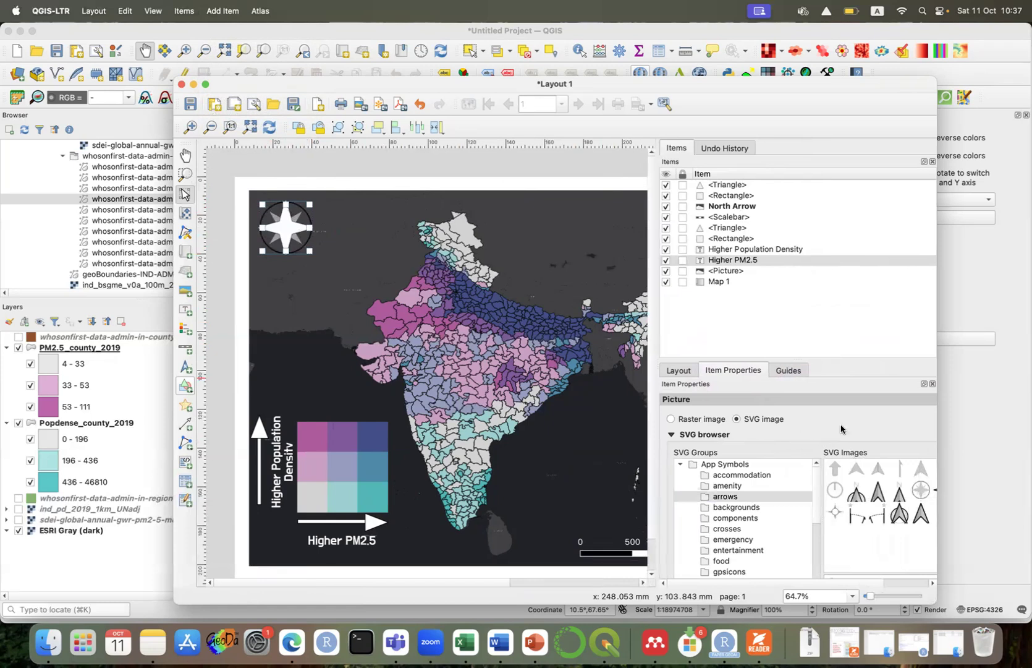
Set the north arrow's stroke colour to white.
{"action": "scroll", "coordinate": [841, 427], "scroll_direction": "down", "scroll_amount": 10}
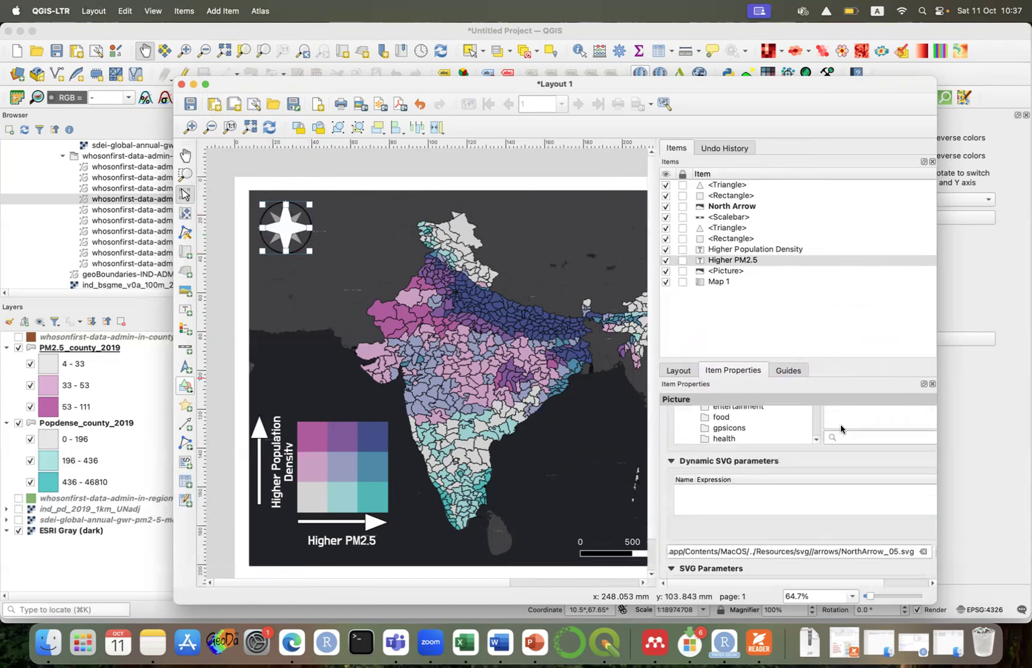
{"action": "scroll", "coordinate": [840, 428], "scroll_direction": "down", "scroll_amount": 3}
{"action": "left_click", "coordinate": [793, 526]}
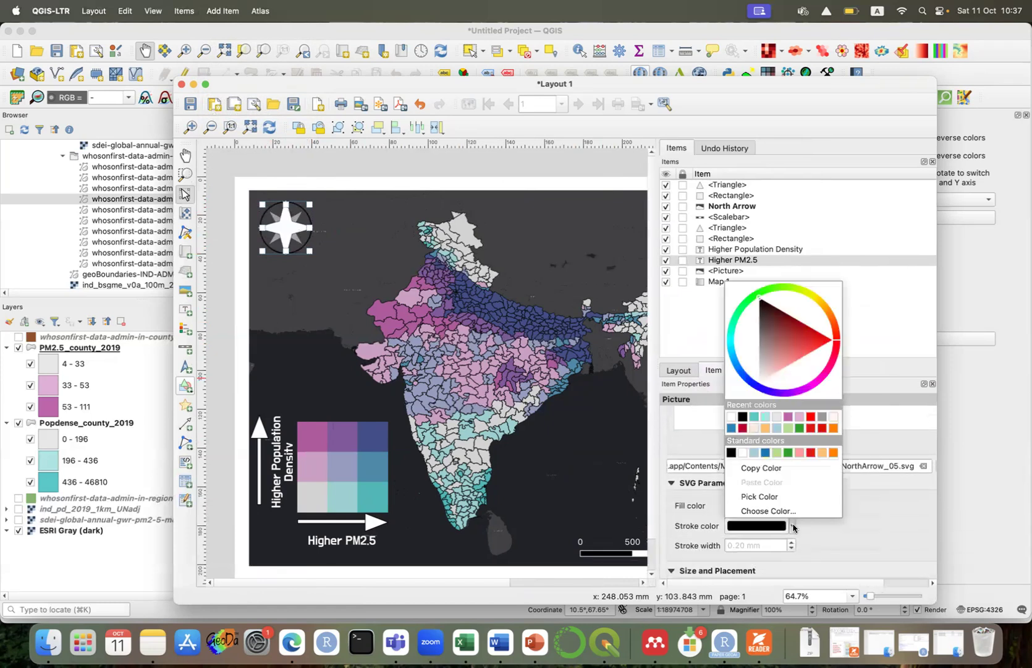
{"action": "left_click", "coordinate": [731, 421]}
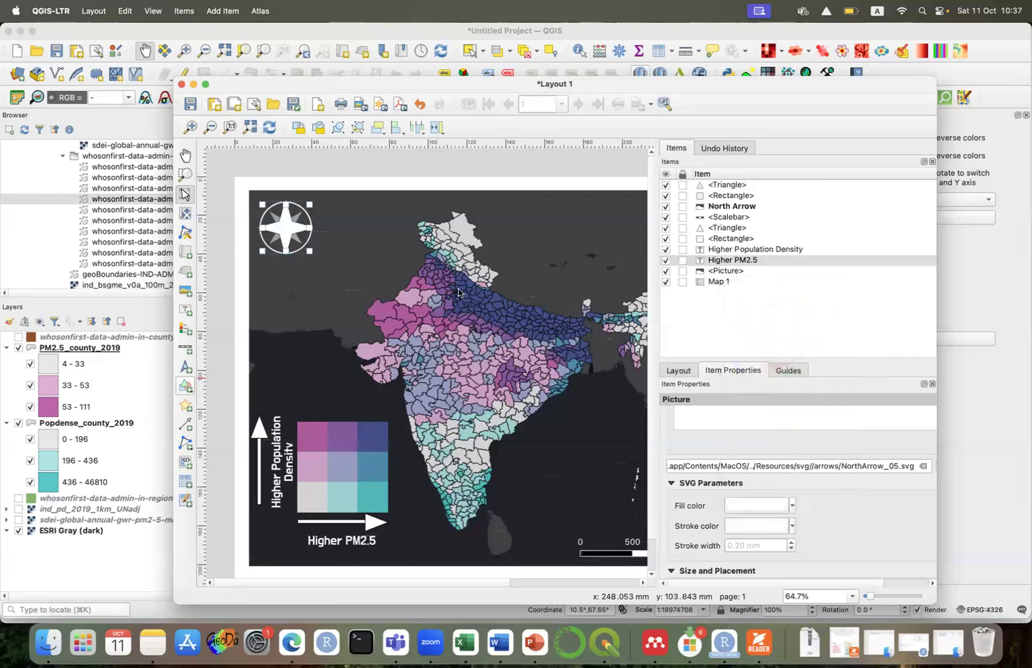
Add a title label over the map's upper-right area reading "Where are the most dense population and most polluted county?".
{"action": "left_click", "coordinate": [235, 318]}
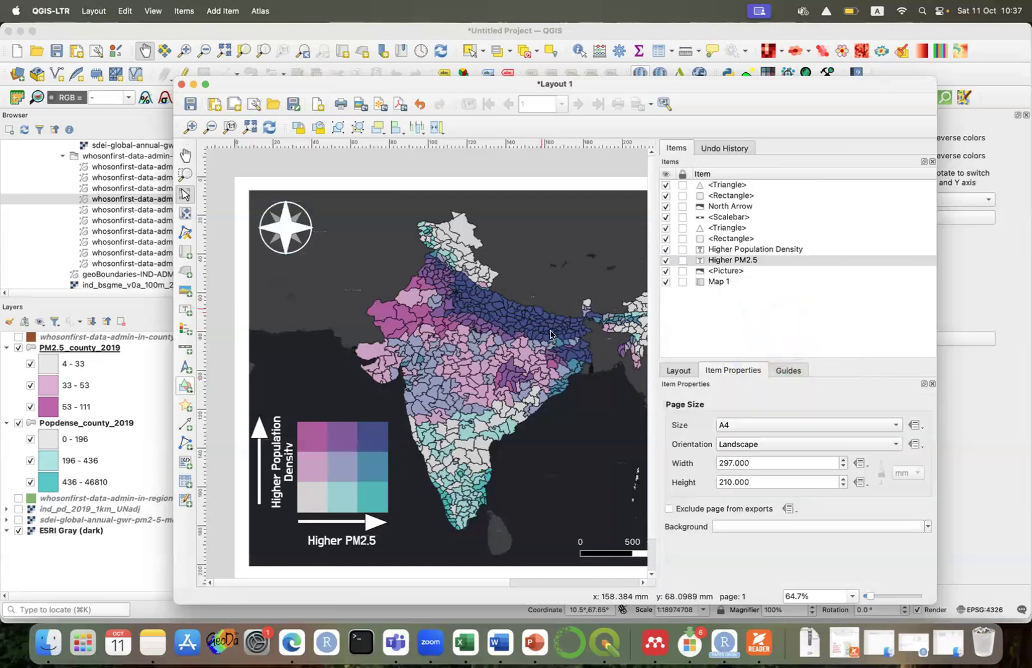
{"action": "left_click_drag", "start_coordinate": [657, 348], "coordinate": [729, 352]}
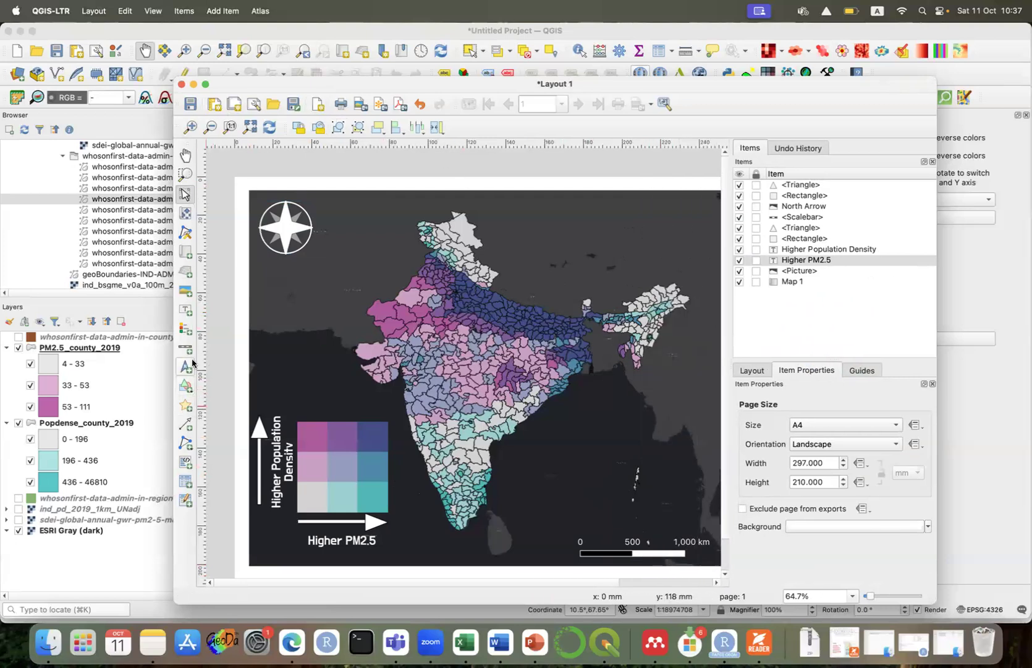
{"action": "left_click", "coordinate": [185, 309]}
{"action": "mouse_move", "coordinate": [493, 205]}
{"action": "left_mouse_down"}
{"action": "mouse_move", "coordinate": [695, 237]}
{"action": "mouse_move", "coordinate": [705, 254]}
{"action": "left_mouse_up"}
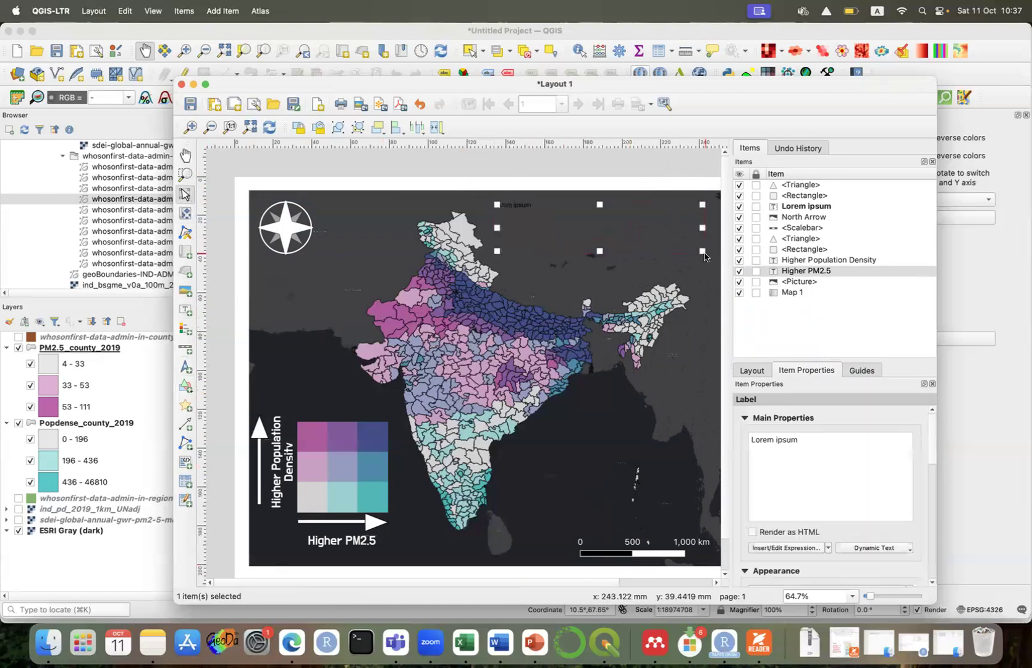
{"action": "left_click_drag", "start_coordinate": [804, 443], "coordinate": [729, 437]}
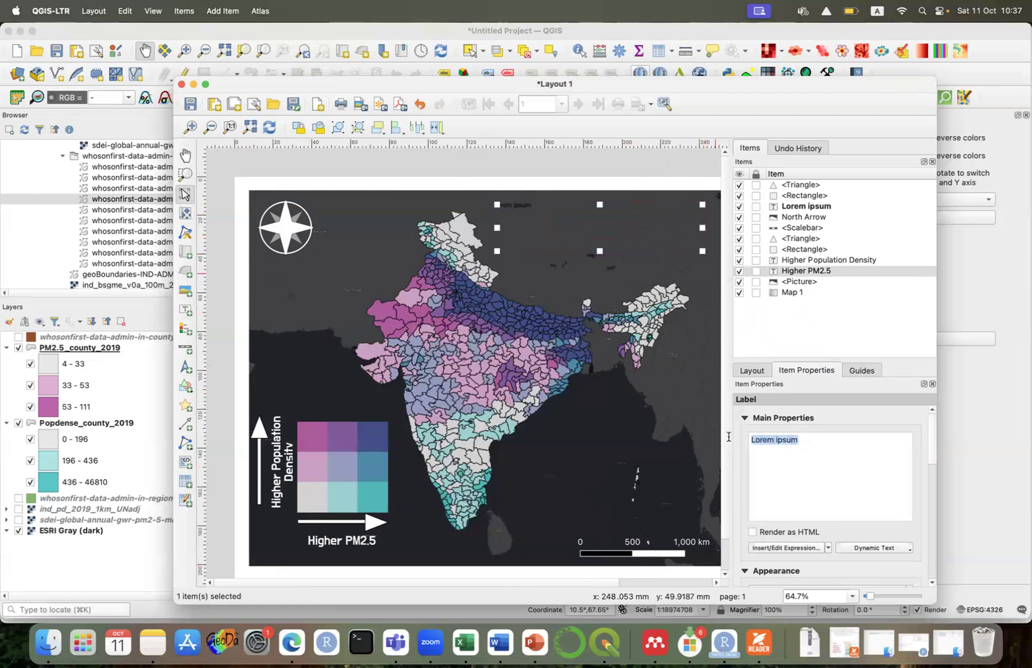
{"action": "type", "text": "Where are the"}
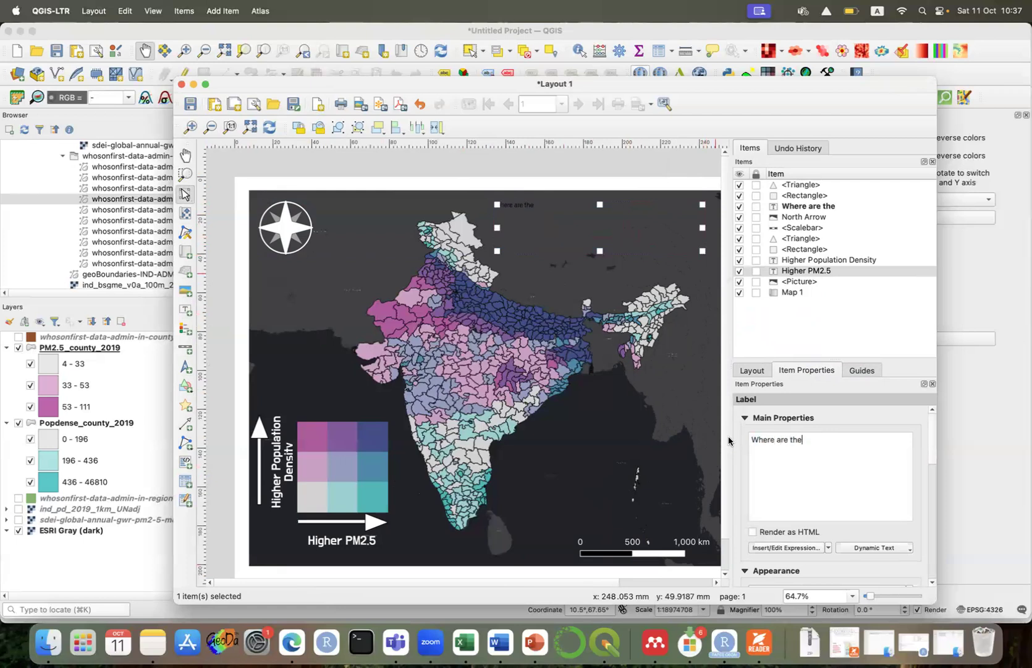
{"action": "type", "text": " most dense"}
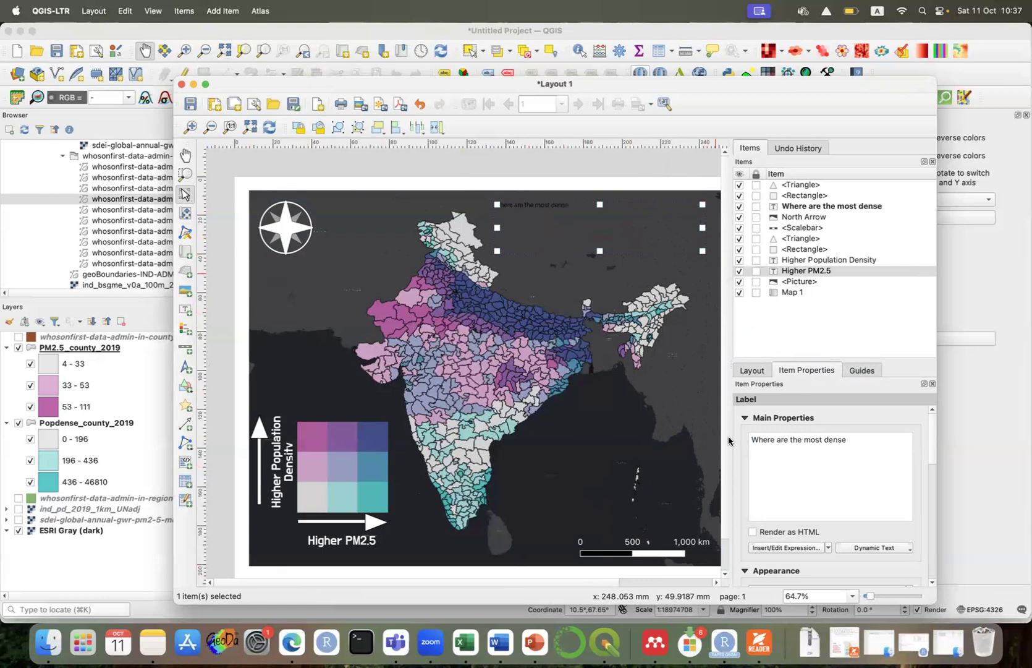
{"action": "type", "text": " population and most polluted county?"}
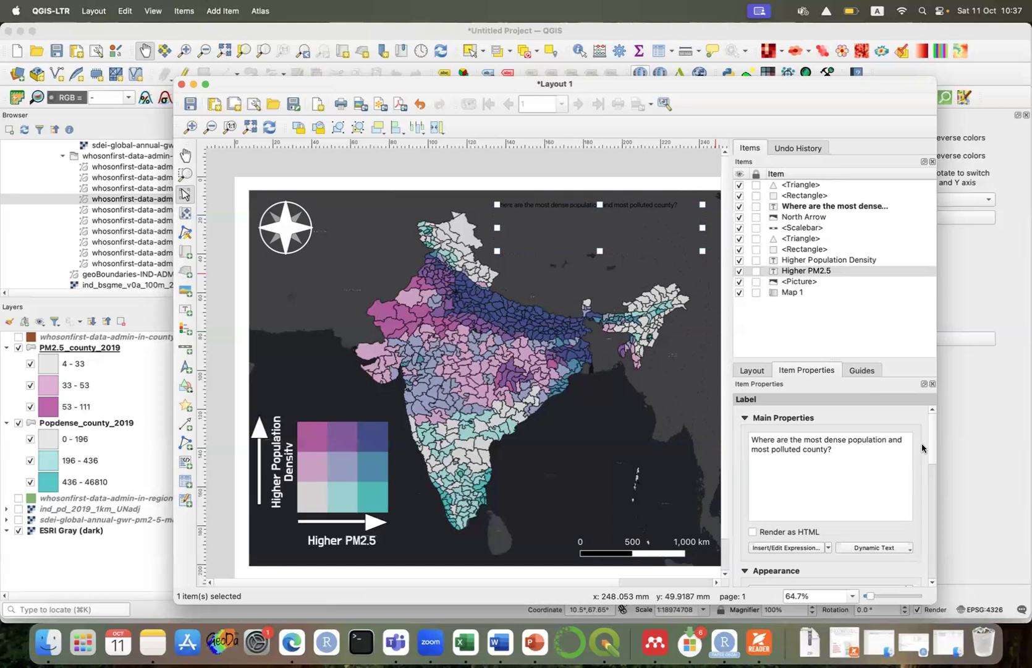
Set the title label's font to BM Dohyeon in the Regular style.
{"action": "left_click_drag", "start_coordinate": [934, 444], "coordinate": [935, 478]}
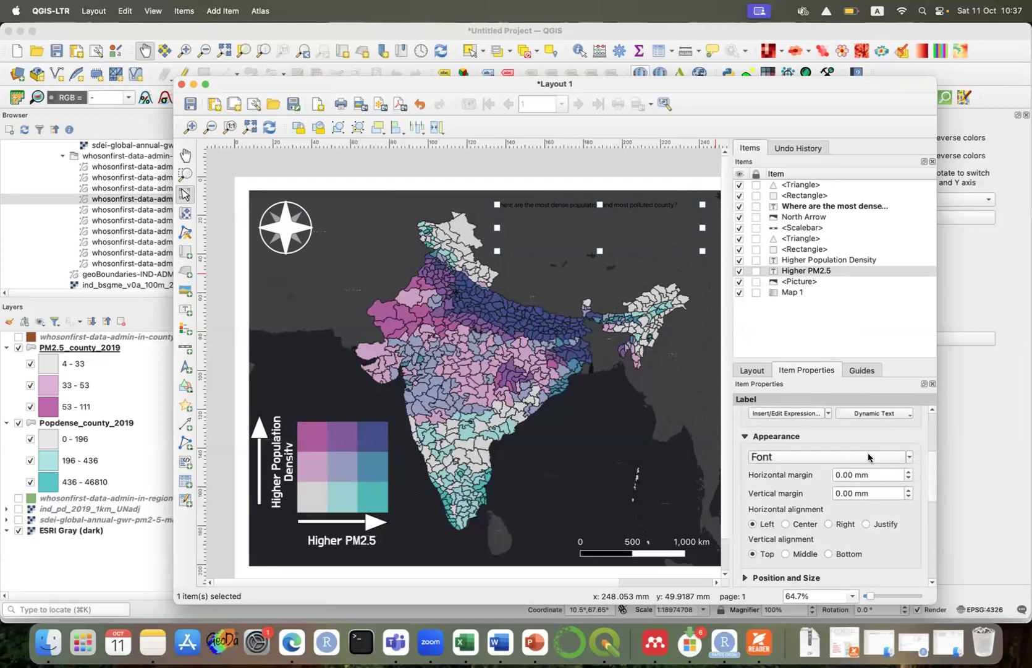
{"action": "left_click", "coordinate": [887, 458]}
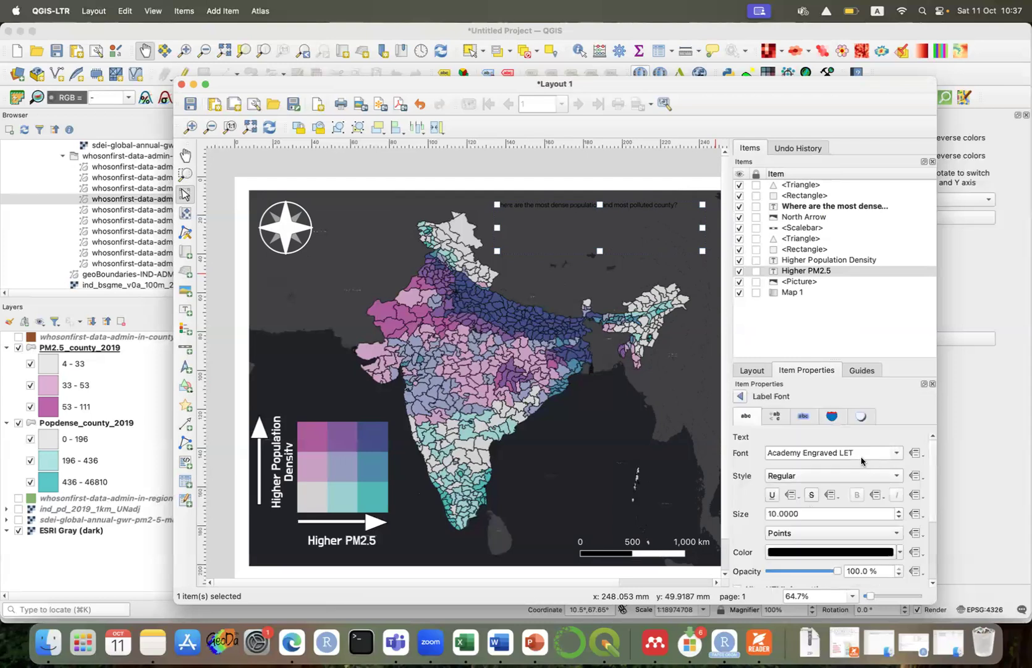
{"action": "left_click", "coordinate": [900, 453]}
{"action": "scroll", "coordinate": [878, 533], "scroll_direction": "down", "scroll_amount": 9}
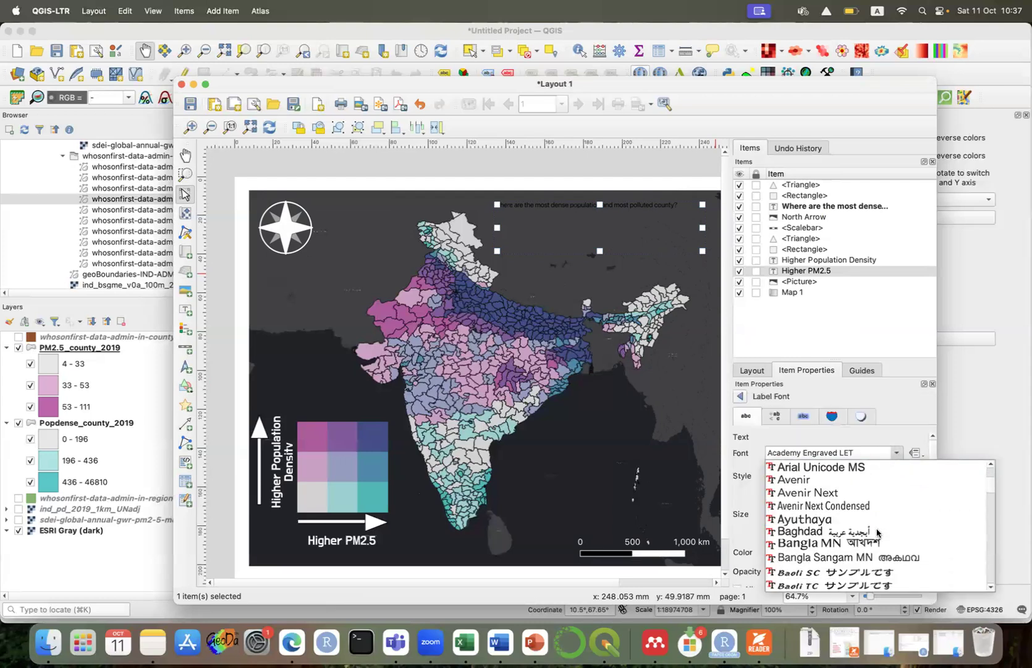
{"action": "scroll", "coordinate": [878, 532], "scroll_direction": "down", "scroll_amount": 3}
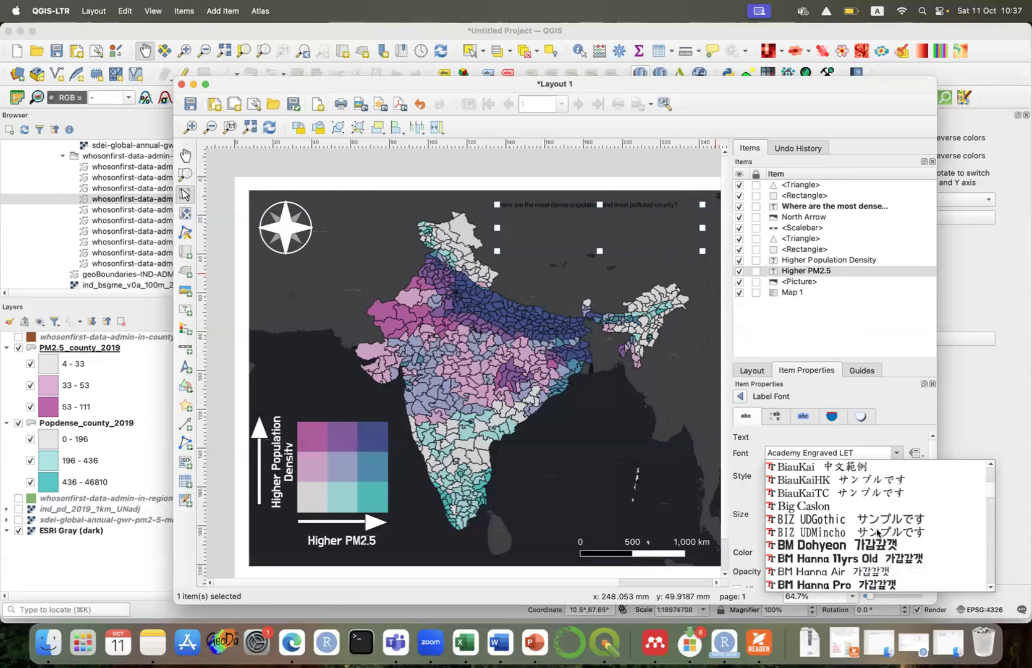
{"action": "left_click", "coordinate": [867, 548]}
{"action": "left_click", "coordinate": [820, 477]}
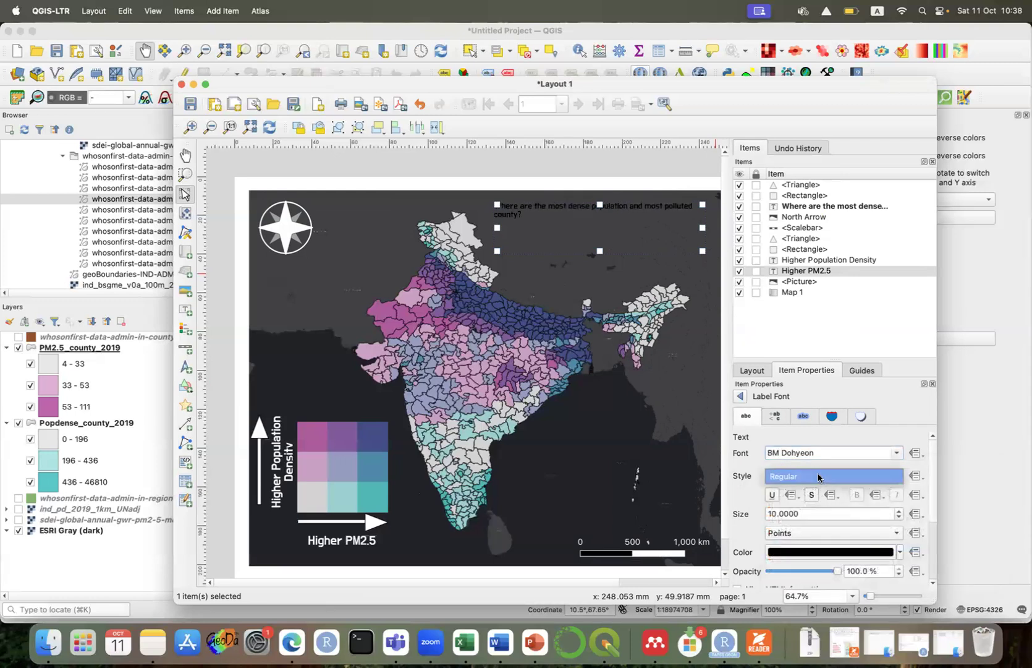
{"action": "left_click", "coordinate": [759, 479]}
{"action": "left_click", "coordinate": [886, 481]}
{"action": "left_click", "coordinate": [884, 478]}
{"action": "left_click", "coordinate": [872, 477]}
{"action": "left_click", "coordinate": [871, 477]}
Set the title's font size to 30 points and its text colour to white.
{"action": "left_click_drag", "start_coordinate": [828, 515], "coordinate": [718, 517]}
{"action": "type", "text": "30"}
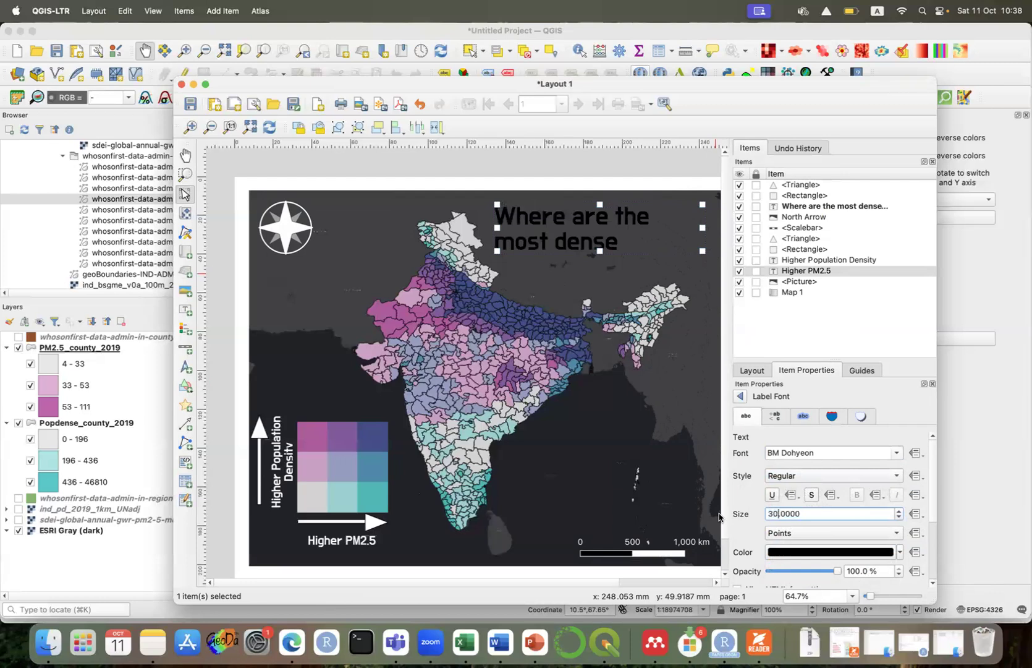
{"action": "left_click", "coordinate": [900, 555]}
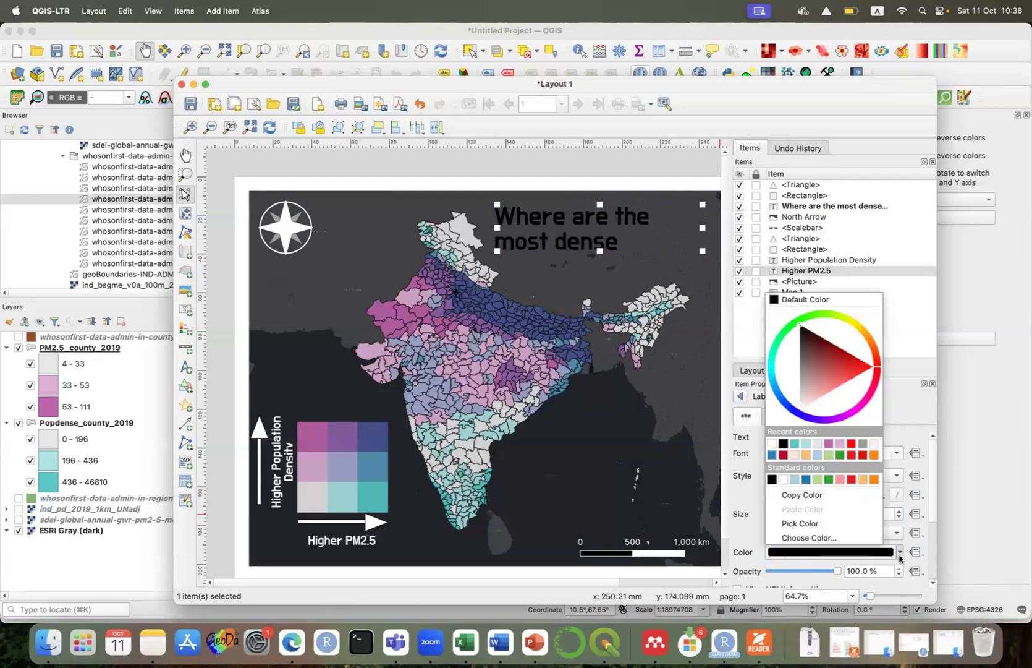
{"action": "left_click", "coordinate": [774, 445]}
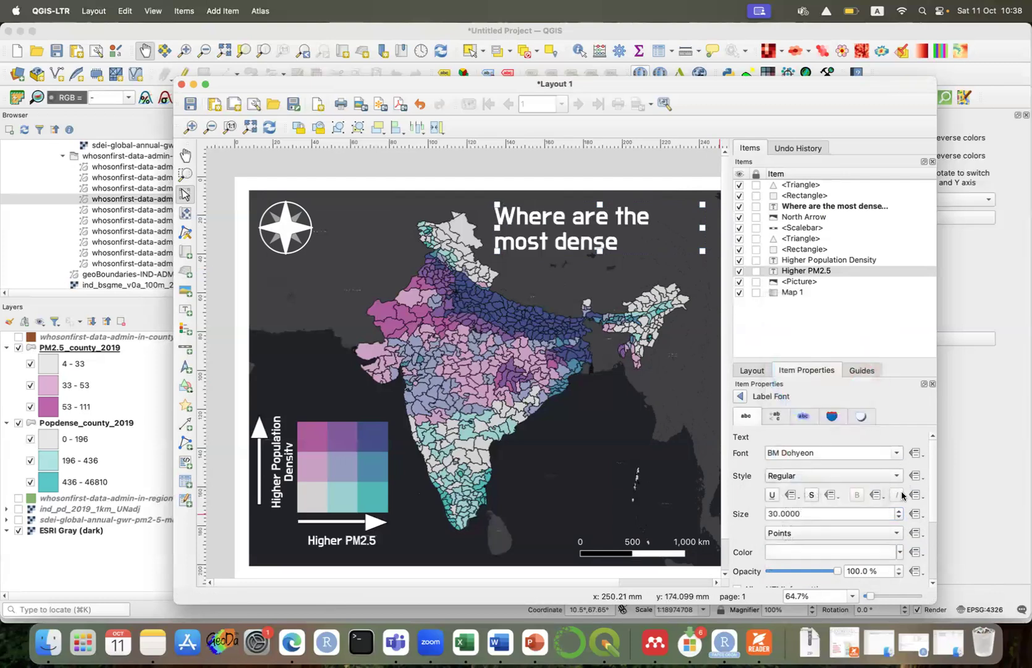
Reduce the title's font size to 25 points and extend the label box downward to fit all three lines.
{"action": "left_click_drag", "start_coordinate": [810, 515], "coordinate": [727, 512]}
{"action": "type", "text": "25"}
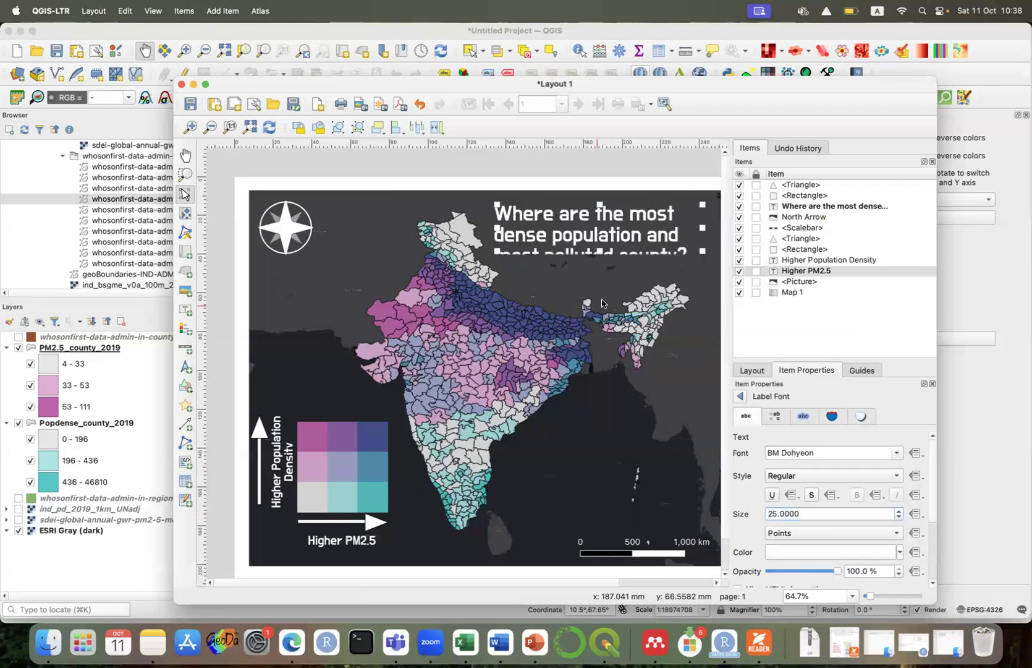
{"action": "left_click_drag", "start_coordinate": [597, 251], "coordinate": [599, 267]}
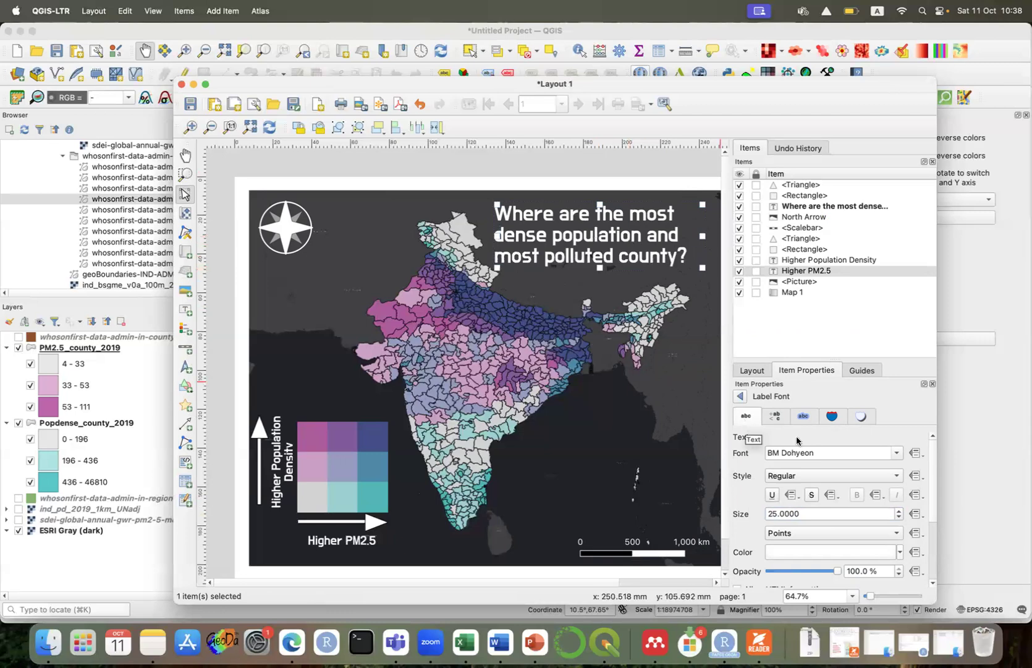
Enable a drop shadow for the title text.
{"action": "scroll", "coordinate": [933, 477], "scroll_direction": "down", "scroll_amount": 5}
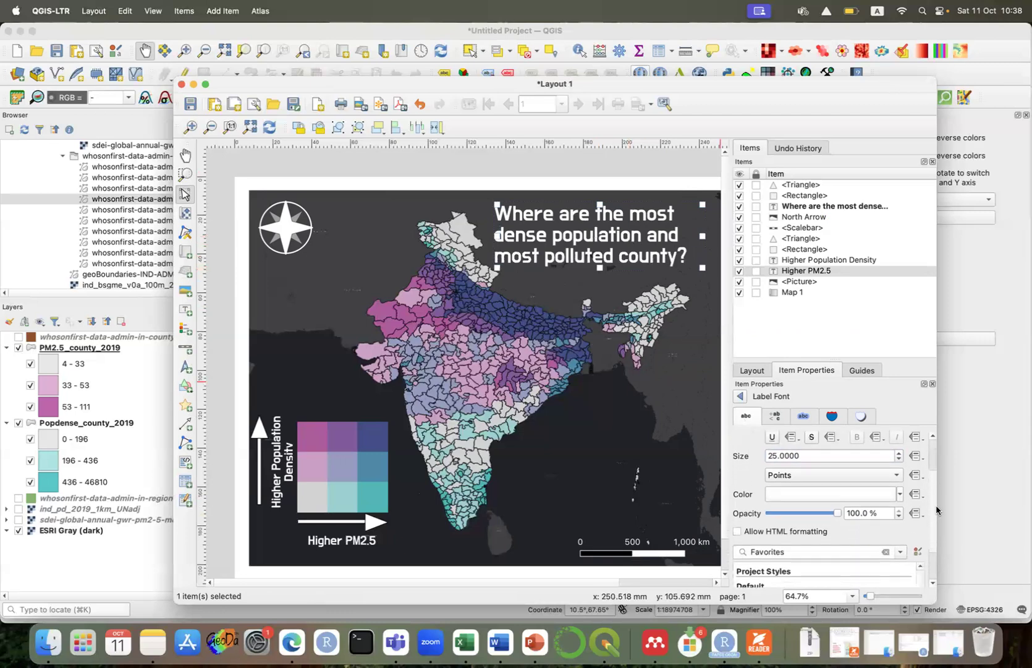
{"action": "scroll", "coordinate": [935, 473], "scroll_direction": "up", "scroll_amount": 5}
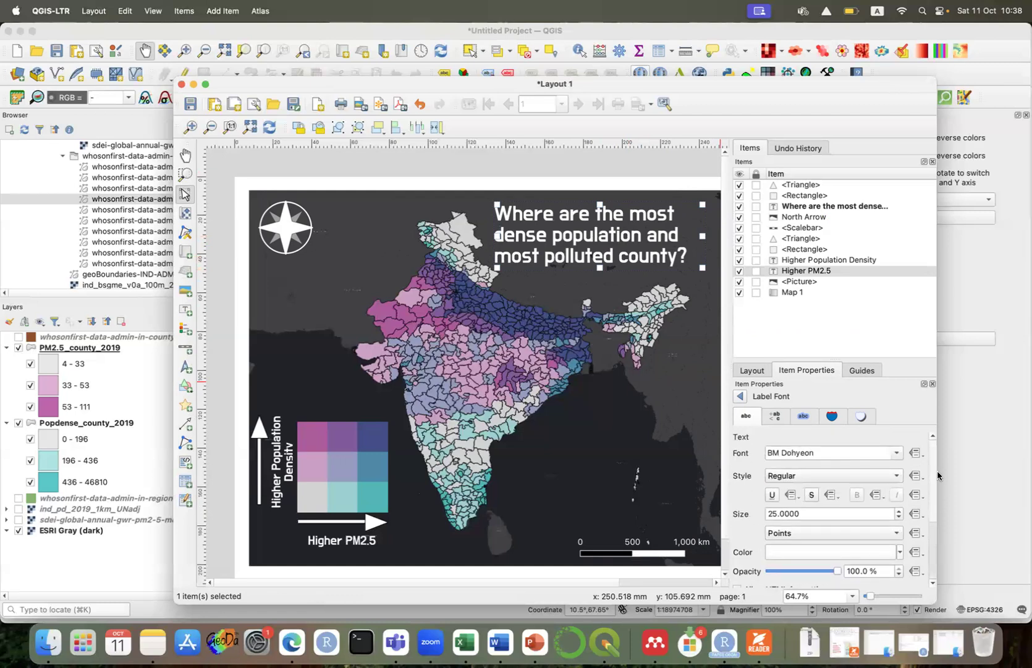
{"action": "left_click", "coordinate": [803, 416]}
{"action": "left_click", "coordinate": [784, 454]}
{"action": "left_click", "coordinate": [784, 454]}
{"action": "left_click", "coordinate": [861, 416]}
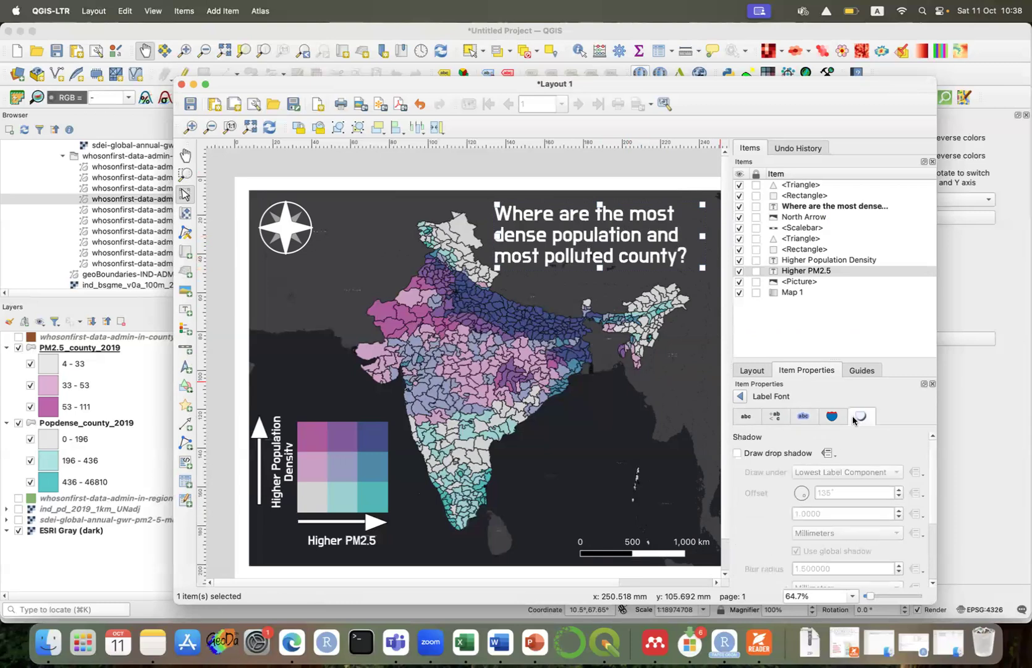
{"action": "left_click", "coordinate": [783, 457]}
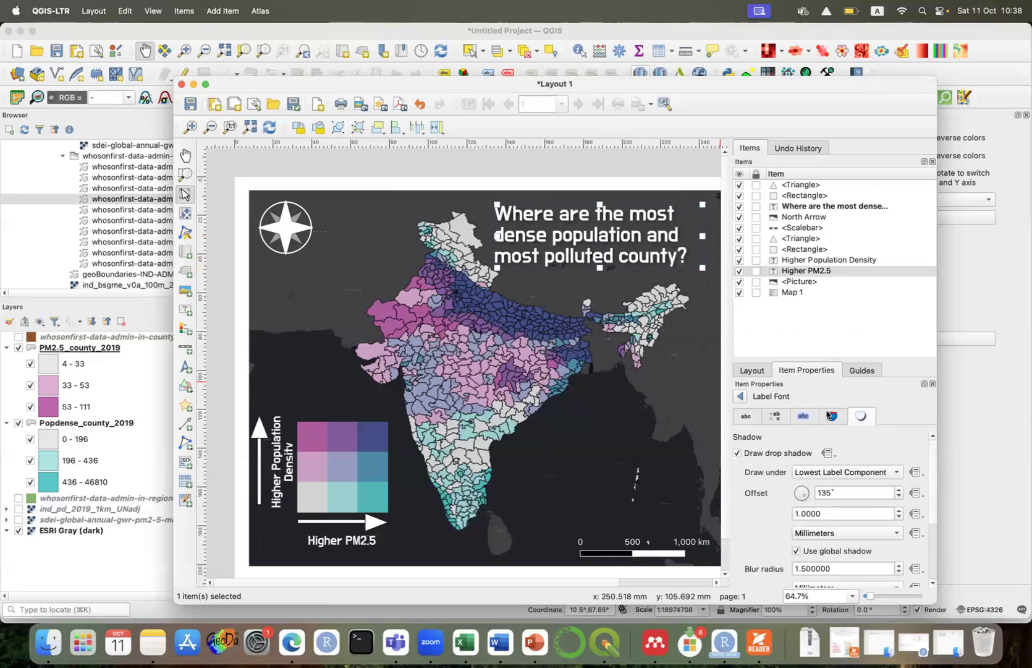
Try a drawn background behind the title text and switch it off again.
{"action": "left_click", "coordinate": [831, 415]}
{"action": "left_click", "coordinate": [786, 453]}
{"action": "left_click", "coordinate": [786, 452]}
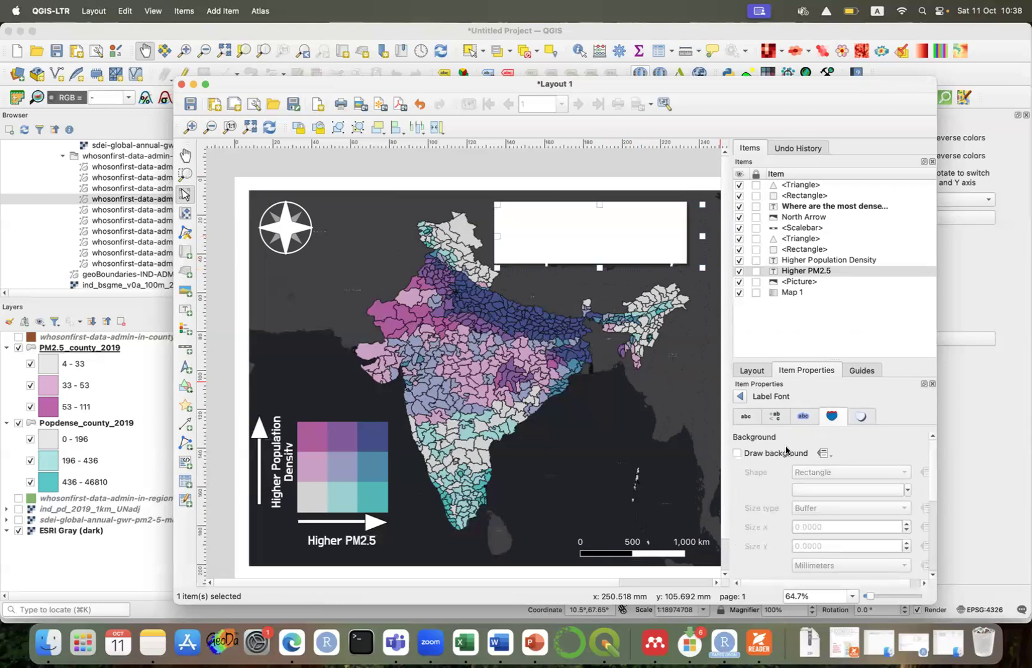
Enable a text buffer around the title and set the buffer colour to black.
{"action": "left_click", "coordinate": [803, 415]}
{"action": "left_click", "coordinate": [770, 456]}
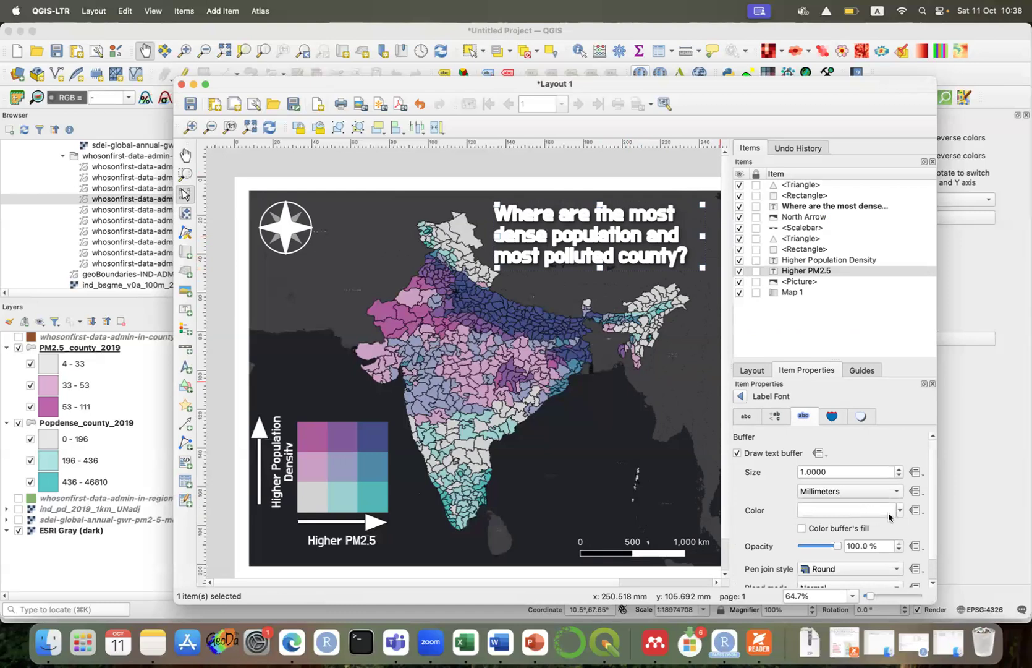
{"action": "left_click", "coordinate": [899, 510]}
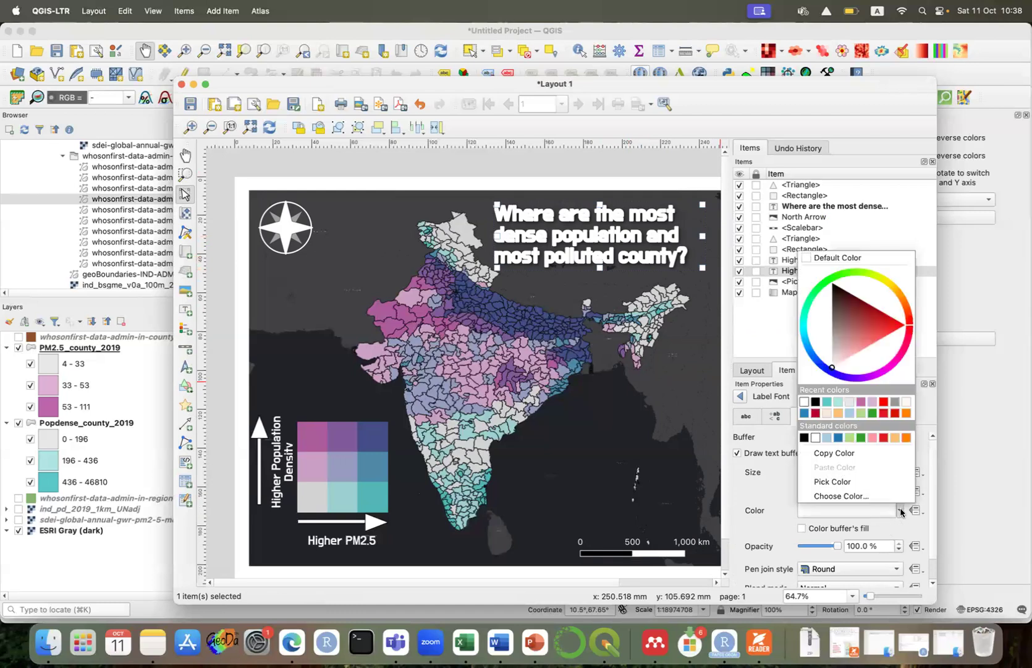
{"action": "left_click", "coordinate": [818, 406]}
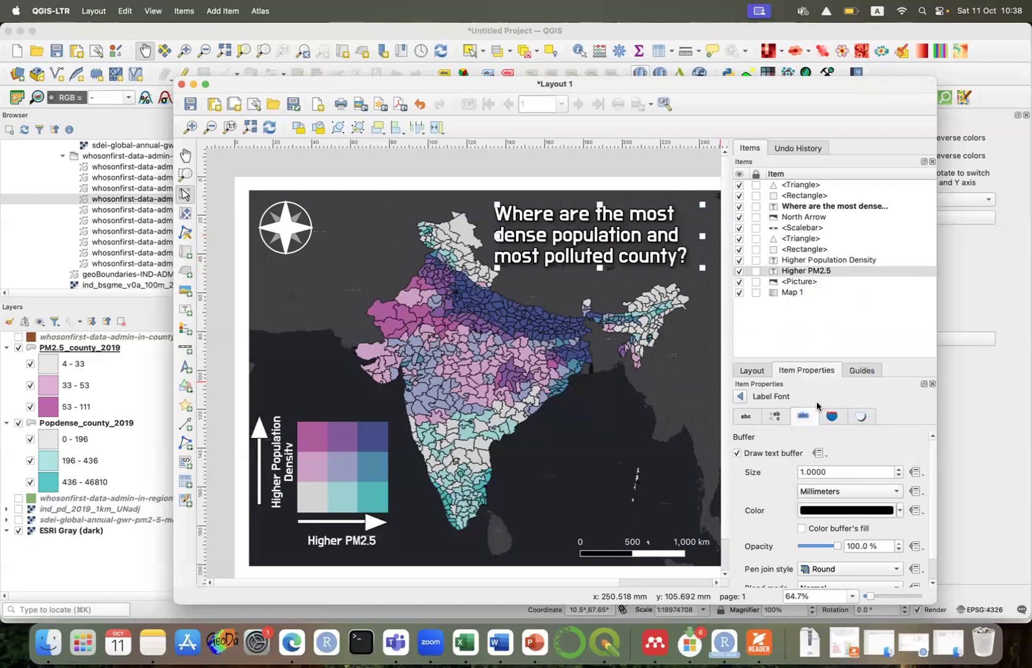
{"action": "left_click", "coordinate": [776, 420]}
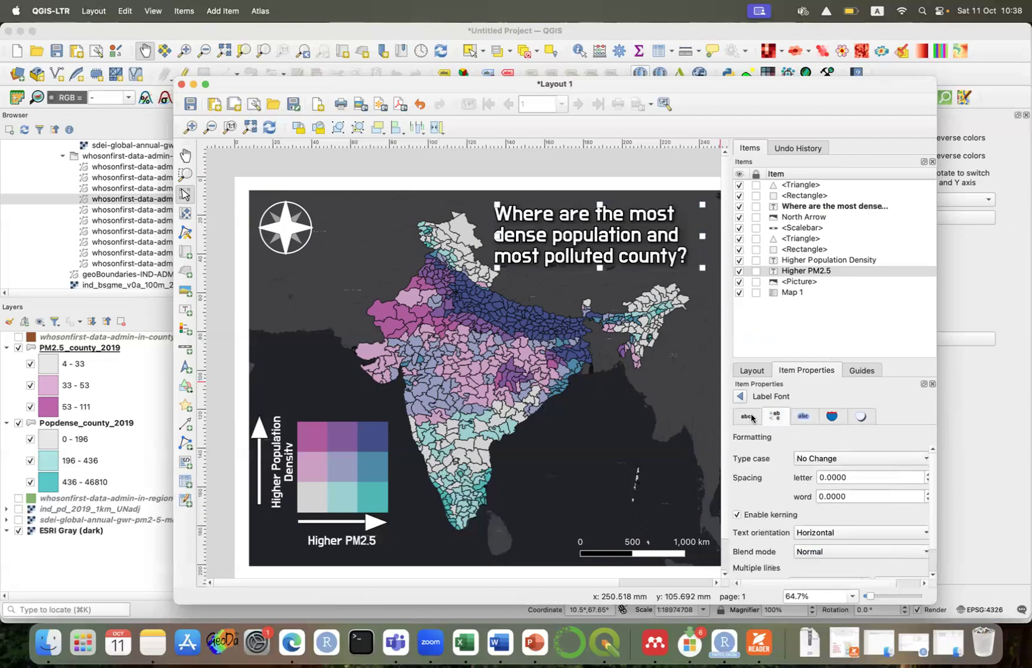
{"action": "left_click", "coordinate": [750, 417]}
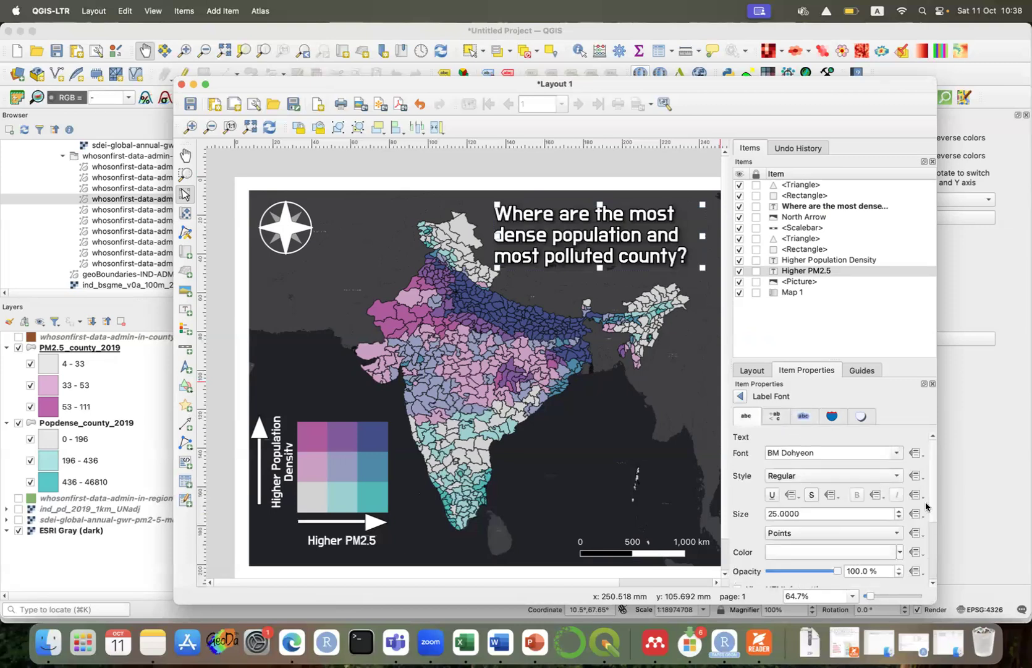
{"action": "mouse_move", "coordinate": [934, 495]}
{"action": "left_mouse_down"}
{"action": "mouse_move", "coordinate": [938, 552]}
{"action": "mouse_move", "coordinate": [936, 477]}
{"action": "left_mouse_up"}
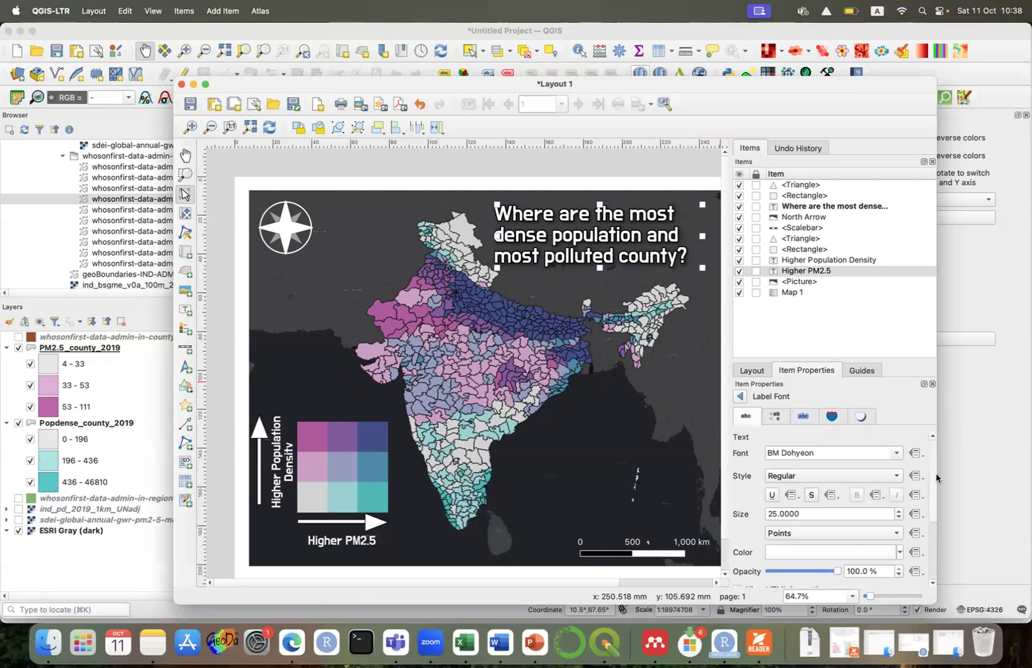
Deselect the title and look over the complete layout page.
{"action": "left_click", "coordinate": [639, 183]}
{"action": "left_click", "coordinate": [739, 292]}
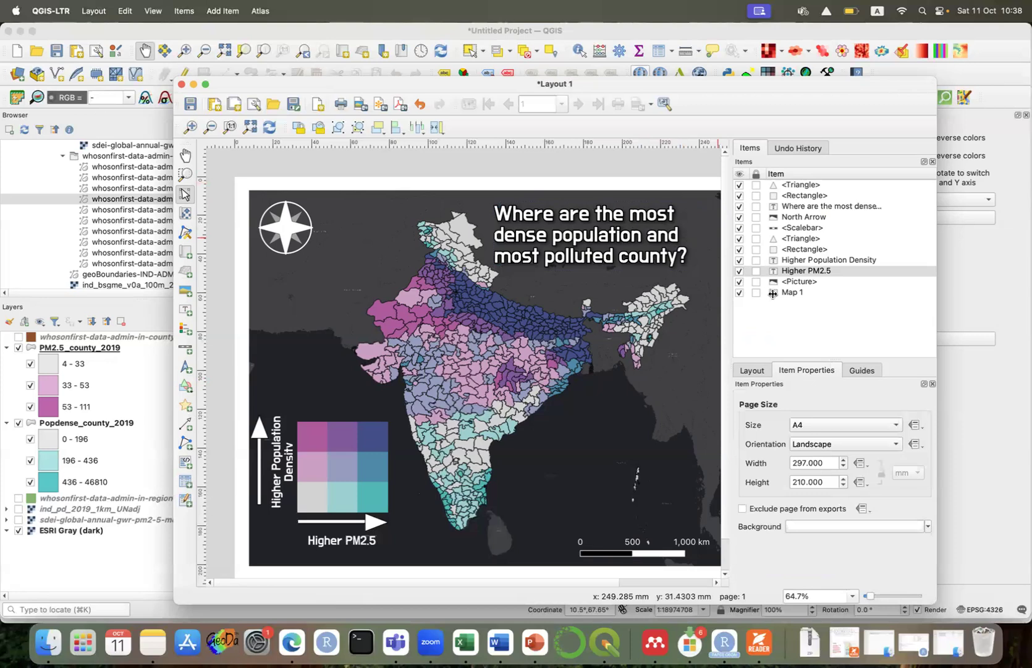
{"action": "left_click_drag", "start_coordinate": [688, 90], "coordinate": [555, 66]}
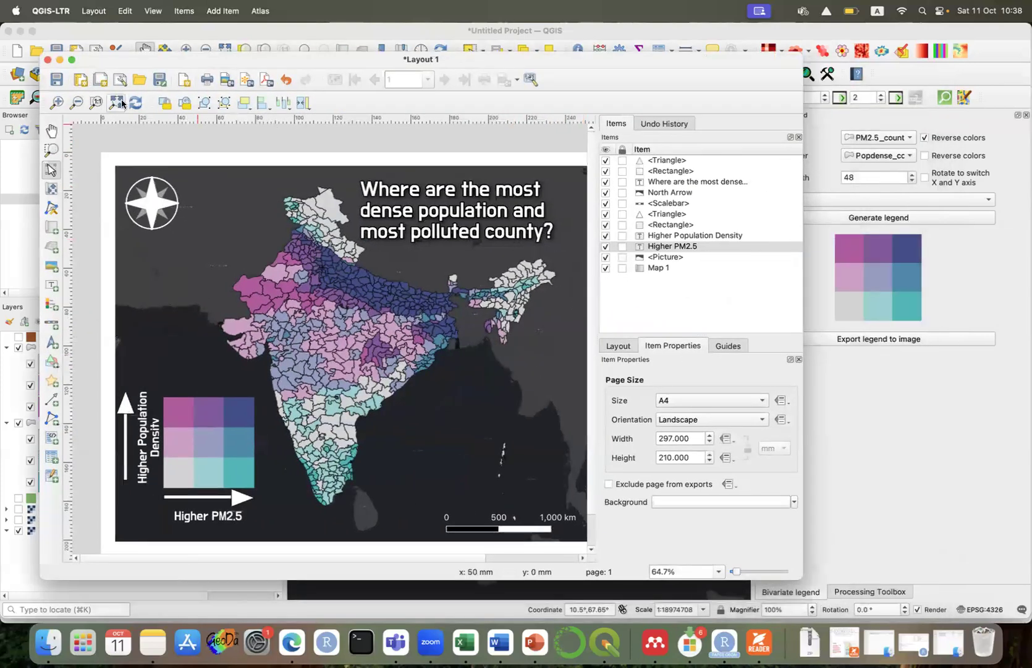
{"action": "scroll", "coordinate": [289, 152], "scroll_direction": "down", "scroll_amount": 3}
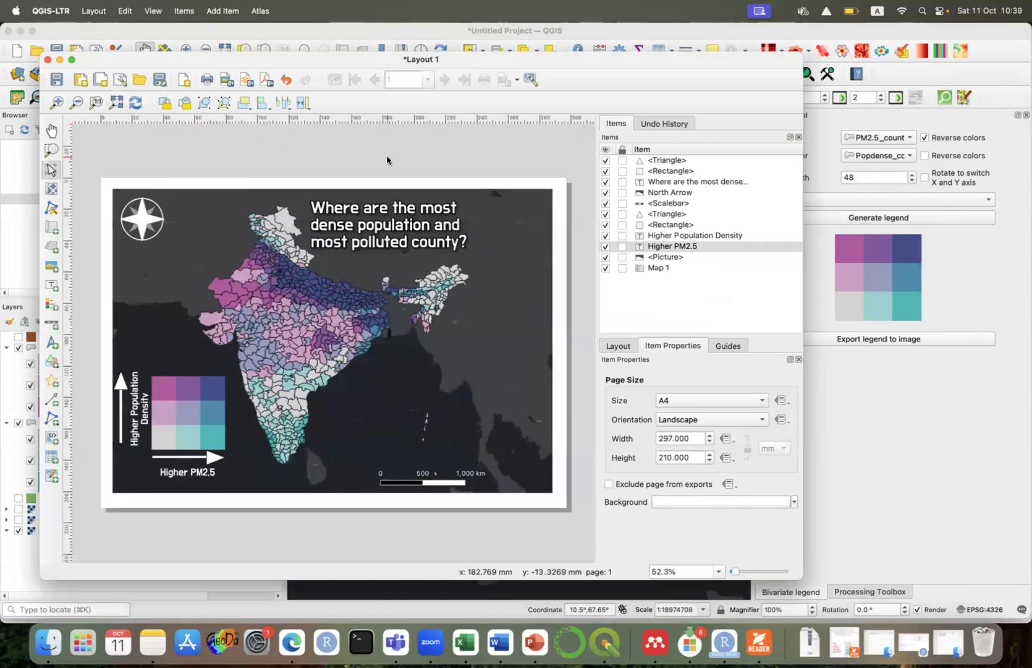
Try to export the layout as a 300 dpi PNG image named Layout 1 in the Week 5 folder.
{"action": "left_click", "coordinate": [228, 82]}
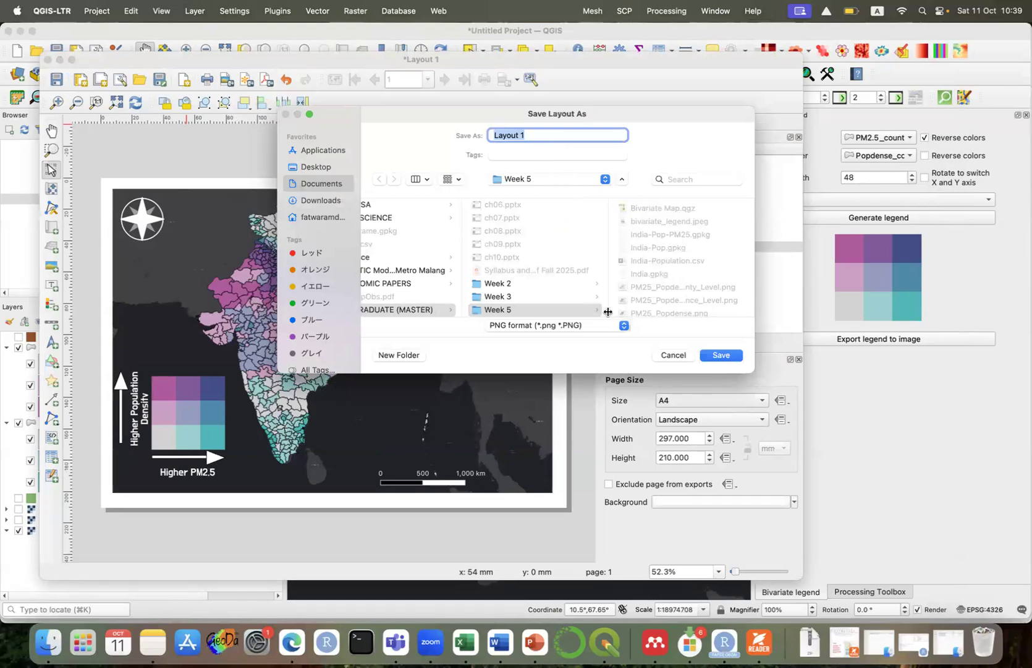
{"action": "left_click", "coordinate": [721, 355]}
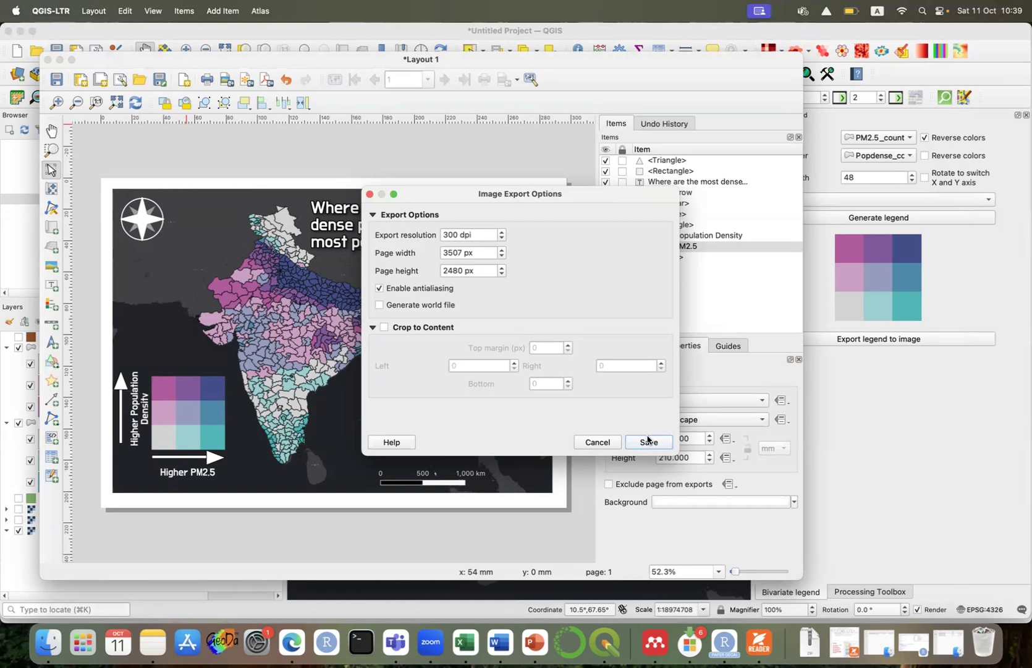
{"action": "left_click", "coordinate": [598, 442]}
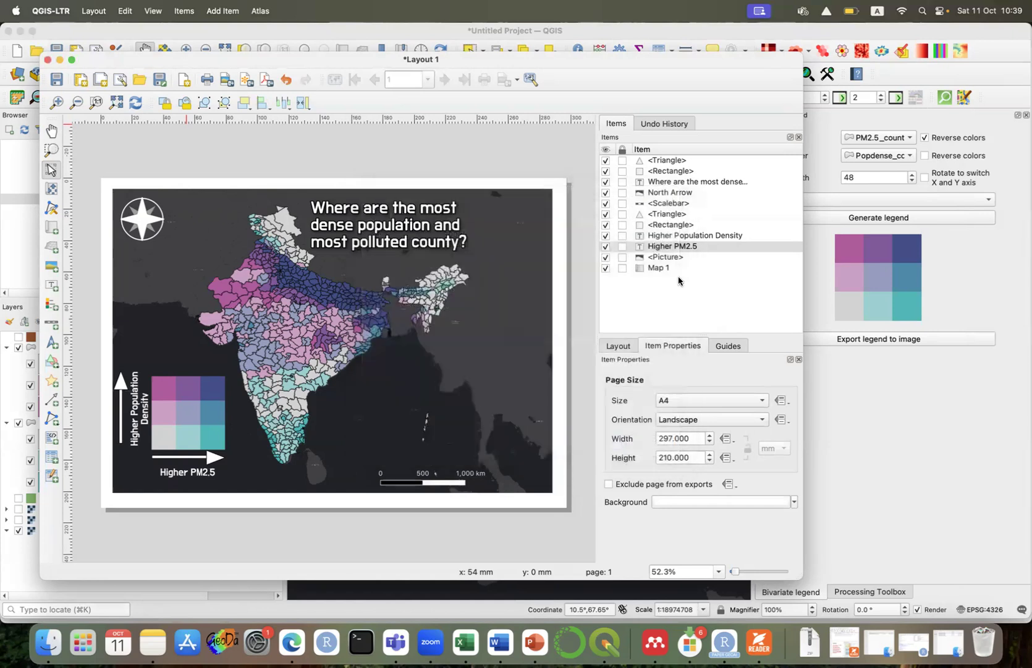